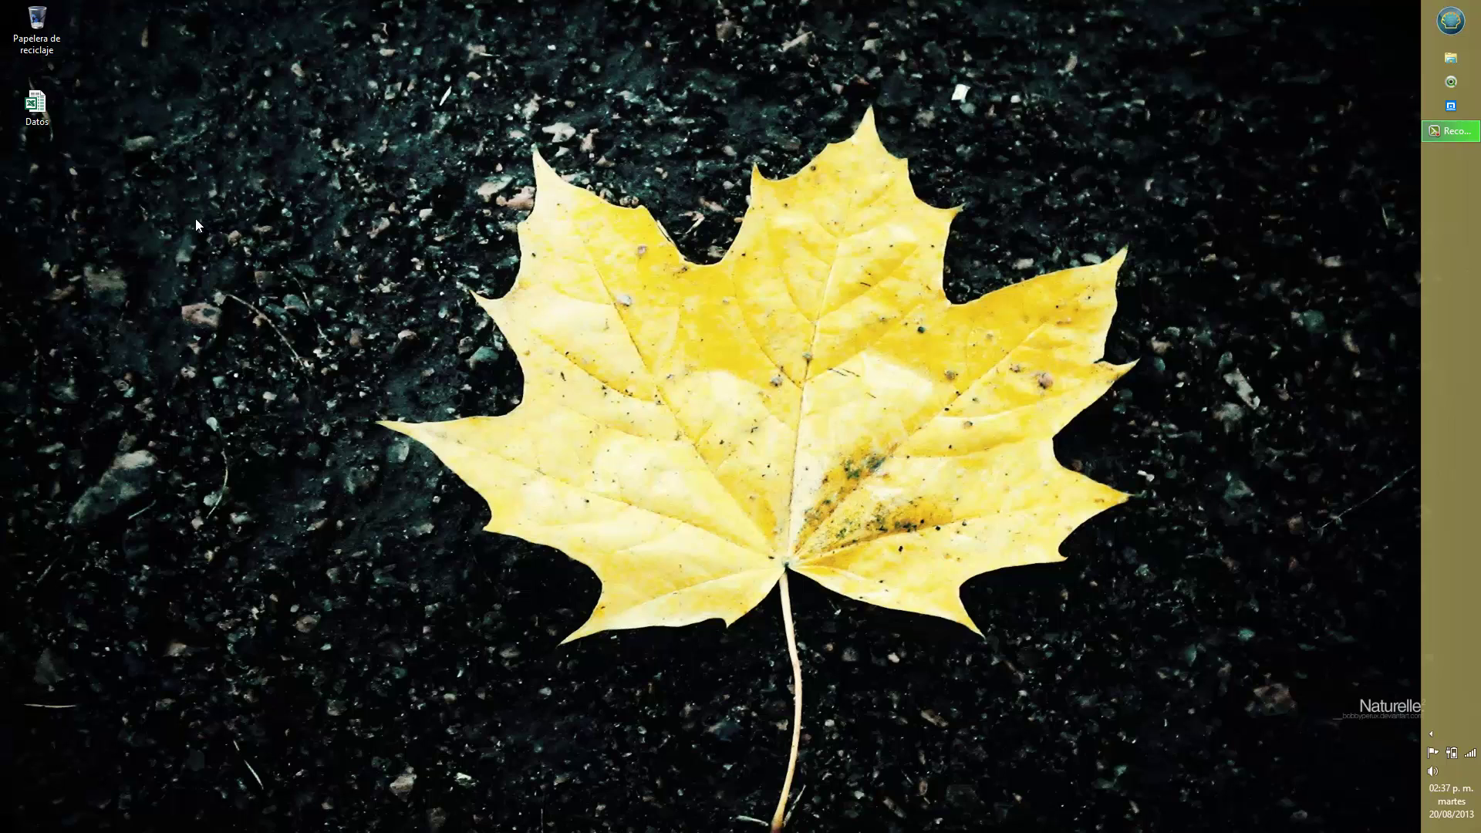
Step: Open the Datos workbook from the desktop and maximize its window
{"action": "left_click", "coordinate": [47, 110]}
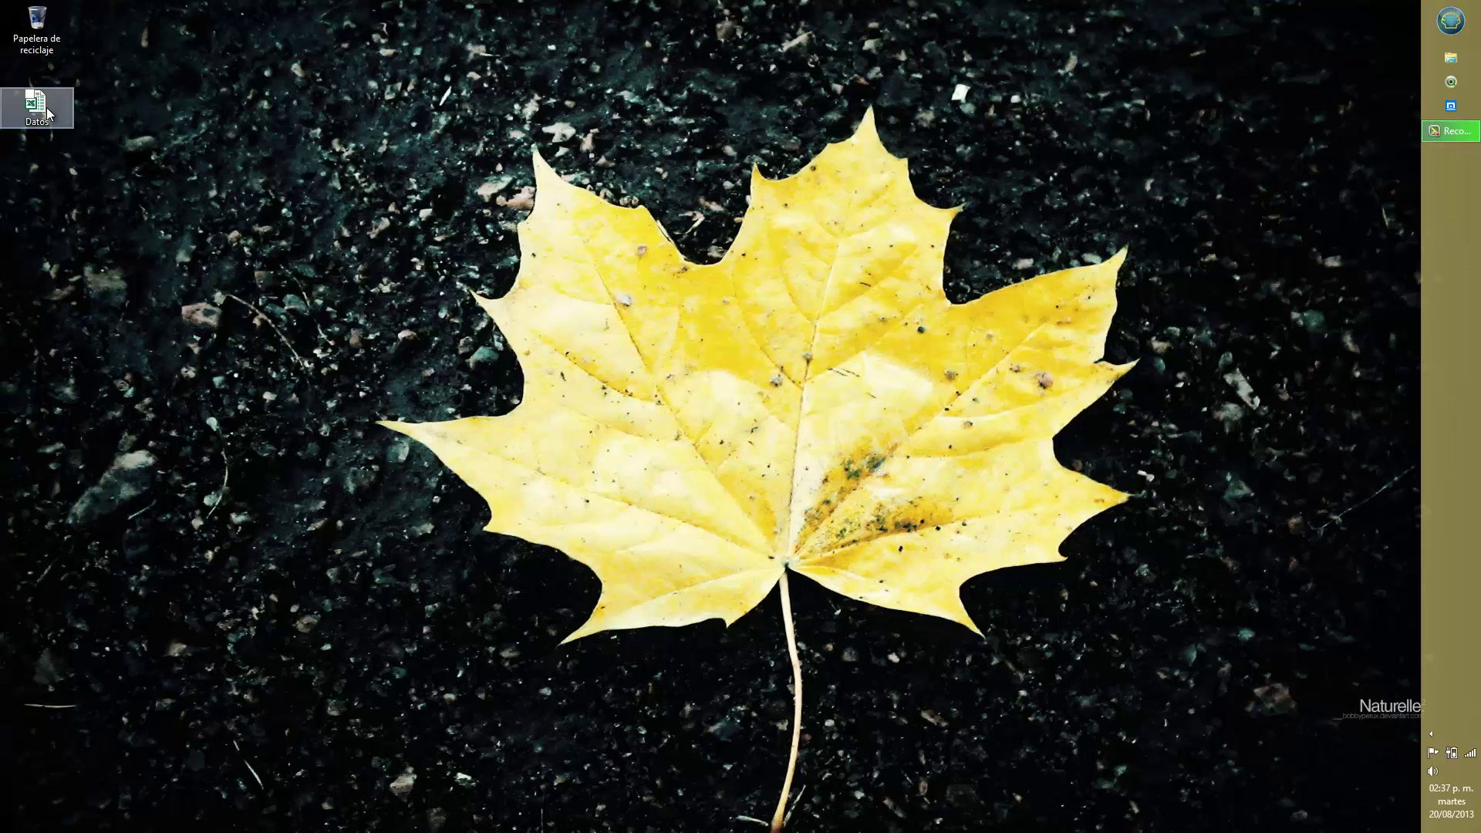
{"action": "double_click", "coordinate": [48, 112]}
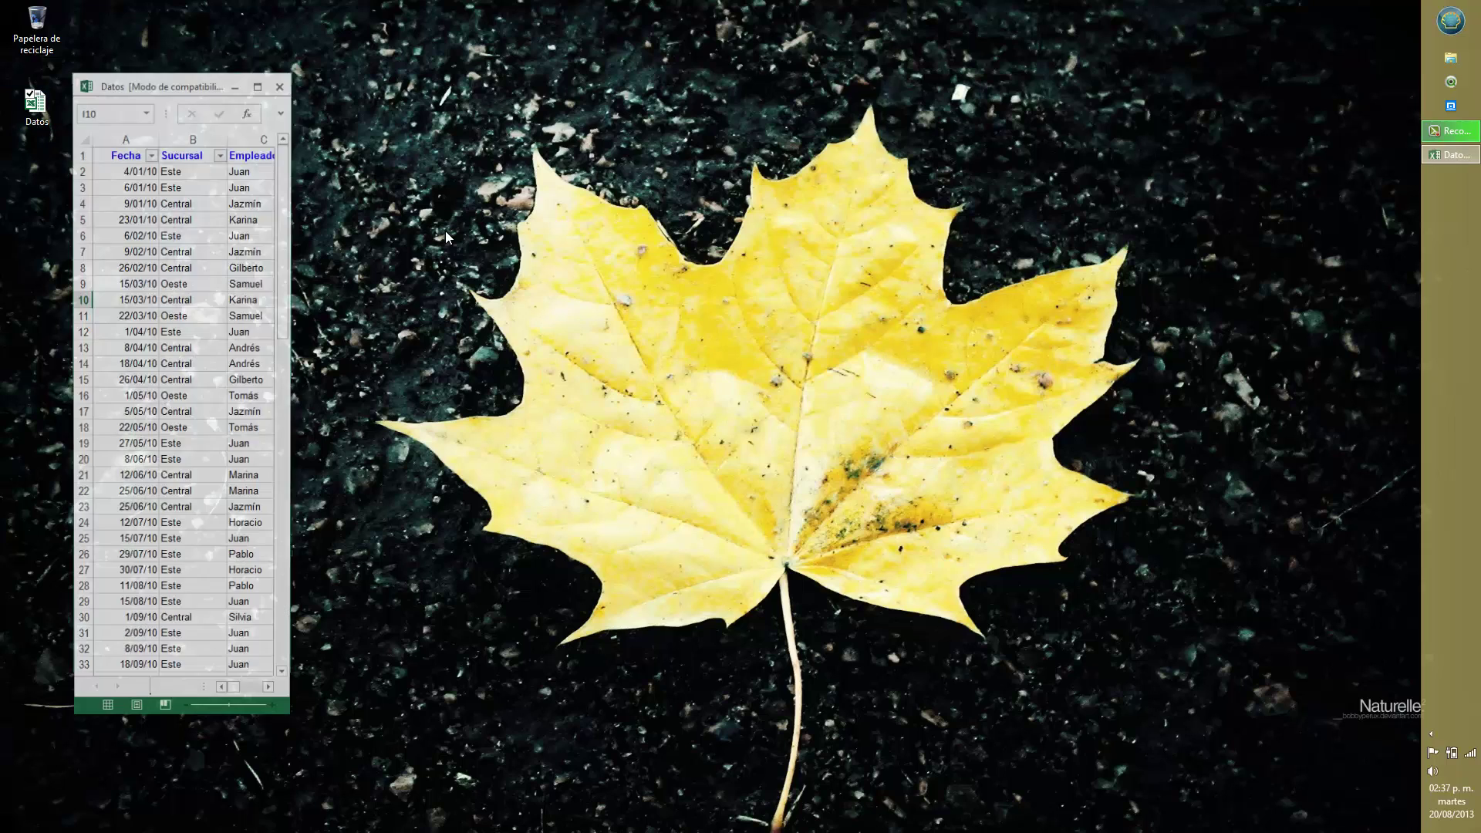
{"action": "left_click", "coordinate": [257, 86]}
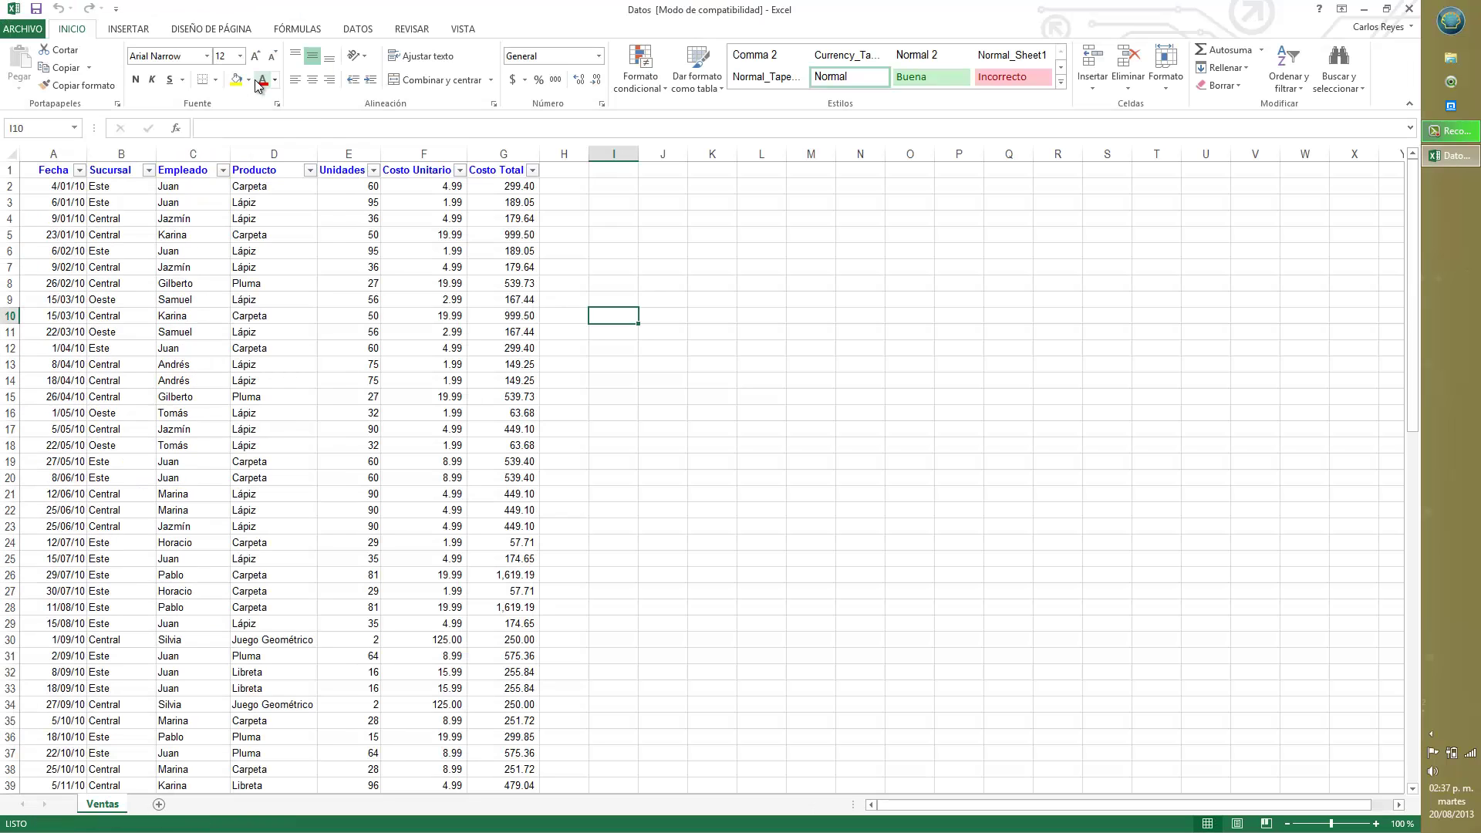
Step: Examine the Ventas sheet's records across the columns from Fecha to Costo Total, including the Costo Total formula
{"action": "left_click", "coordinate": [458, 411]}
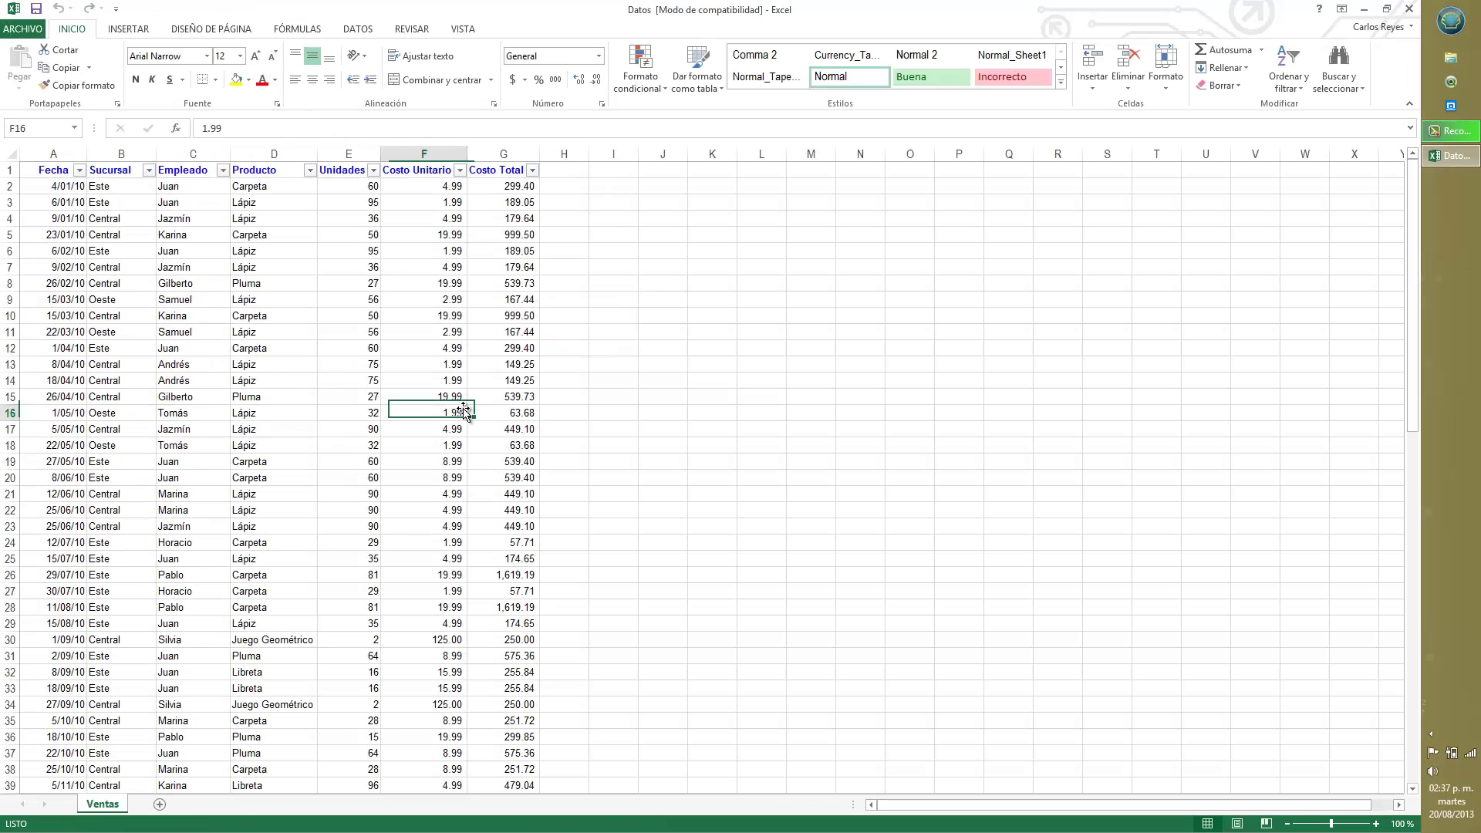
{"action": "left_click", "coordinate": [219, 264]}
{"action": "key", "text": "Left"}
{"action": "key", "text": "Left"}
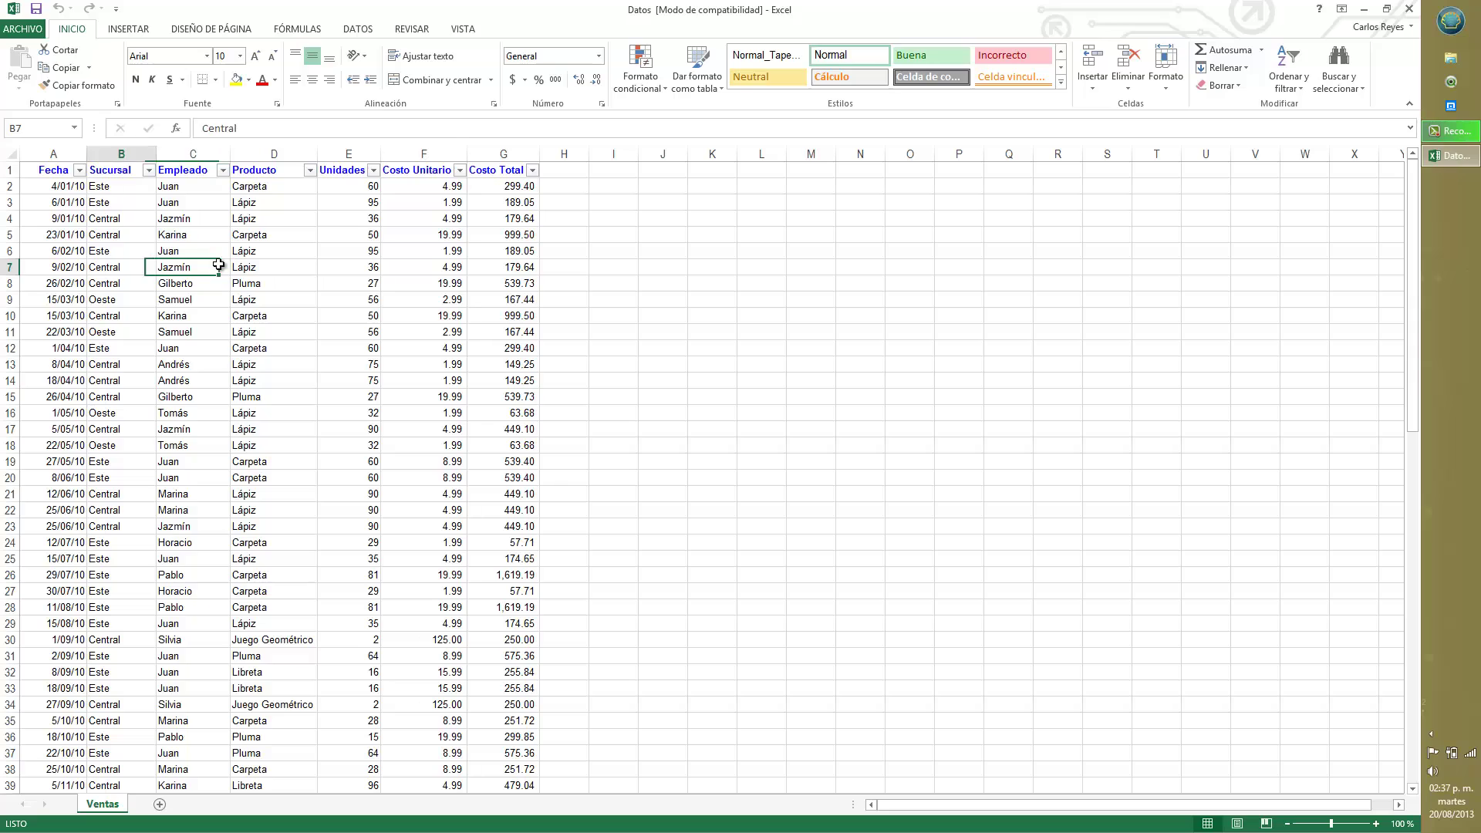
{"action": "key", "text": "Up"}
{"action": "key", "text": "Up"}
{"action": "key", "text": "Up"}
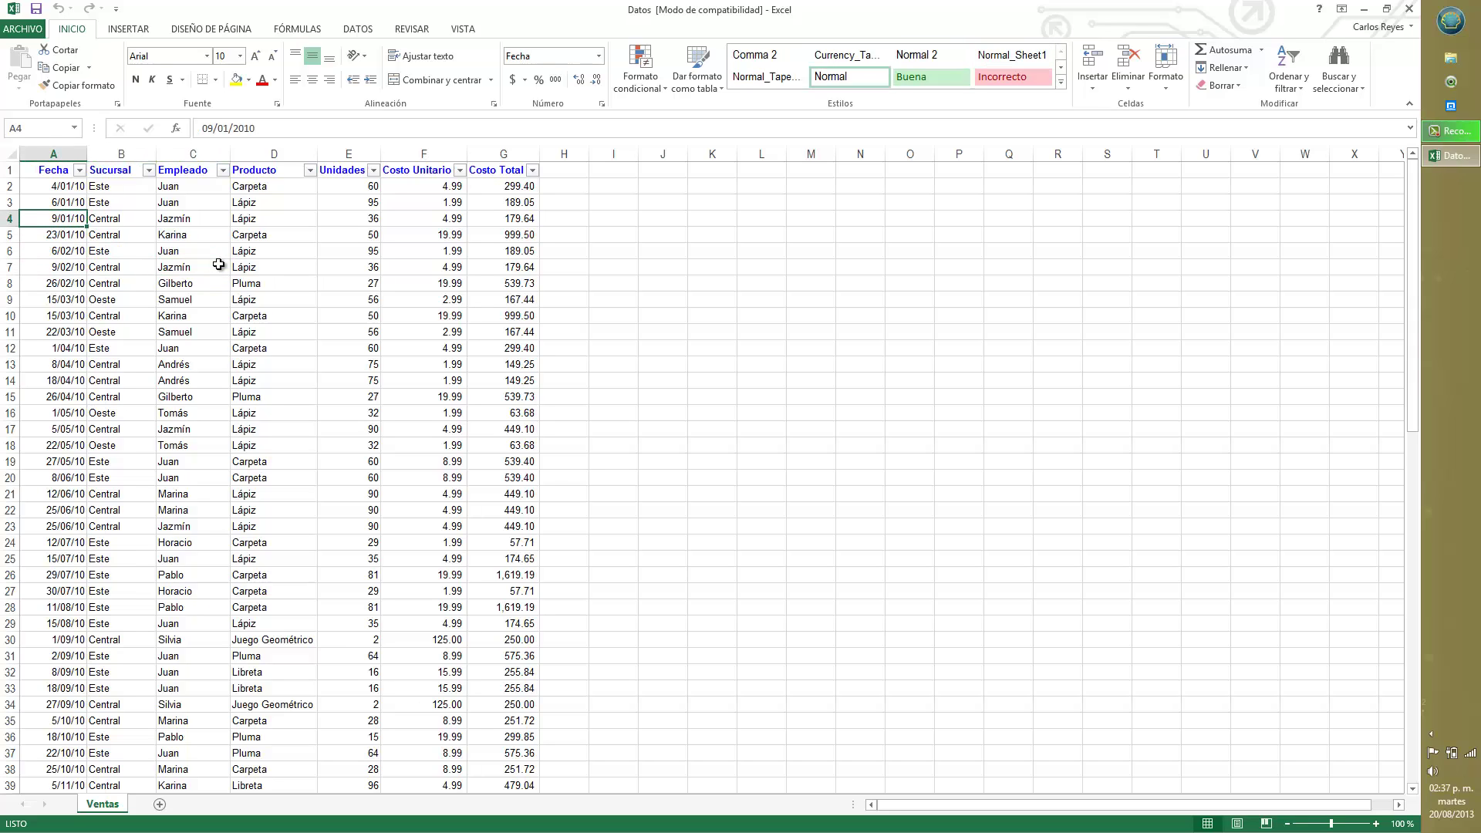
{"action": "key", "text": "Right"}
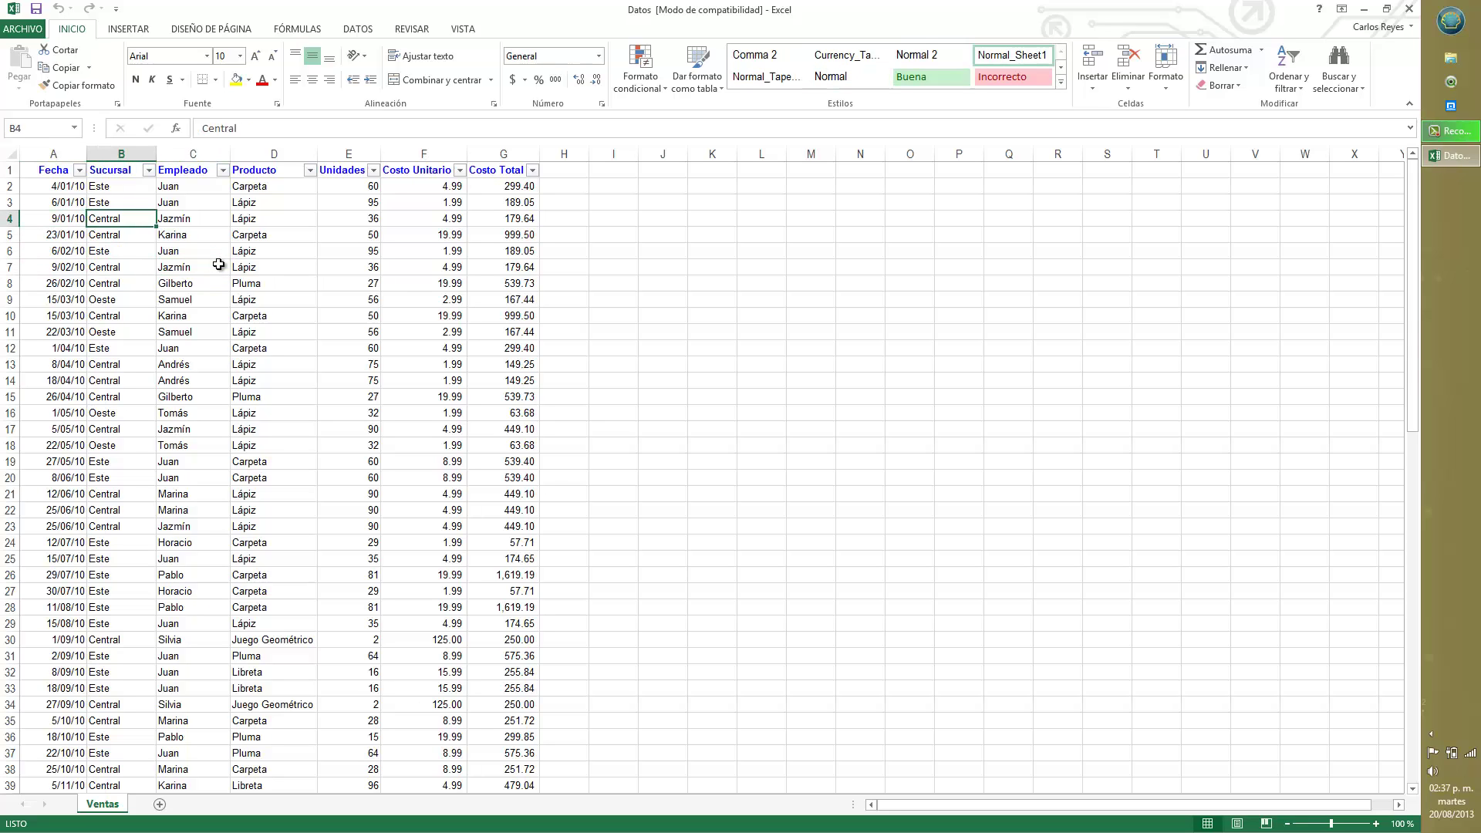
{"action": "key", "text": "Up"}
{"action": "key", "text": "Right"}
{"action": "key", "text": "Right"}
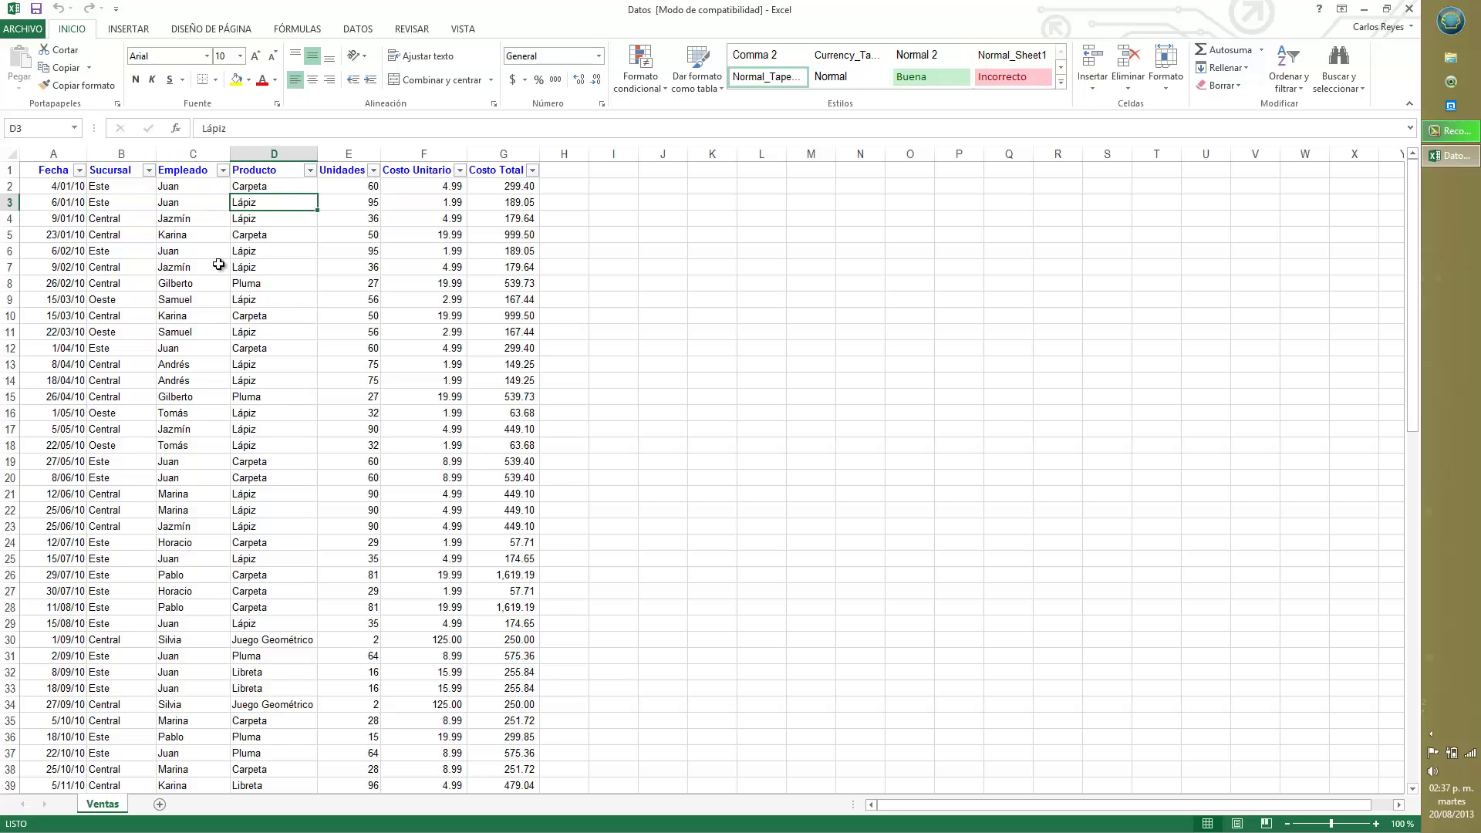
{"action": "key", "text": "Left"}
{"action": "key", "text": "Left"}
{"action": "key", "text": "Left"}
{"action": "key", "text": "Up"}
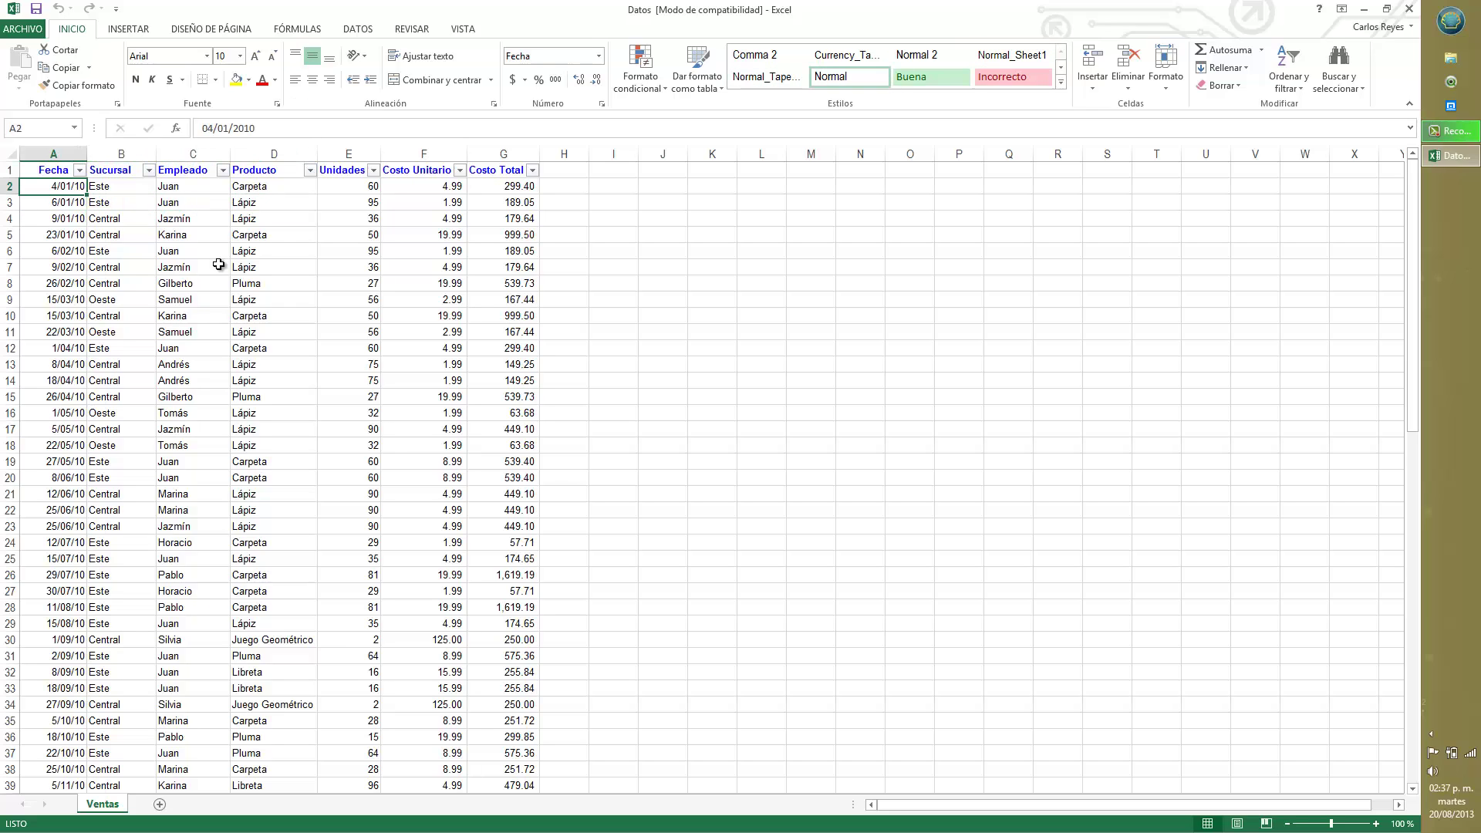
{"action": "key", "text": "Right"}
{"action": "key", "text": "Down"}
{"action": "key", "text": "Down"}
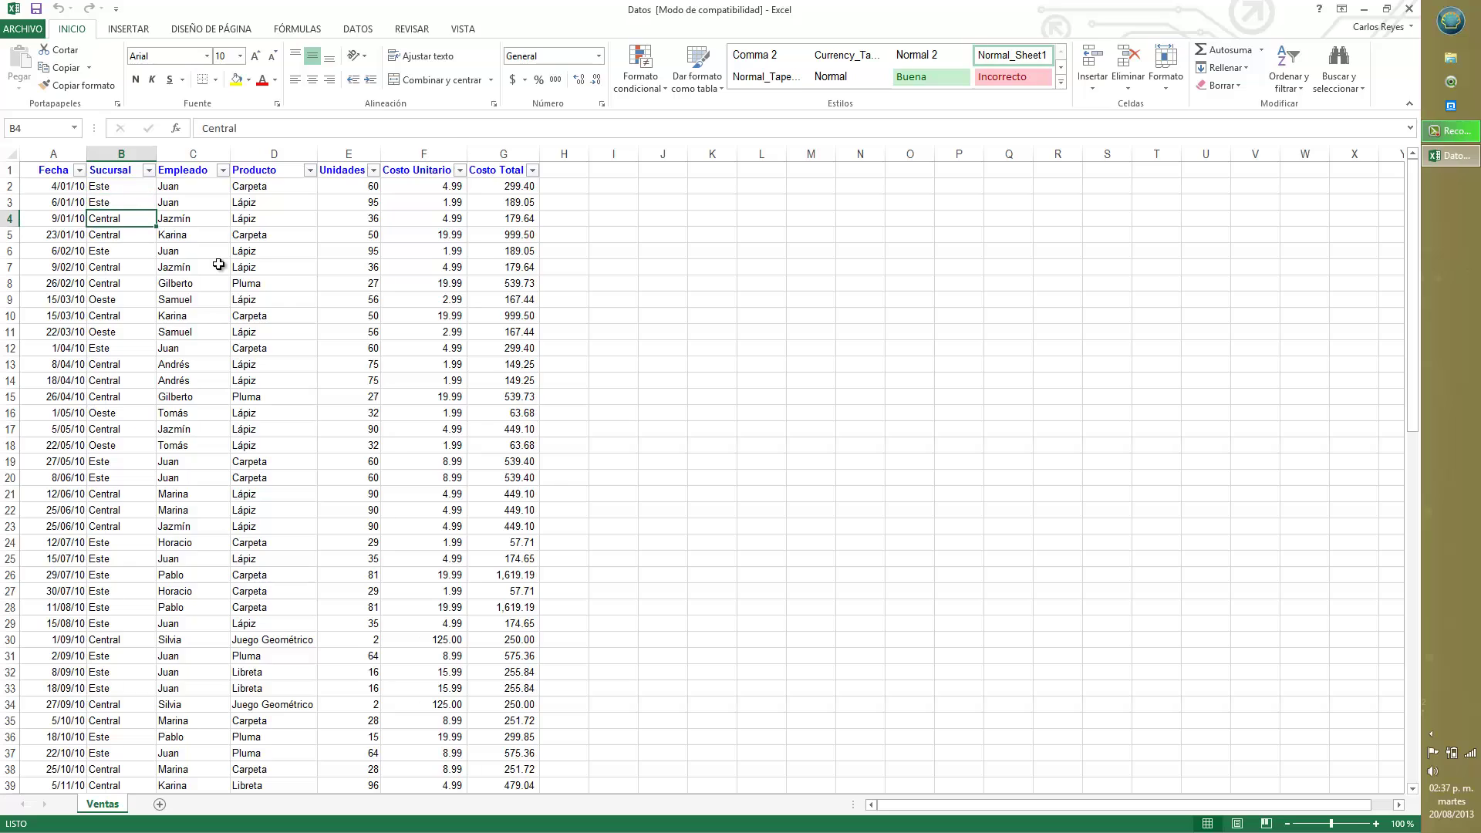
{"action": "key", "text": "Right"}
{"action": "key", "text": "Right"}
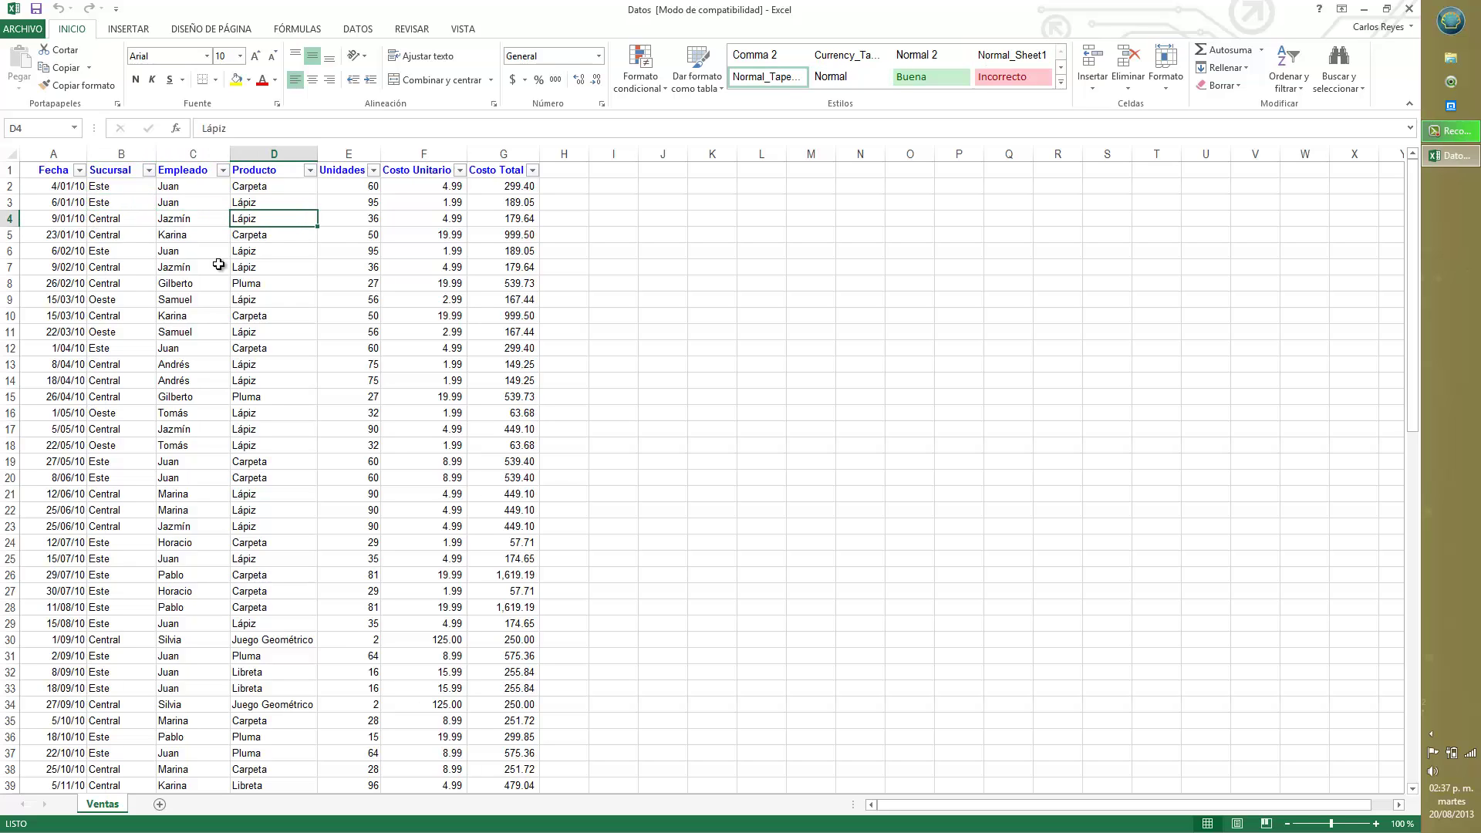
{"action": "key", "text": "Right"}
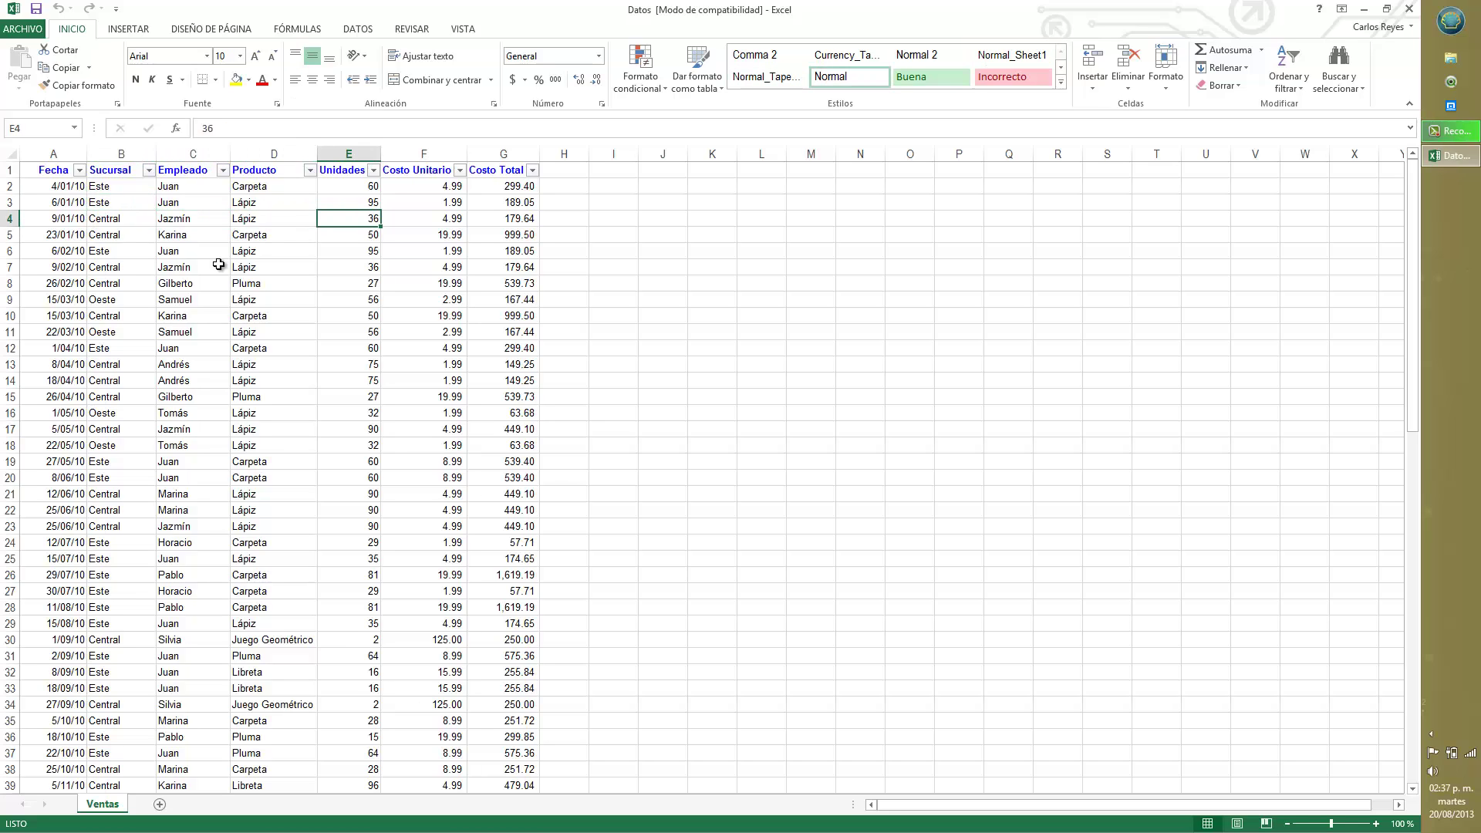
{"action": "key", "text": "Right"}
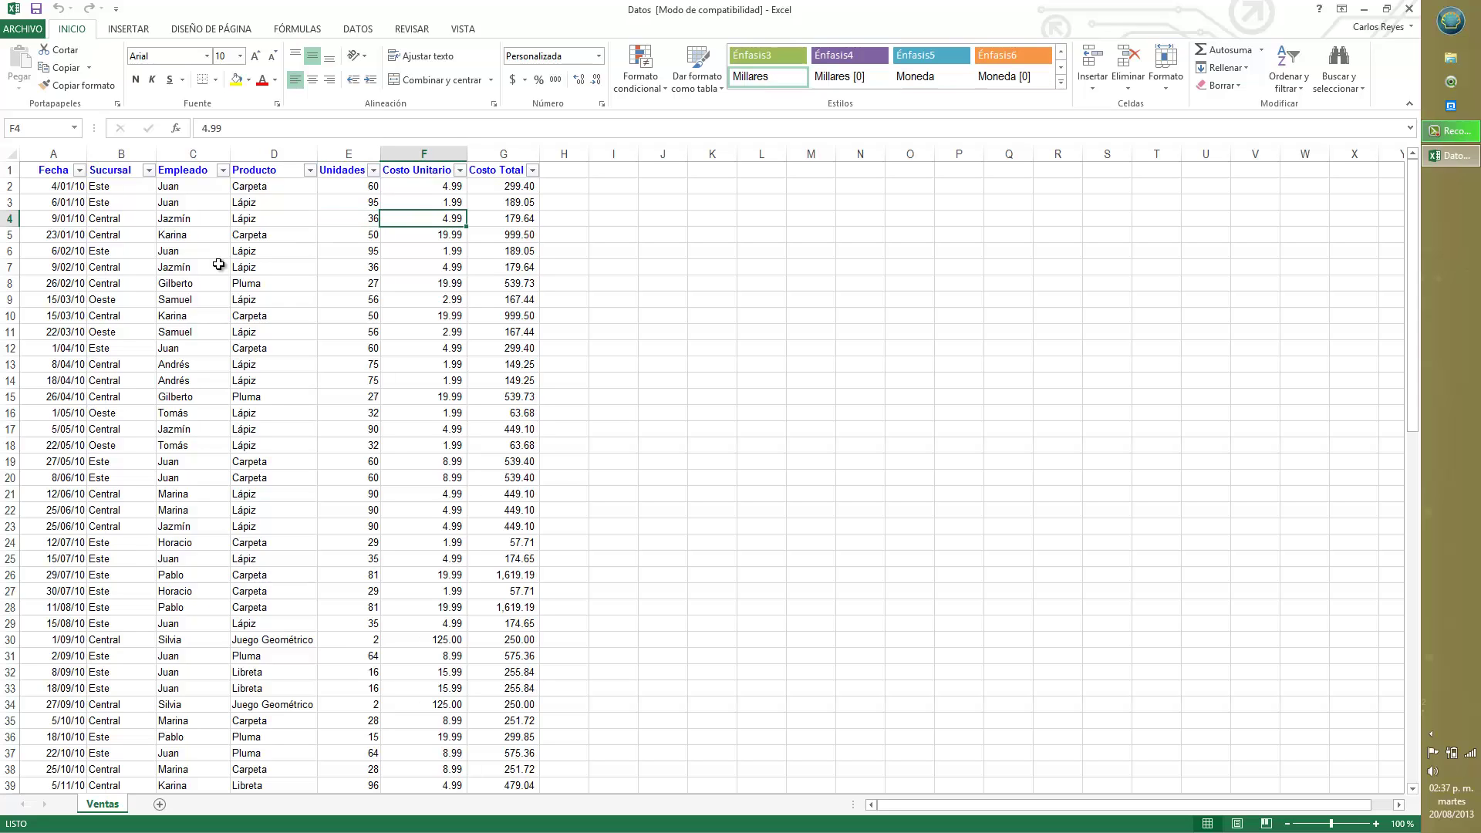
{"action": "key", "text": "Right"}
{"action": "key", "text": "Down"}
{"action": "key", "text": "Down"}
{"action": "key", "text": "Down"}
{"action": "key", "text": "Down"}
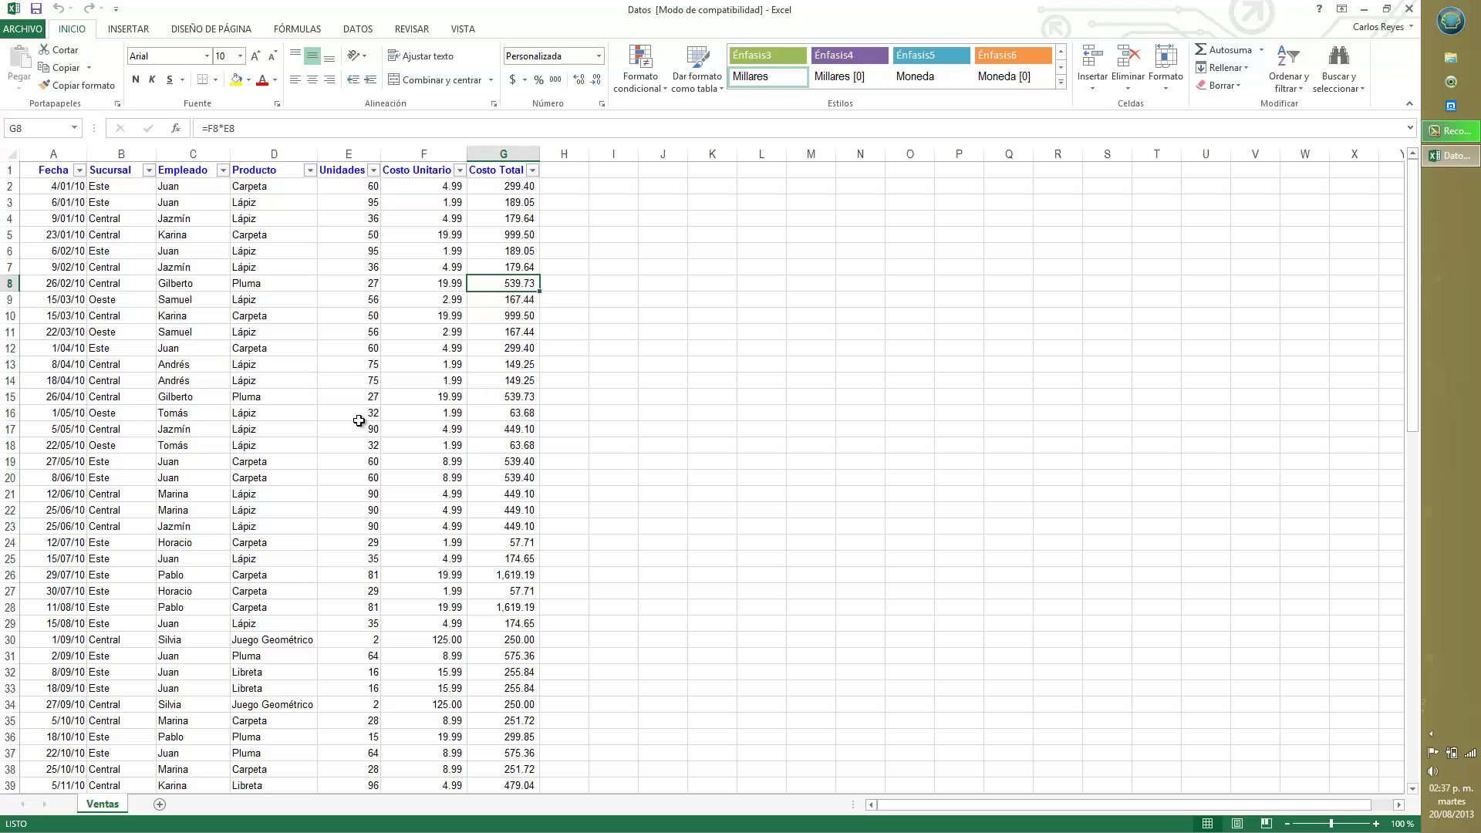
{"action": "scroll", "coordinate": [359, 421], "scroll_direction": "down", "scroll_amount": 3}
{"action": "scroll", "coordinate": [359, 420], "scroll_direction": "up", "scroll_amount": 3}
{"action": "left_click", "coordinate": [661, 412]}
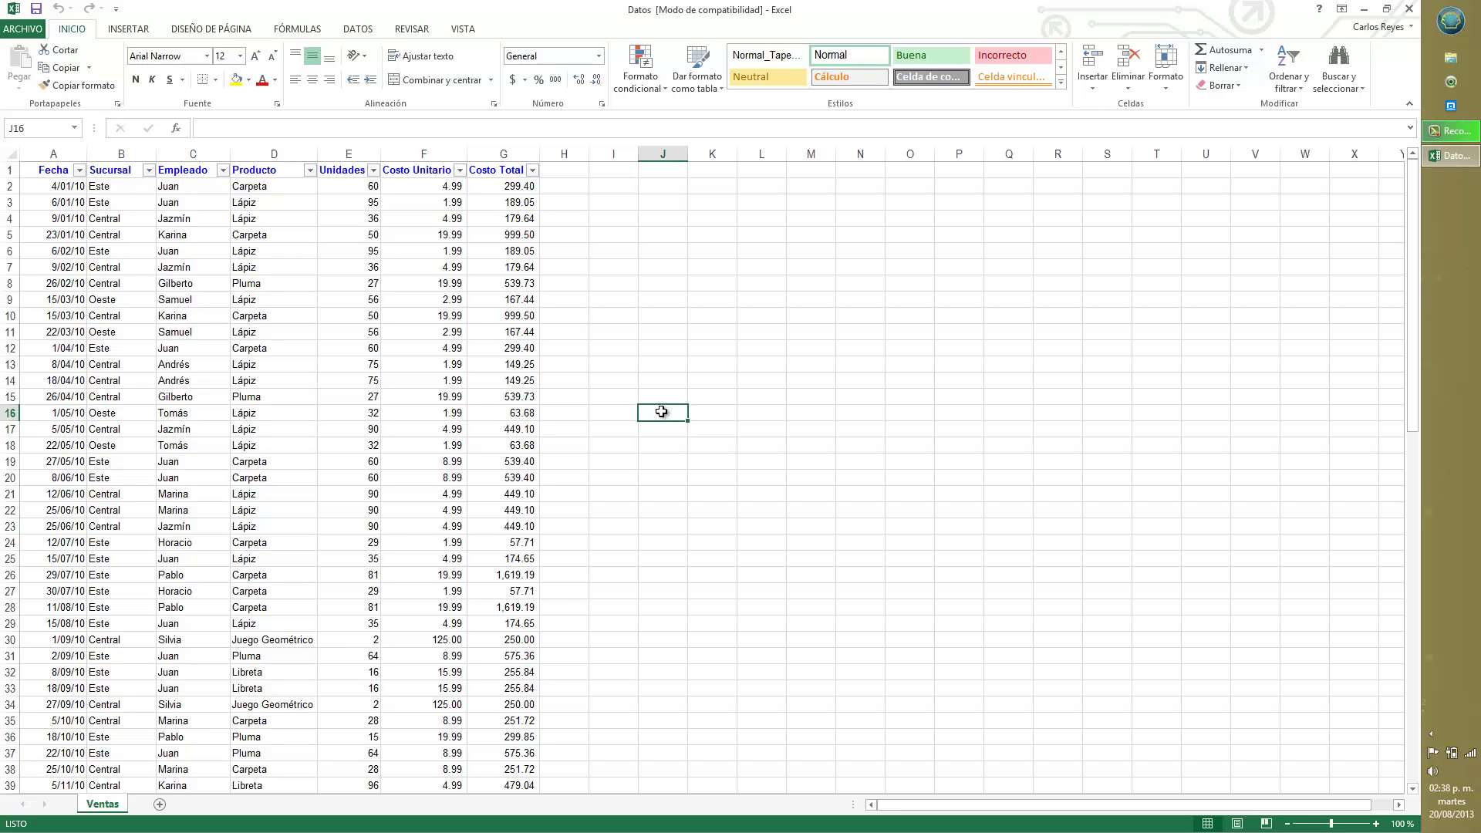
Step: Minimize the workbook, switch to QlikView in a maximized window, and create a new blank document
{"action": "left_click", "coordinate": [1364, 9]}
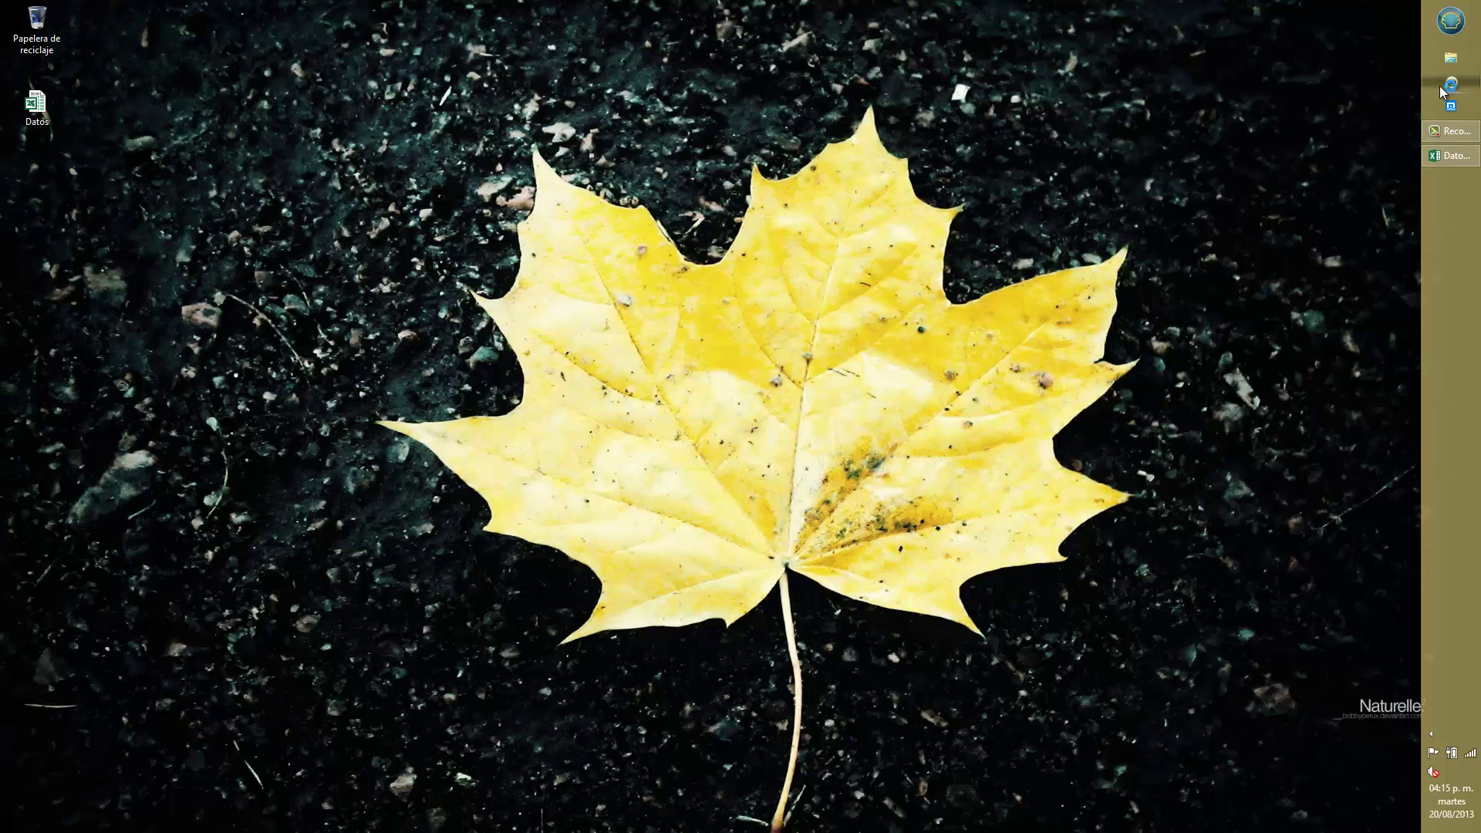
{"action": "left_click", "coordinate": [1441, 90]}
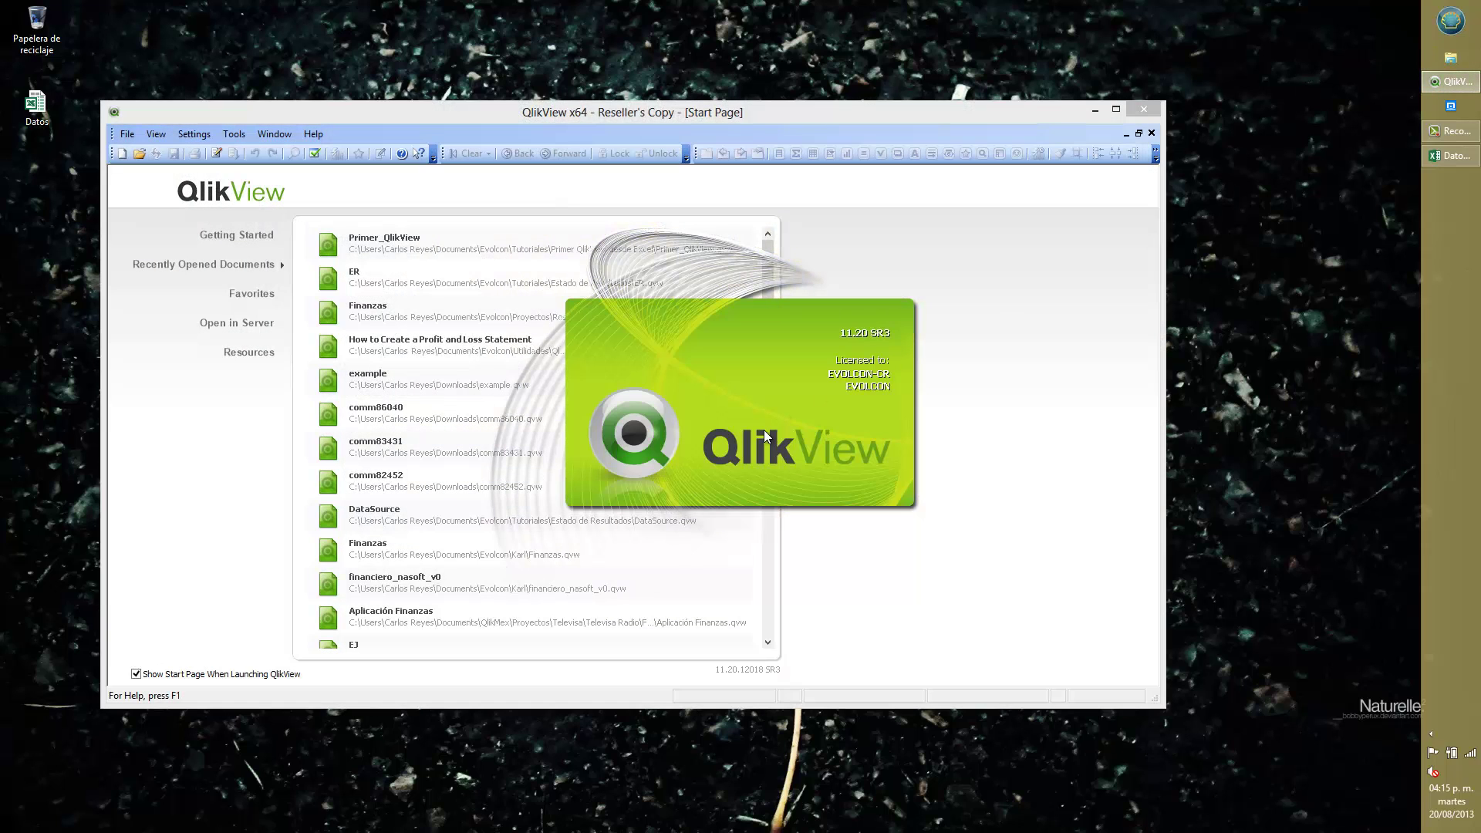
{"action": "double_click", "coordinate": [799, 114]}
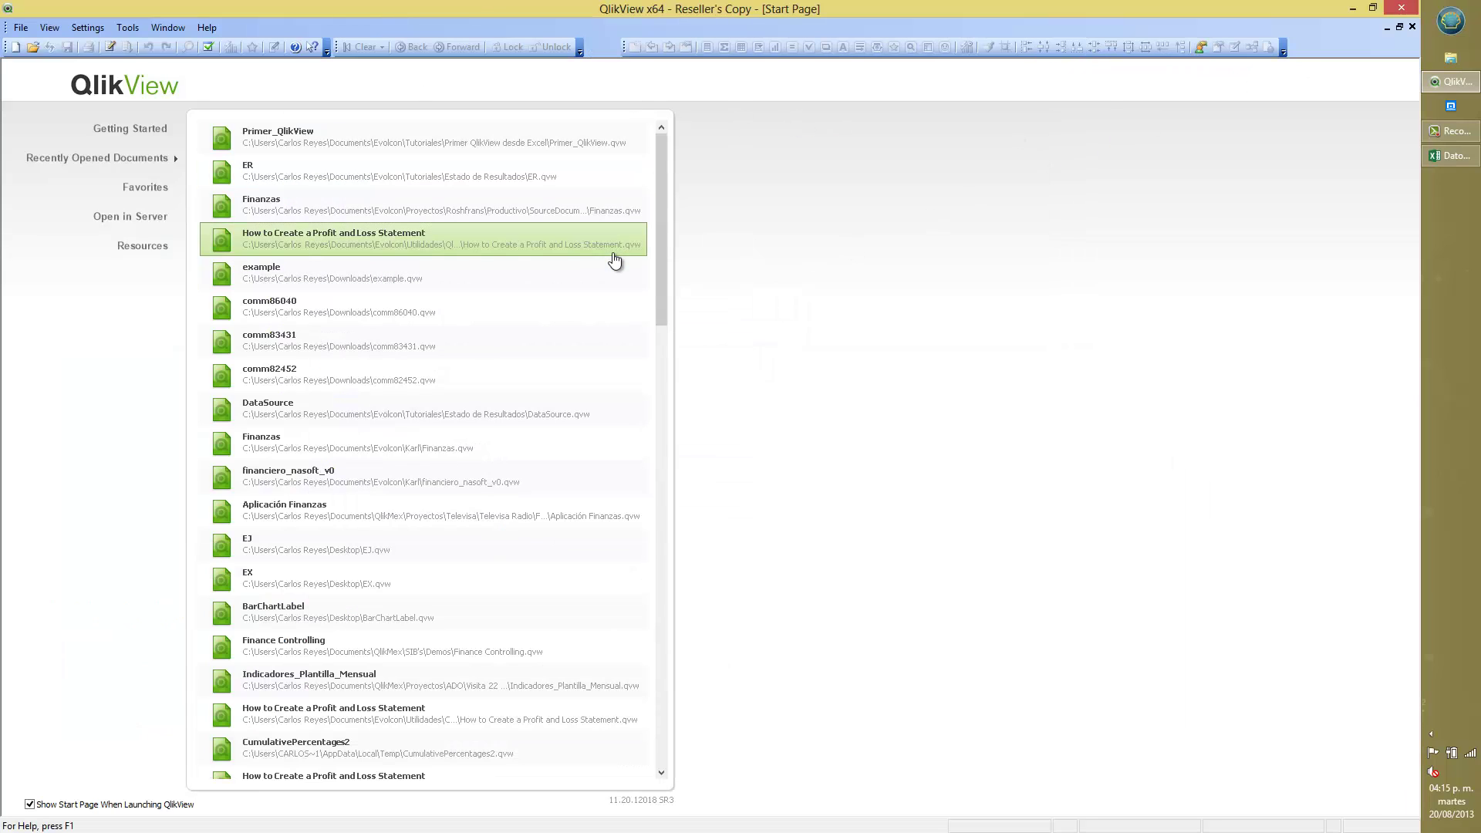
{"action": "left_click", "coordinate": [22, 31]}
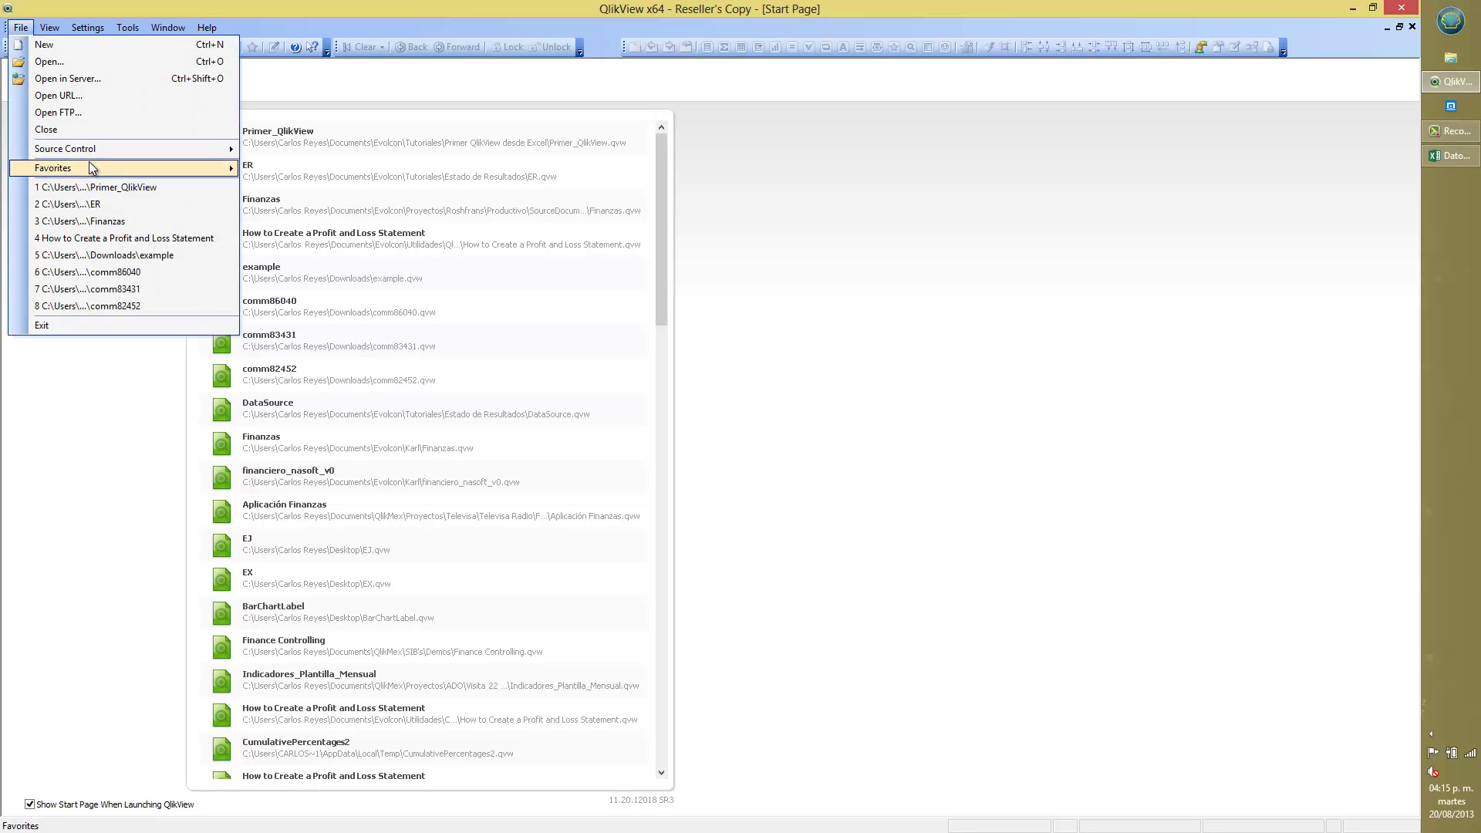
{"action": "left_click", "coordinate": [44, 45]}
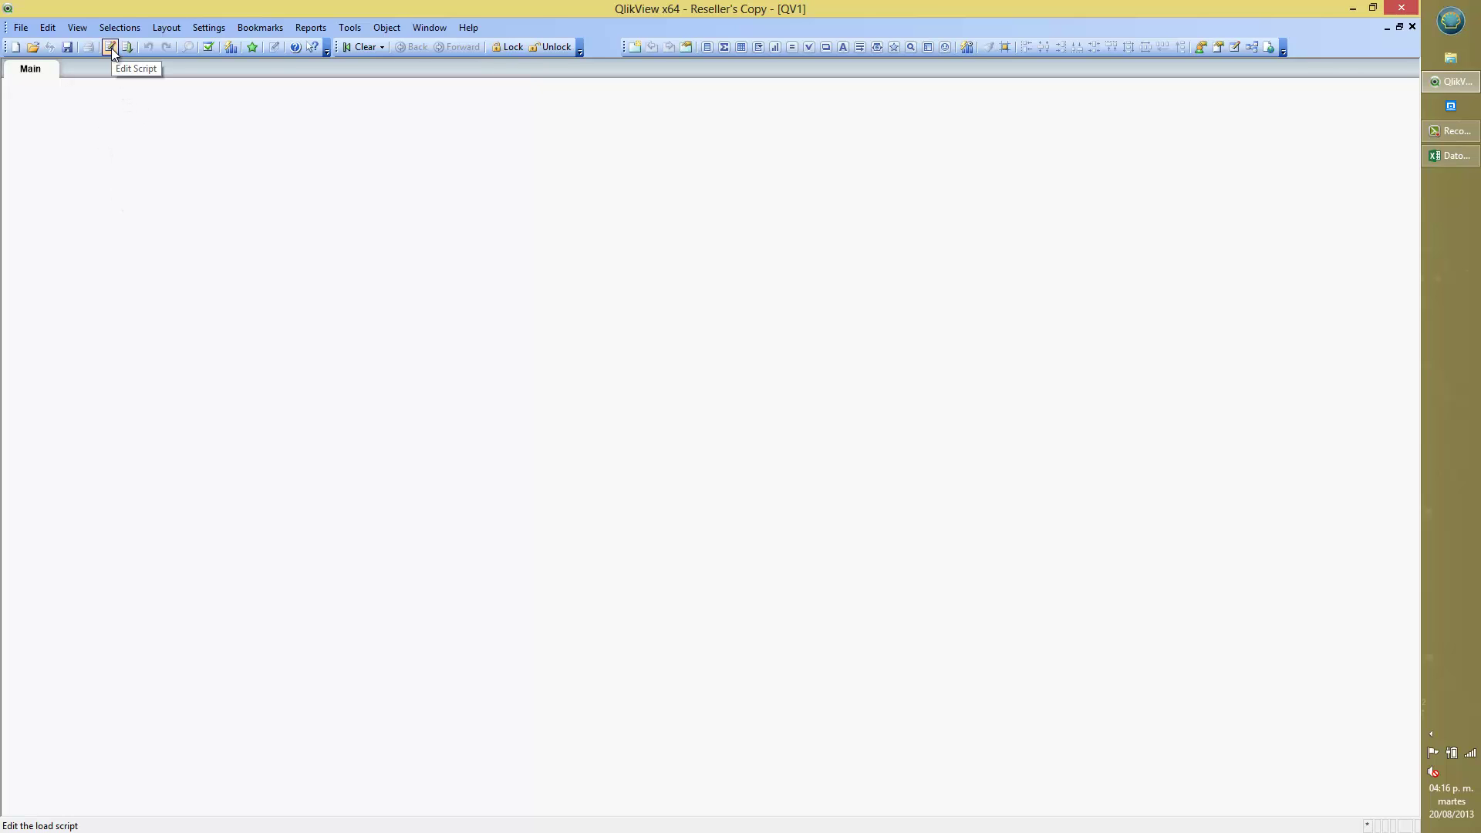
Step: Open the document's load script for editing and review the default SET format statements
{"action": "left_click", "coordinate": [22, 29]}
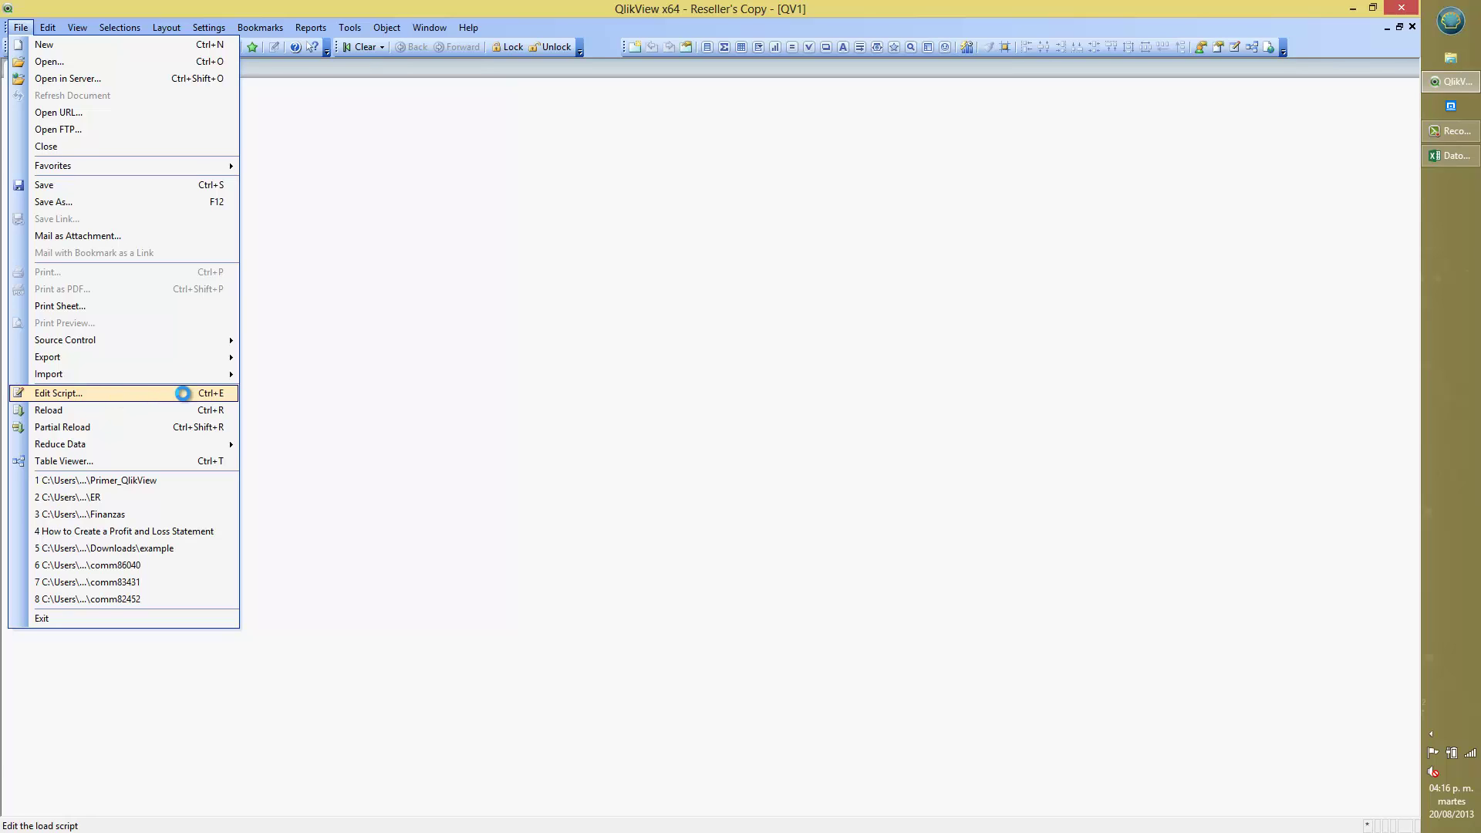
{"action": "left_click", "coordinate": [183, 394]}
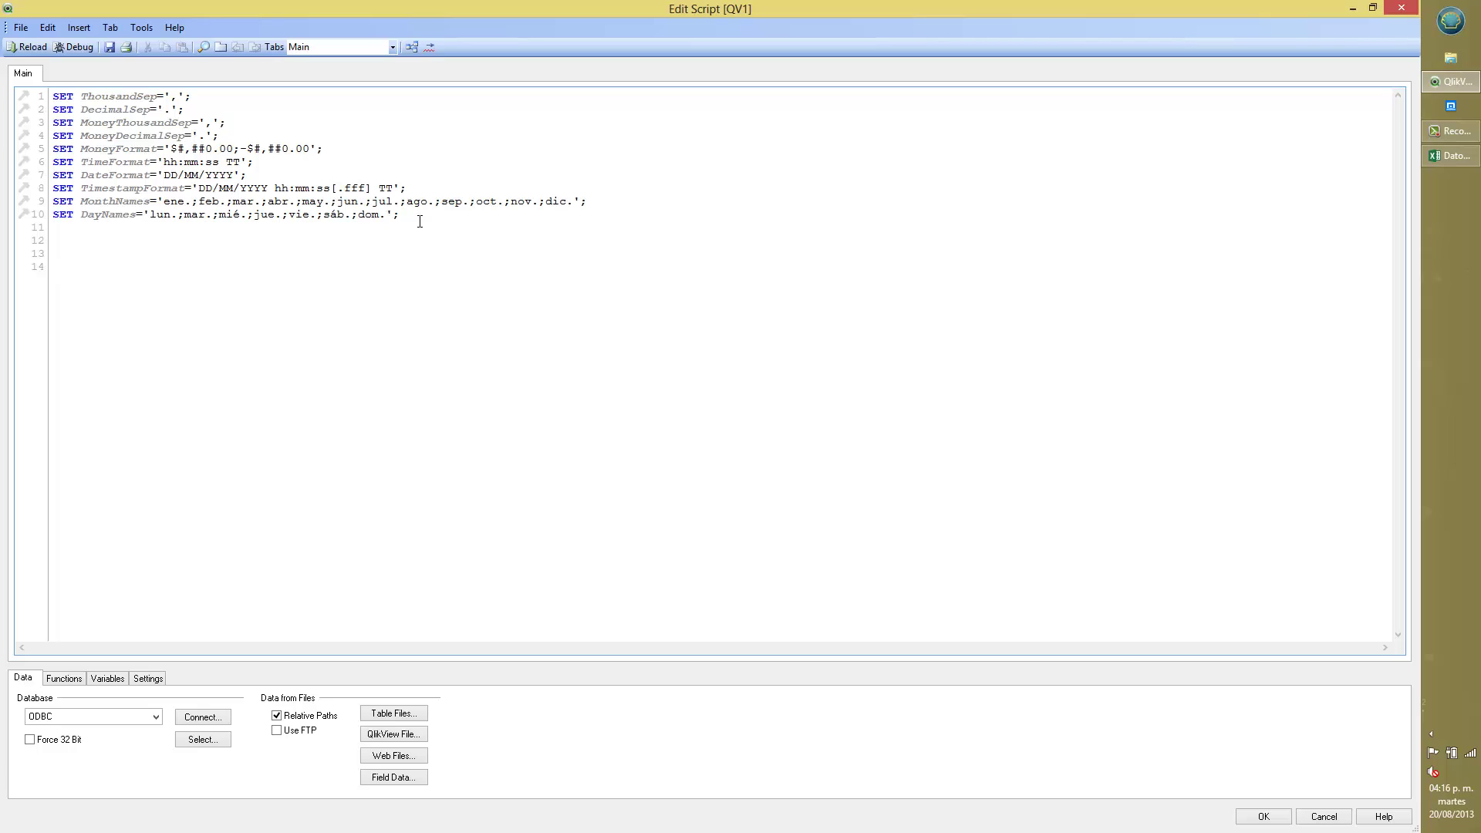
{"action": "left_click_drag", "start_coordinate": [399, 215], "coordinate": [23, 96]}
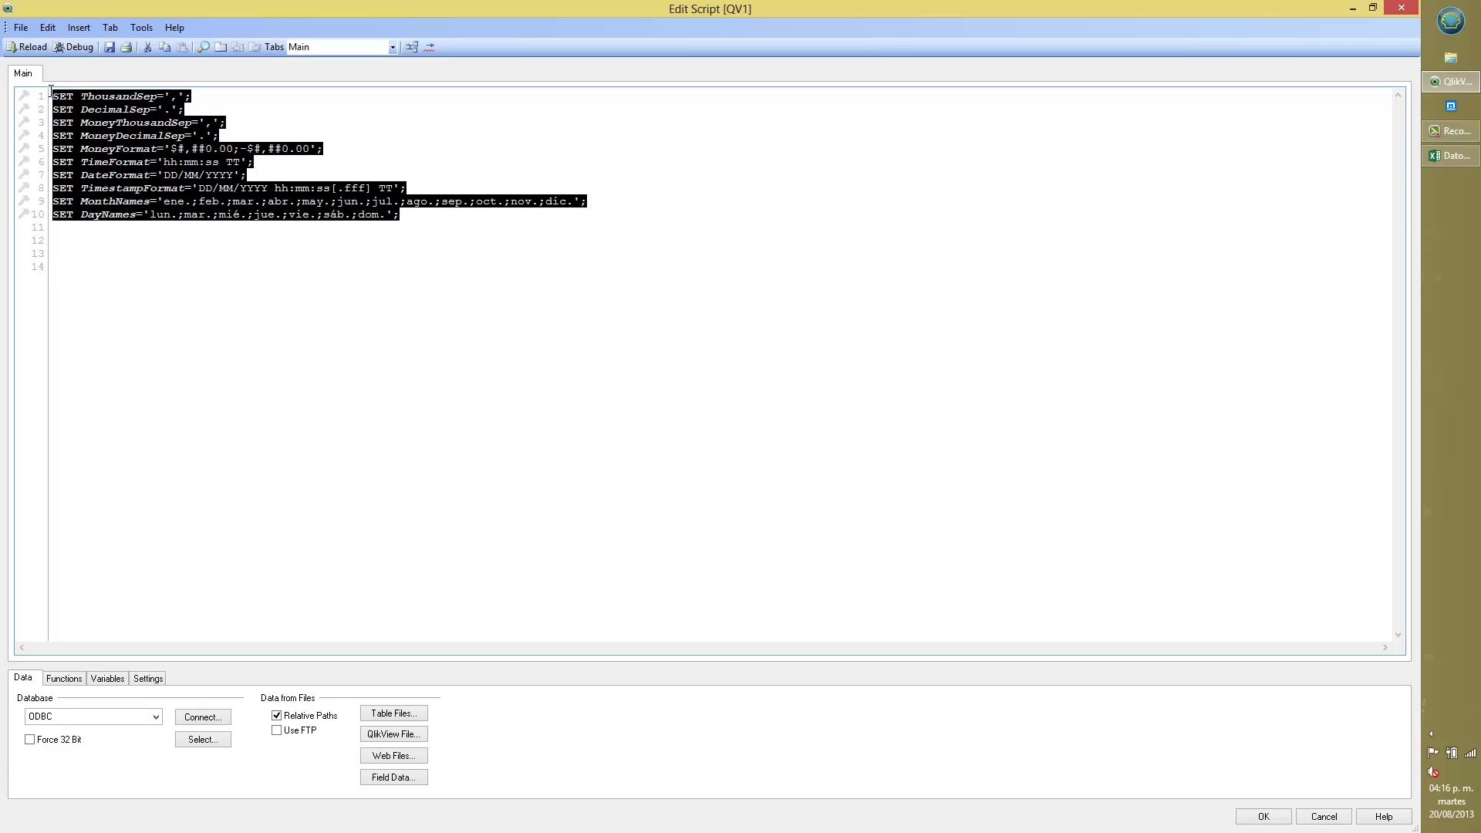
{"action": "left_click", "coordinate": [85, 259]}
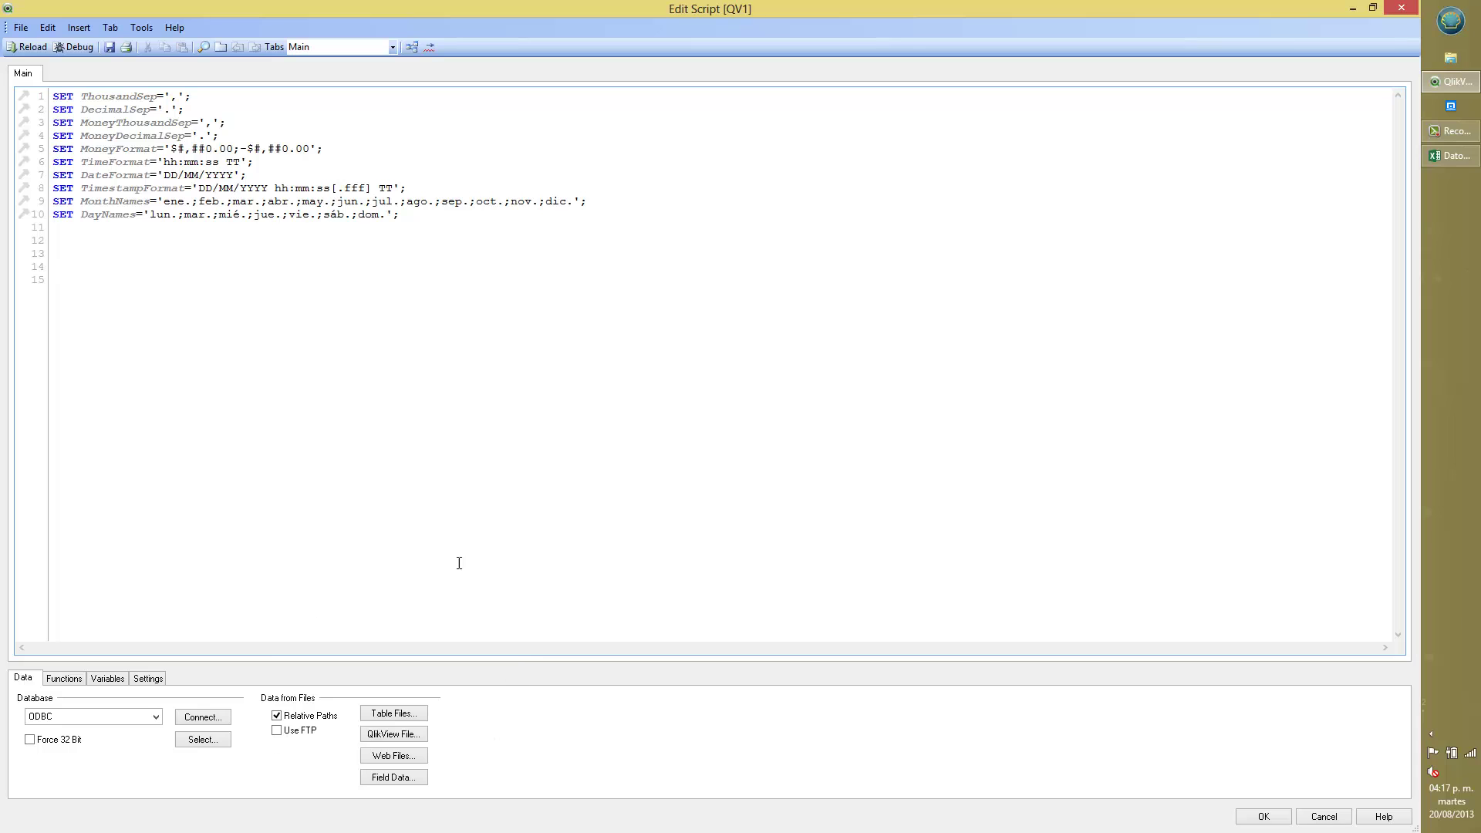
Step: Start a table file import into the script using the Datos Excel file on the desktop (Escritorio)
{"action": "left_click", "coordinate": [404, 714]}
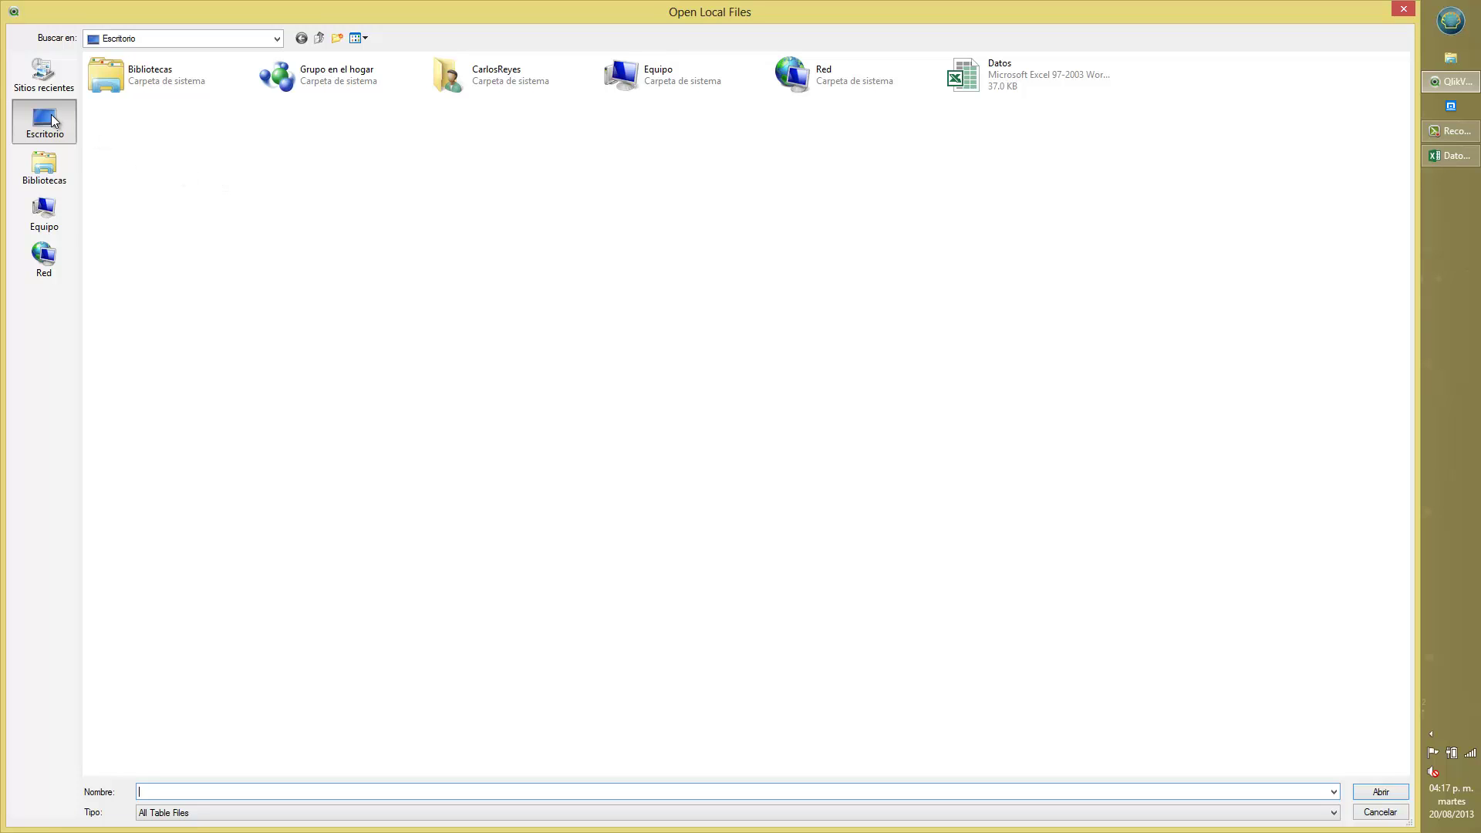
{"action": "double_click", "coordinate": [996, 83]}
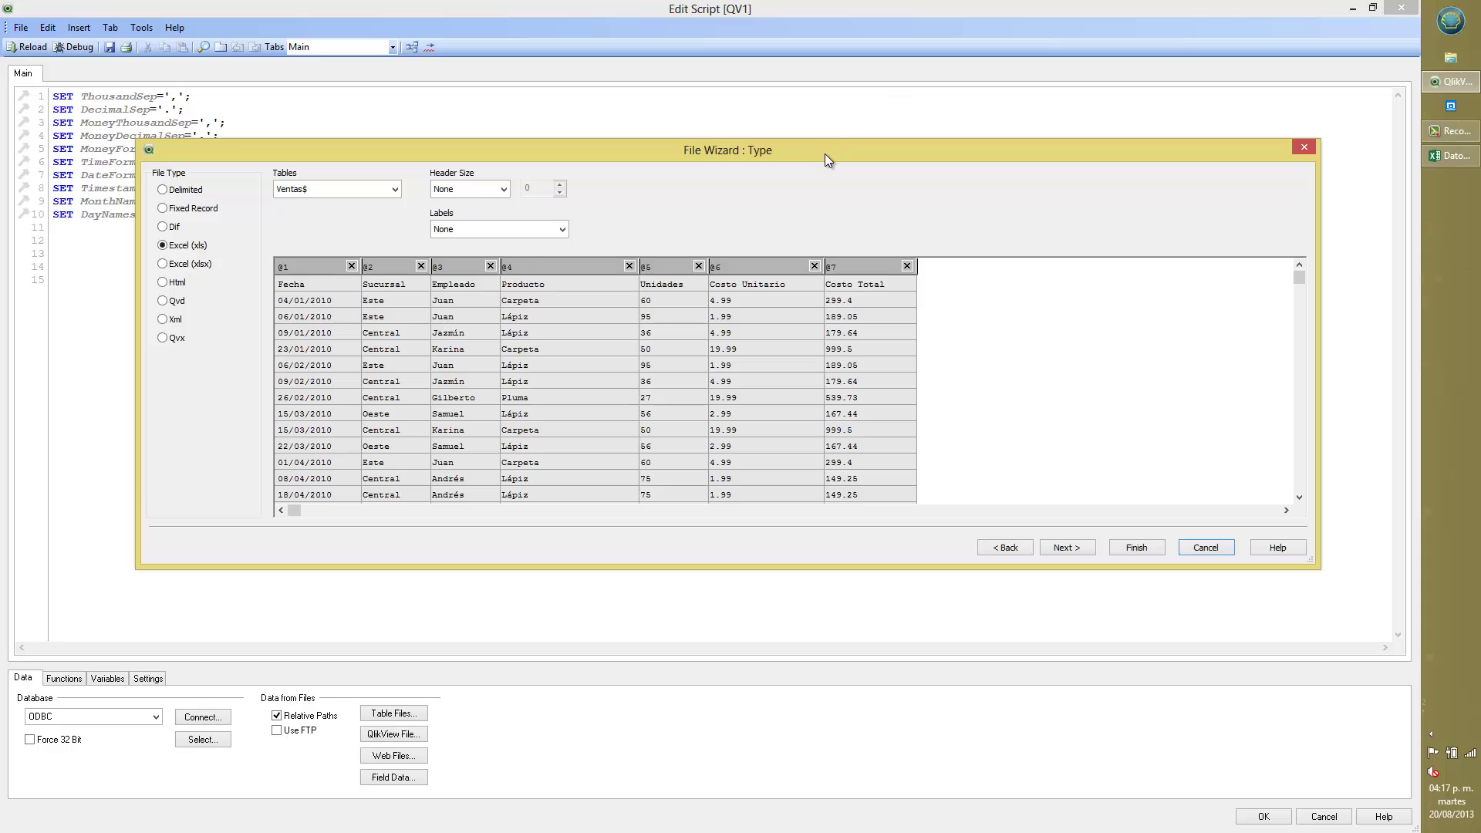
{"action": "left_click_drag", "start_coordinate": [823, 150], "coordinate": [811, 132]}
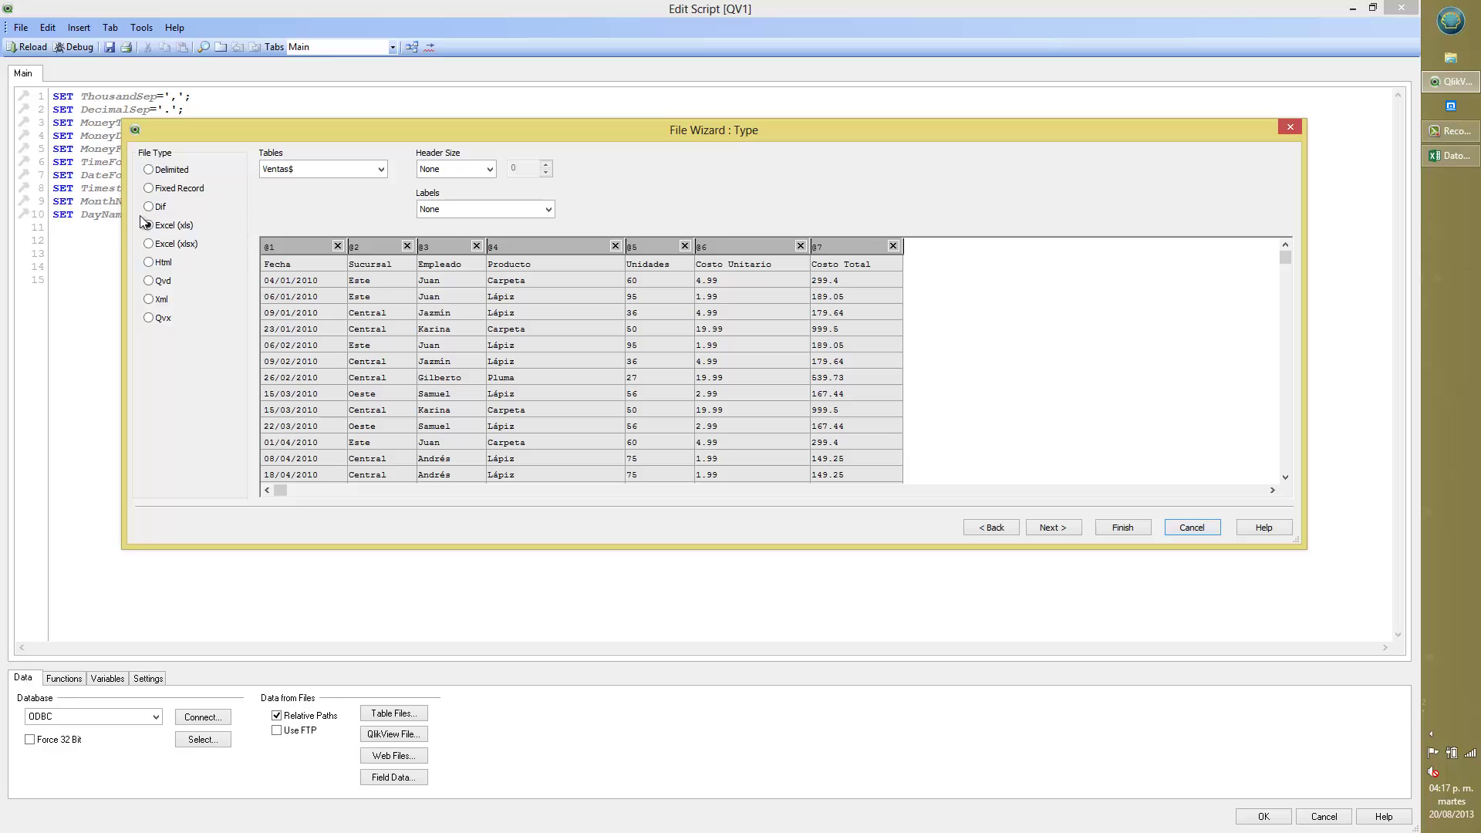
Step: Import the Ventas$ table with Embedded Labels and finish the wizard to generate its load statement
{"action": "left_click", "coordinate": [382, 169]}
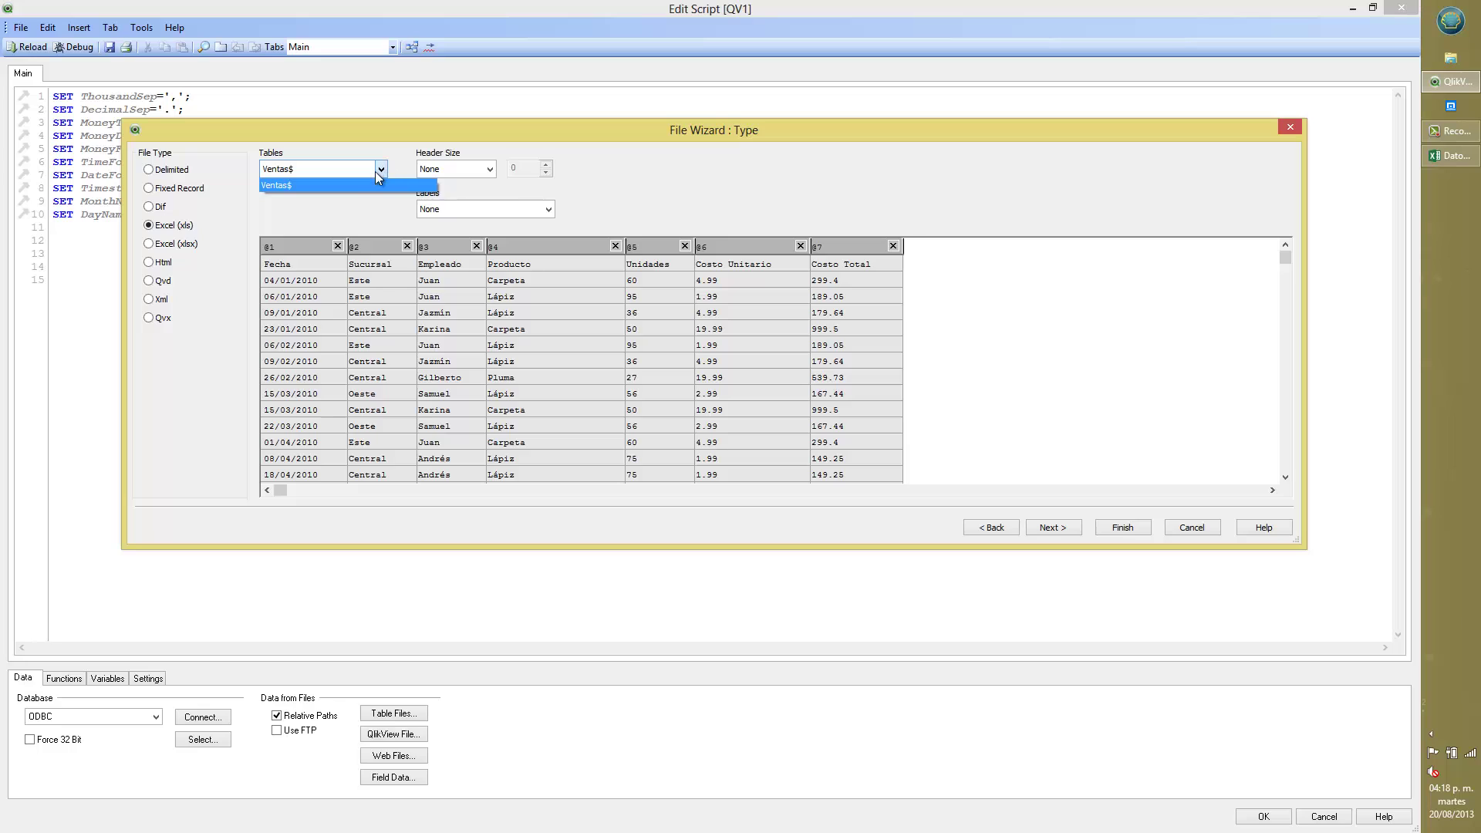
{"action": "left_click", "coordinate": [351, 184]}
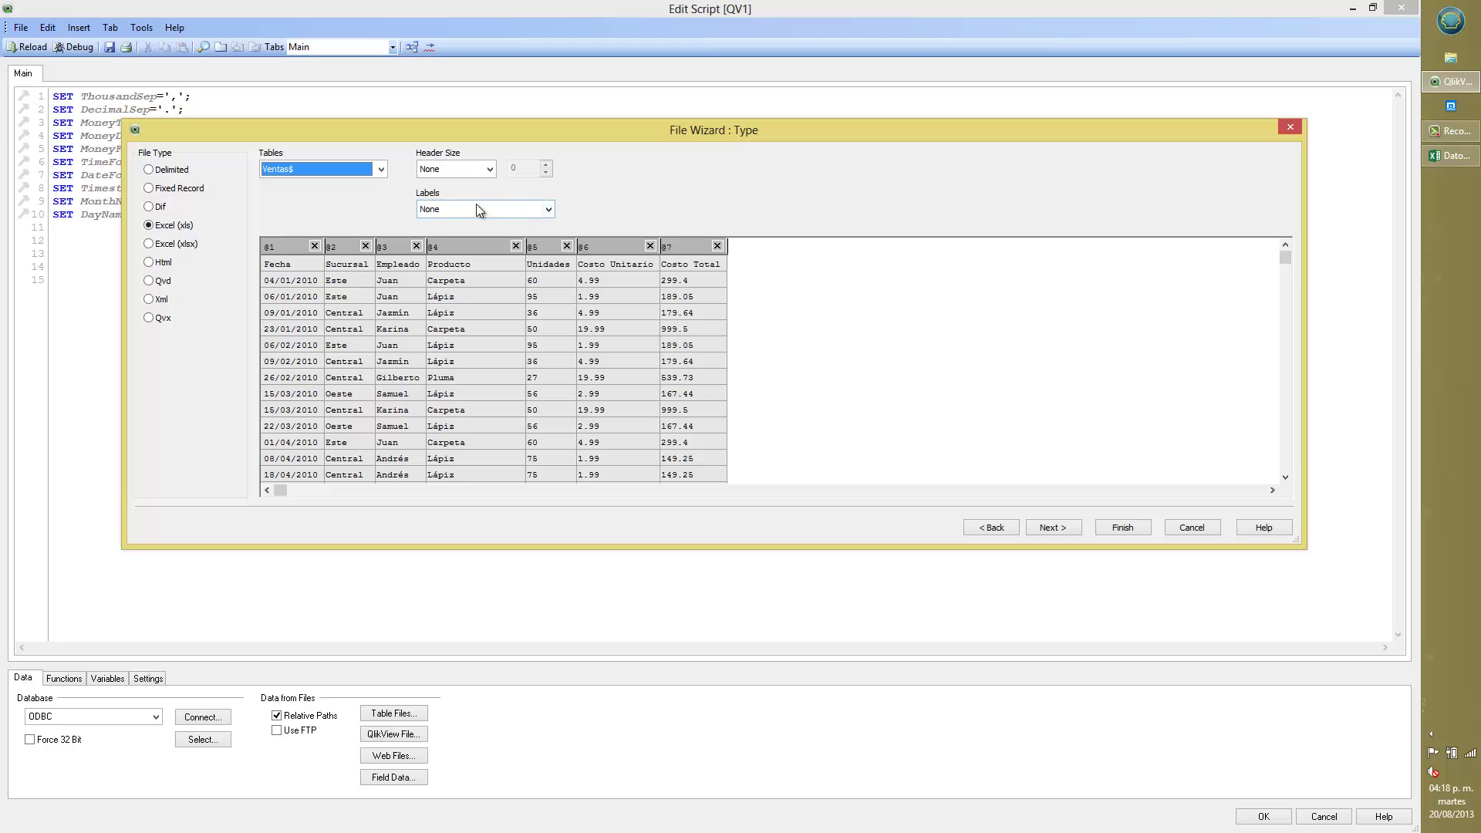
{"action": "left_click", "coordinate": [546, 209]}
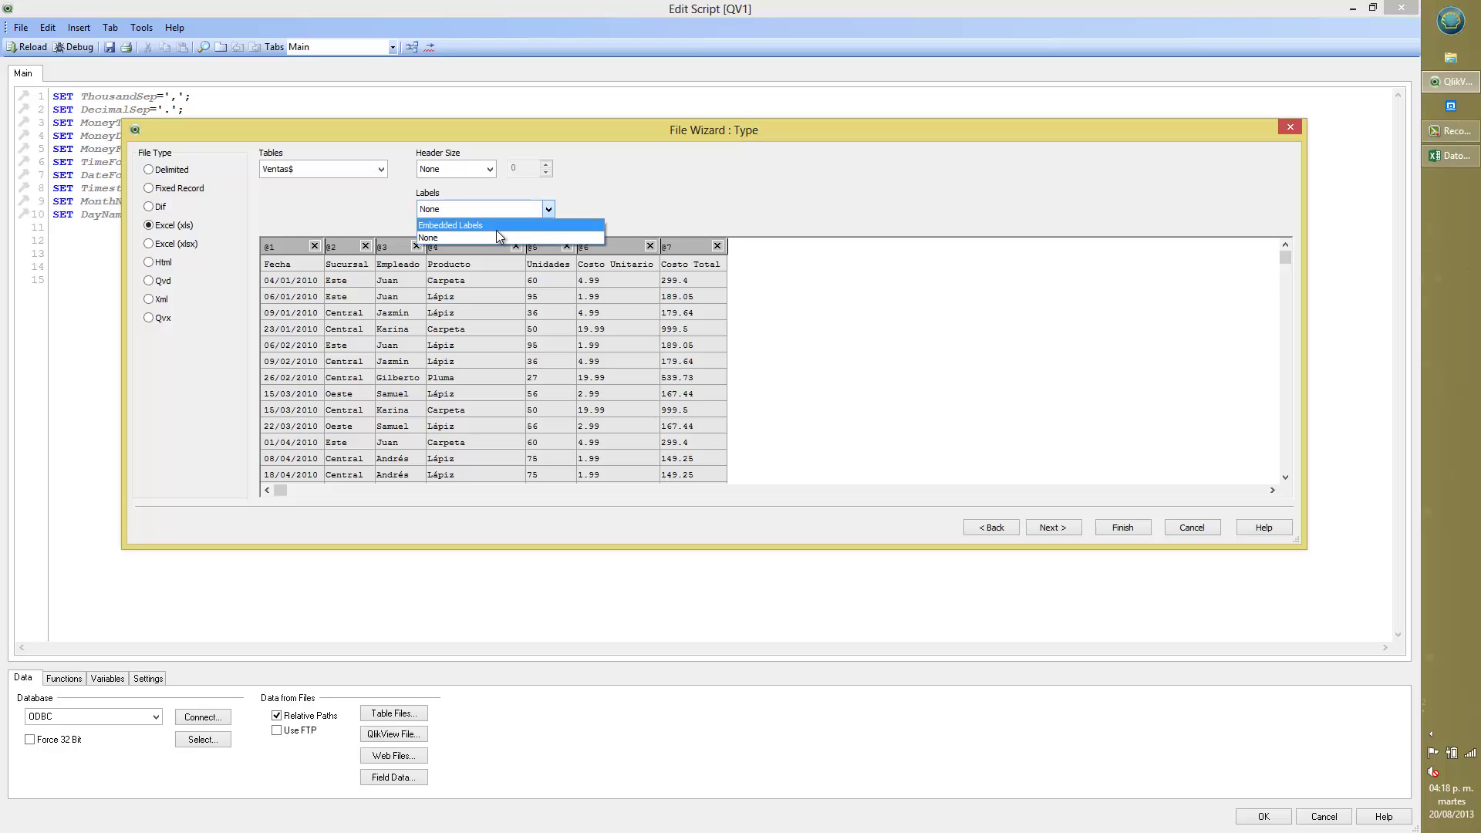
{"action": "left_click", "coordinate": [495, 226]}
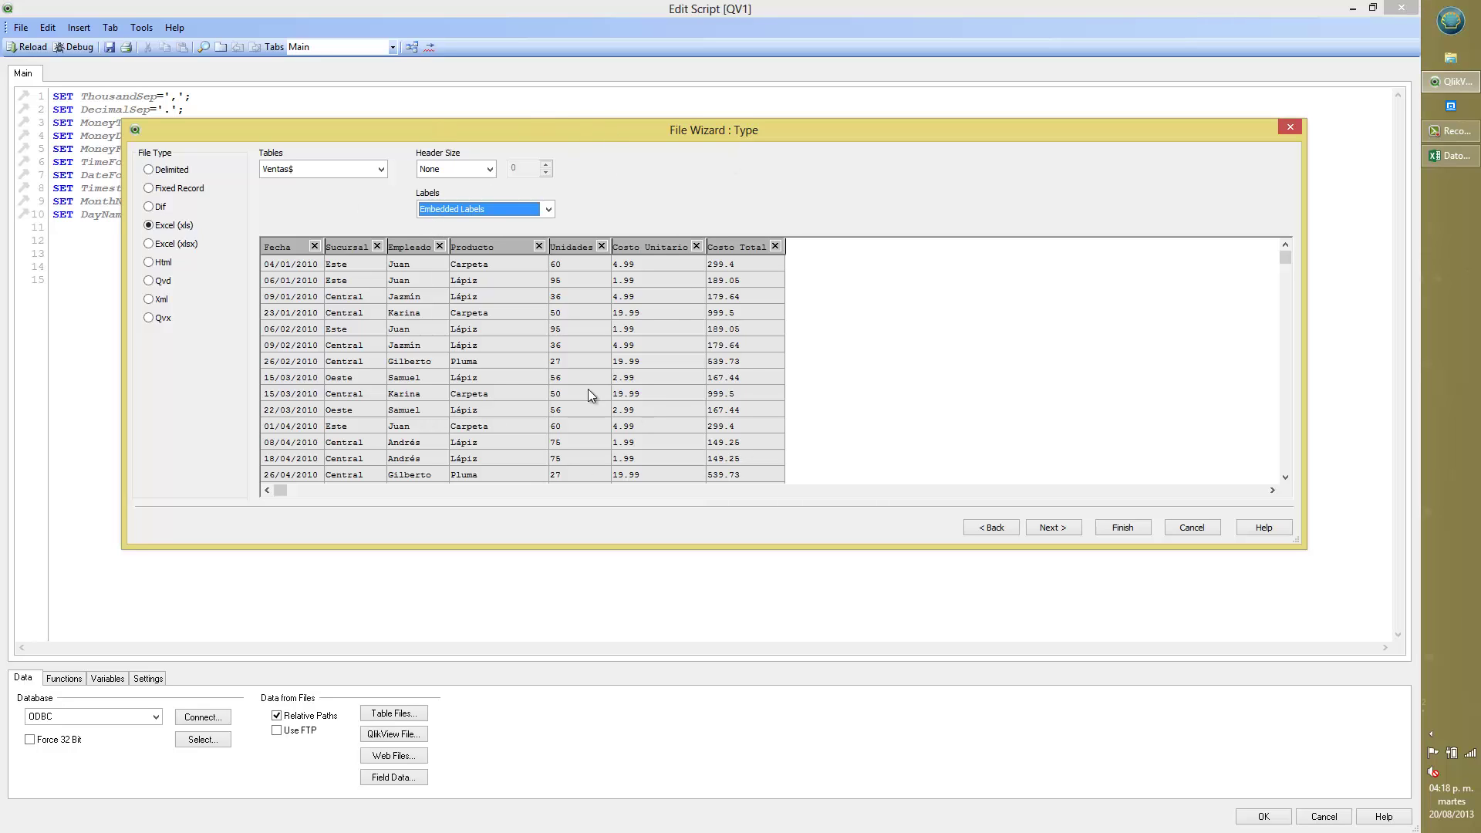
{"action": "mouse_move", "coordinate": [1287, 260]}
{"action": "left_mouse_down"}
{"action": "mouse_move", "coordinate": [1285, 275]}
{"action": "mouse_move", "coordinate": [1287, 246]}
{"action": "left_mouse_up"}
{"action": "left_click", "coordinate": [1123, 526]}
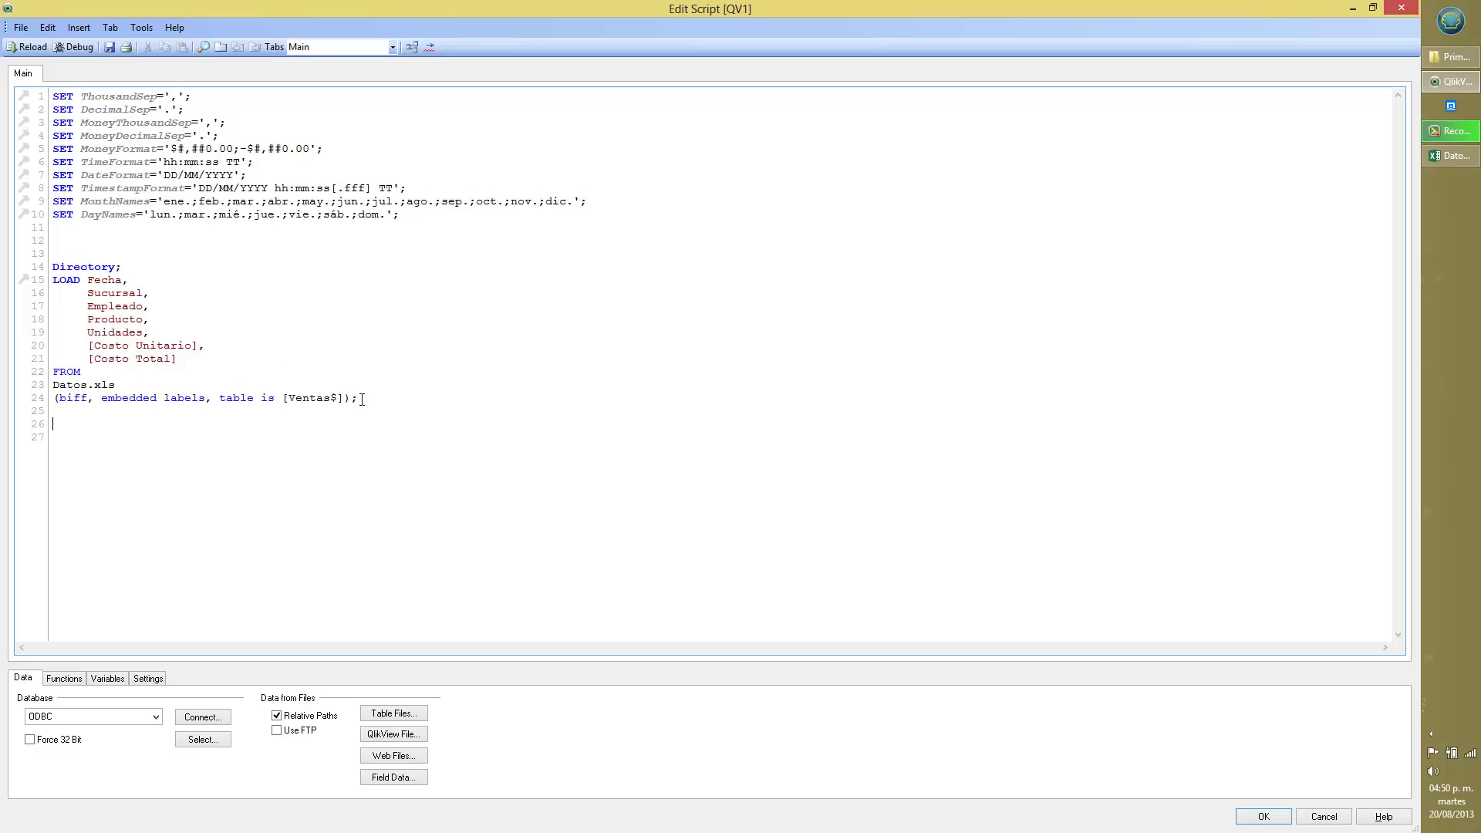
Step: Review the generated load statement, examining its field list and the FROM clause with the Datos.xls source
{"action": "left_click_drag", "start_coordinate": [358, 399], "coordinate": [56, 260]}
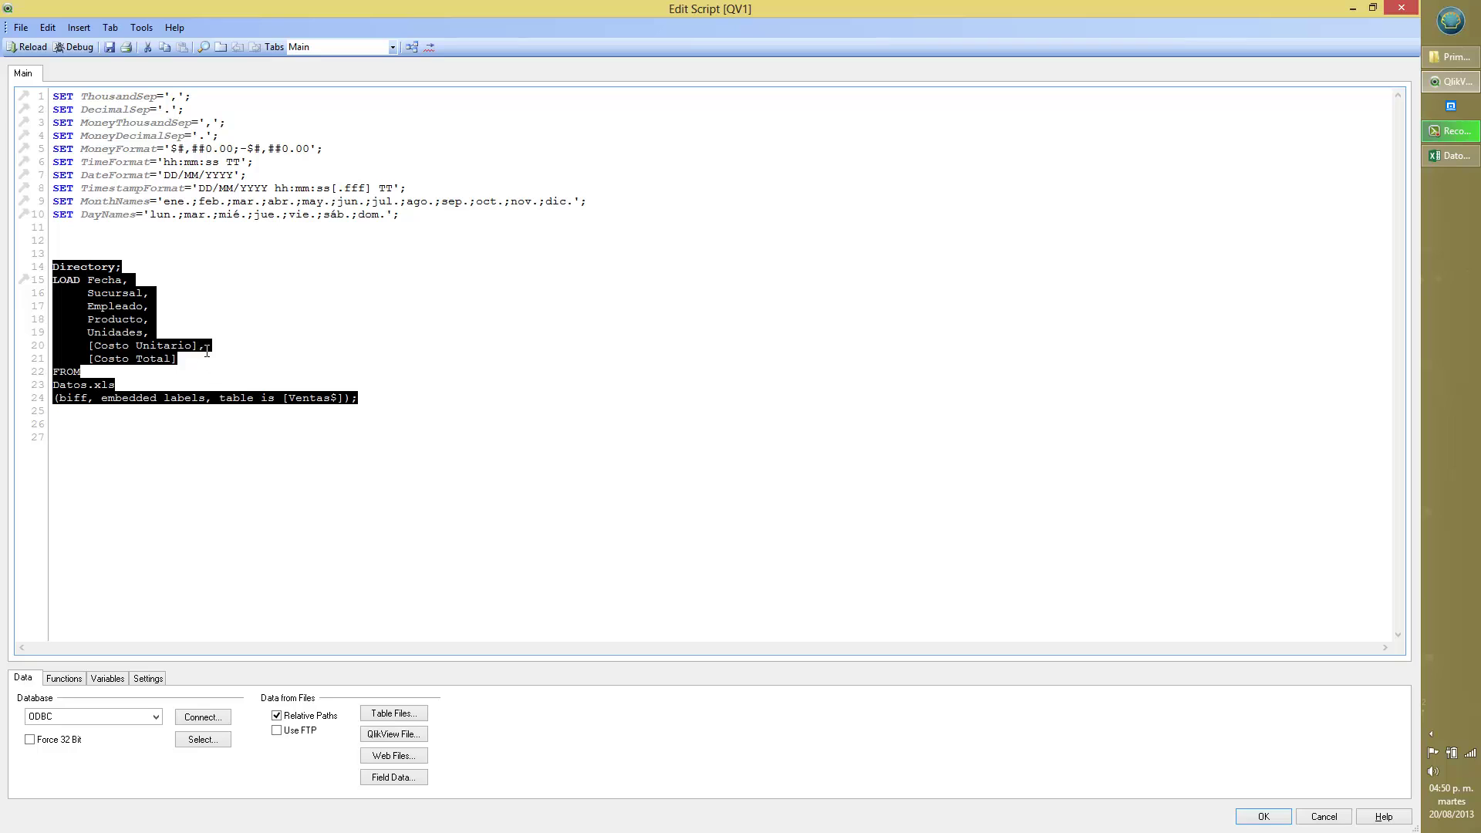
{"action": "left_click_drag", "start_coordinate": [203, 359], "coordinate": [49, 266]}
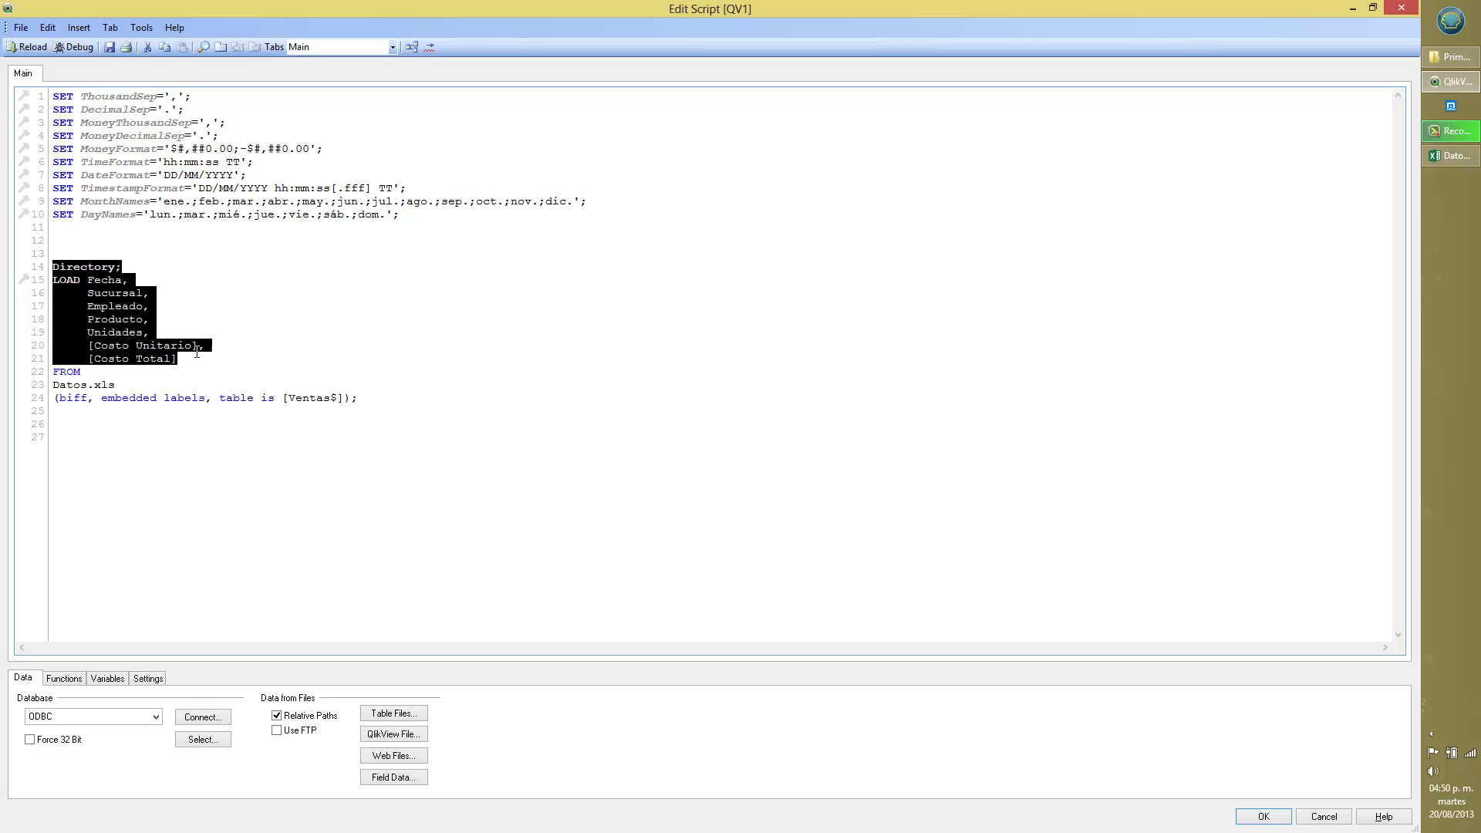
{"action": "left_click_drag", "start_coordinate": [378, 409], "coordinate": [51, 371]}
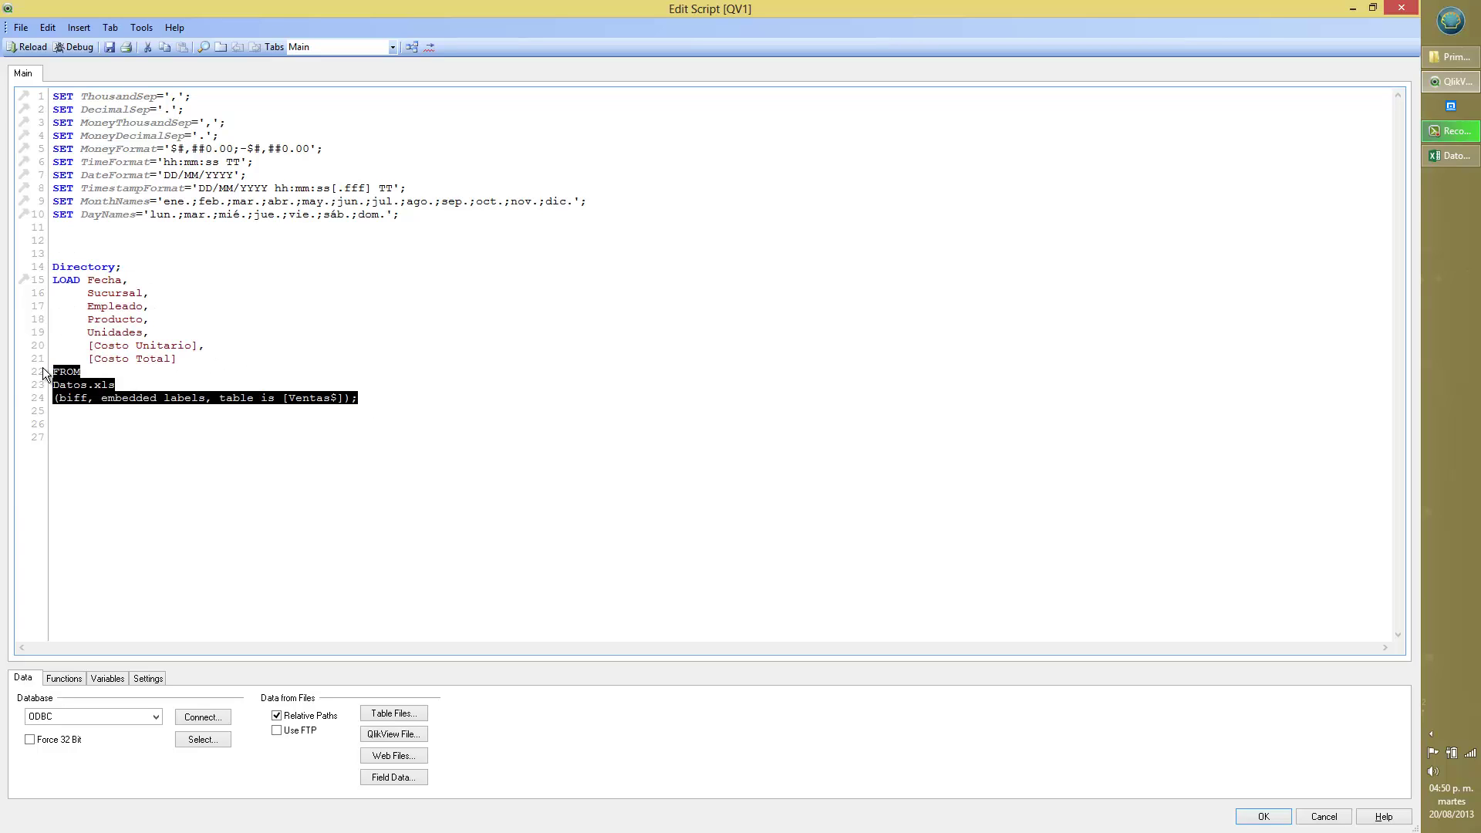
Step: Reload the load script, saving the document as MiPrimerQlikView on the desktop (Escritorio), and close the execution progress report
{"action": "left_click", "coordinate": [330, 311]}
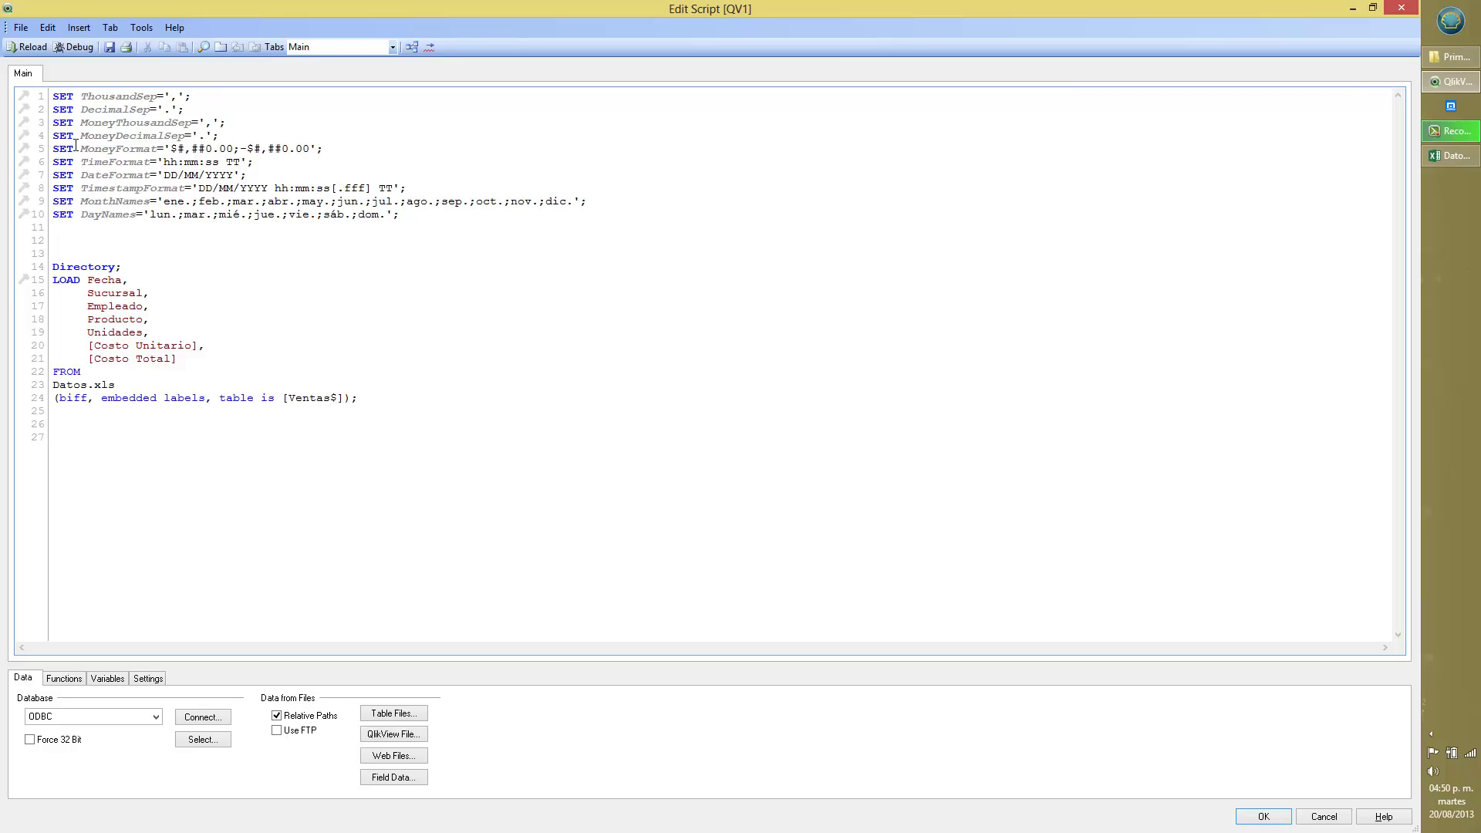
{"action": "left_click", "coordinate": [28, 48]}
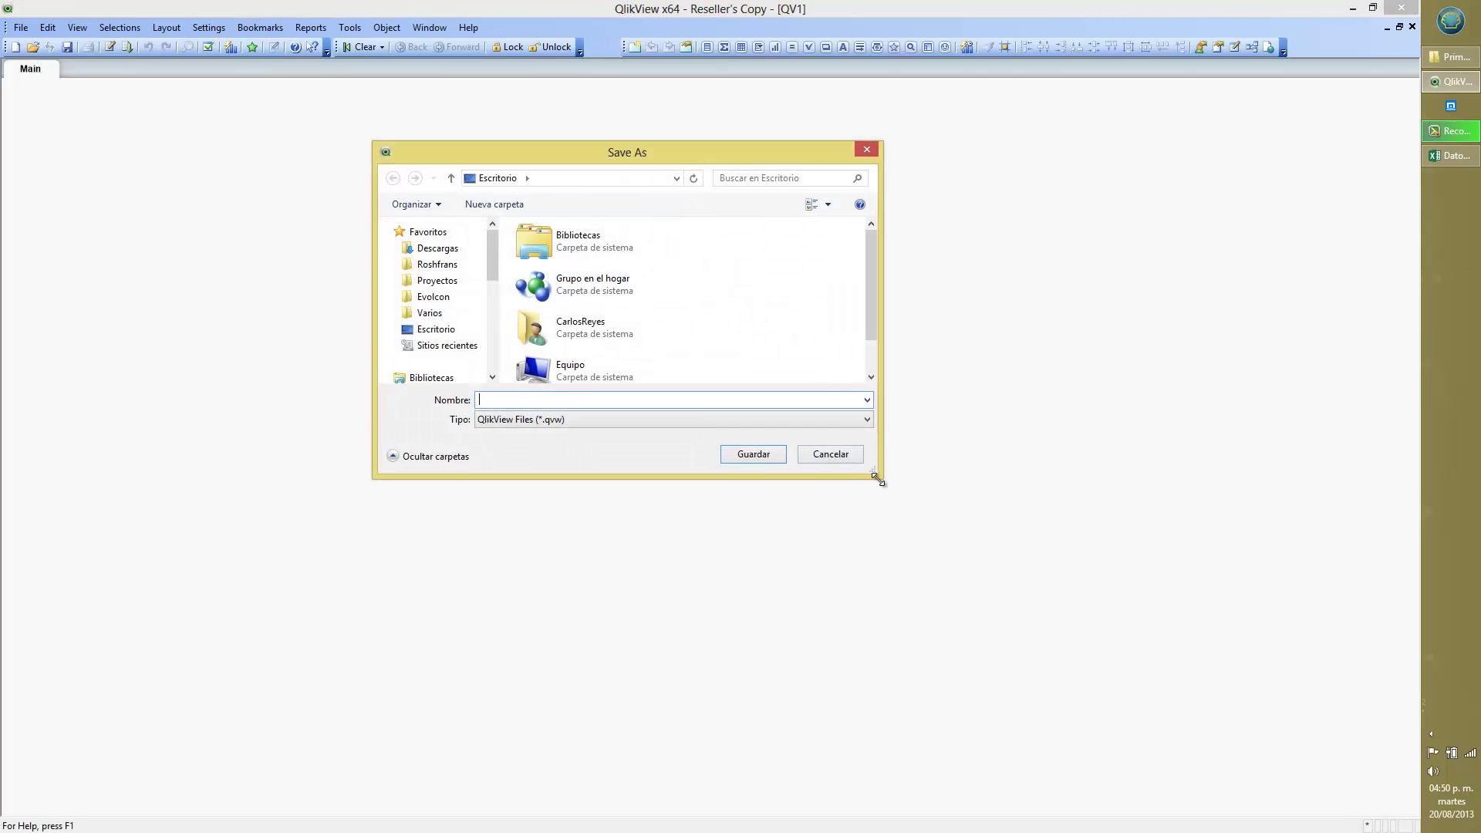
{"action": "left_click_drag", "start_coordinate": [881, 477], "coordinate": [1056, 573]}
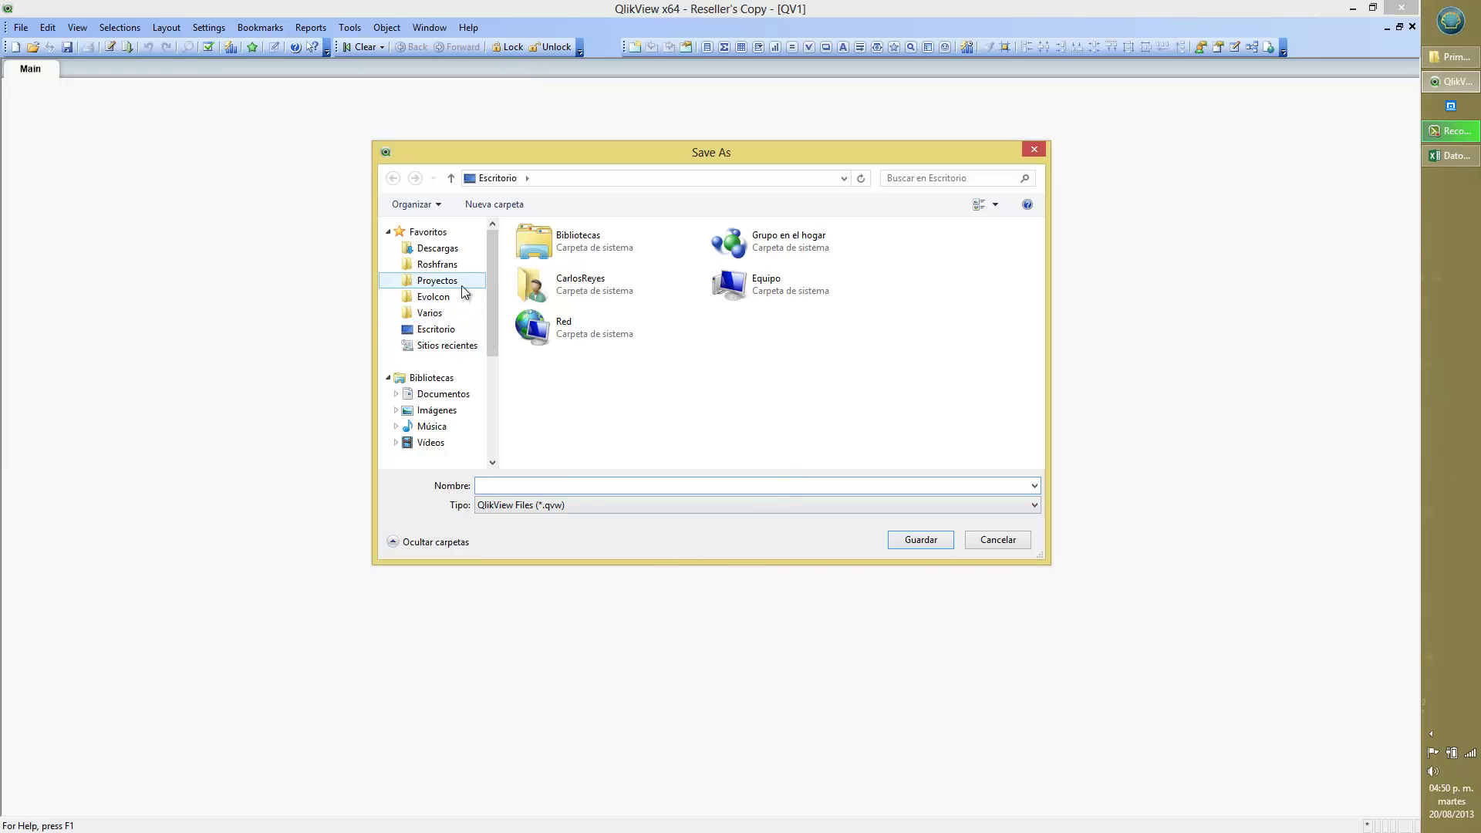
{"action": "left_click", "coordinate": [438, 330]}
{"action": "left_click", "coordinate": [558, 485]}
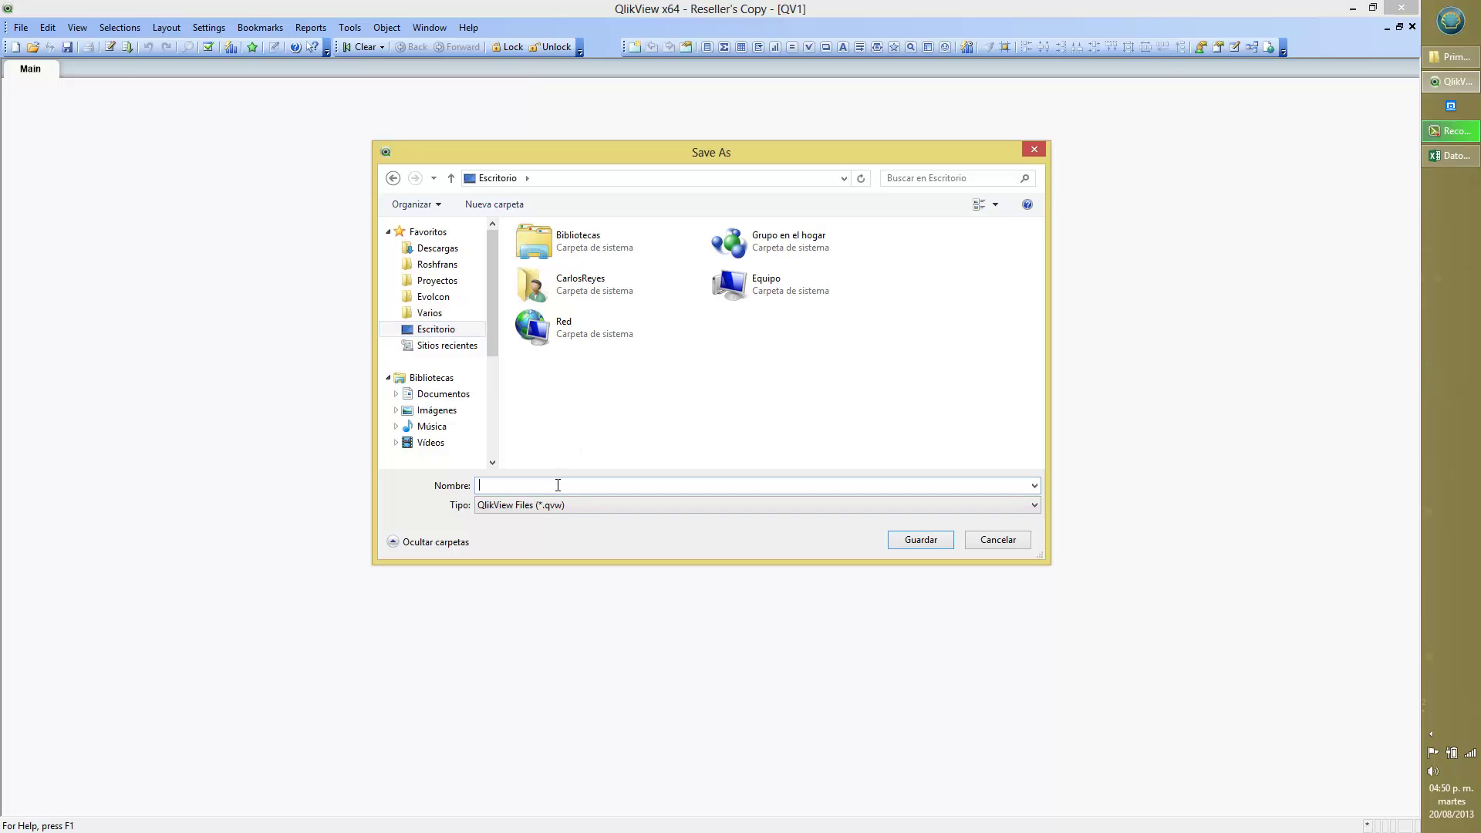
{"action": "type", "text": "MiP"}
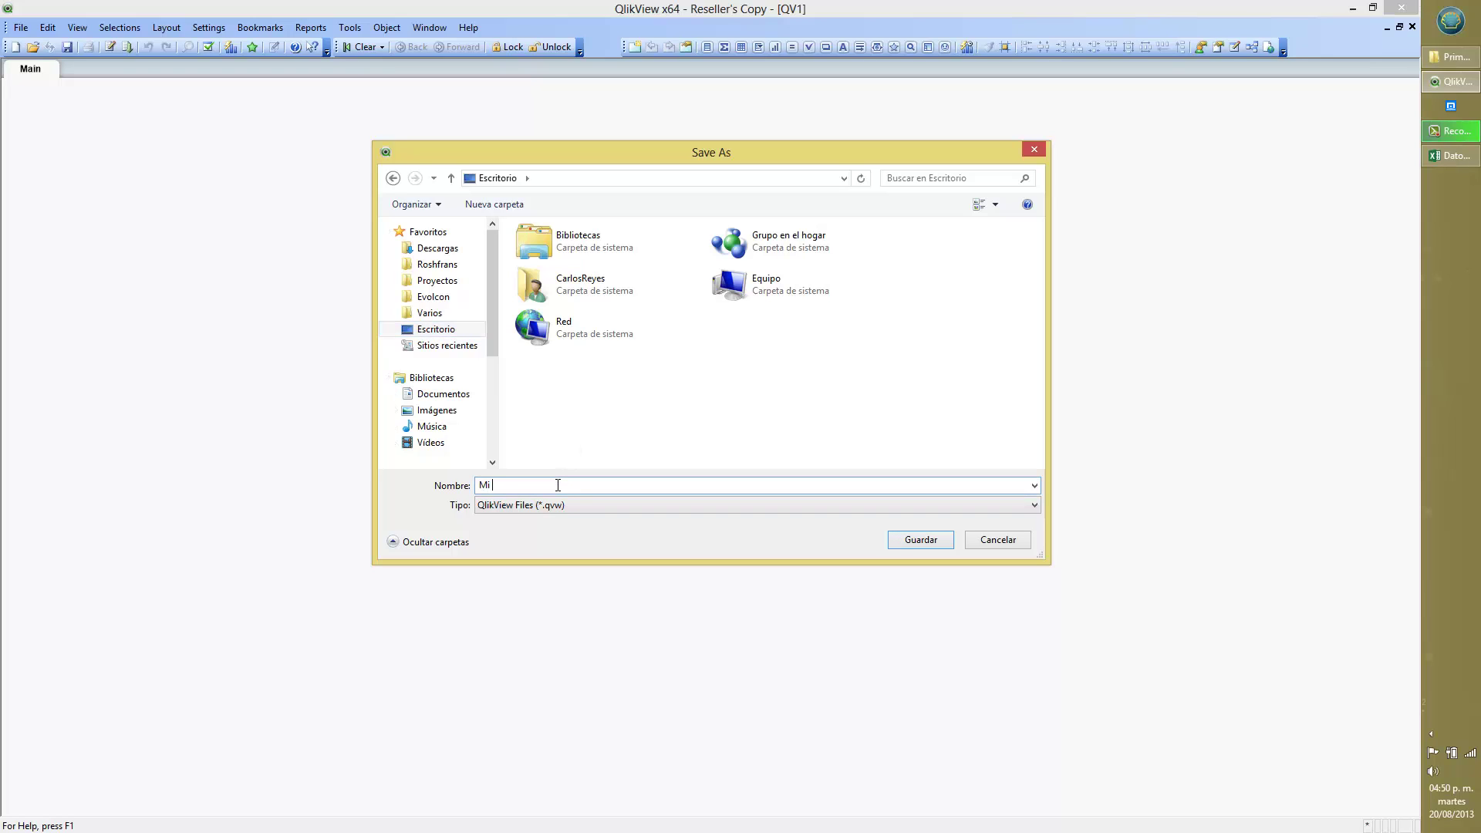
{"action": "key", "text": "BackSpace"}
{"action": "type", "text": "p"}
{"action": "key", "text": "BackSpace"}
{"action": "type", "text": "PrimerQlikView"}
{"action": "key", "text": "Return"}
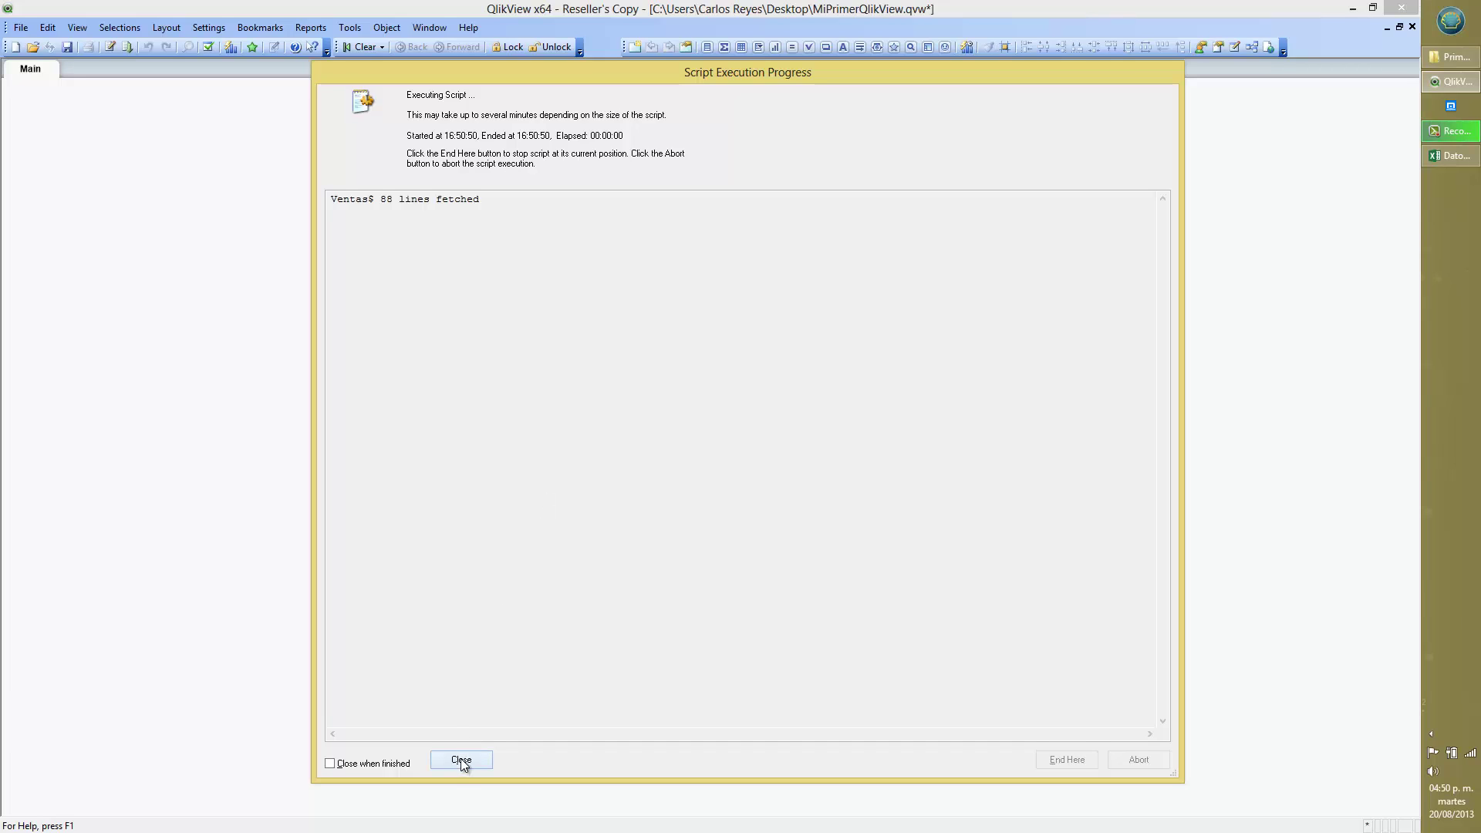
{"action": "left_click", "coordinate": [462, 761]}
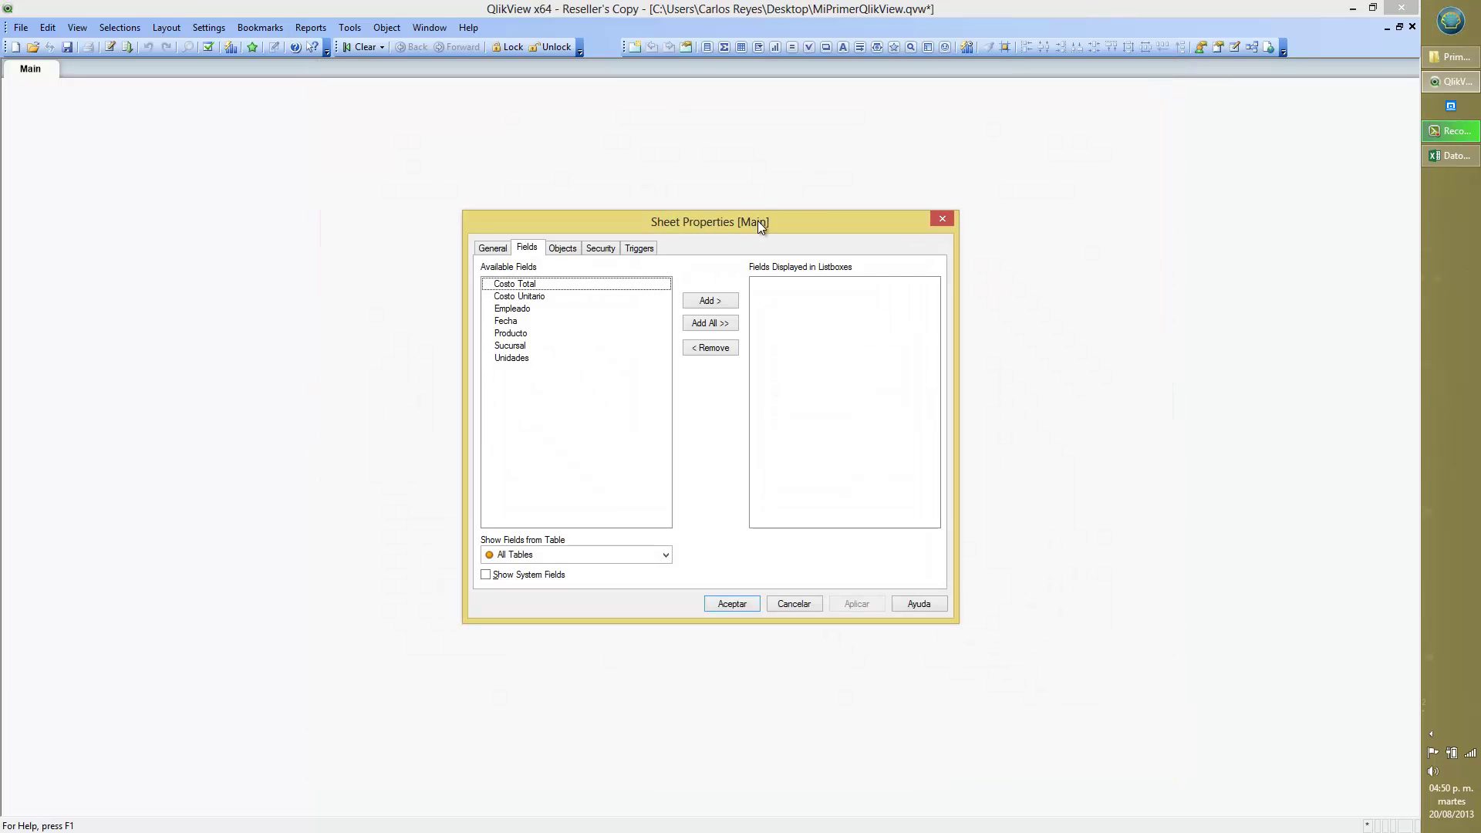
Step: Add all available fields to the Main sheet as list boxes and accept the sheet properties
{"action": "mouse_move", "coordinate": [758, 221]}
{"action": "left_mouse_down"}
{"action": "mouse_move", "coordinate": [861, 196]}
{"action": "mouse_move", "coordinate": [738, 219]}
{"action": "left_mouse_up"}
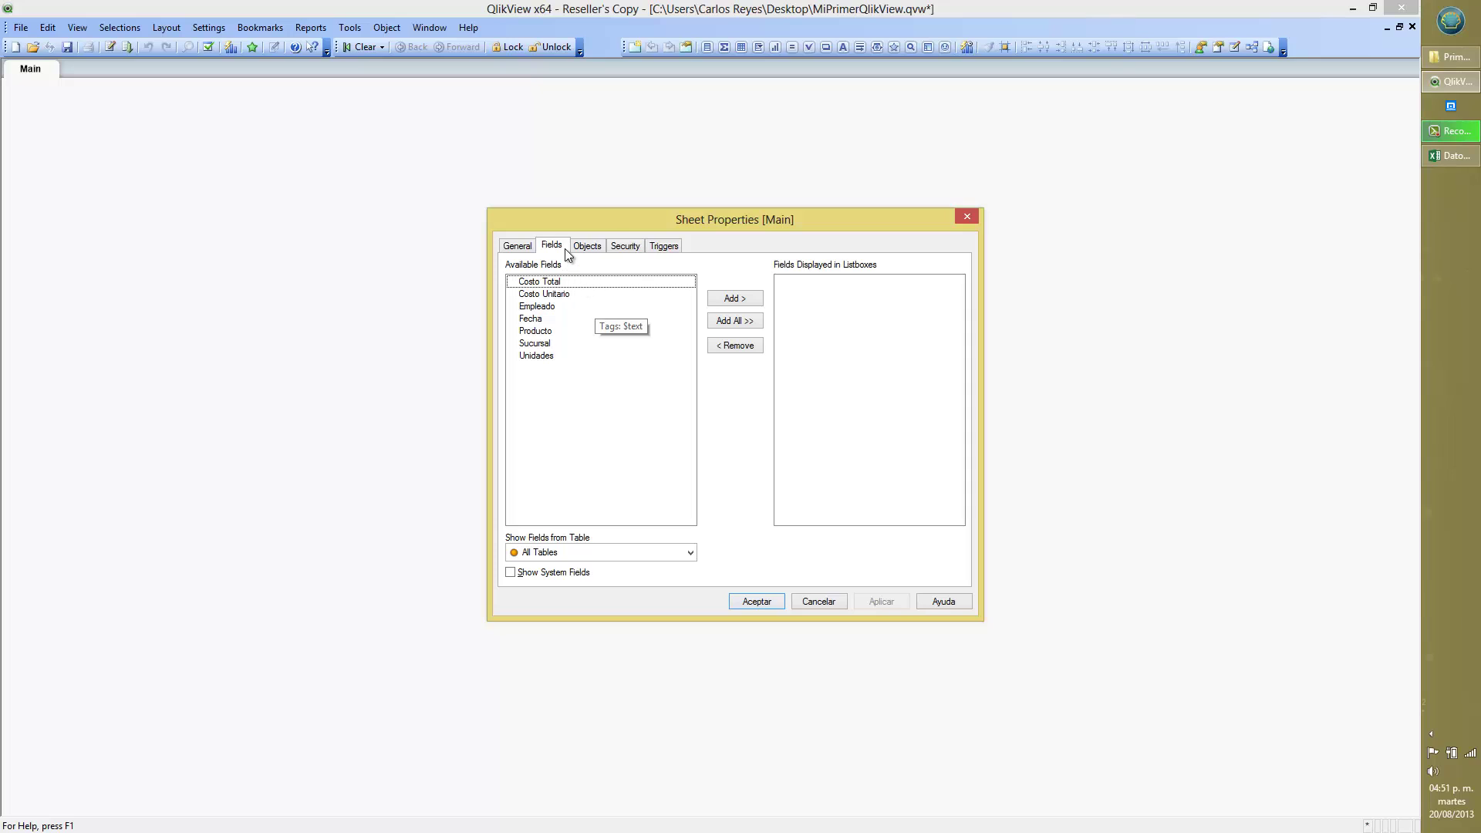
{"action": "left_click_drag", "start_coordinate": [585, 218], "coordinate": [654, 220]}
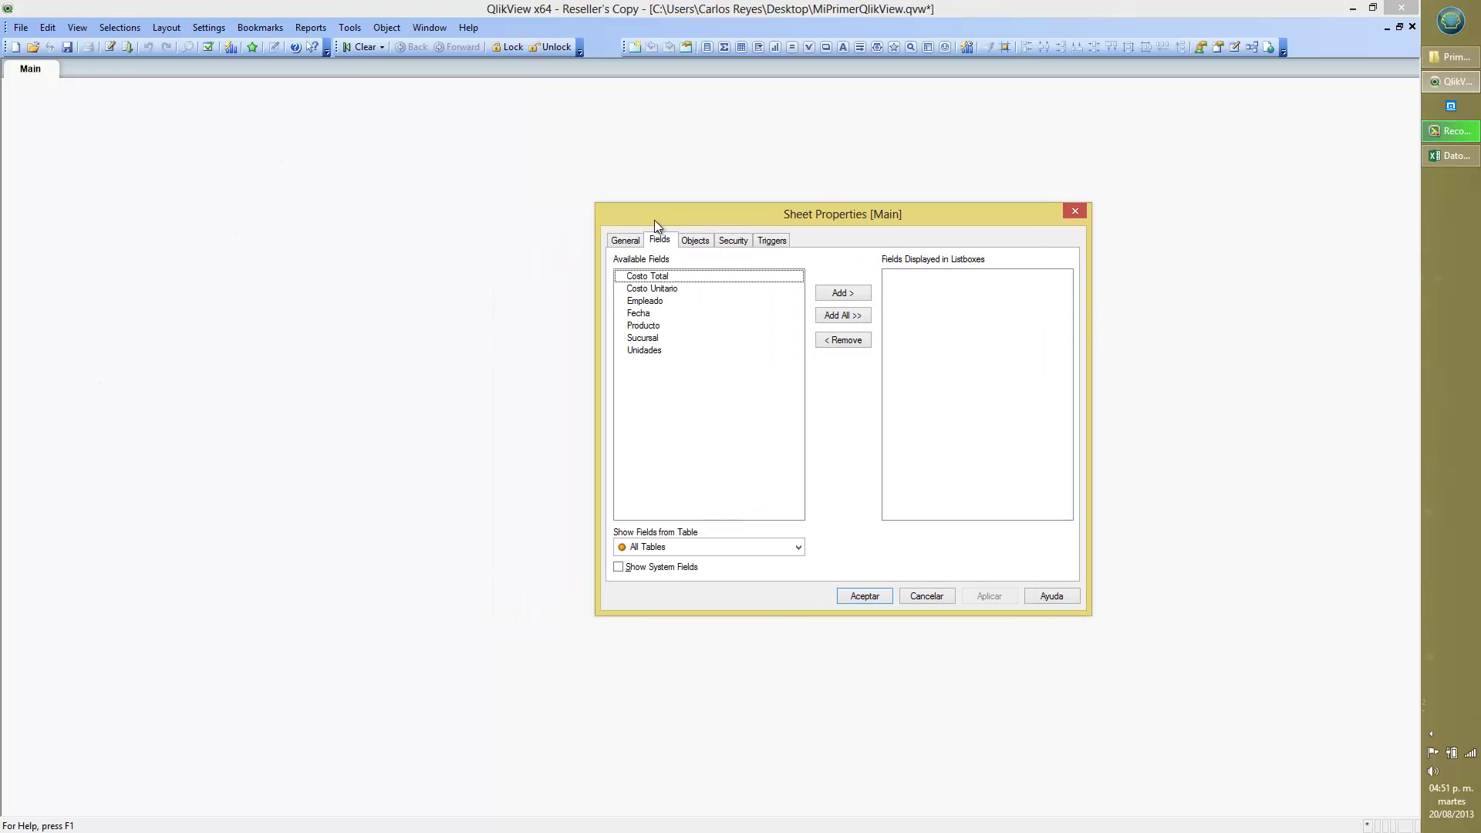
{"action": "left_click", "coordinate": [663, 293]}
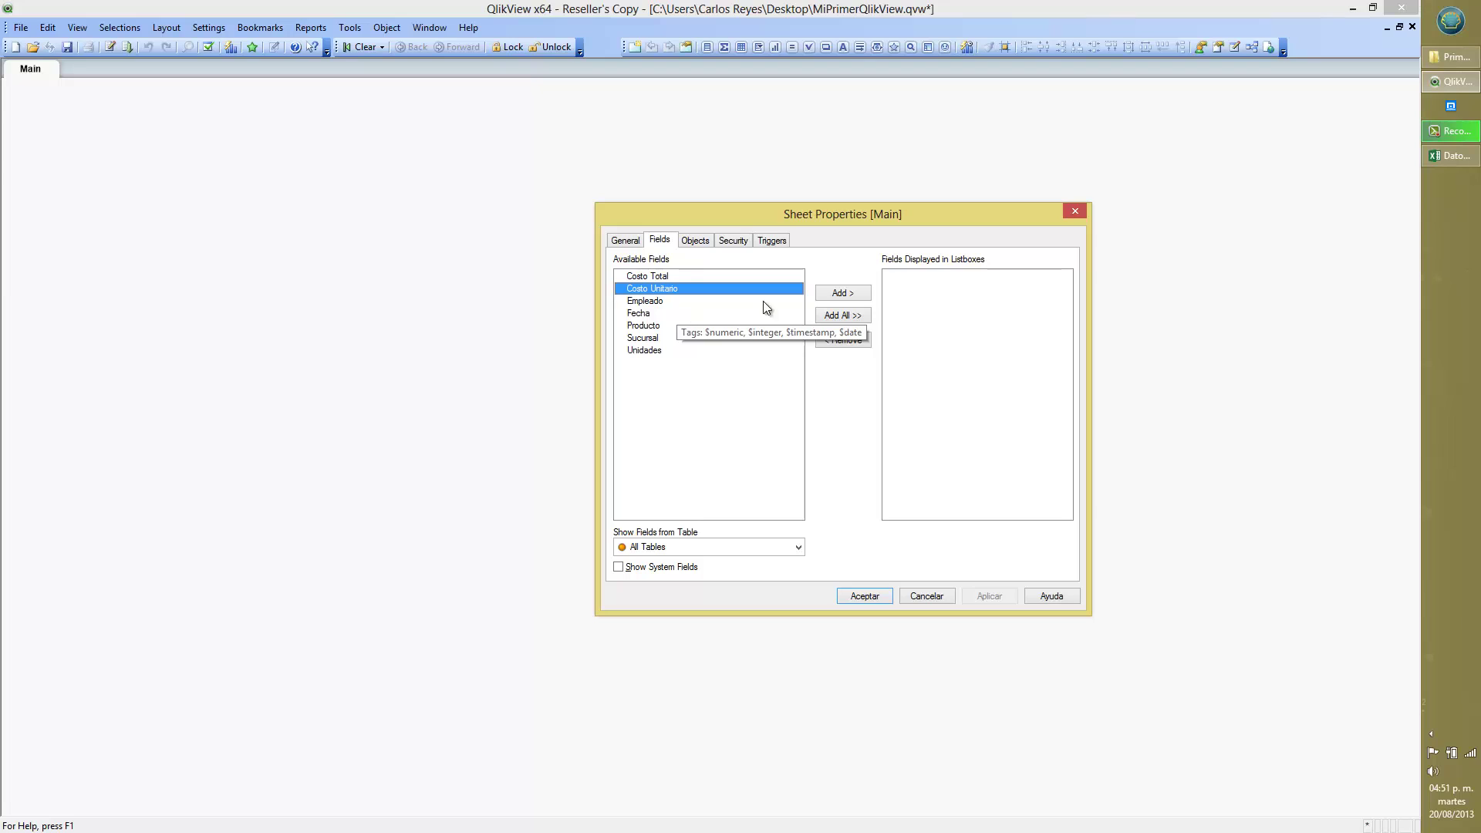
{"action": "left_click", "coordinate": [843, 318]}
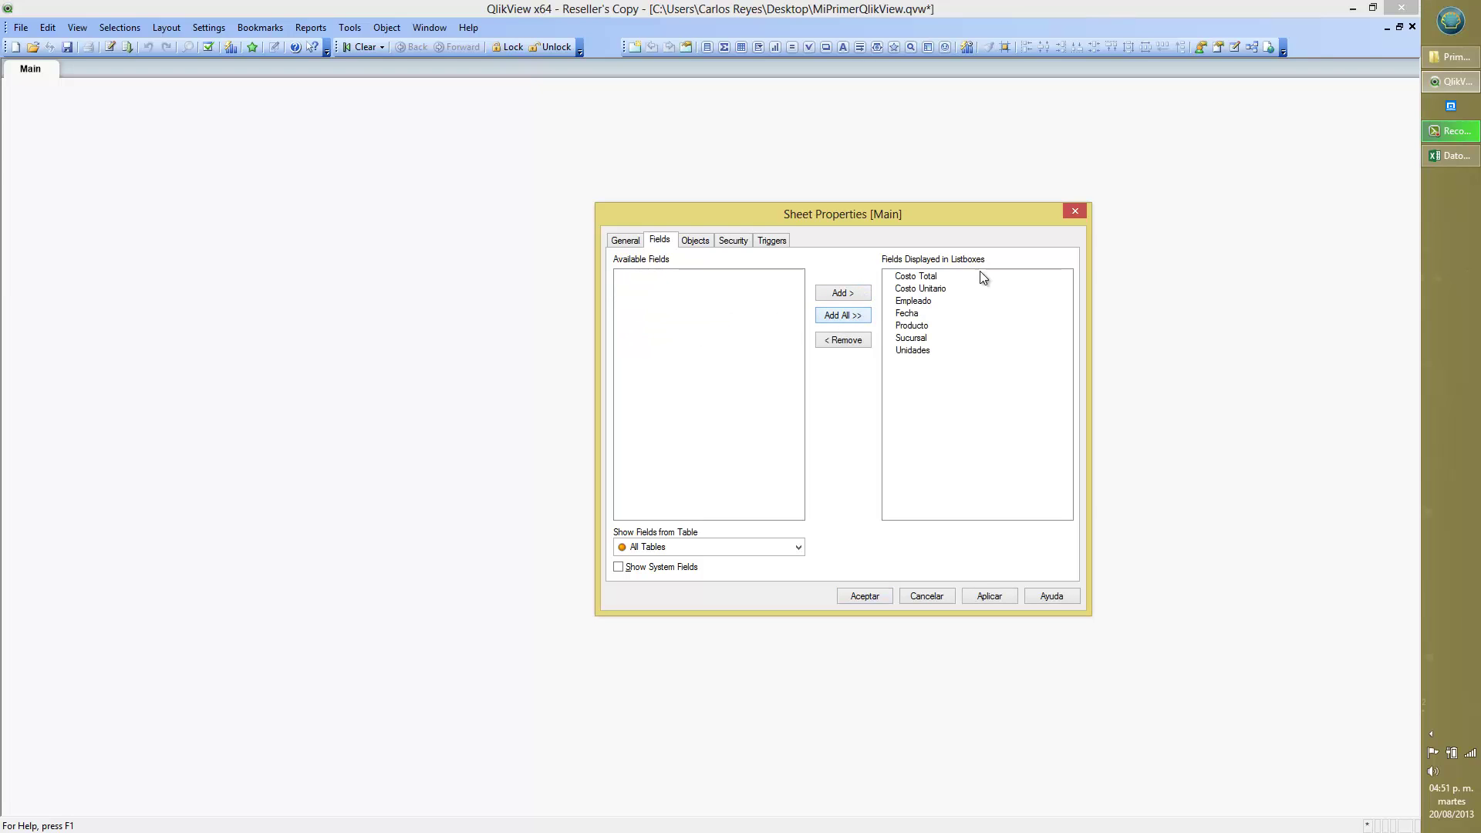
{"action": "left_click", "coordinate": [871, 597]}
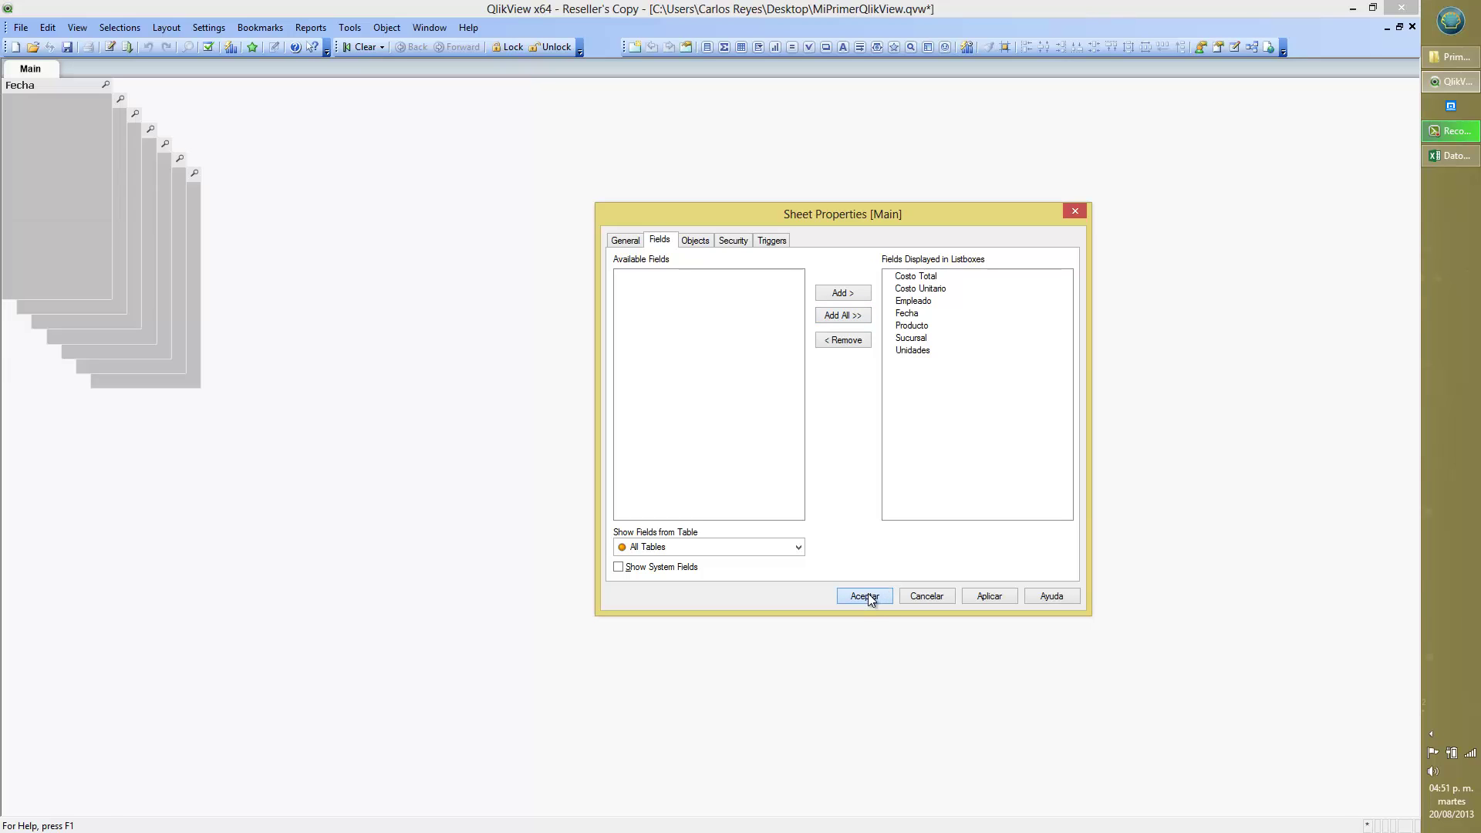
Step: Spread the stacked list boxes into a row across the upper part of the sheet and clear the Central selection in Sucursal
{"action": "left_click_drag", "start_coordinate": [49, 87], "coordinate": [265, 104]}
{"action": "left_click_drag", "start_coordinate": [58, 98], "coordinate": [383, 109]}
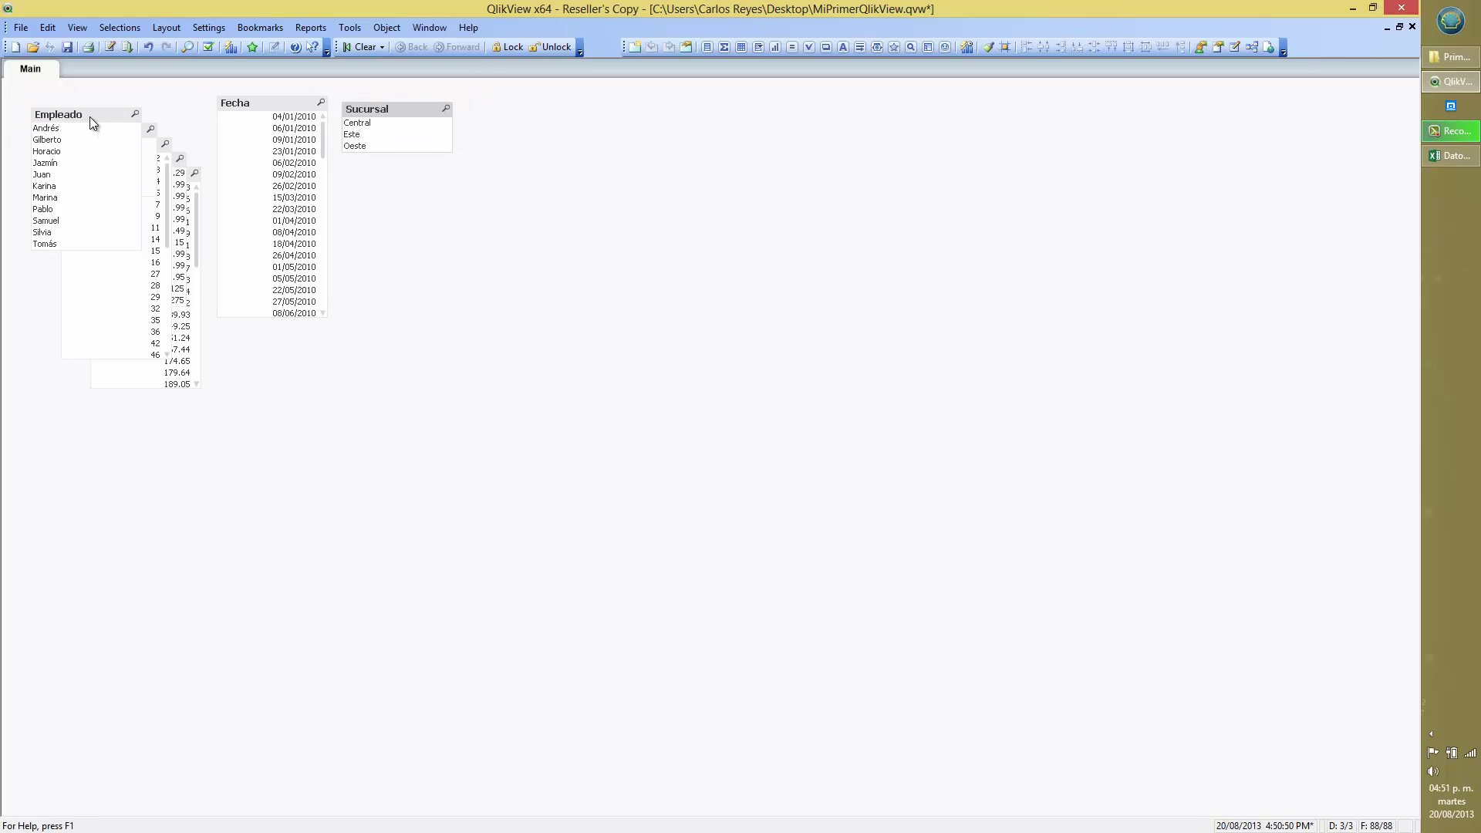
{"action": "left_click_drag", "start_coordinate": [90, 118], "coordinate": [655, 106]}
{"action": "left_click_drag", "start_coordinate": [108, 140], "coordinate": [757, 98]}
{"action": "left_click_drag", "start_coordinate": [139, 158], "coordinate": [907, 114]}
{"action": "left_click_drag", "start_coordinate": [165, 177], "coordinate": [161, 110]}
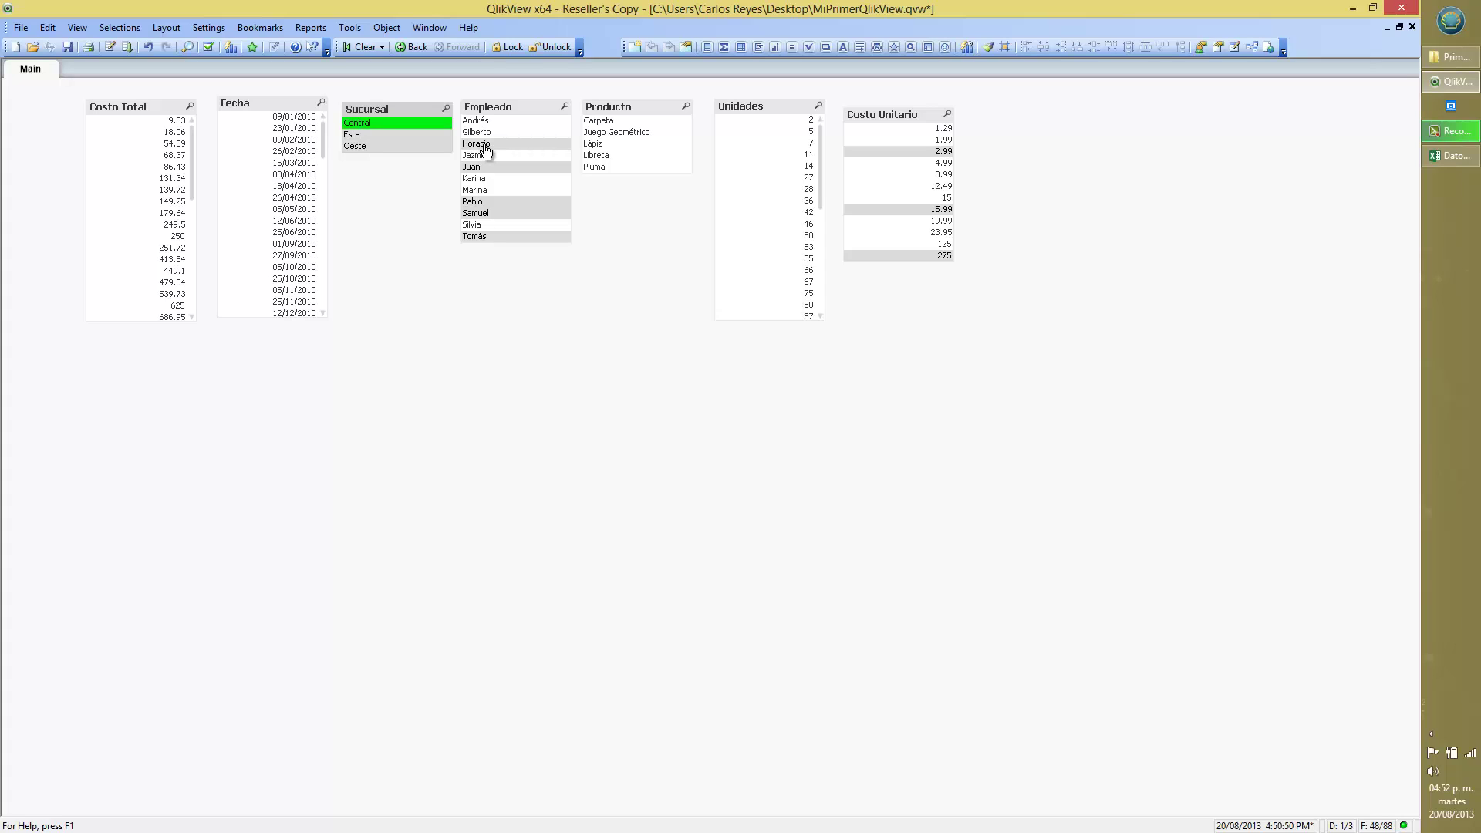
{"action": "left_click", "coordinate": [394, 127]}
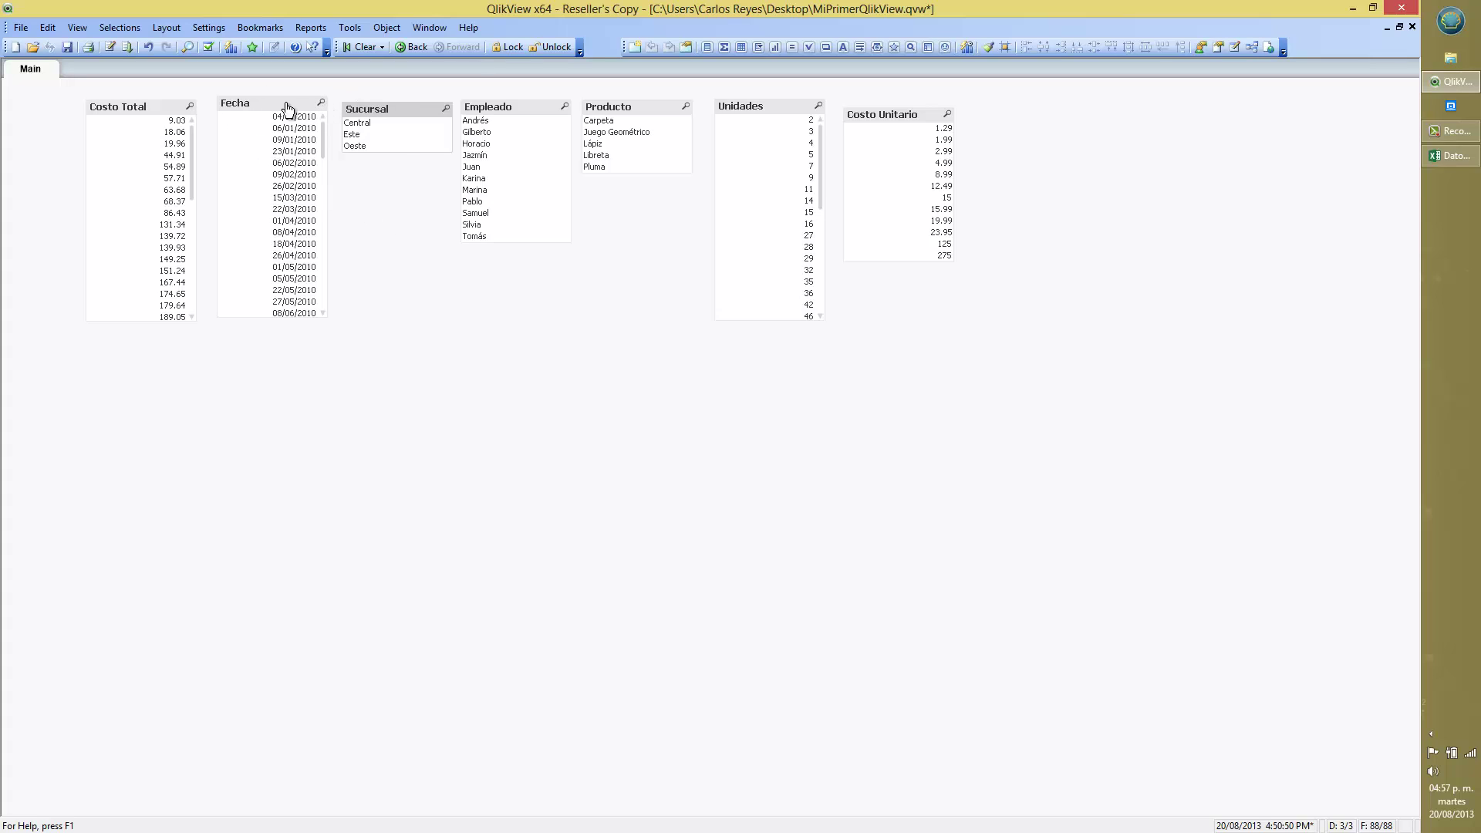
Step: Delete the Costo Total and Costo Unitario list boxes and move the remaining five together to the sheet's left edge
{"action": "left_click", "coordinate": [132, 107]}
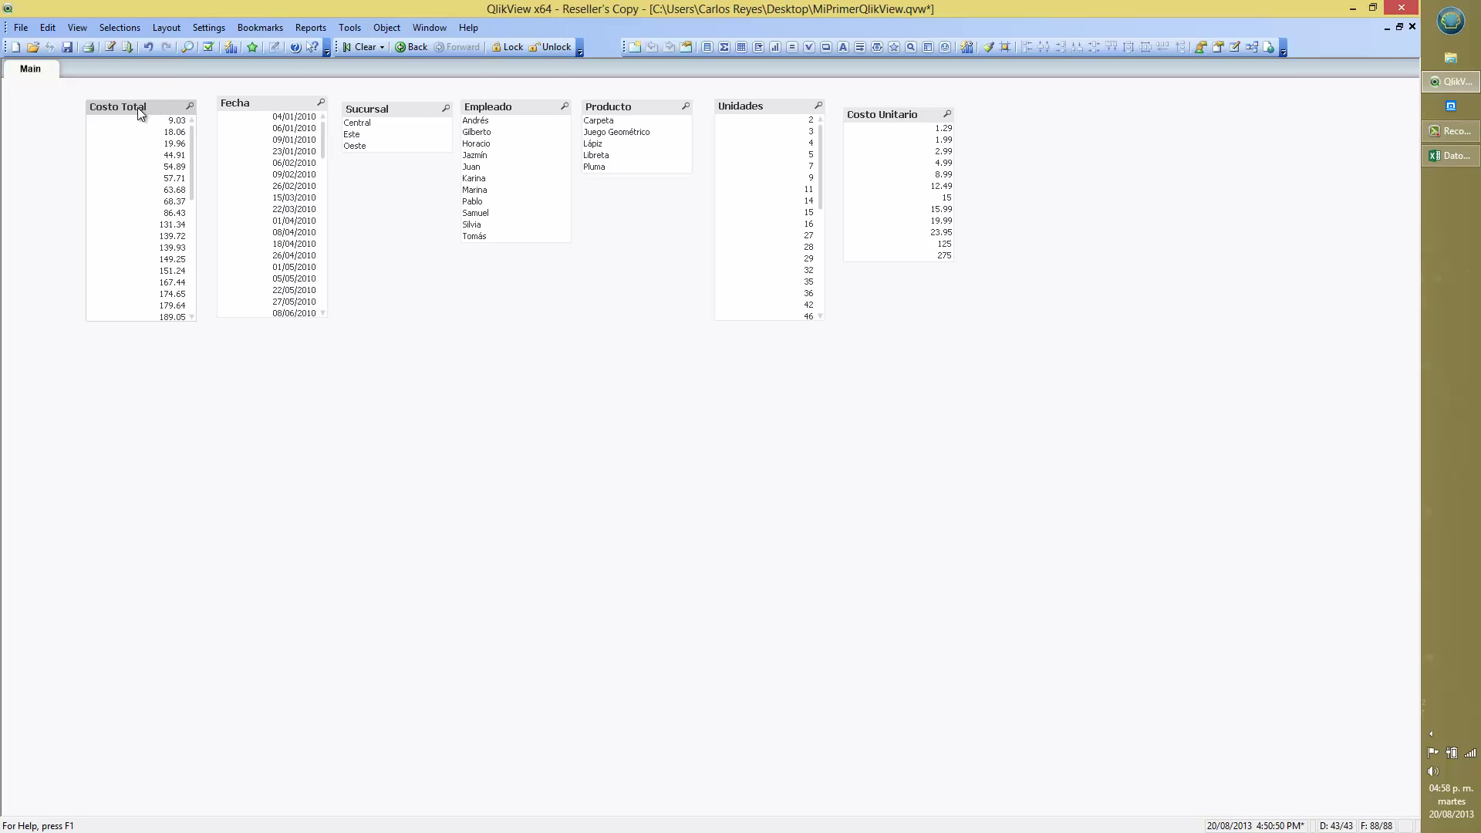
{"action": "key", "text": "Delete"}
{"action": "key", "text": "Return"}
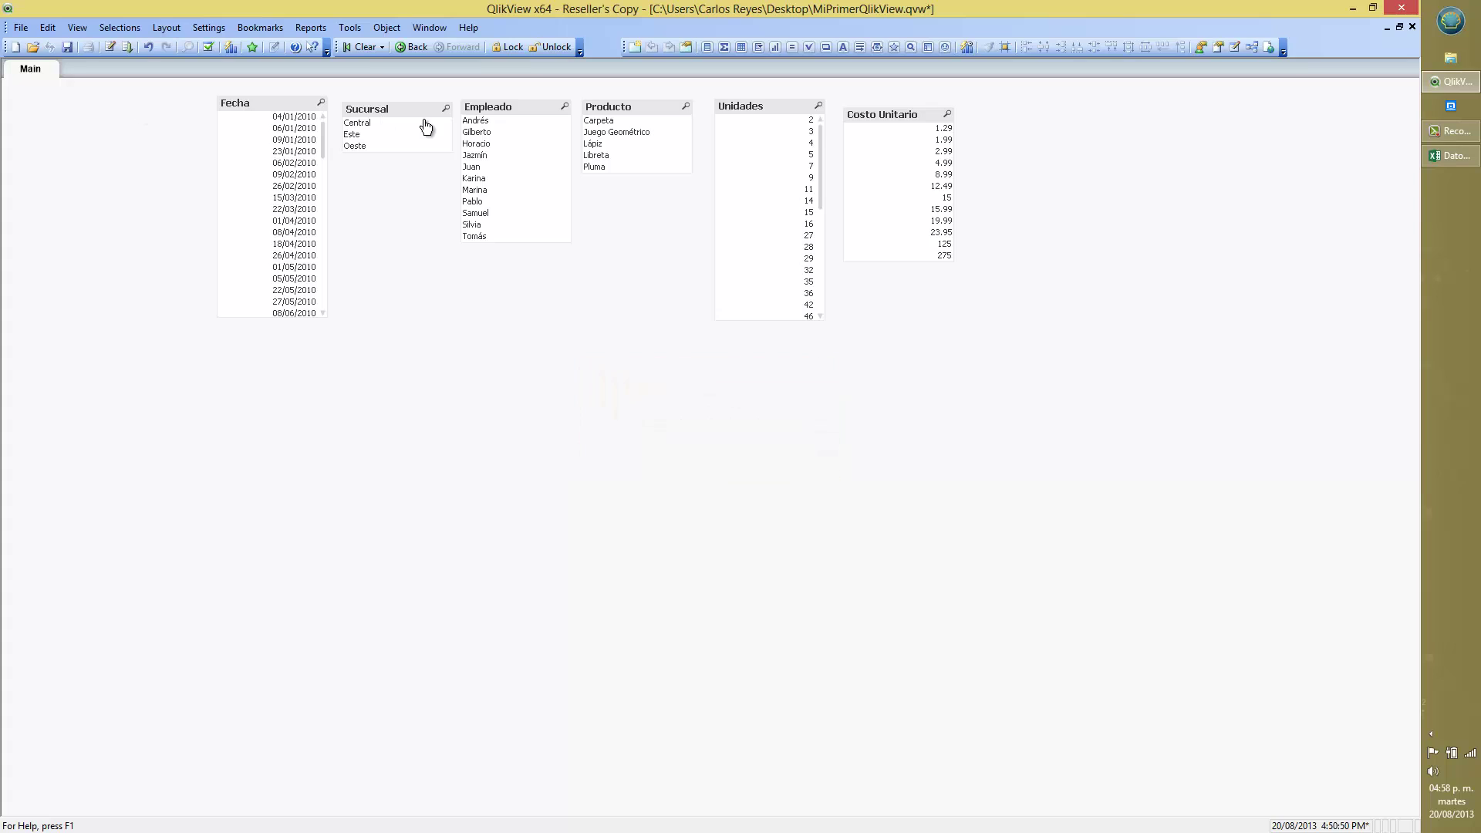
{"action": "left_click", "coordinate": [893, 114]}
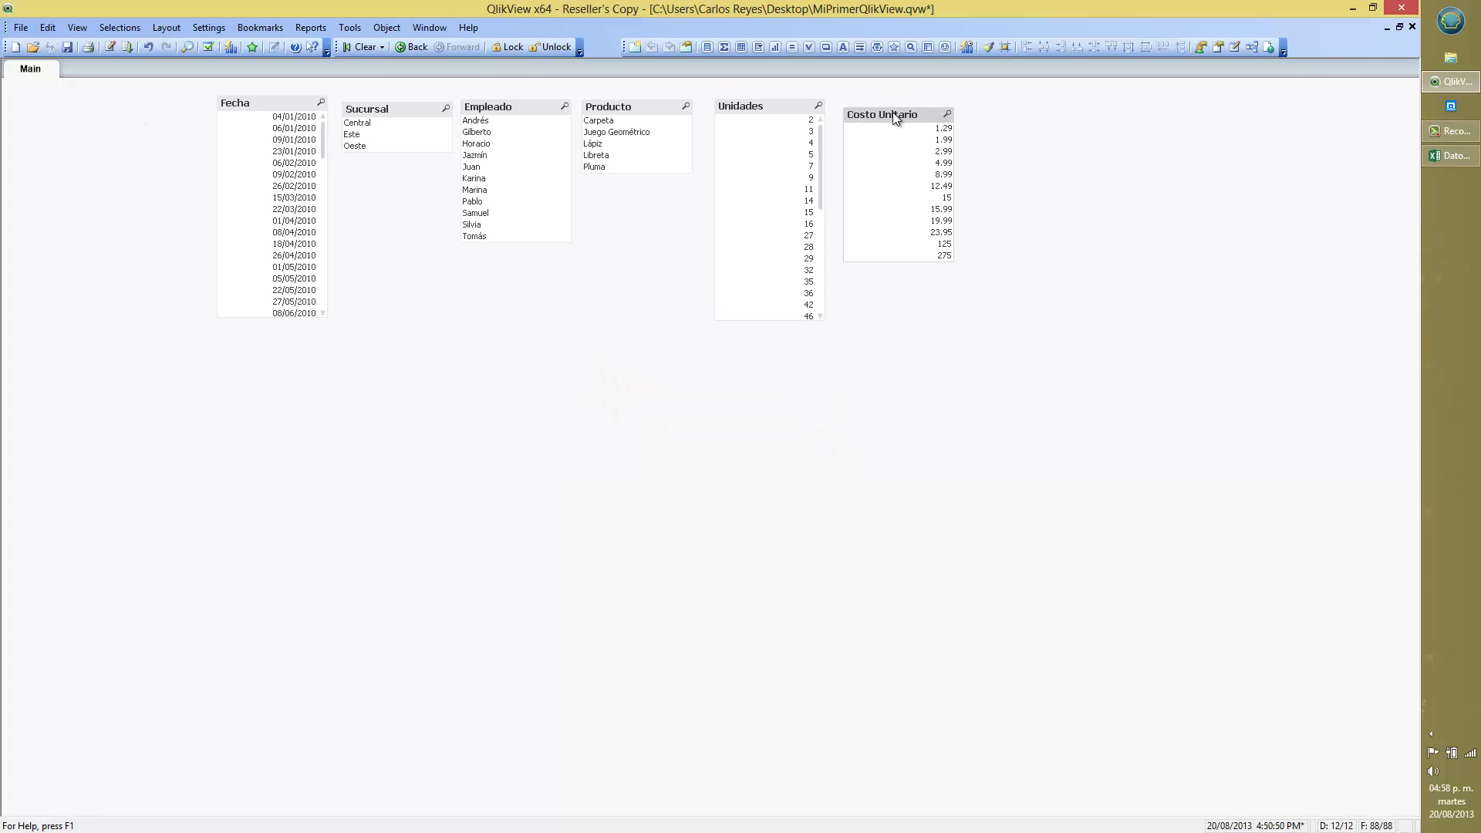
{"action": "key", "text": "Delete"}
{"action": "key", "text": "Return"}
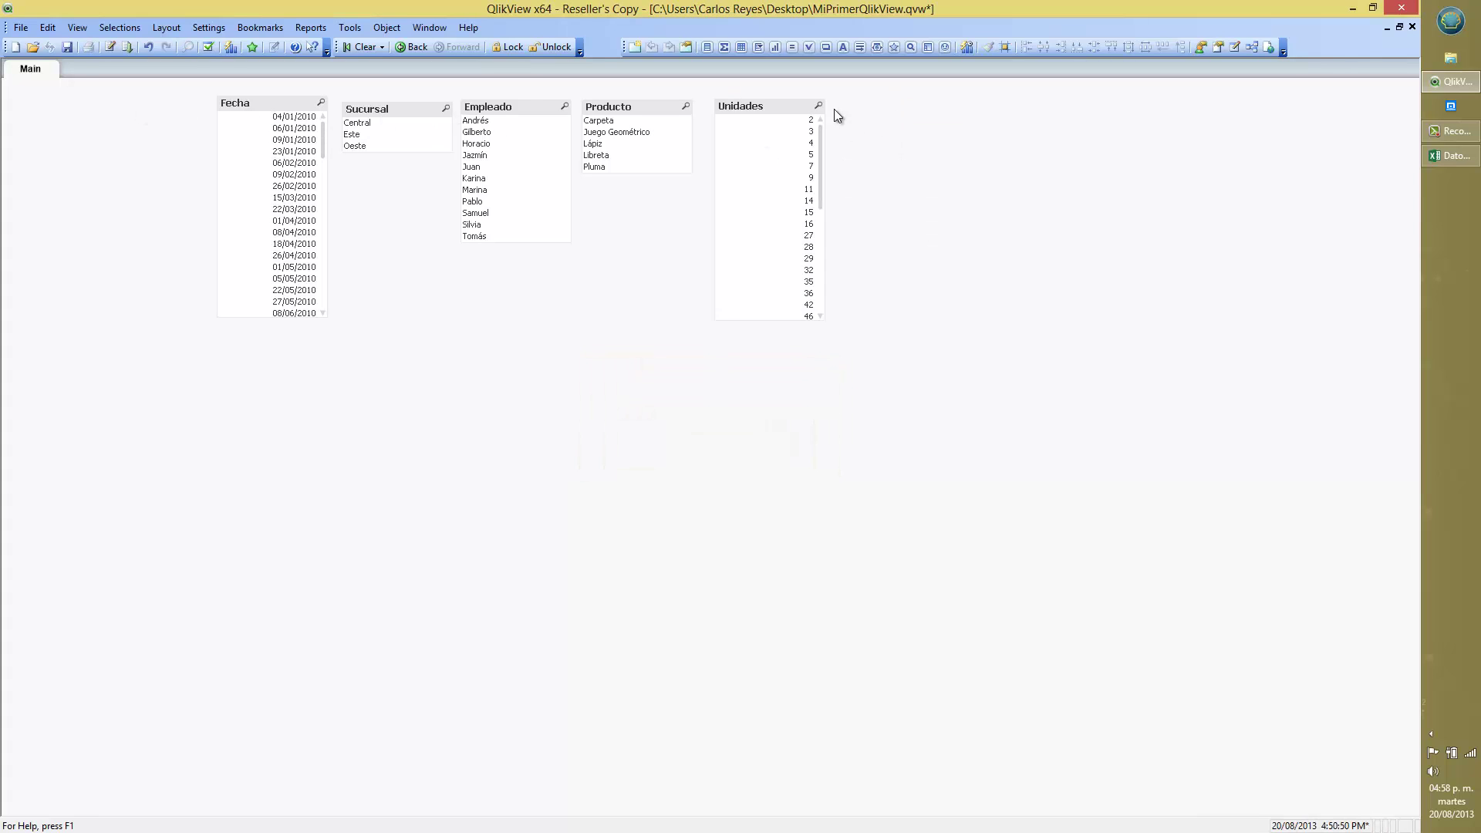
{"action": "left_click_drag", "start_coordinate": [863, 89], "coordinate": [176, 352]}
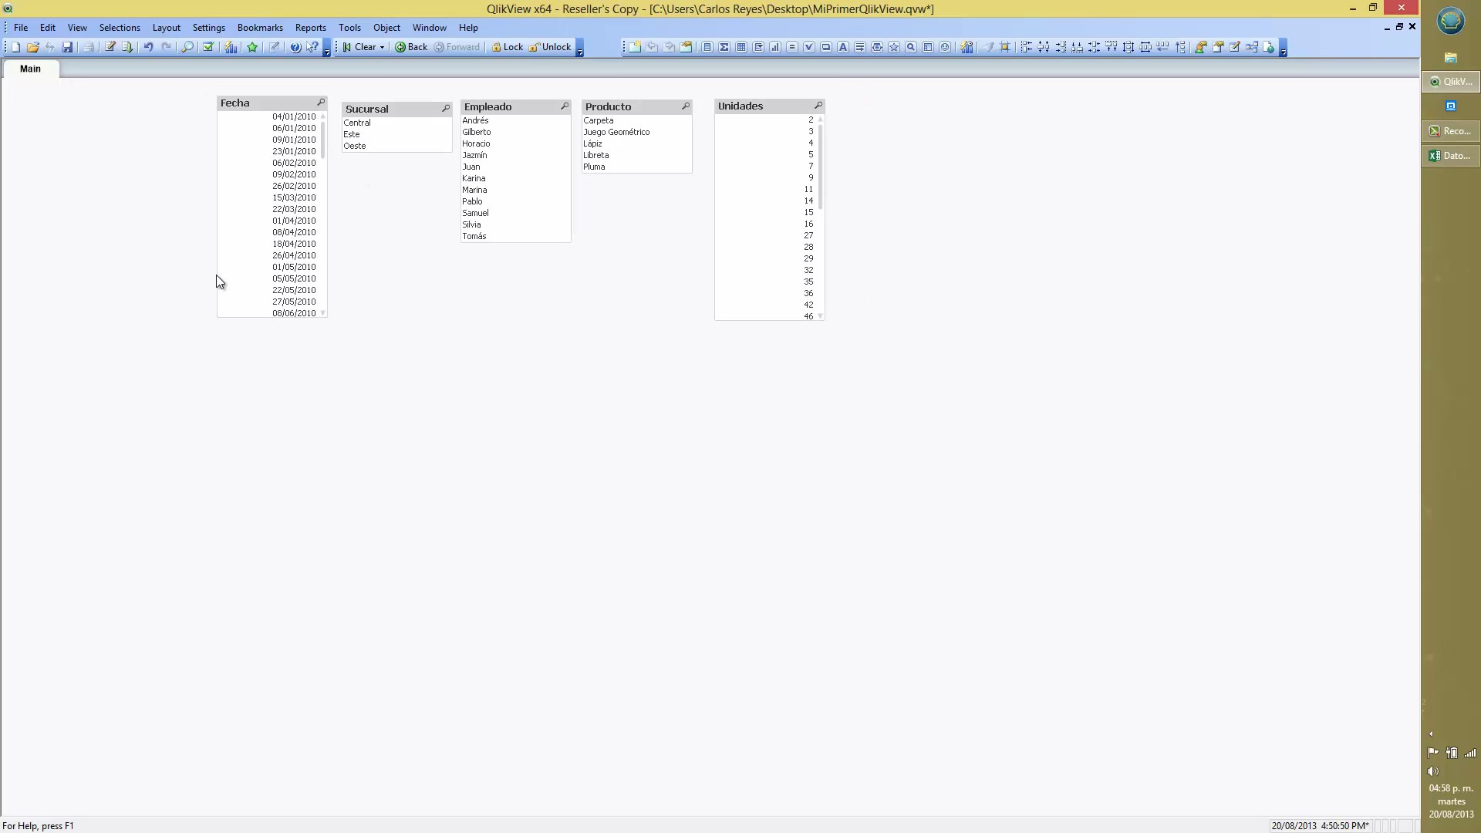
{"action": "left_click_drag", "start_coordinate": [239, 104], "coordinate": [48, 99]}
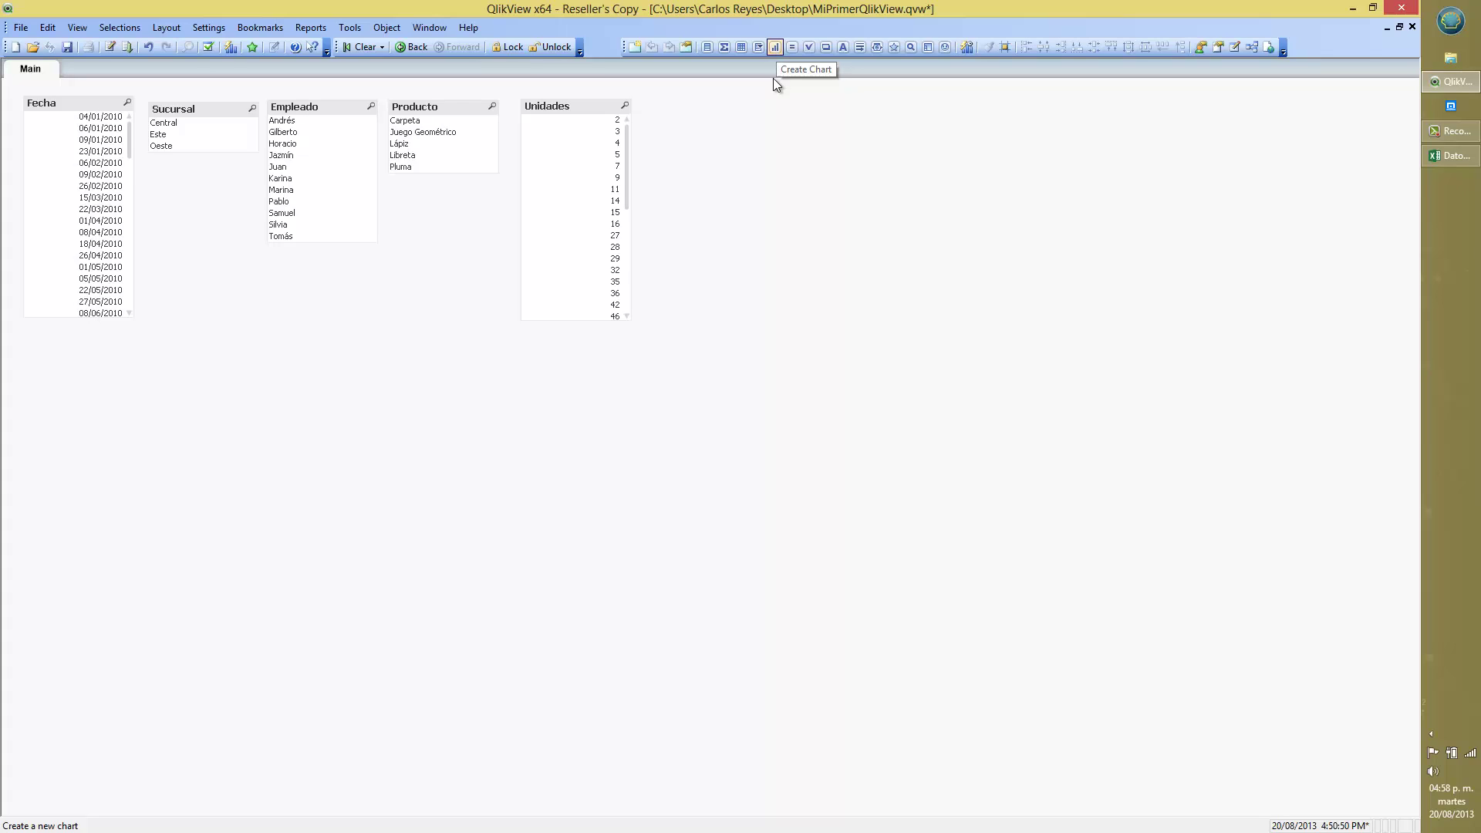
Step: Create a new chart object on the sheet with the window title Comportamiento de Ventas and the bar chart type
{"action": "right_click", "coordinate": [768, 217]}
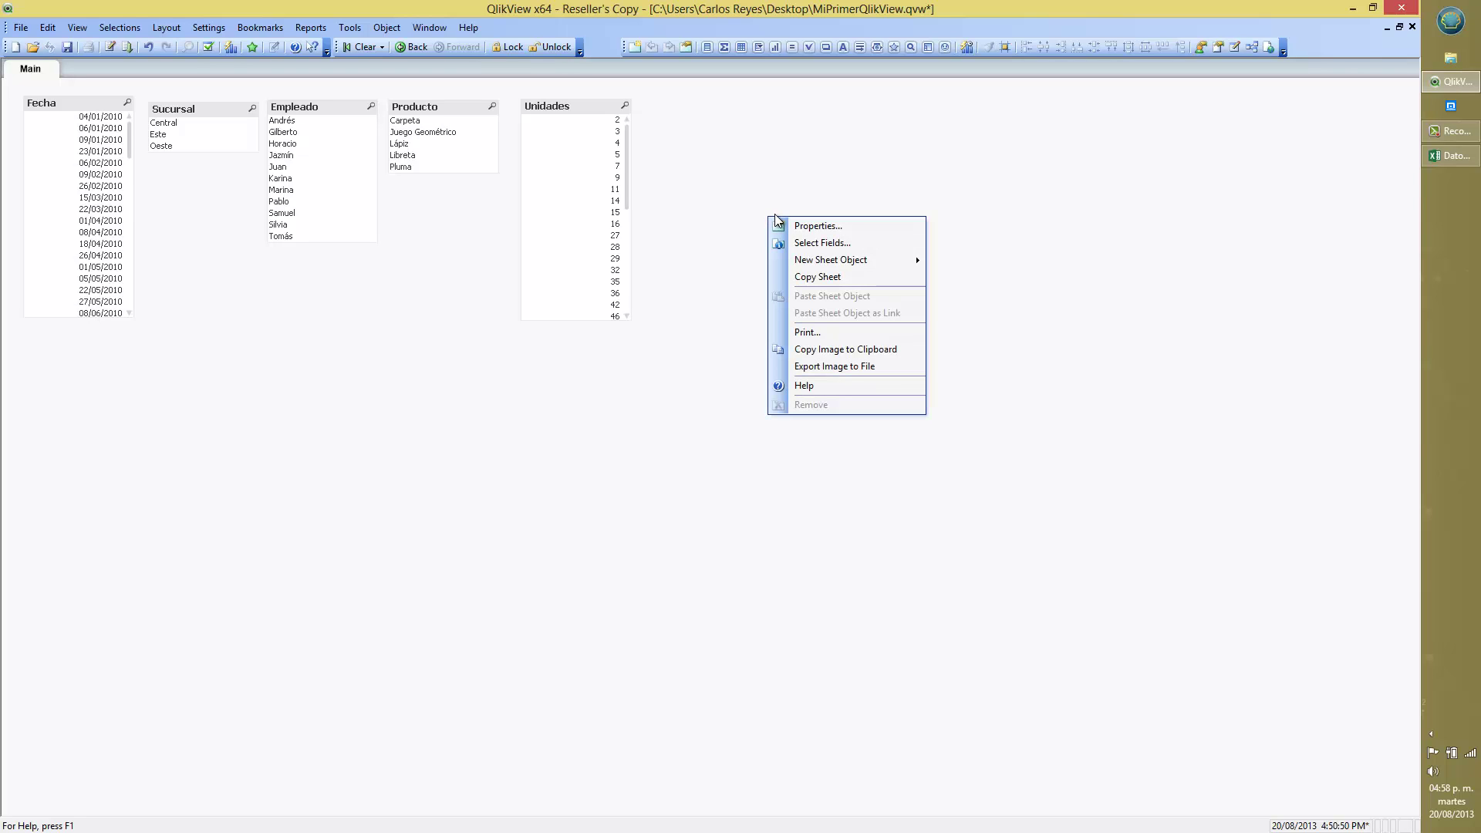
{"action": "mouse_move", "coordinate": [813, 265]}
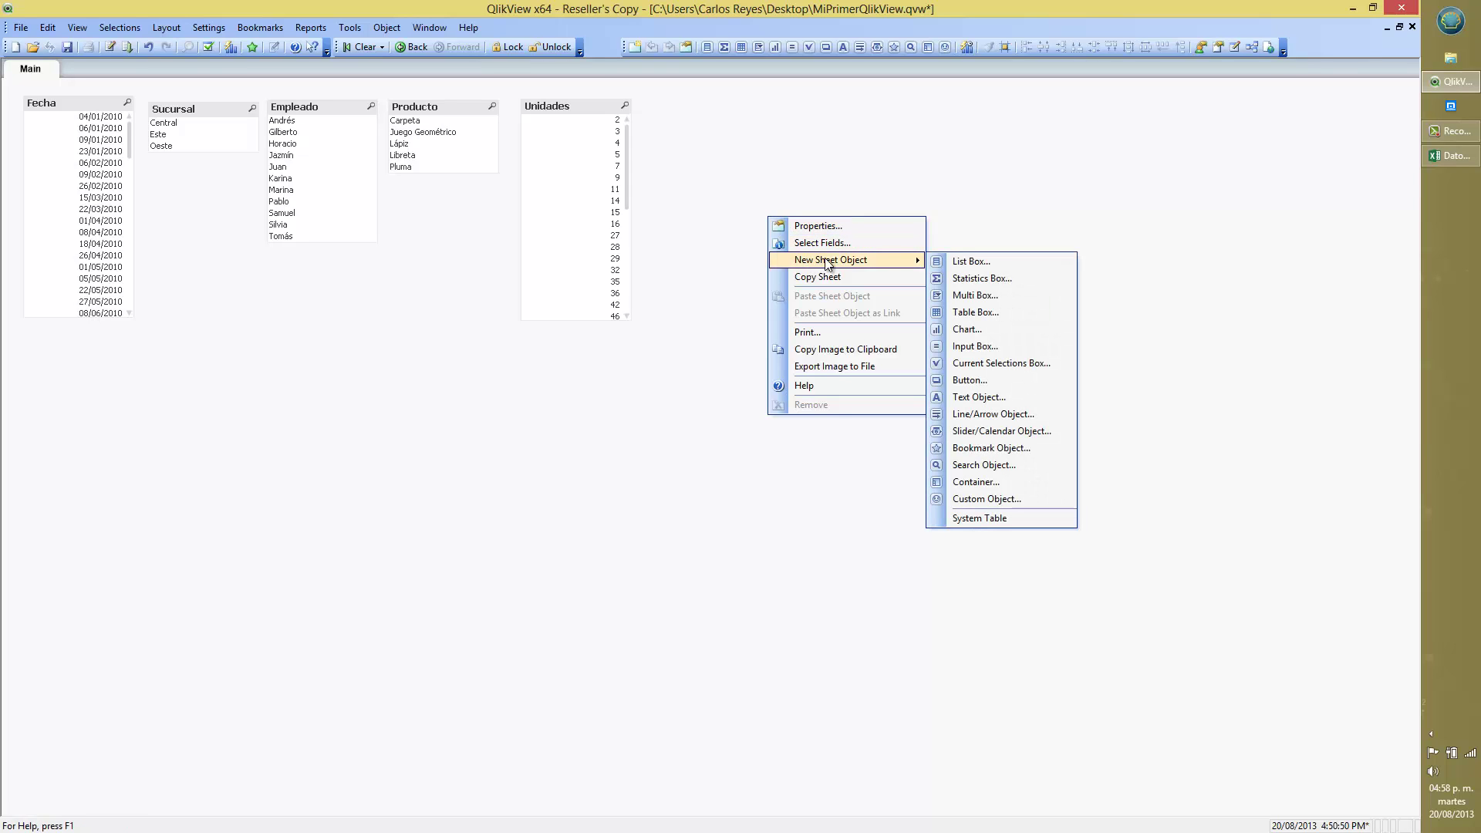
{"action": "left_click", "coordinate": [967, 329]}
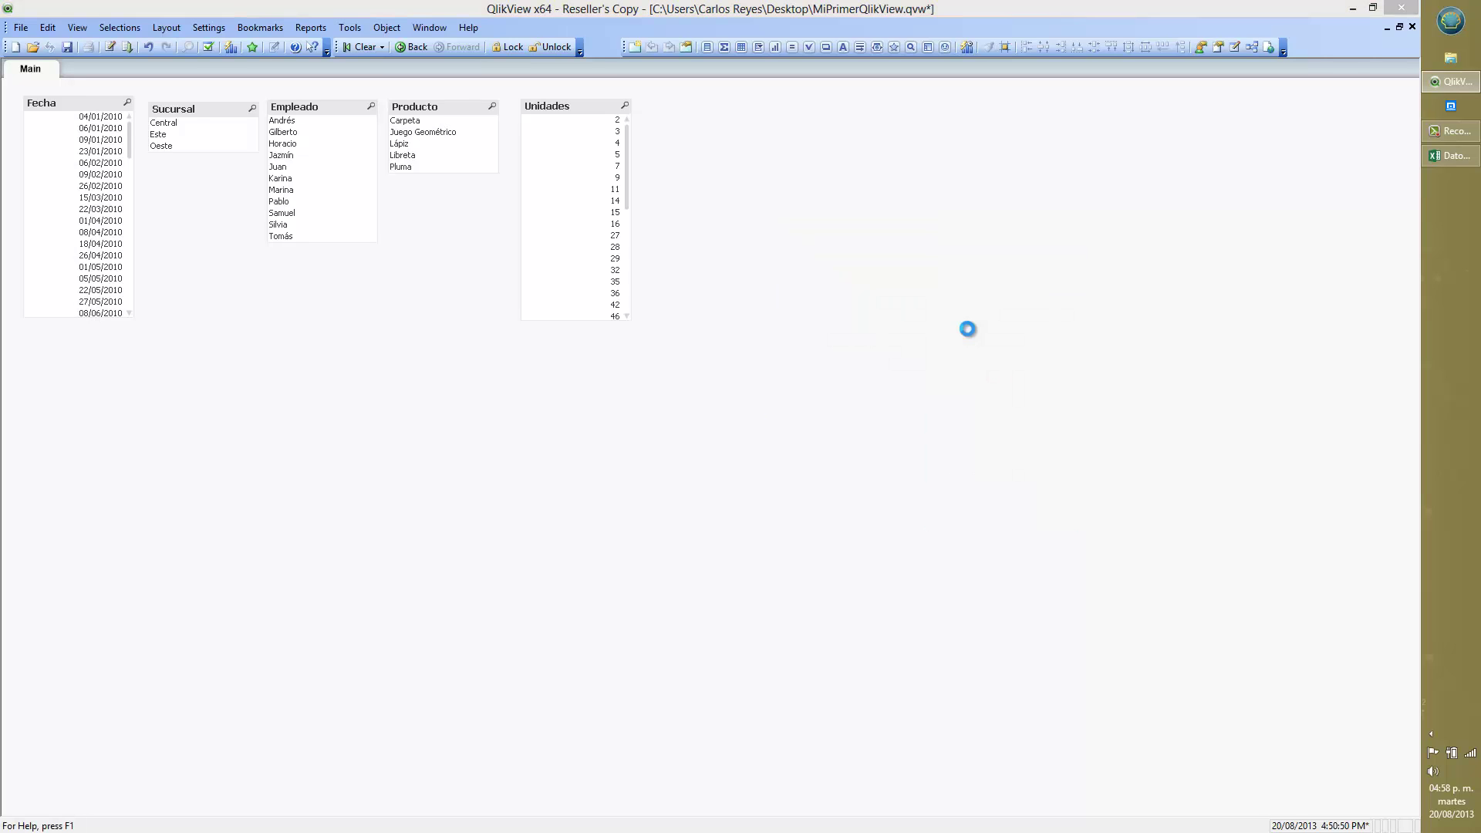
{"action": "left_click_drag", "start_coordinate": [782, 206], "coordinate": [716, 196]}
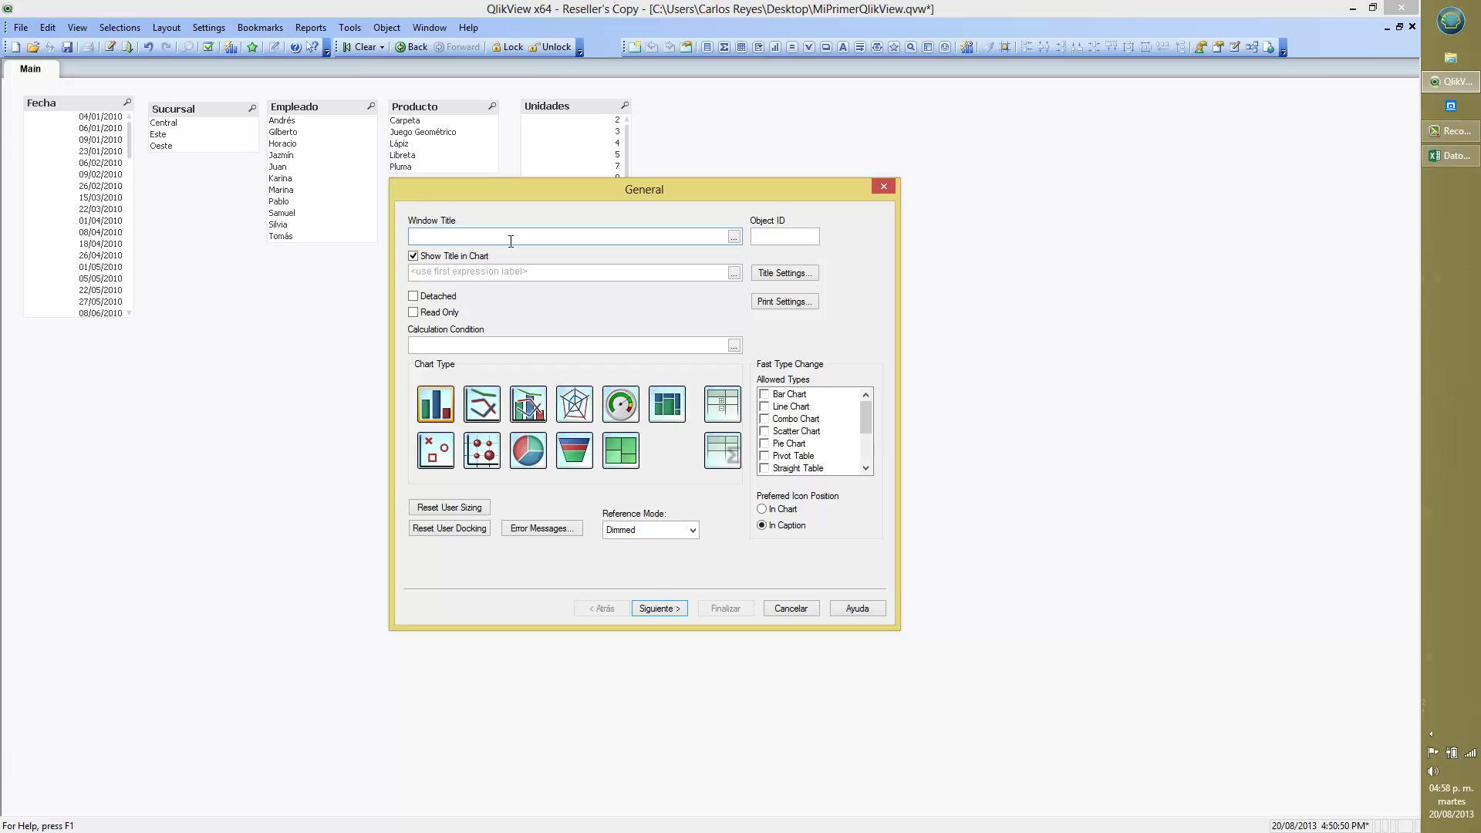
{"action": "type", "text": "Como"}
{"action": "type", "text": "portamiento "}
{"action": "type", "text": "de Ventas"}
{"action": "left_click", "coordinate": [438, 409]}
{"action": "left_click", "coordinate": [659, 610]}
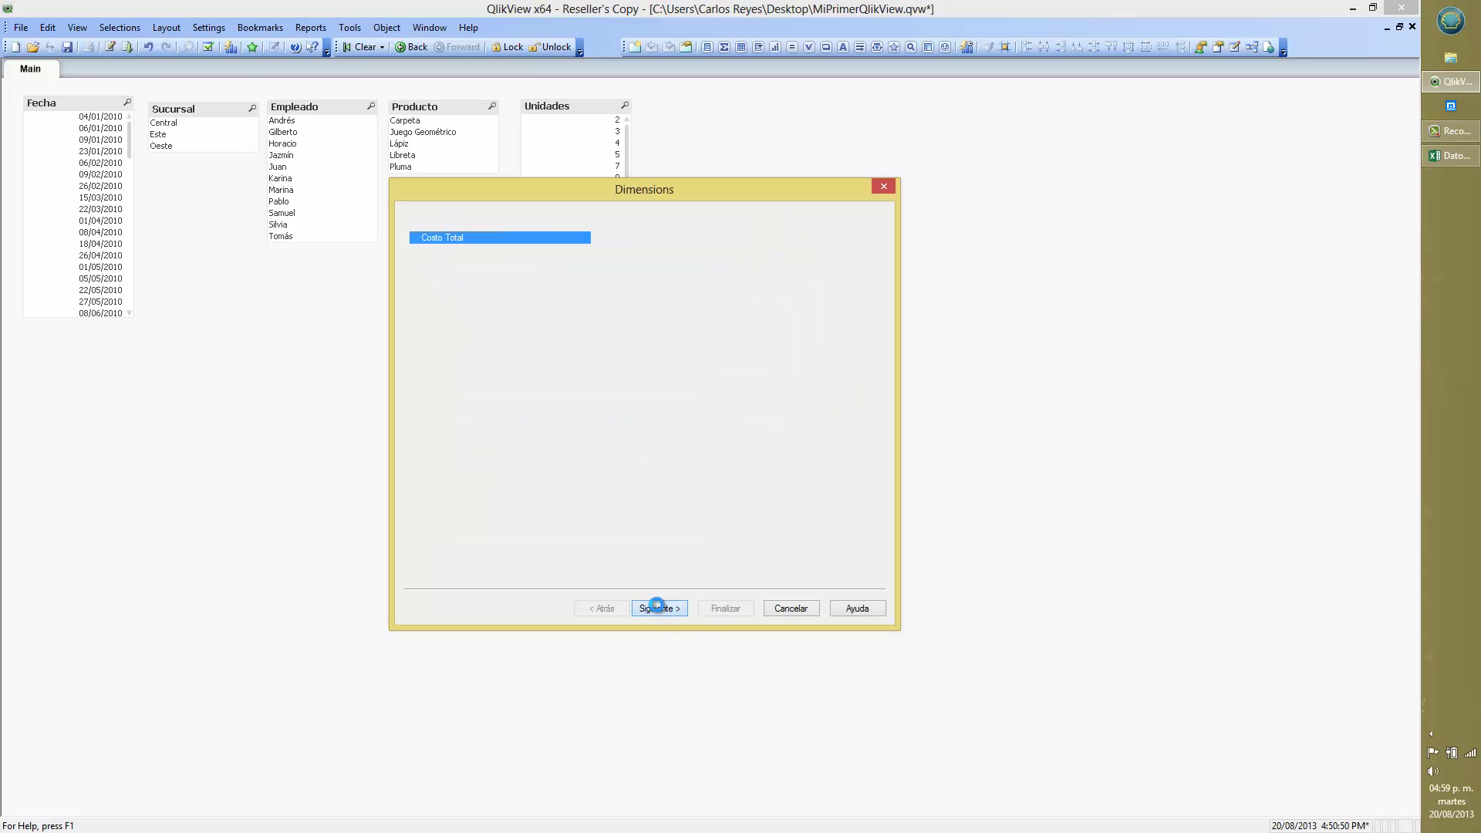
Step: Add Fecha as the chart's dimension and continue to its expressions
{"action": "left_click_drag", "start_coordinate": [660, 202], "coordinate": [641, 191]}
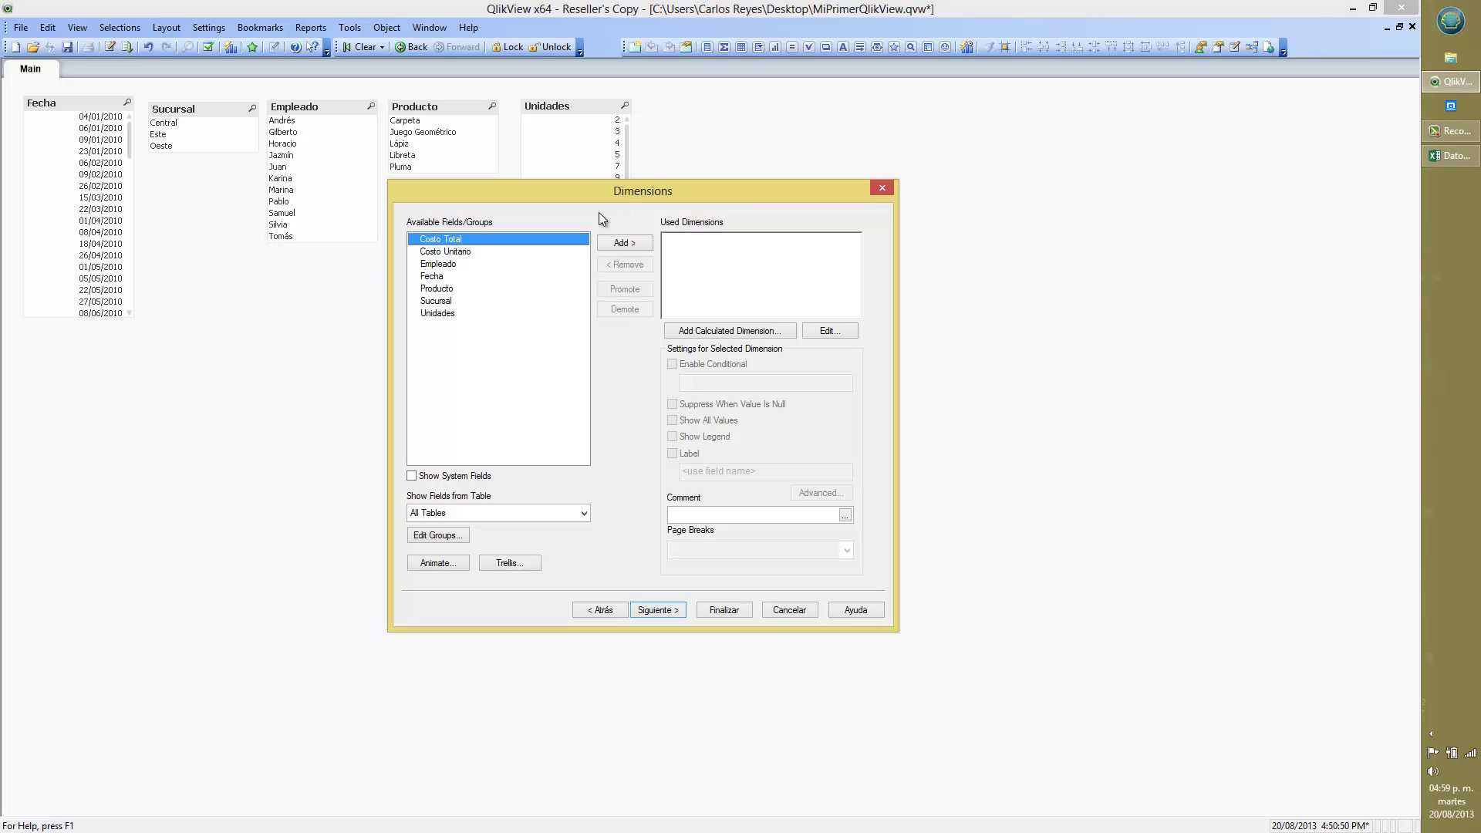
{"action": "double_click", "coordinate": [438, 278]}
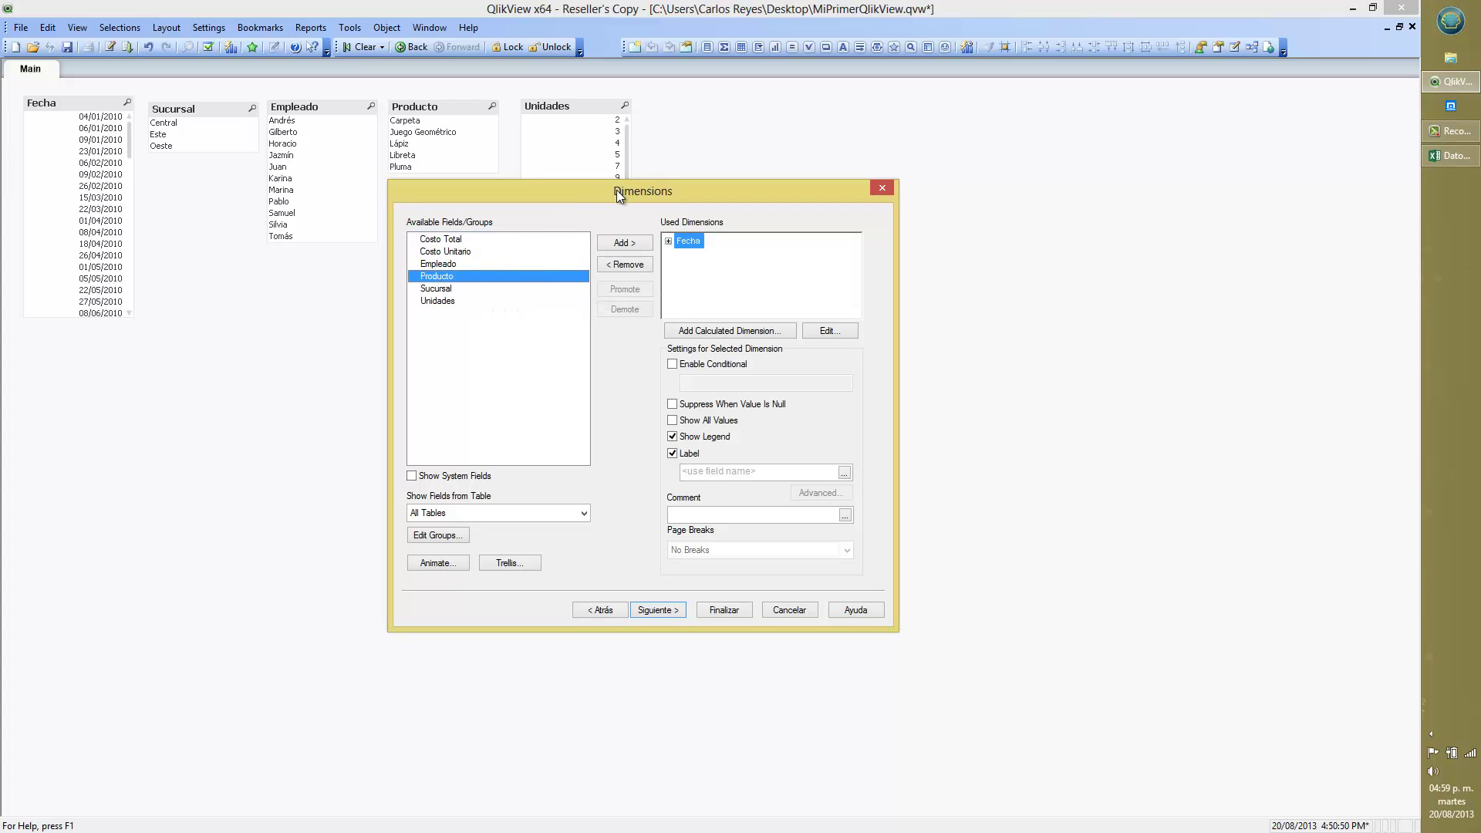
{"action": "left_click", "coordinate": [657, 610]}
Step: Finish the chart with the expression sum(Unidades) and place it below the row of list boxes
{"action": "type", "text": "sum"}
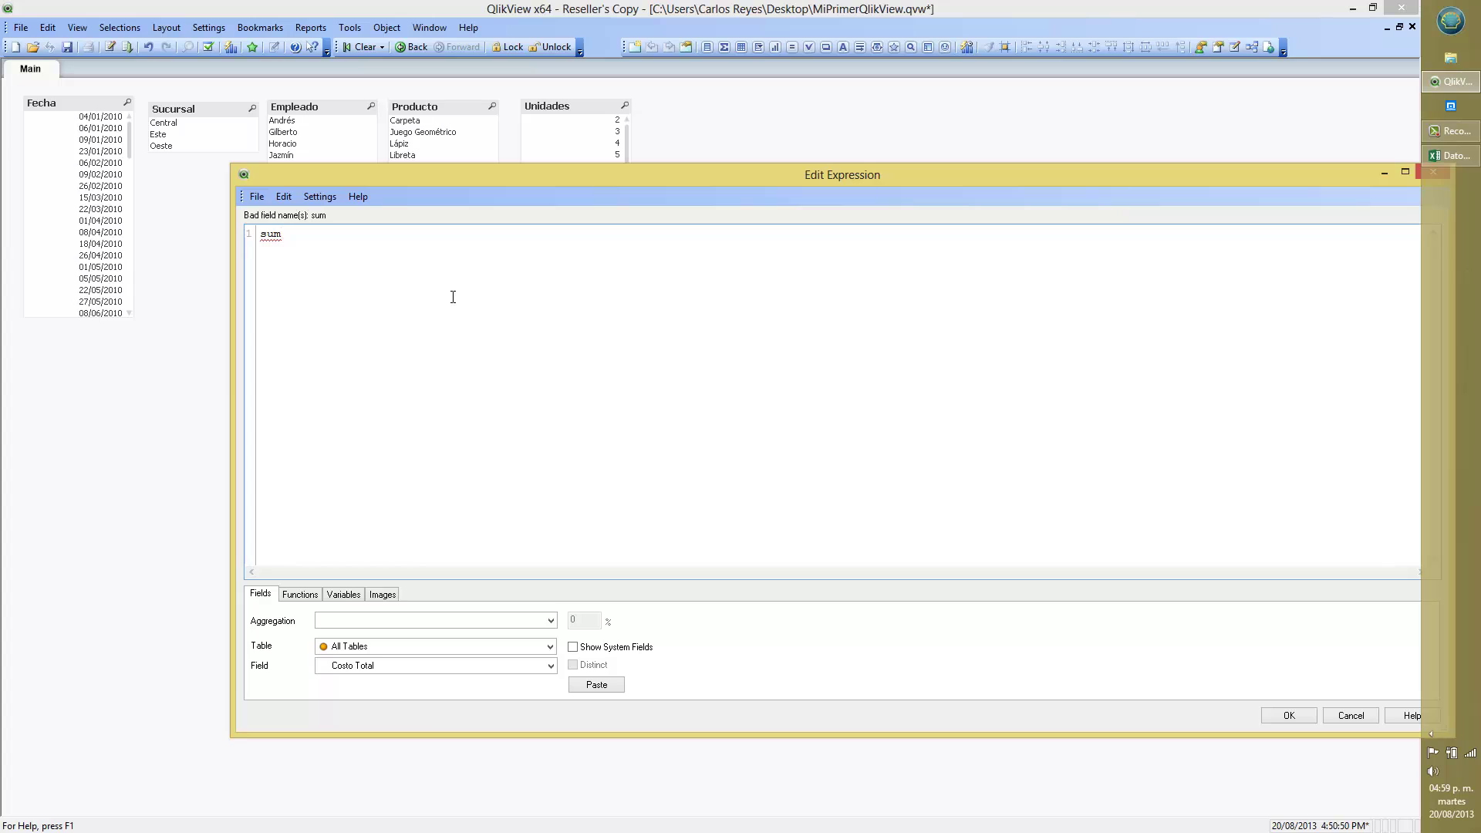
{"action": "type", "text": "()"}
{"action": "type", "text": "Unidades"}
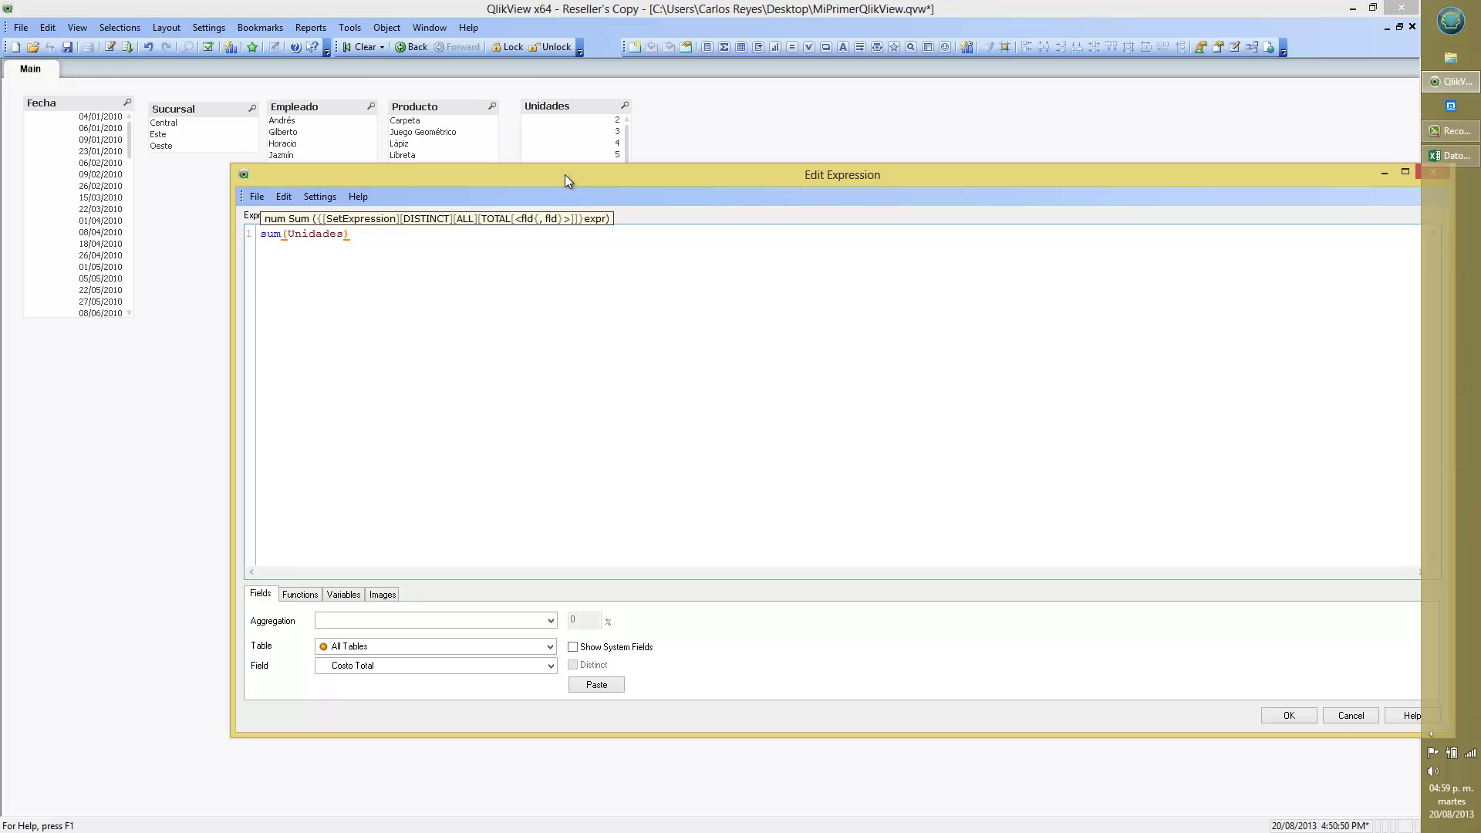
{"action": "left_click_drag", "start_coordinate": [564, 174], "coordinate": [399, 145]}
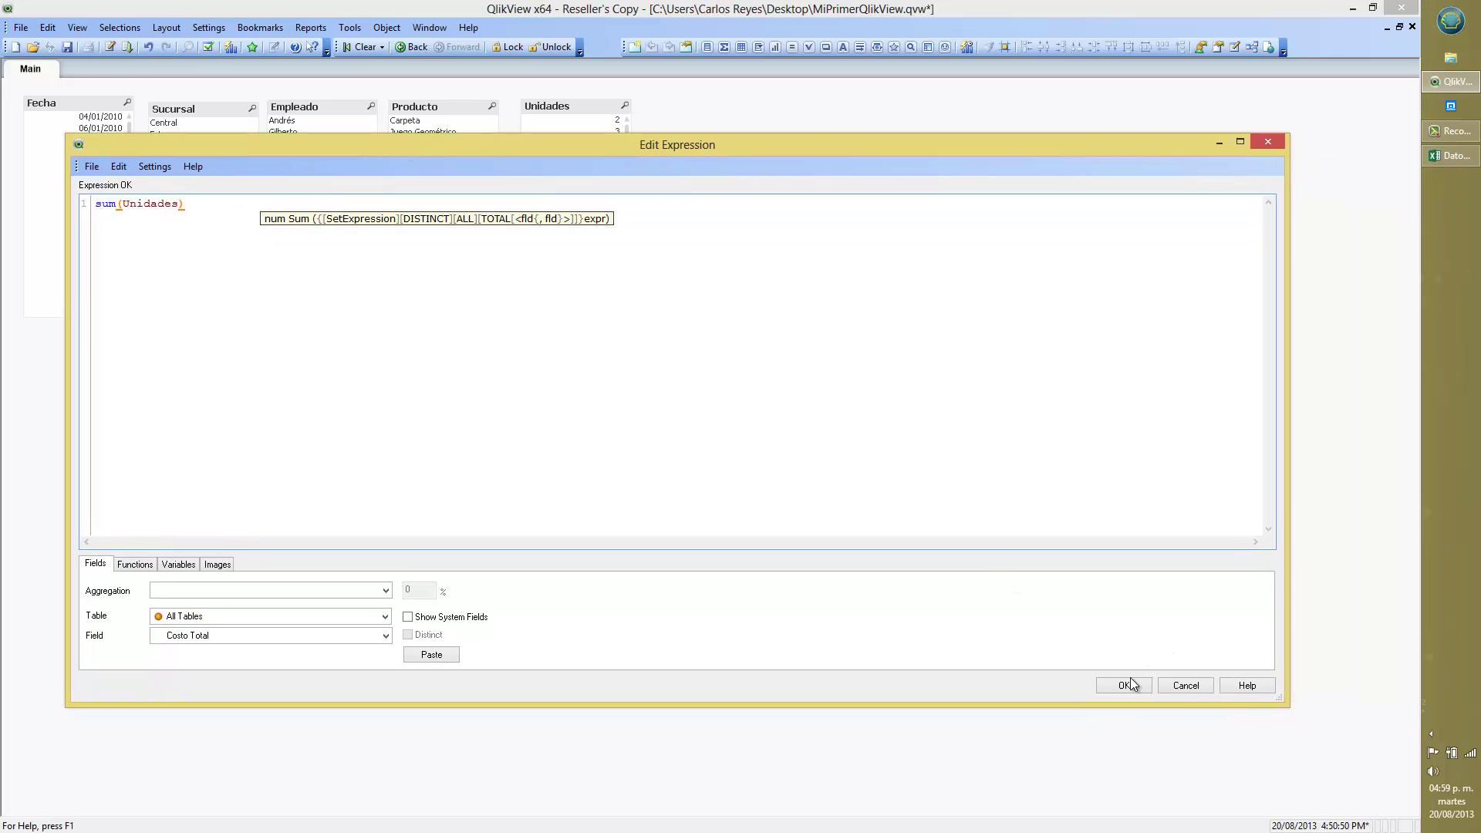
{"action": "left_click", "coordinate": [858, 261]}
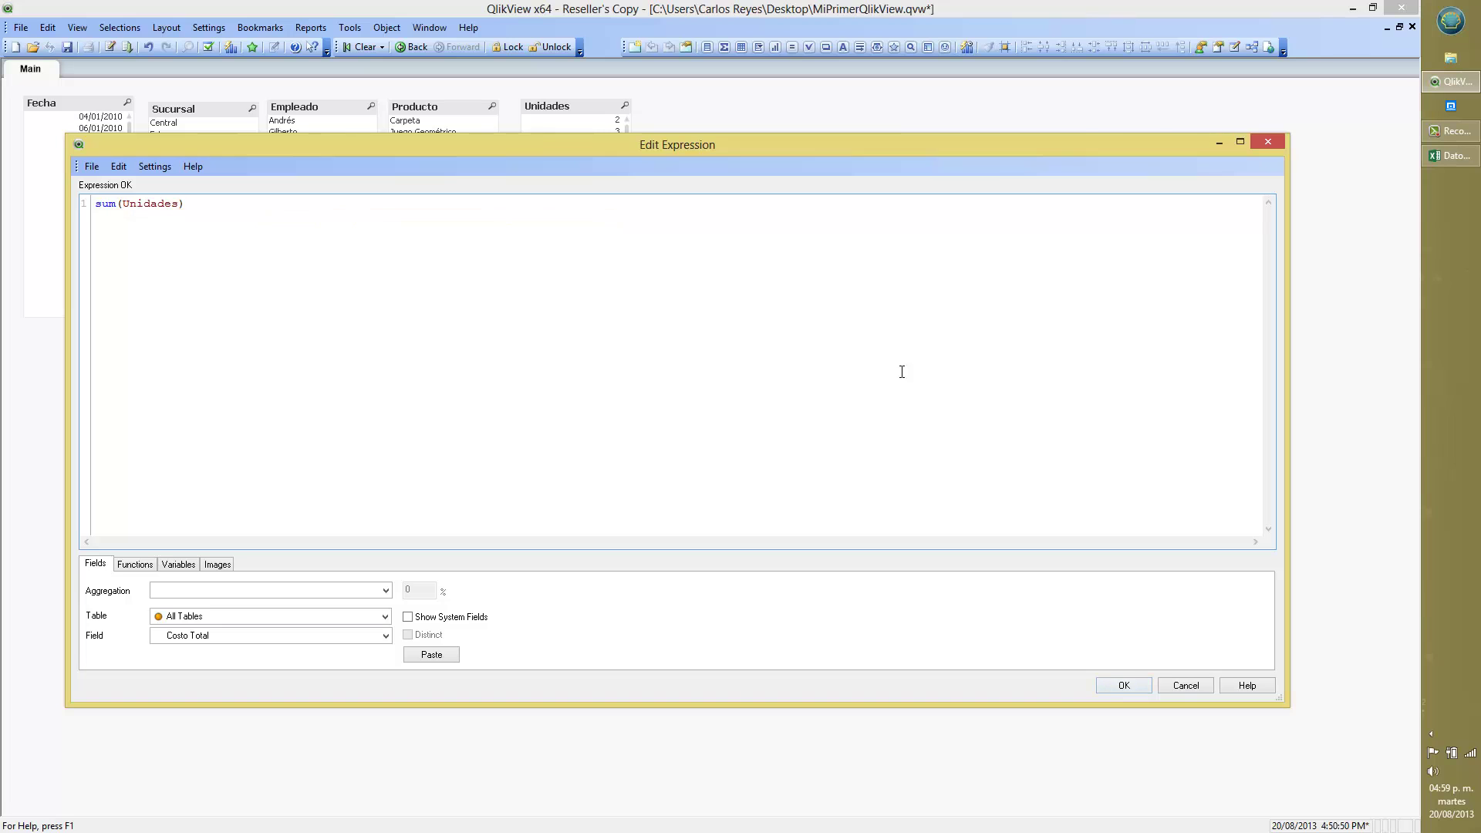
{"action": "left_click", "coordinate": [1123, 686]}
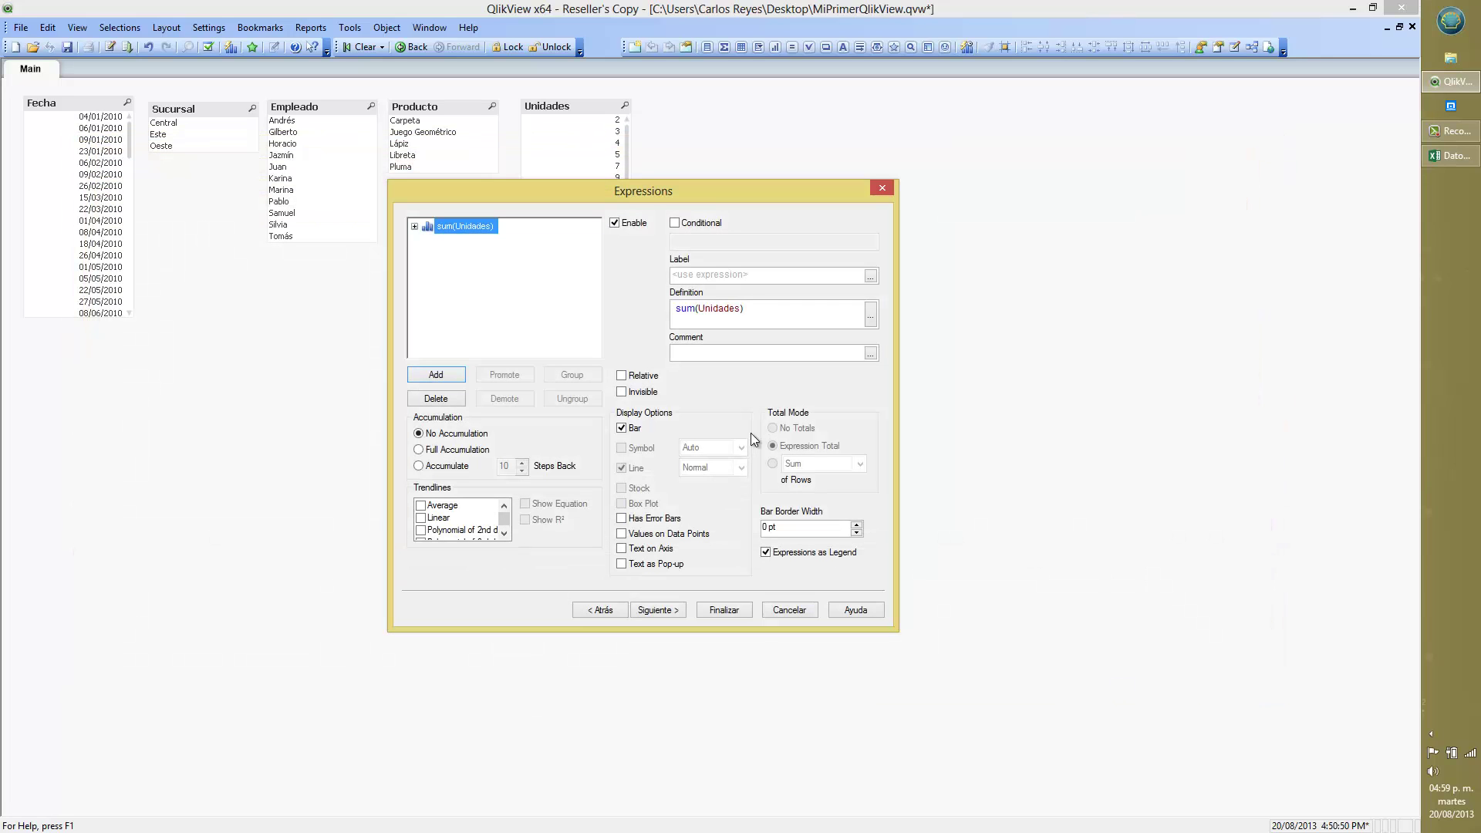
{"action": "left_click", "coordinate": [730, 613]}
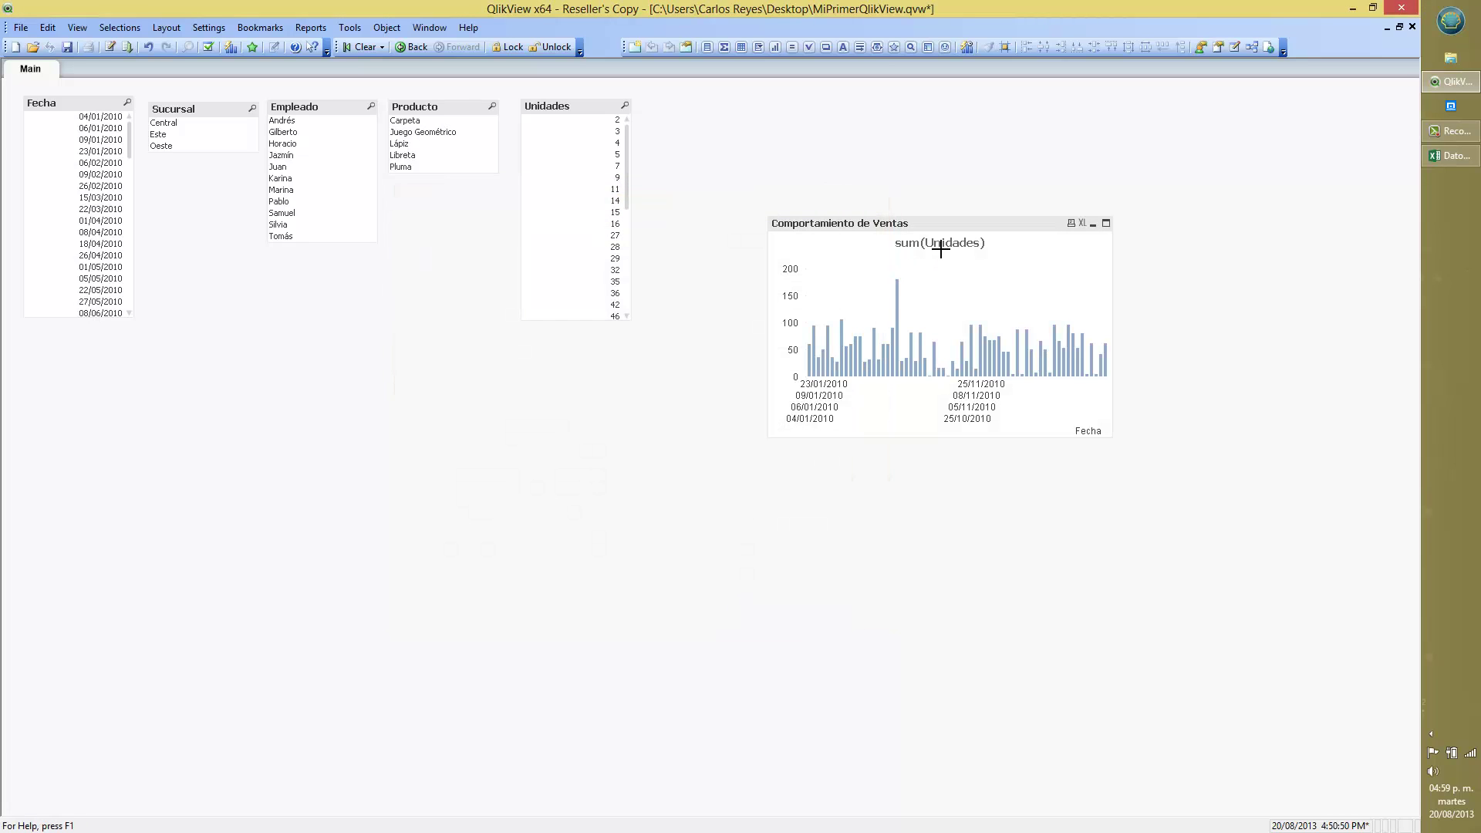
{"action": "left_click_drag", "start_coordinate": [924, 225], "coordinate": [207, 382]}
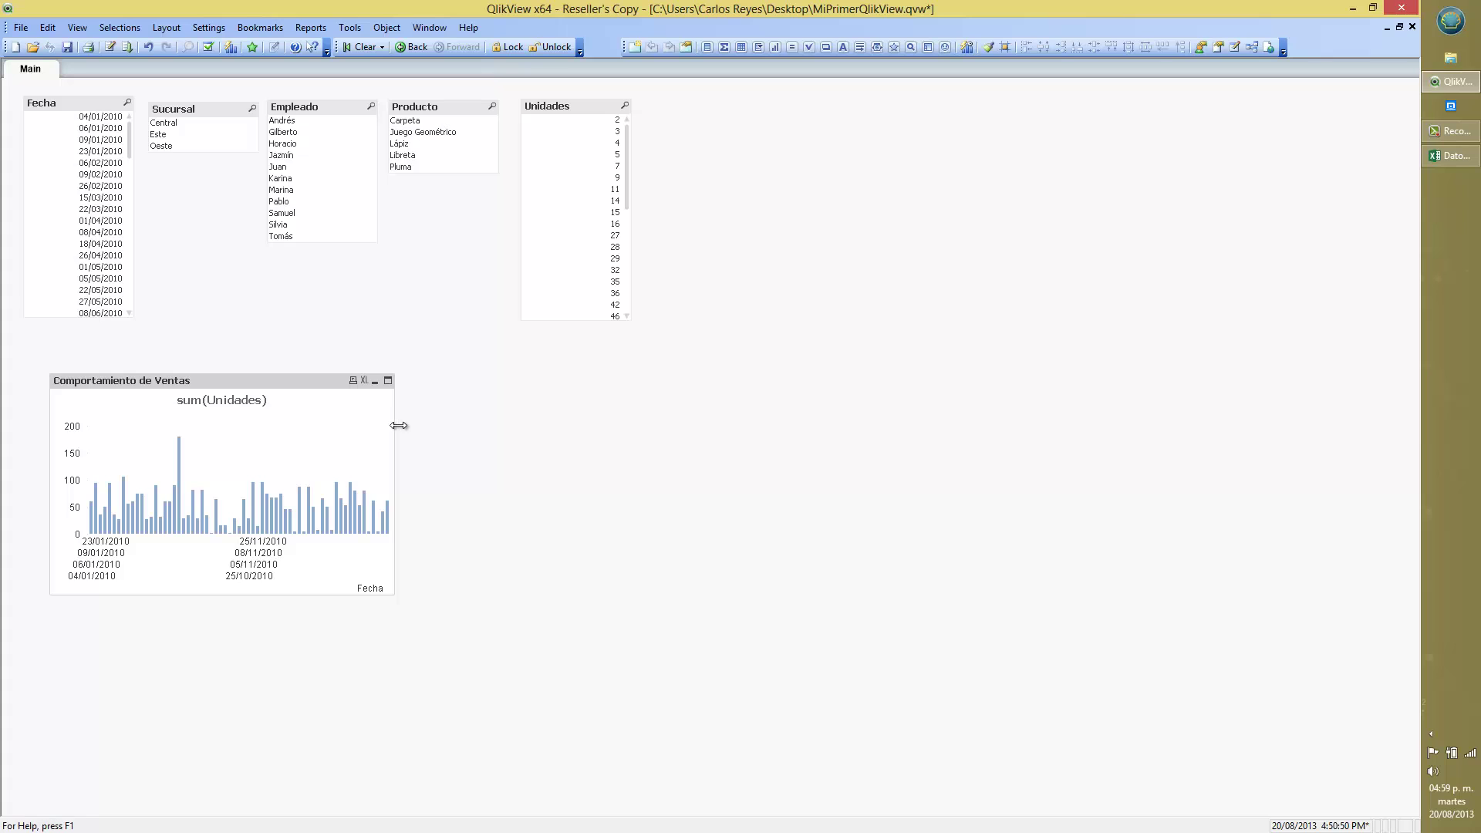
Step: Enlarge the Comportamiento de Ventas chart in width and height and align it with the Fecha list box just below the list boxes
{"action": "left_click_drag", "start_coordinate": [395, 424], "coordinate": [1155, 441]}
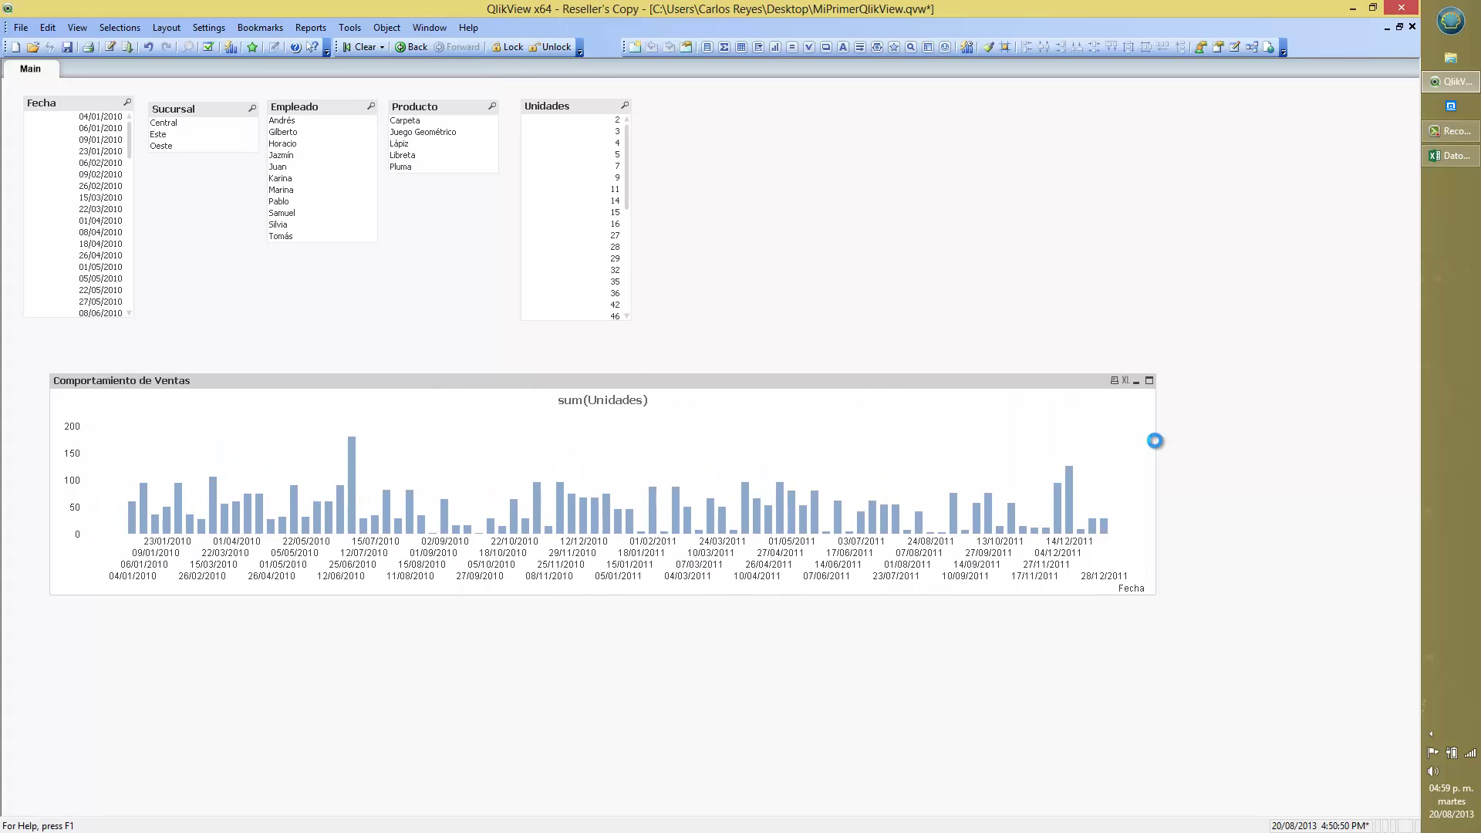
{"action": "left_click_drag", "start_coordinate": [1154, 595], "coordinate": [1127, 688]}
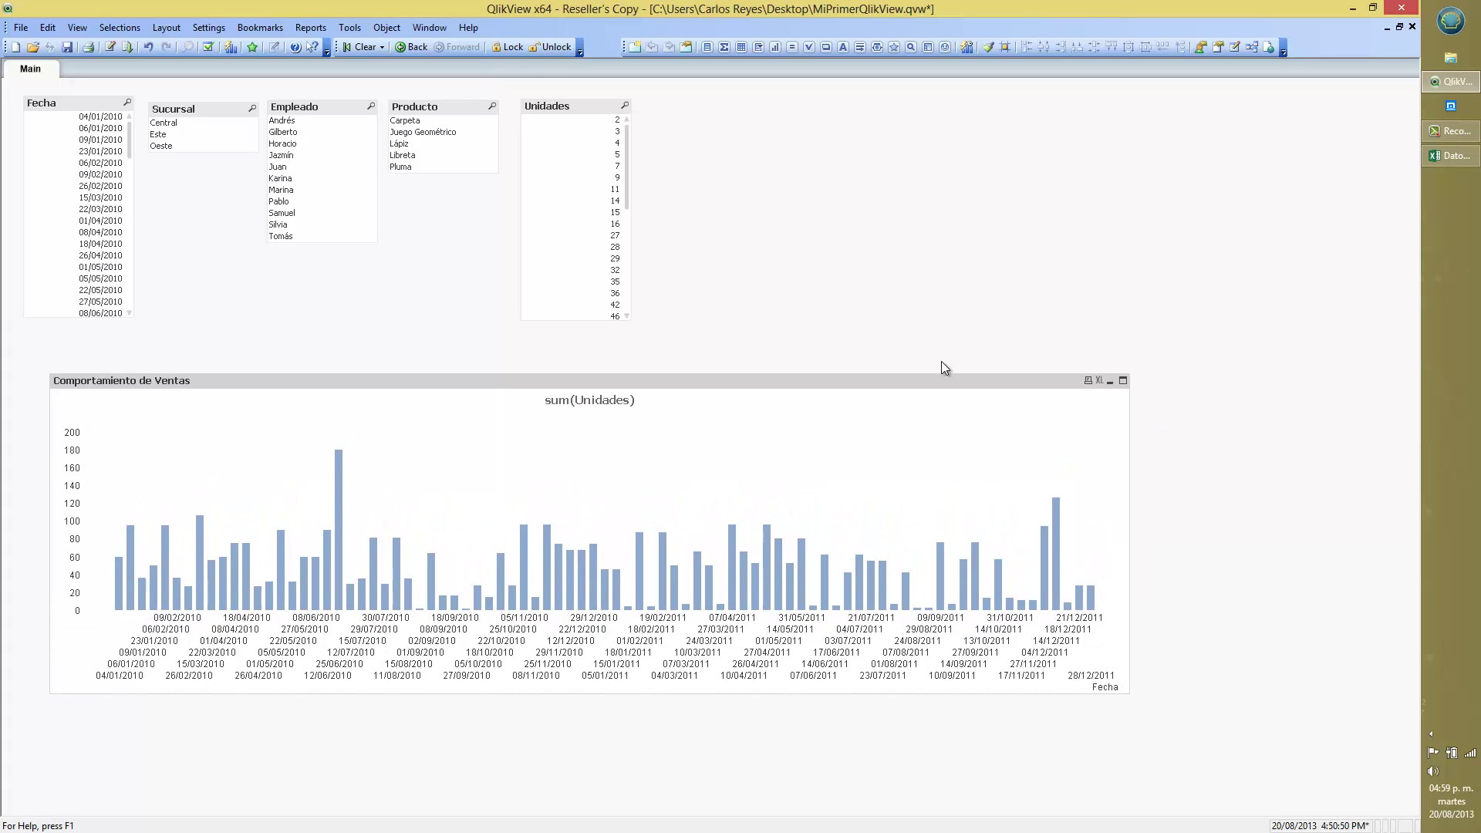
{"action": "left_click_drag", "start_coordinate": [917, 378], "coordinate": [880, 321]}
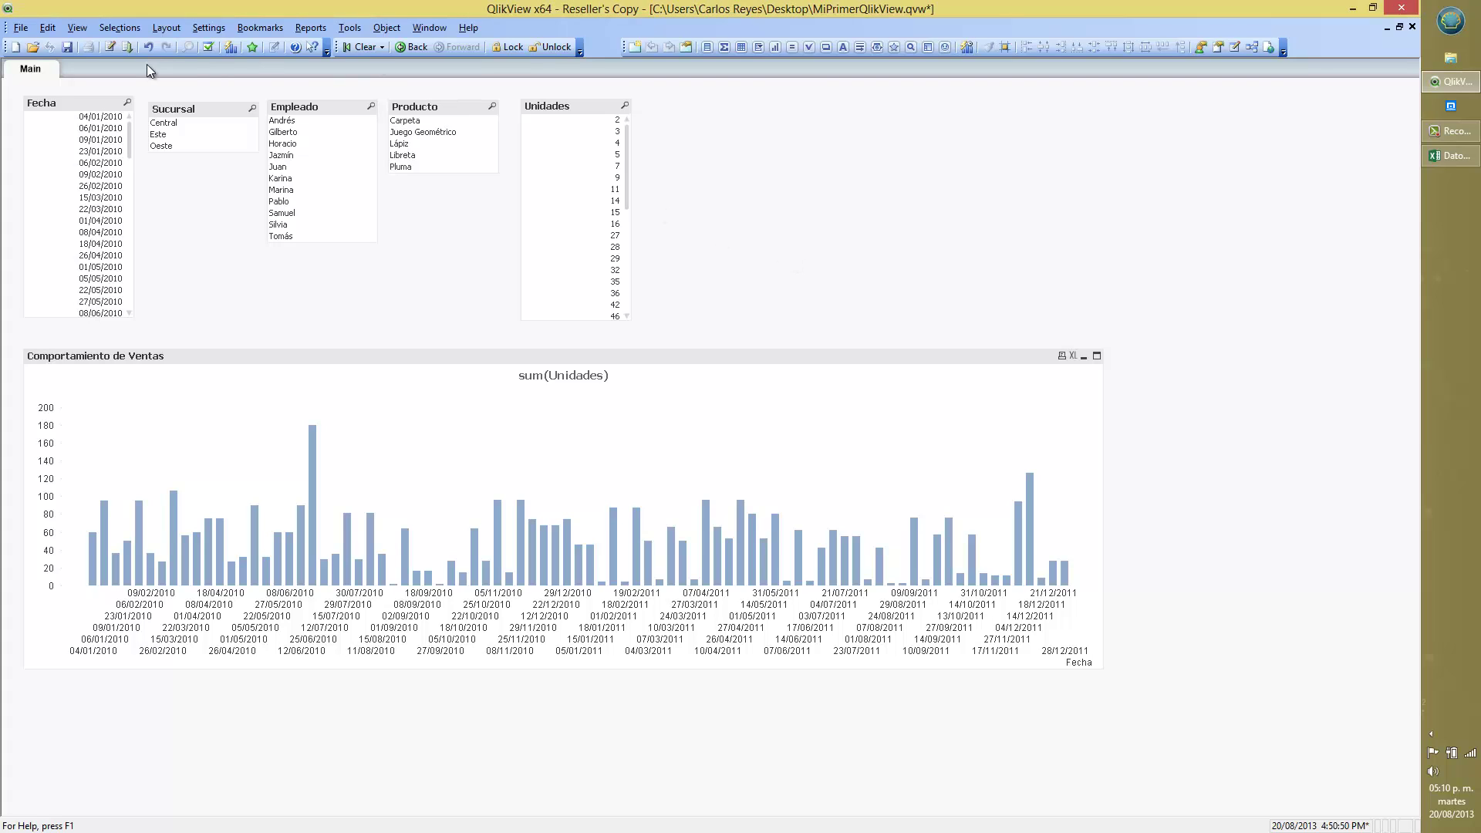
Step: In the load script, add the line Month(Fecha) as Mes, directly below Fecha in the LOAD statement
{"action": "left_click", "coordinate": [111, 48]}
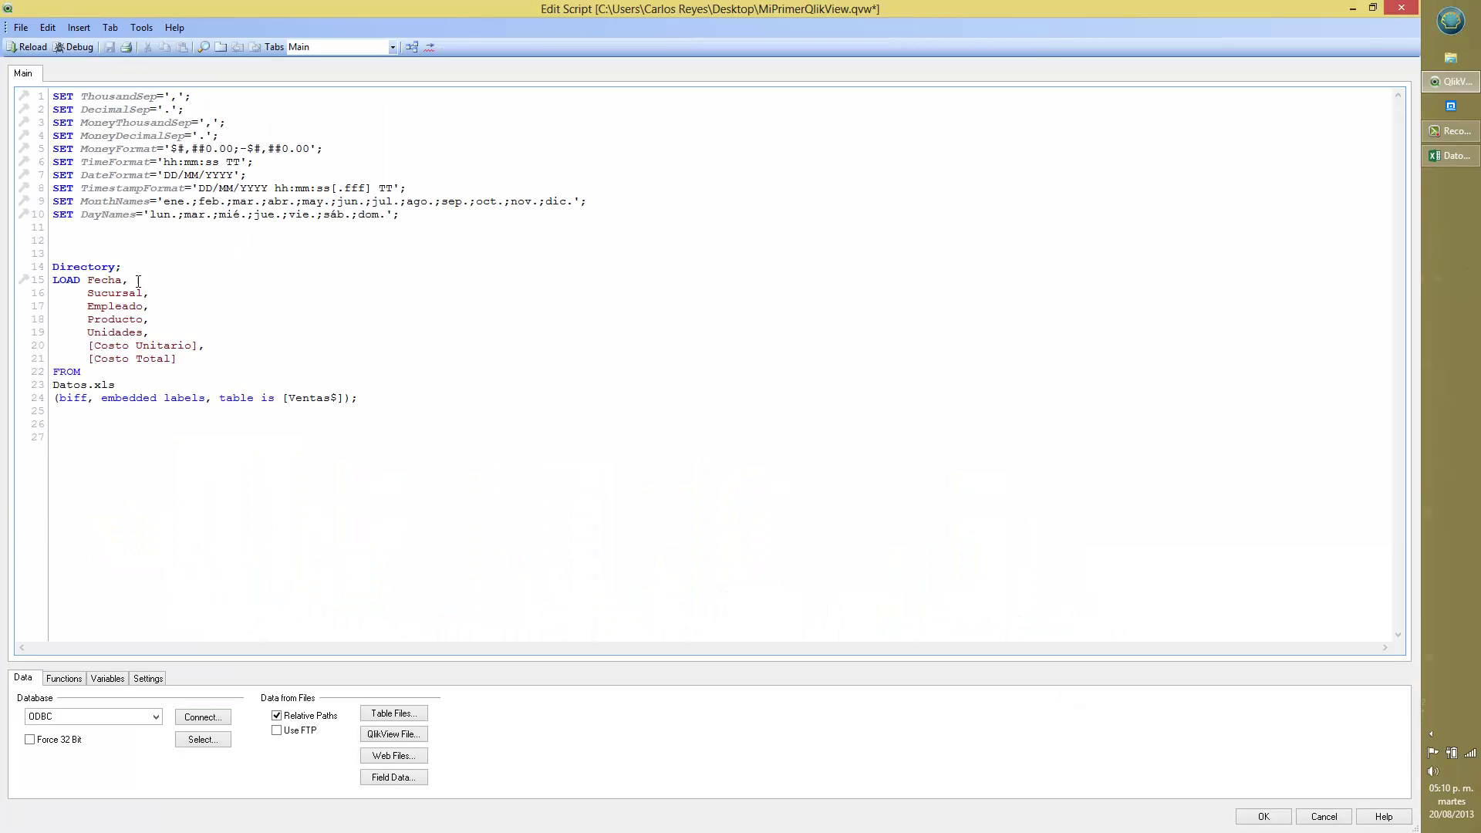
{"action": "left_click", "coordinate": [132, 279]}
{"action": "key", "text": "Return"}
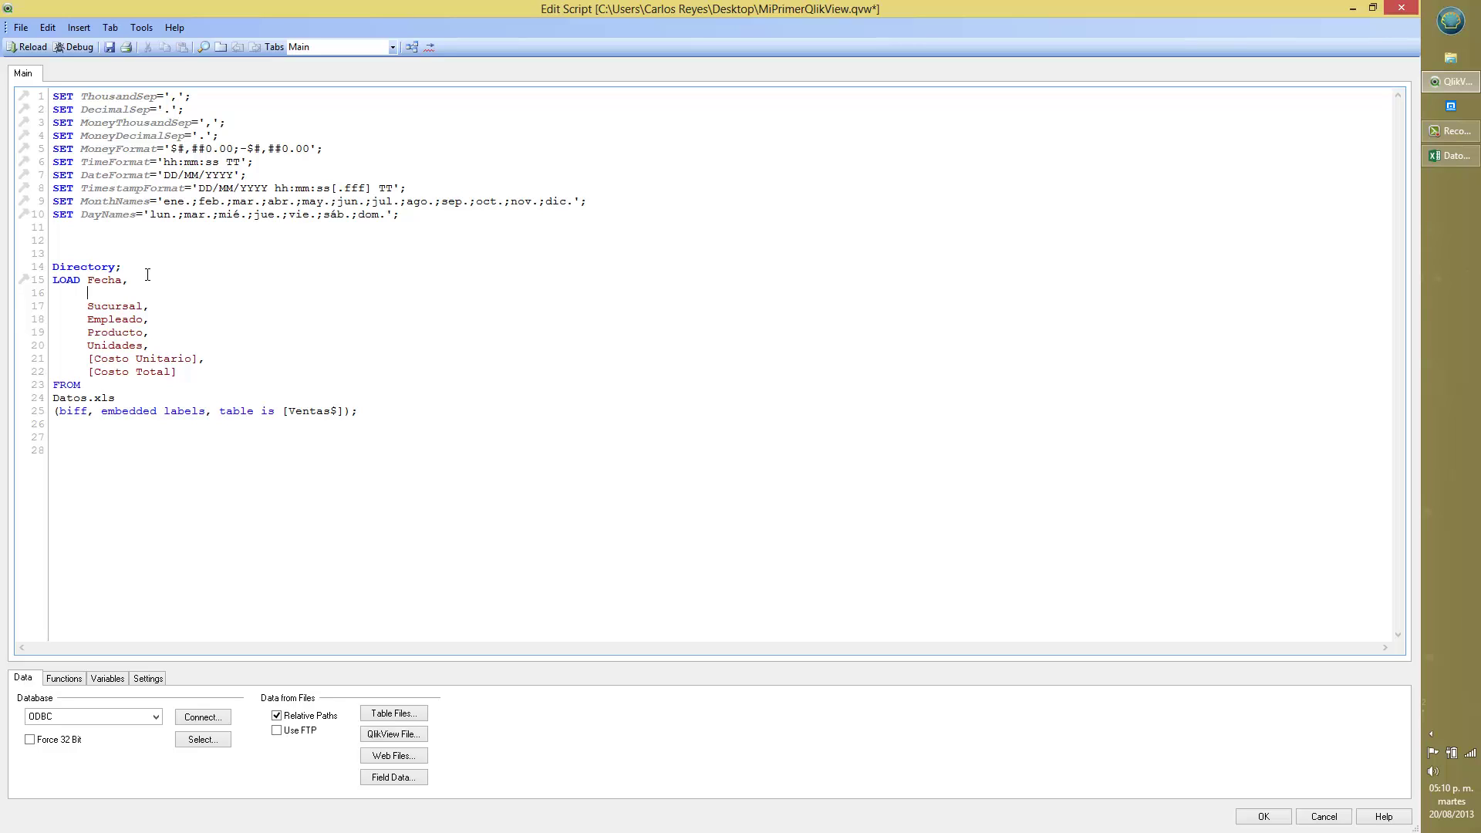
{"action": "type", "text": "Mont"}
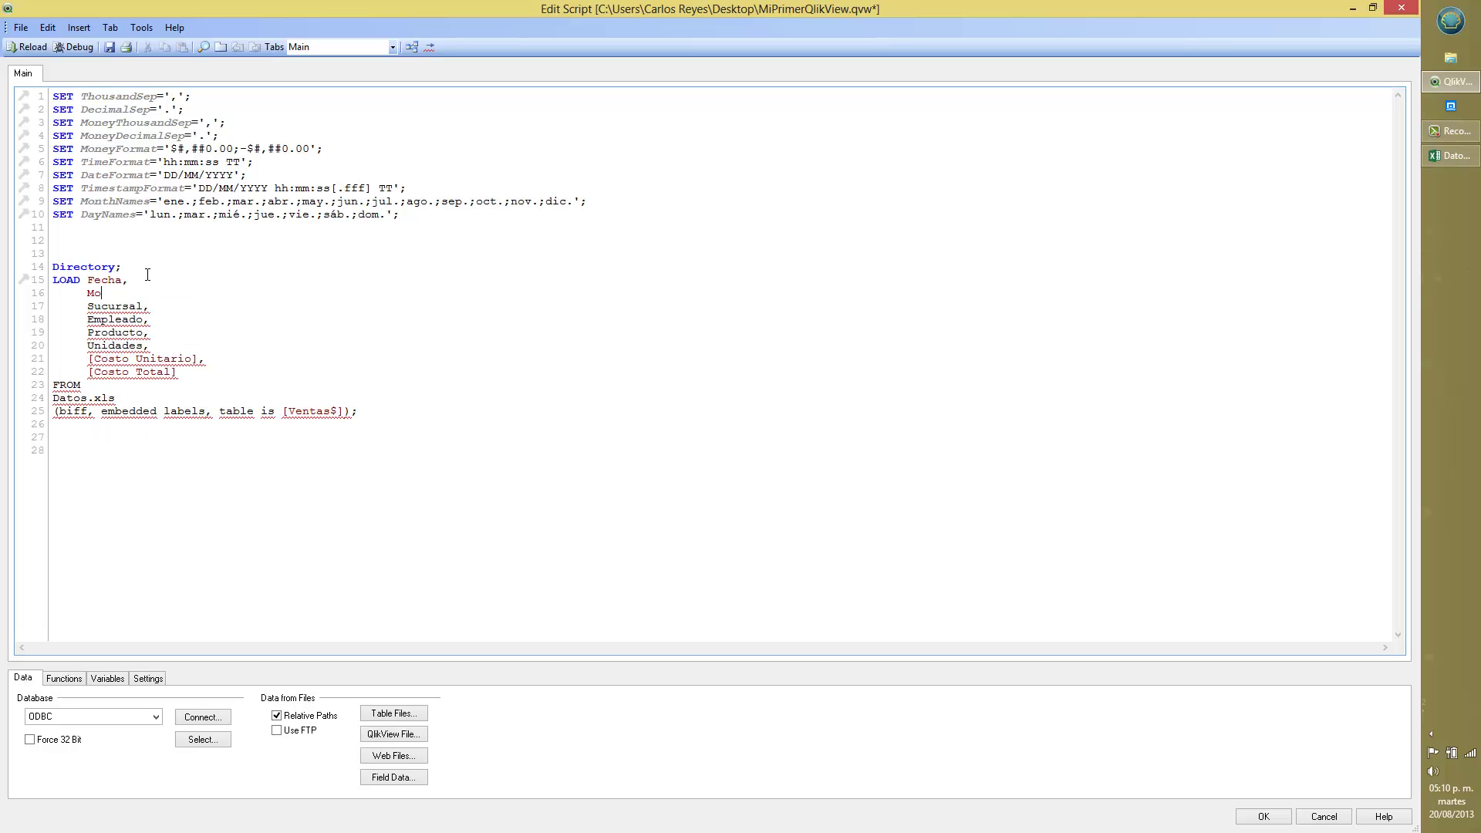
{"action": "type", "text": "h"}
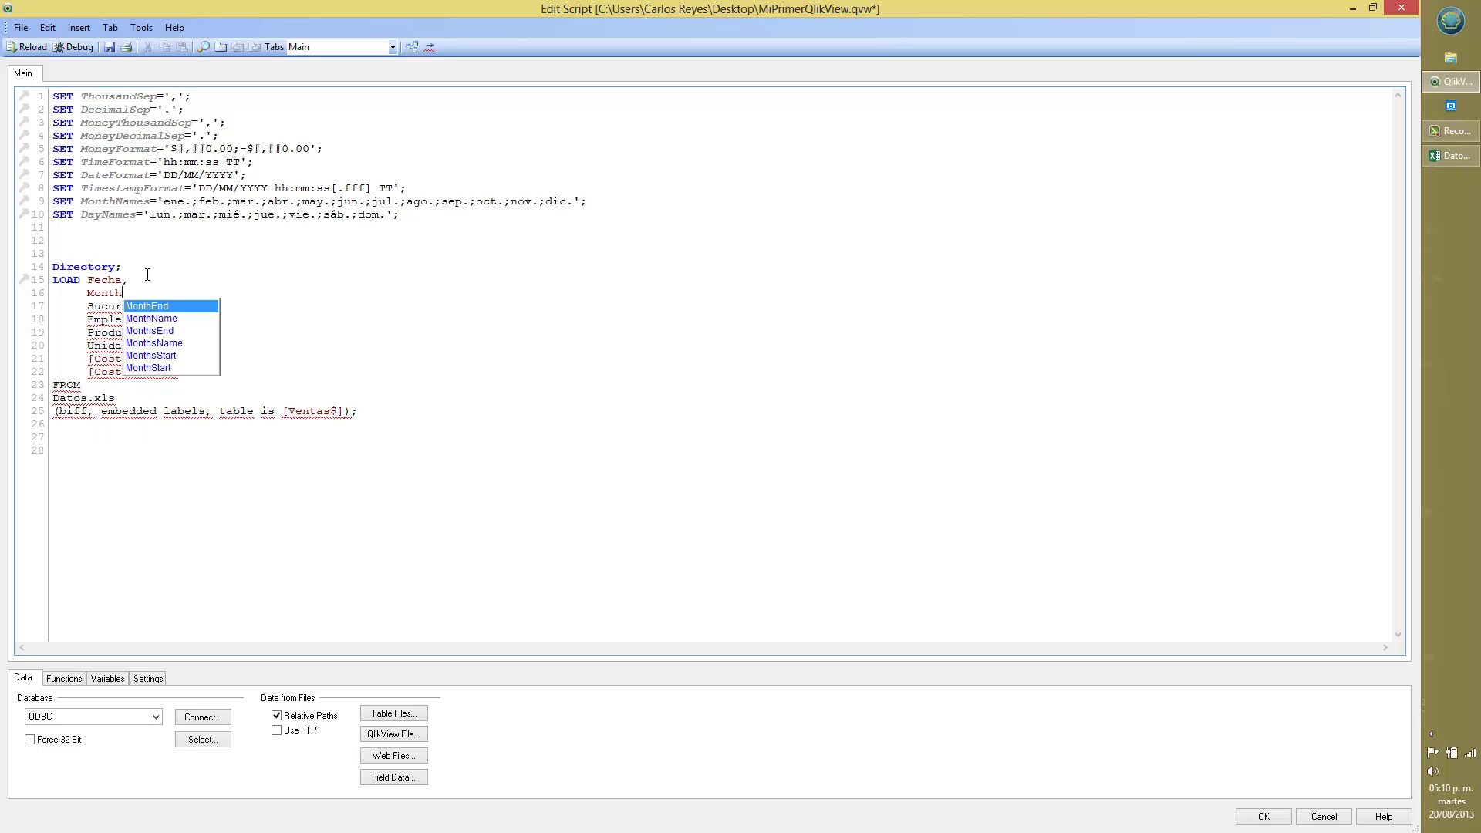
{"action": "type", "text": "("}
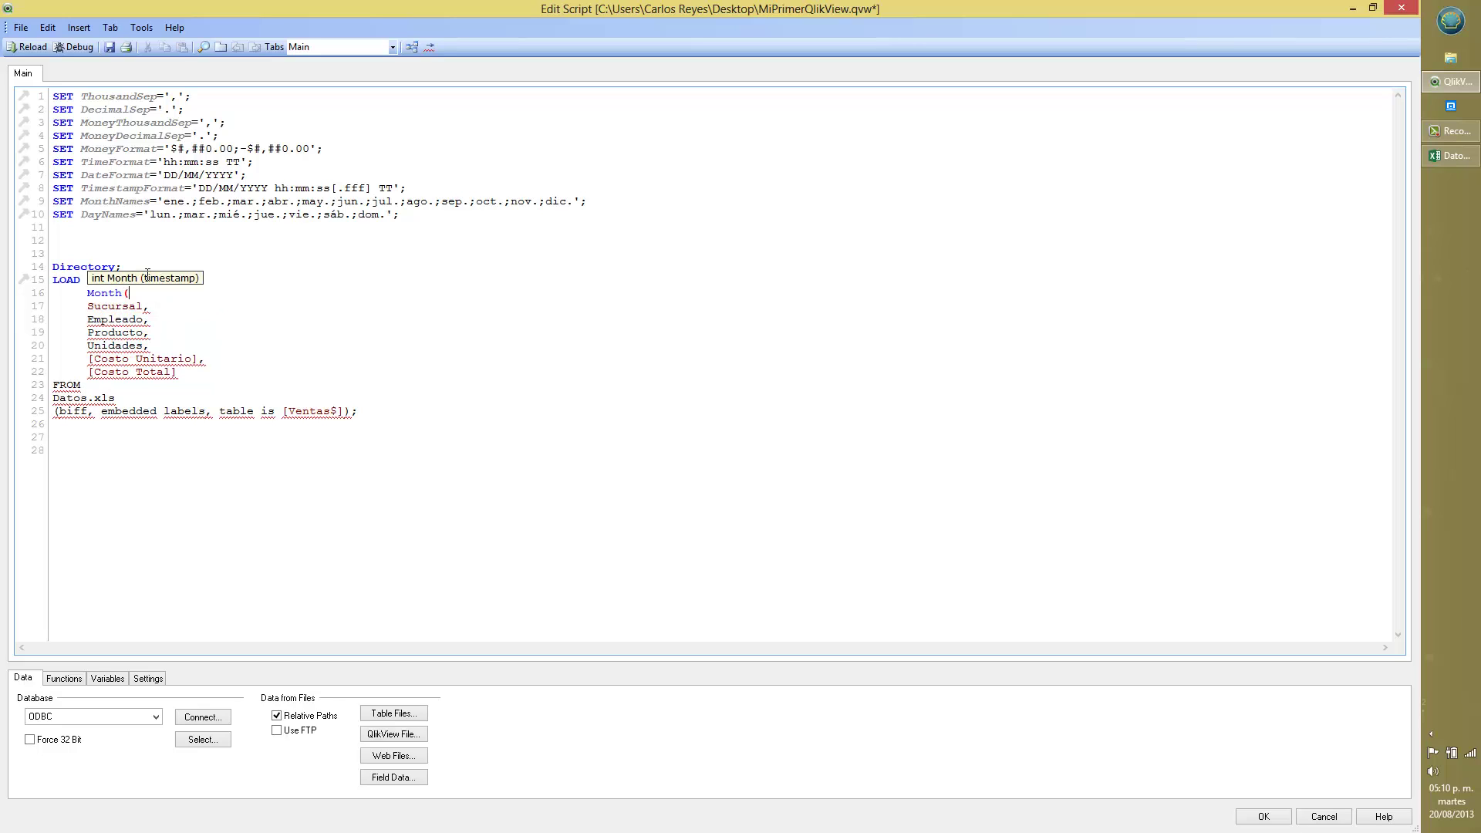
{"action": "key", "text": "BackSpace"}
{"action": "key", "text": "BackSpace"}
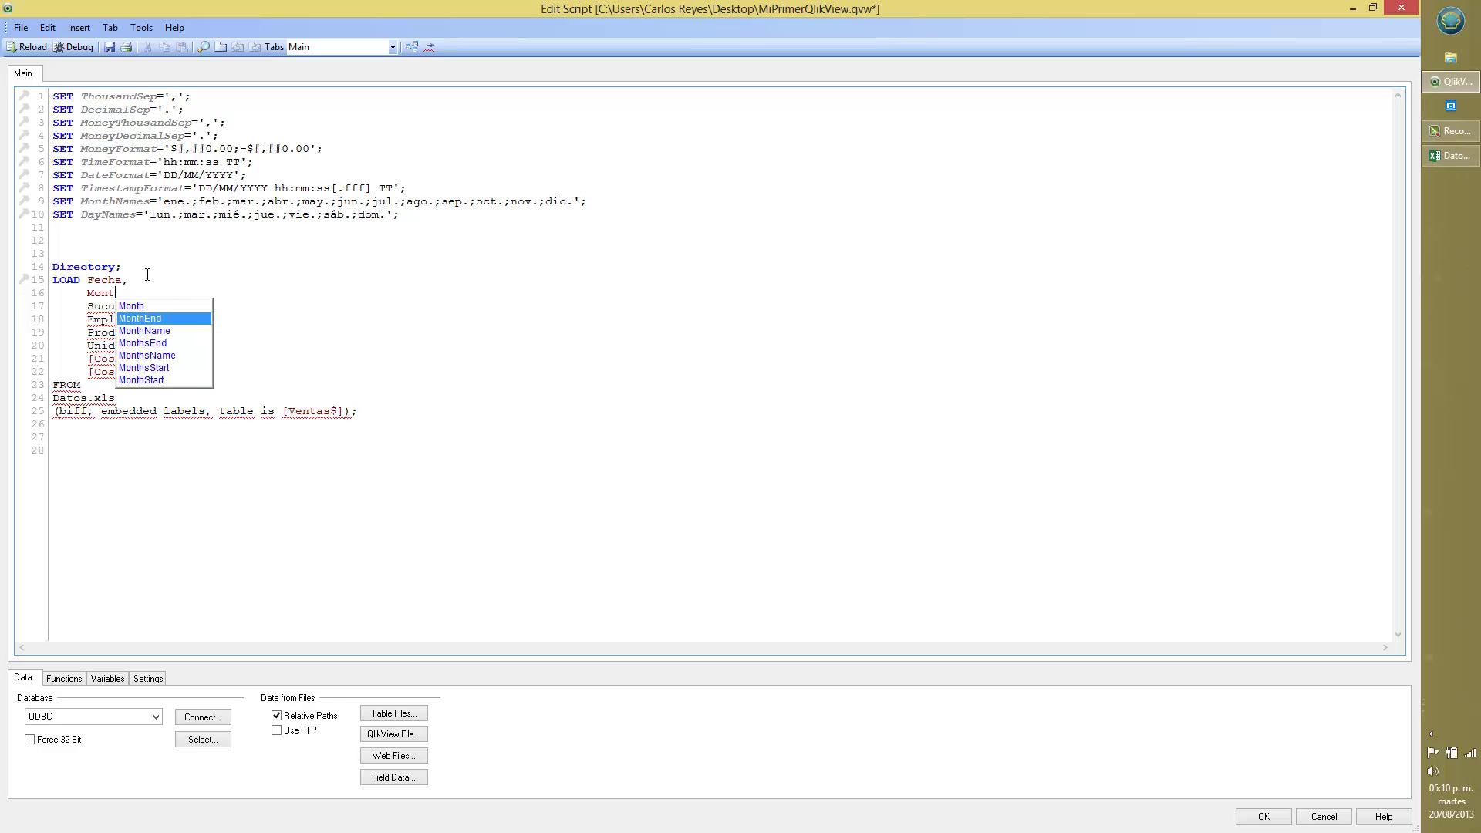
{"action": "key", "text": "Up"}
{"action": "key", "text": "Escape"}
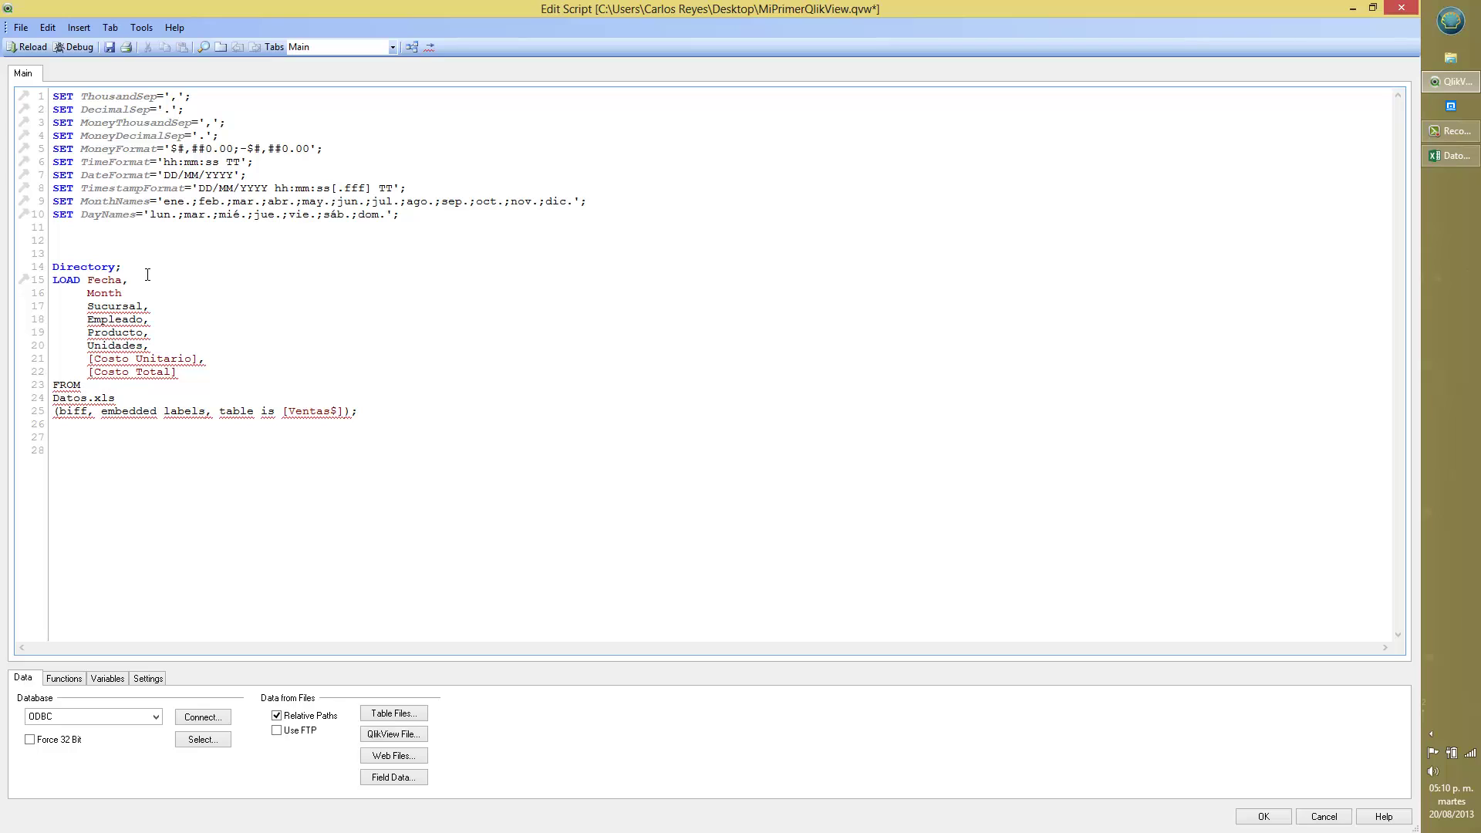
{"action": "type", "text": "h(Fech"}
{"action": "type", "text": ") as"}
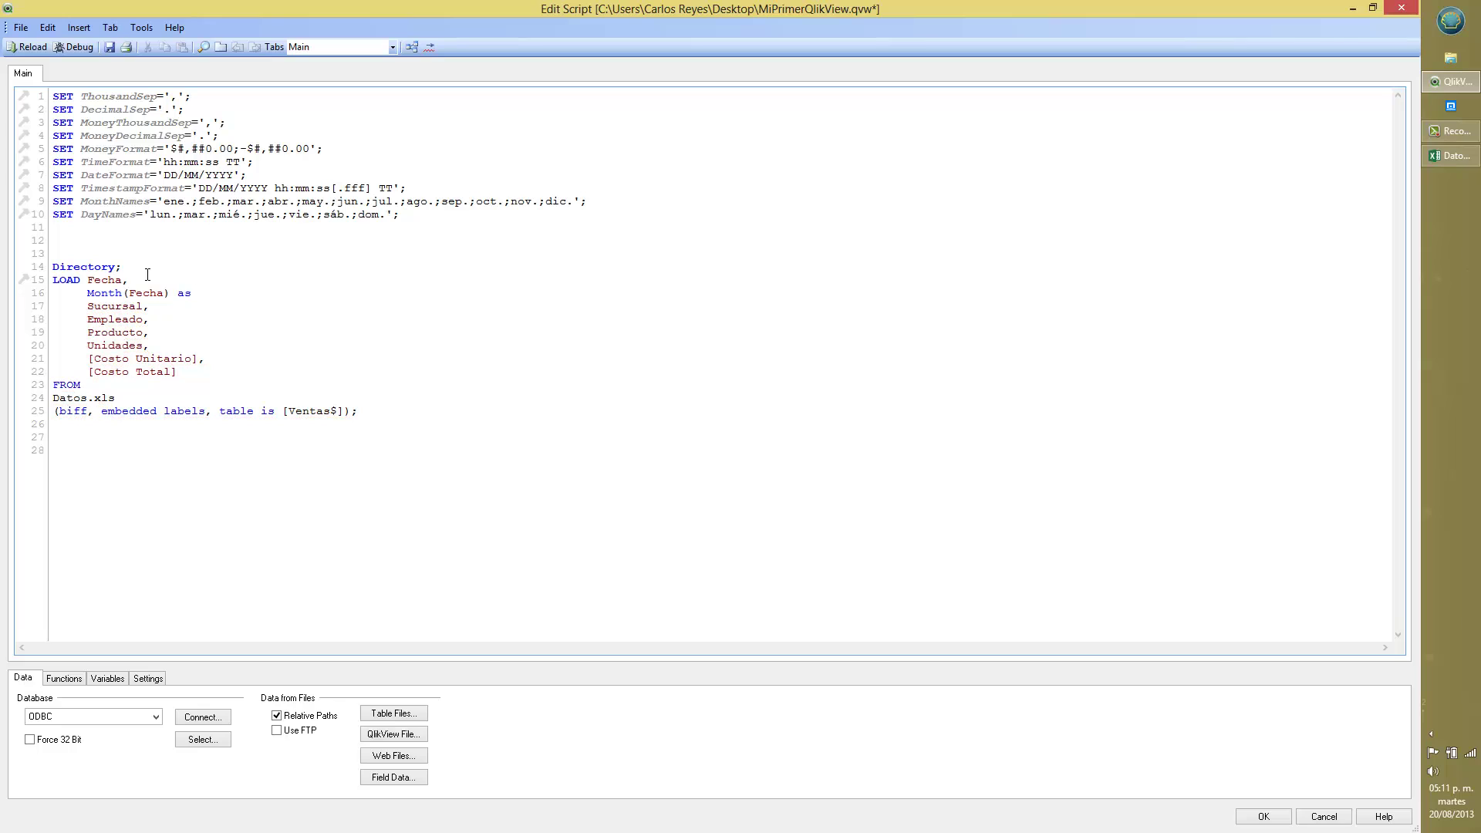
{"action": "type", "text": " Me"}
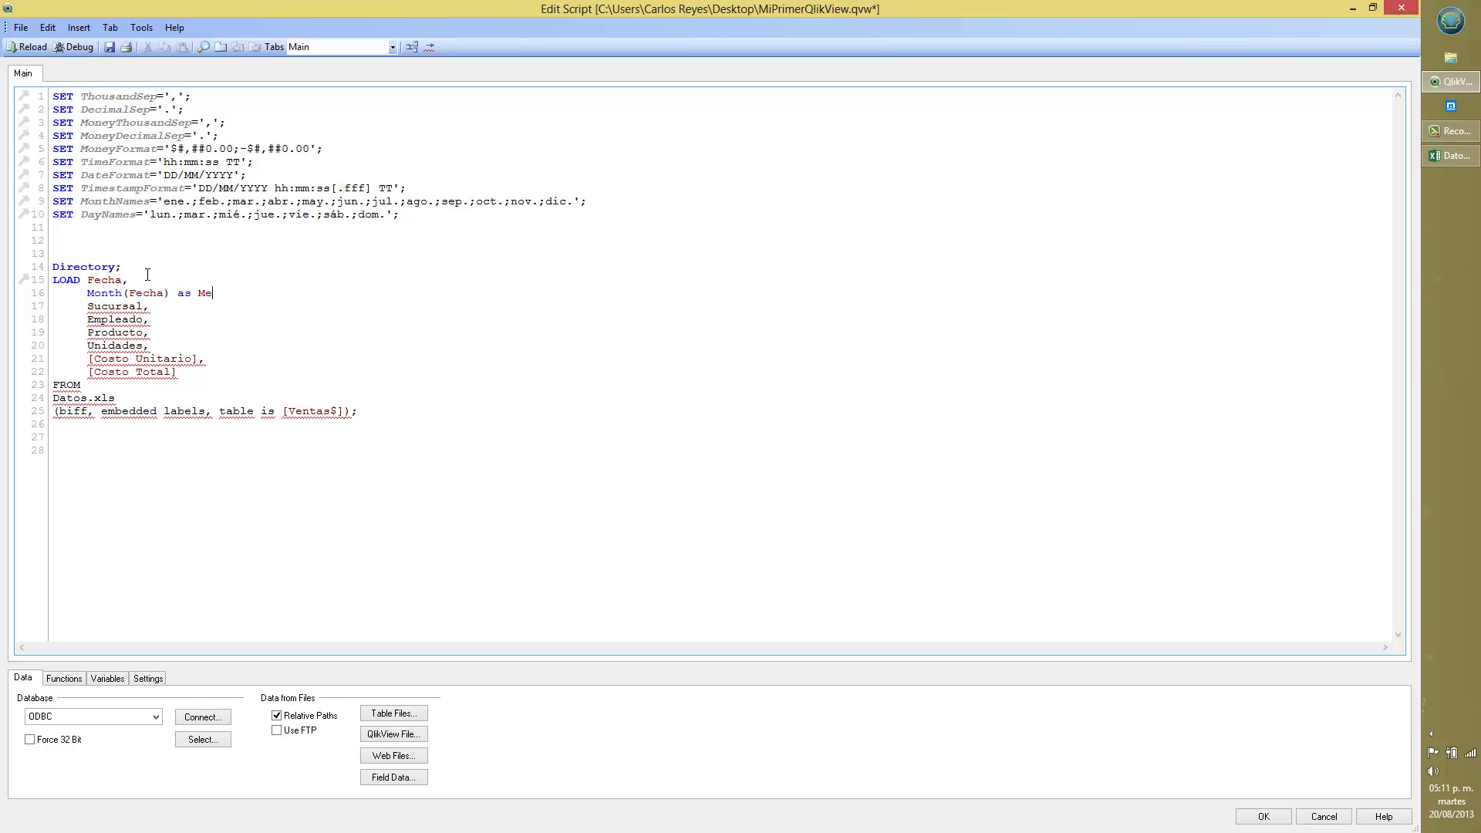
{"action": "type", "text": "s,"}
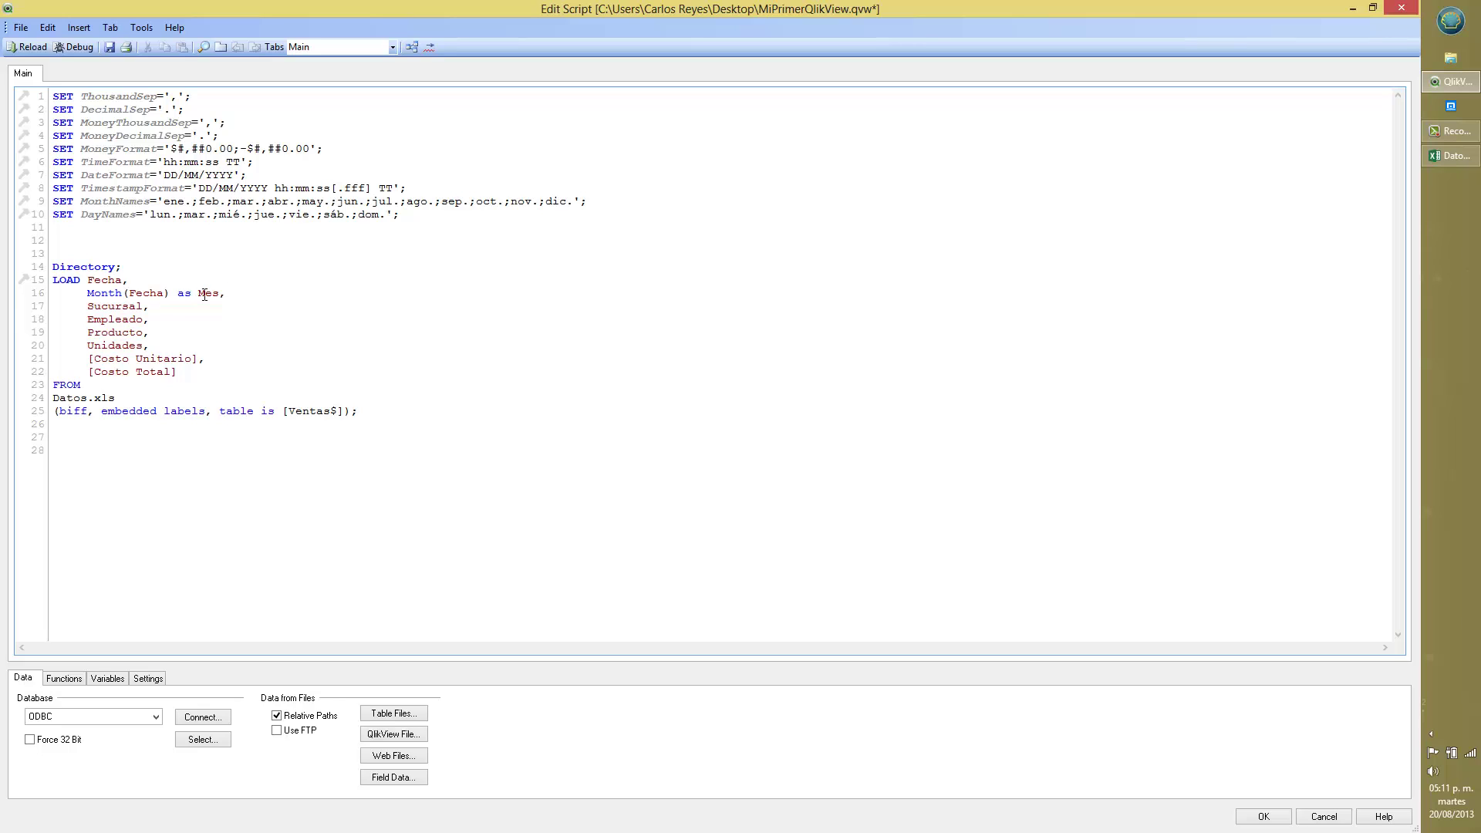
{"action": "key", "text": "shift+Home"}
{"action": "key", "text": "shift+Home"}
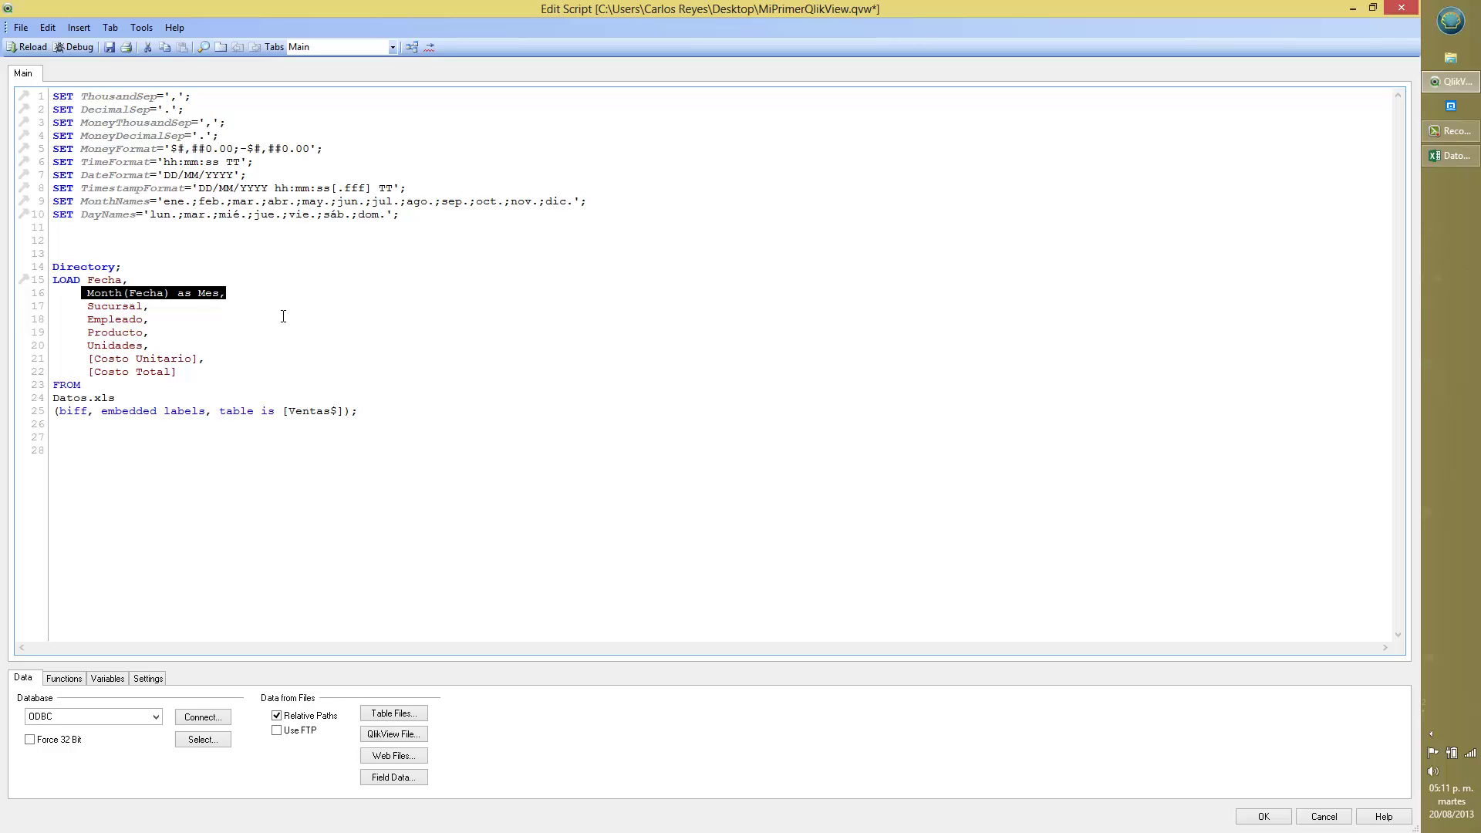
{"action": "key", "text": "End"}
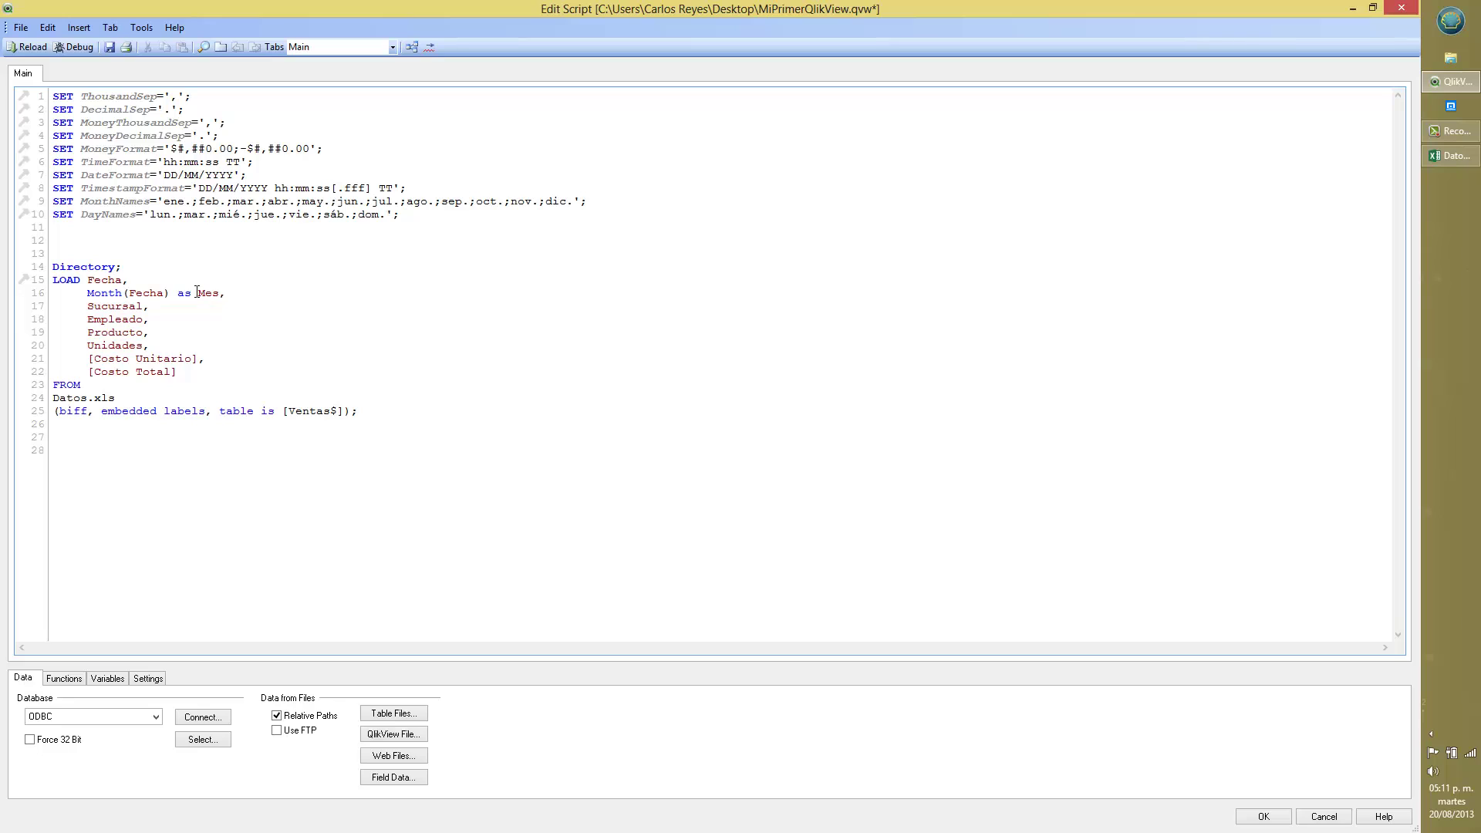
{"action": "double_click", "coordinate": [154, 292]}
{"action": "double_click", "coordinate": [114, 293]}
{"action": "left_click_drag", "start_coordinate": [199, 294], "coordinate": [220, 292]}
Step: Add the line Year(Fecha) as Año, below the Mes line in the LOAD statement
{"action": "left_click", "coordinate": [224, 293]}
{"action": "key", "text": "Return"}
{"action": "type", "text": "Ye"}
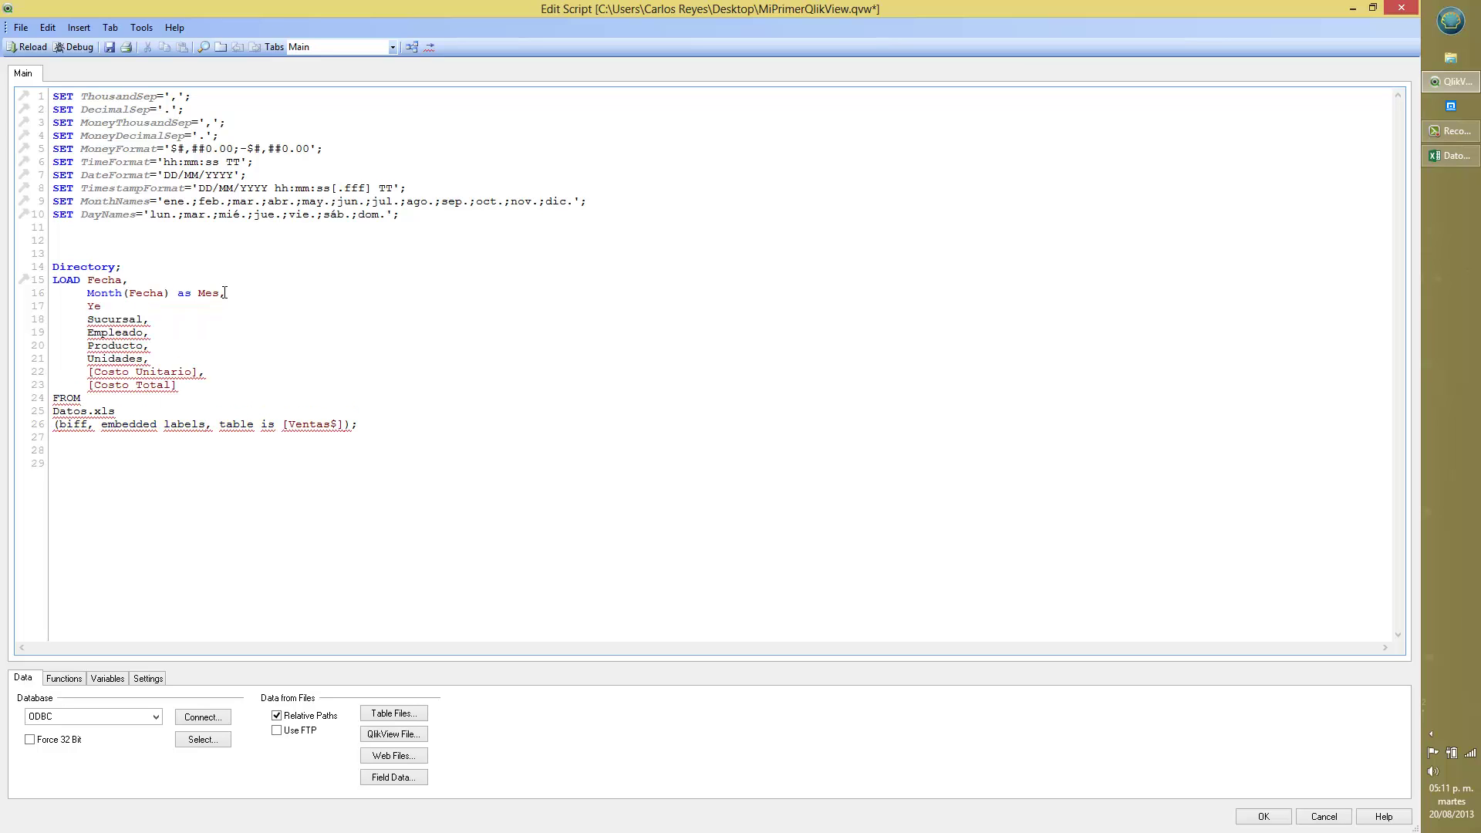
{"action": "type", "text": "ar(Fecha)"}
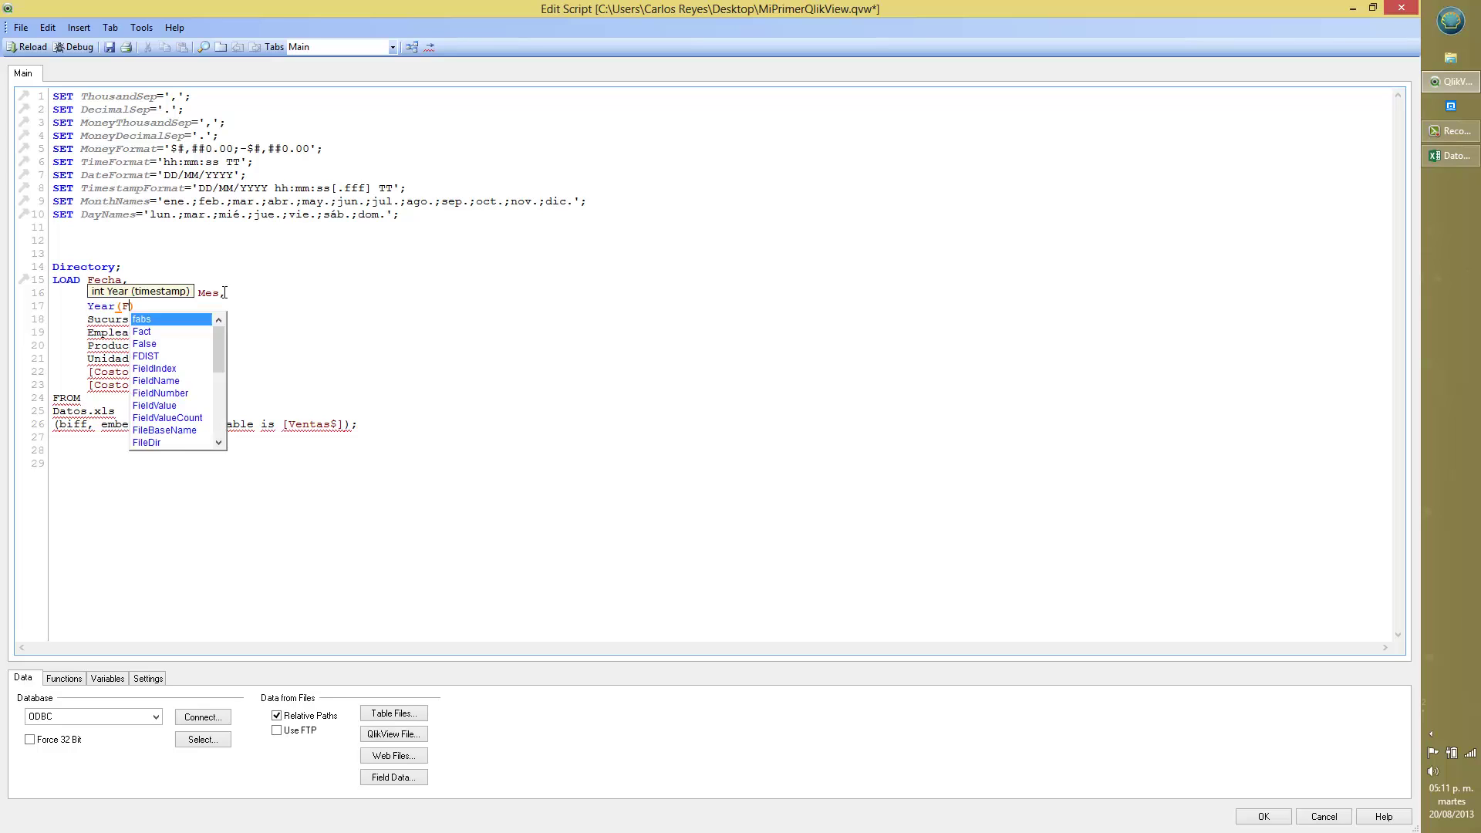
{"action": "type", "text": " as "}
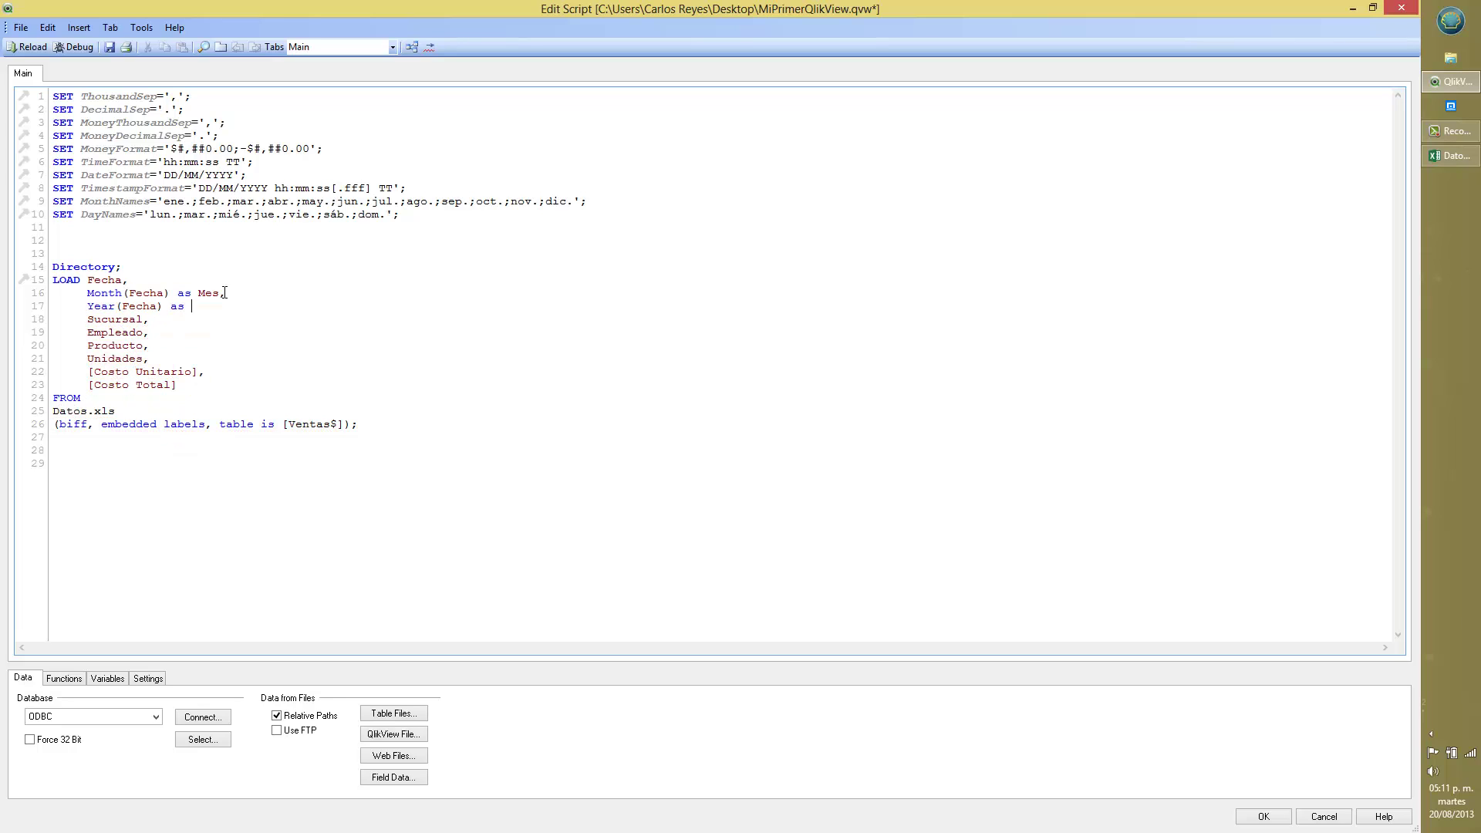
{"action": "type", "text": "Año,"}
Step: Reload the script and add the Año and Mes fields as list boxes on the Main sheet
{"action": "left_click", "coordinate": [22, 47]}
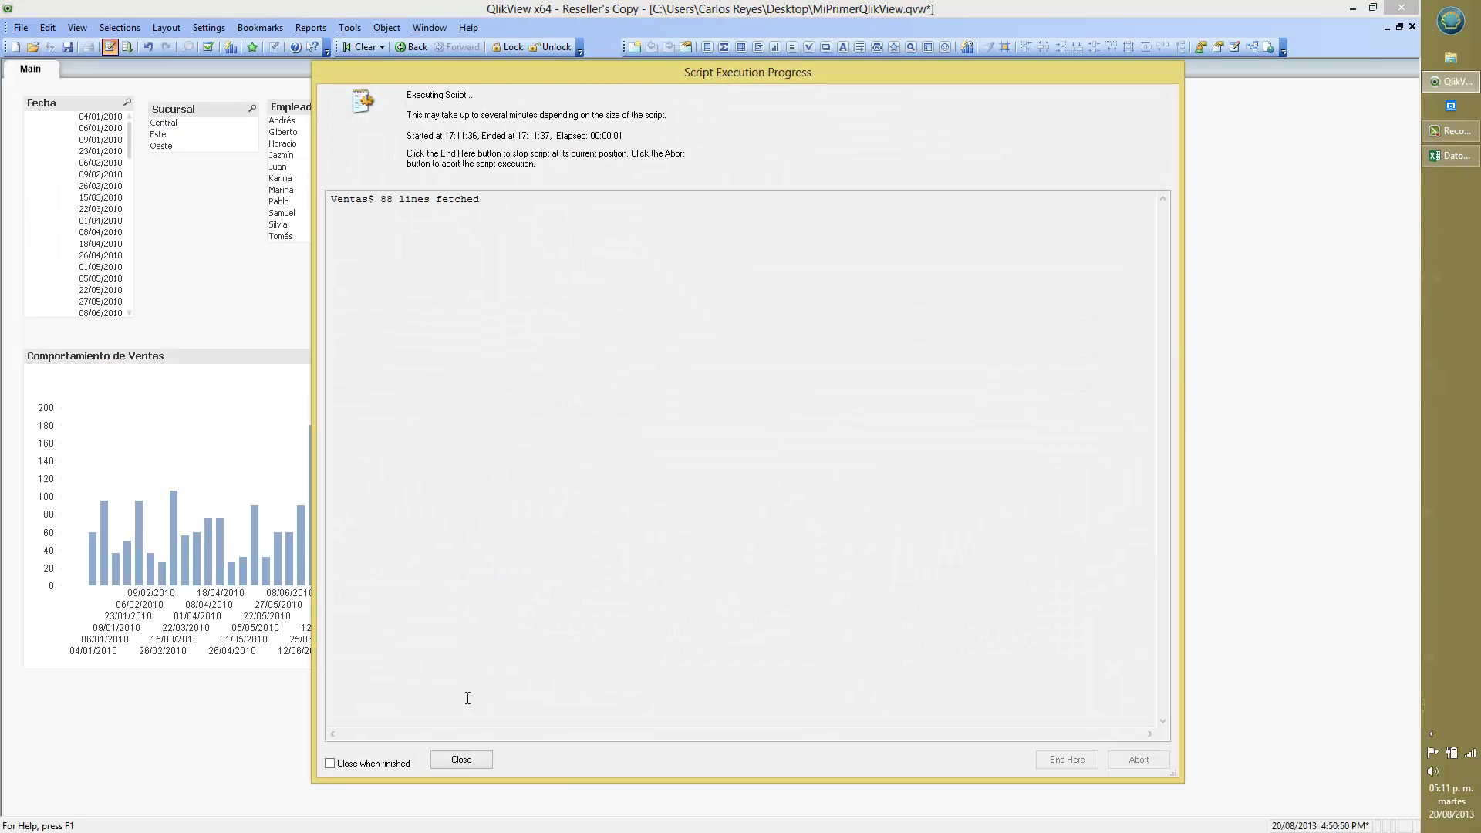
{"action": "left_click", "coordinate": [459, 758]}
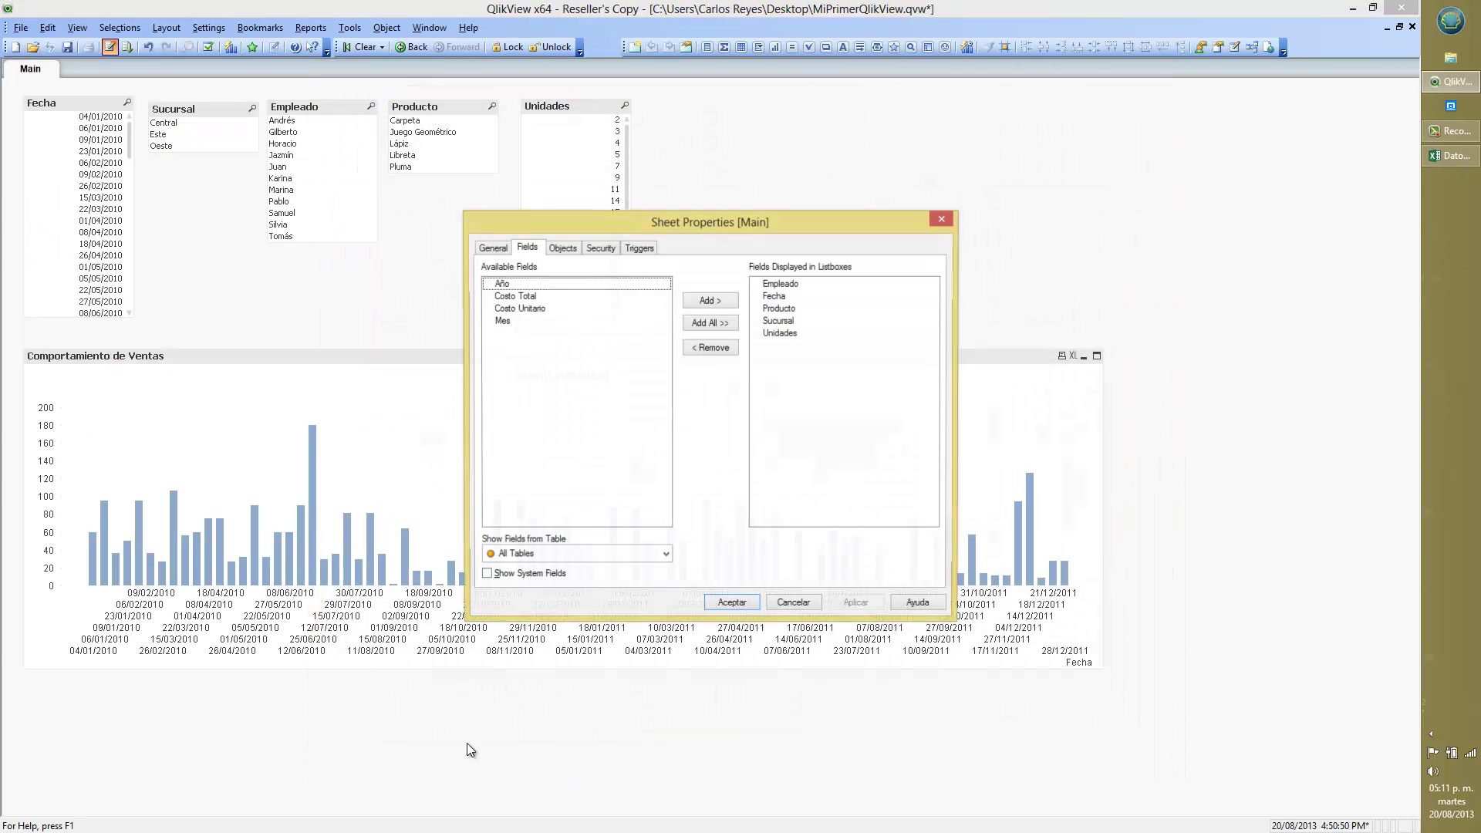
{"action": "double_click", "coordinate": [527, 286]}
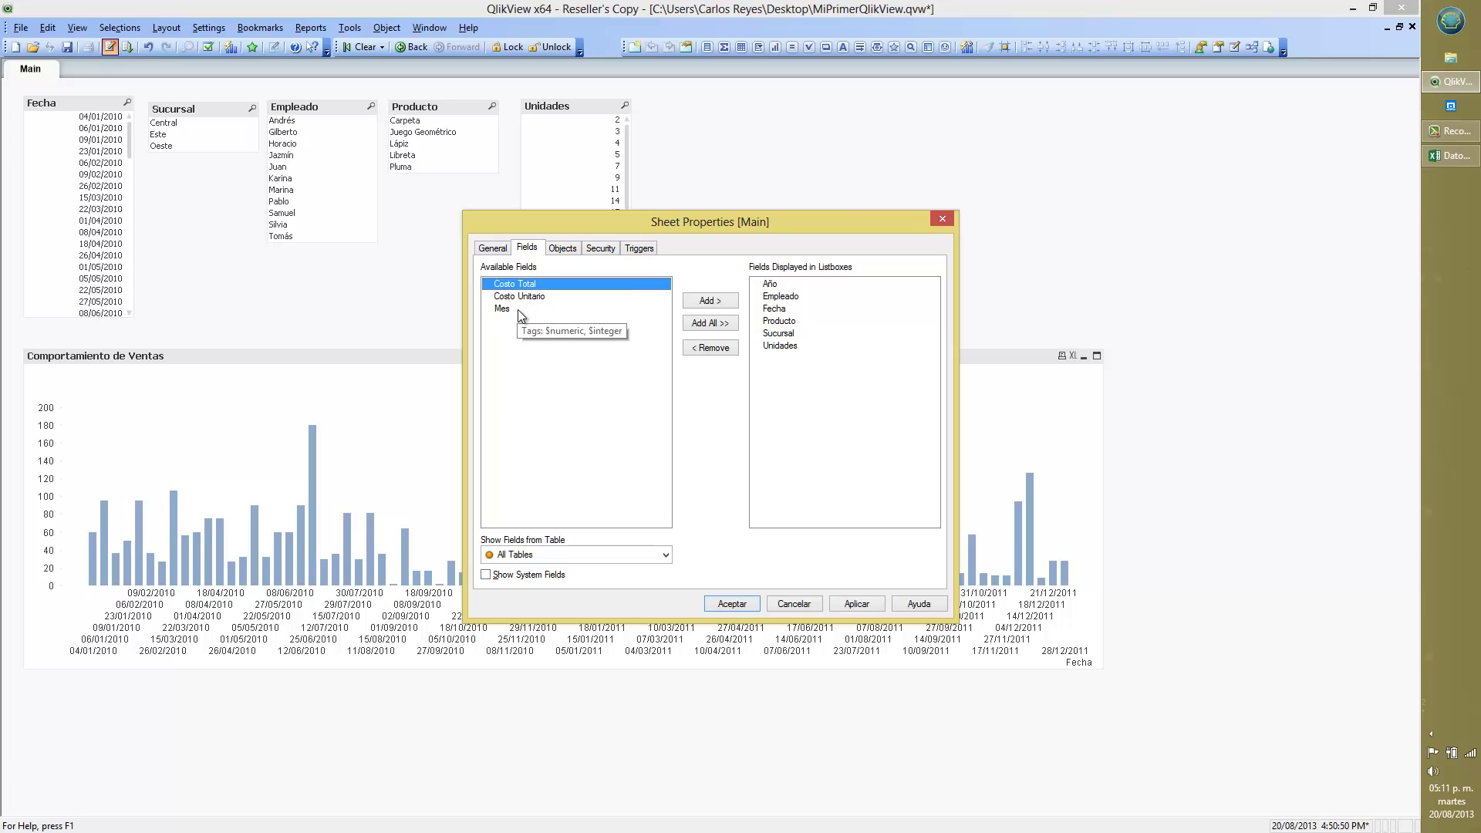
{"action": "double_click", "coordinate": [516, 308]}
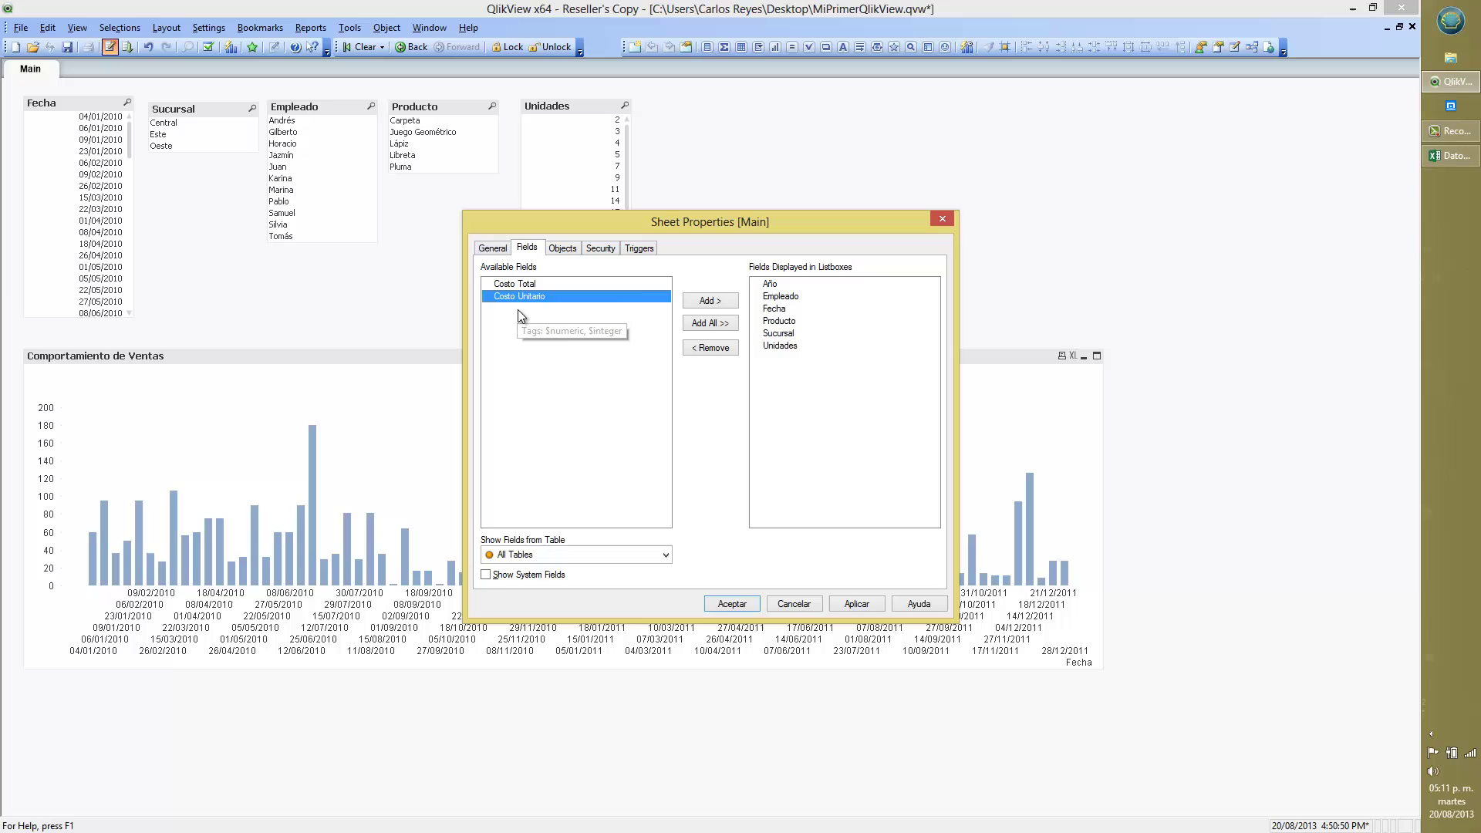
{"action": "left_click", "coordinate": [737, 607]}
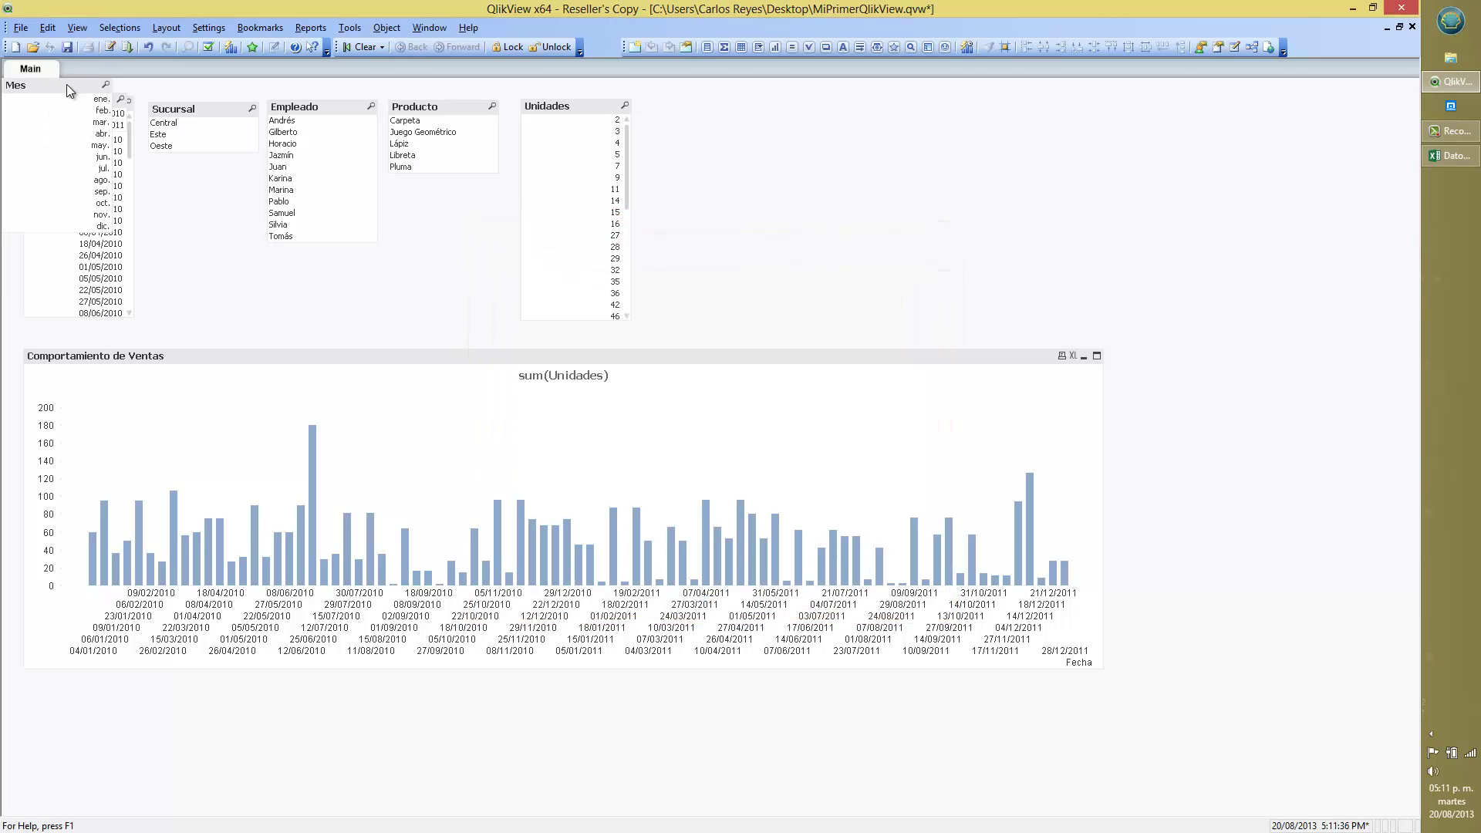
Step: Place the Mes list box below Producto and the Año list box below Sucursal
{"action": "left_click_drag", "start_coordinate": [67, 84], "coordinate": [453, 185]}
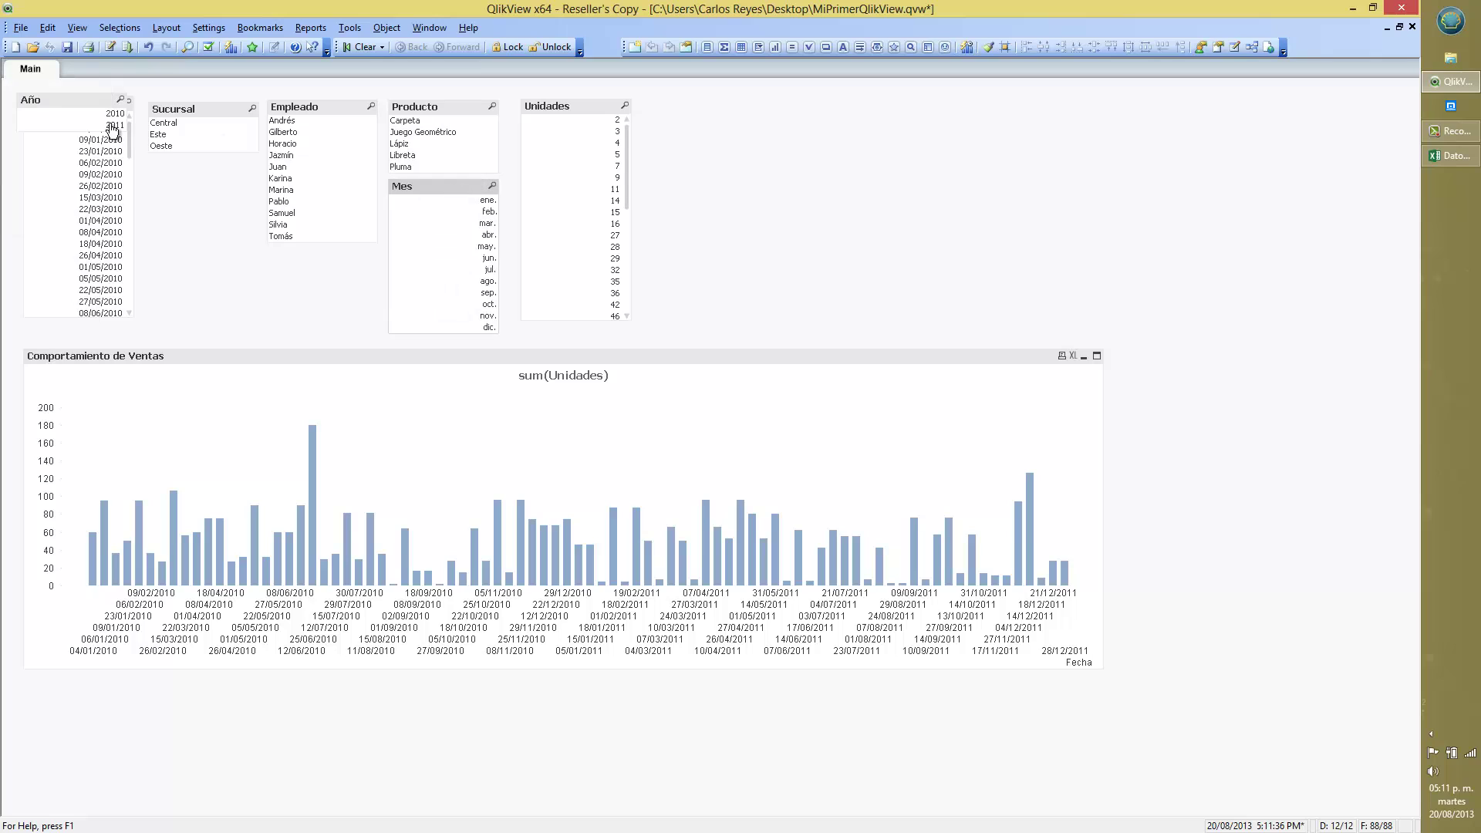
{"action": "left_click_drag", "start_coordinate": [96, 100], "coordinate": [226, 168]}
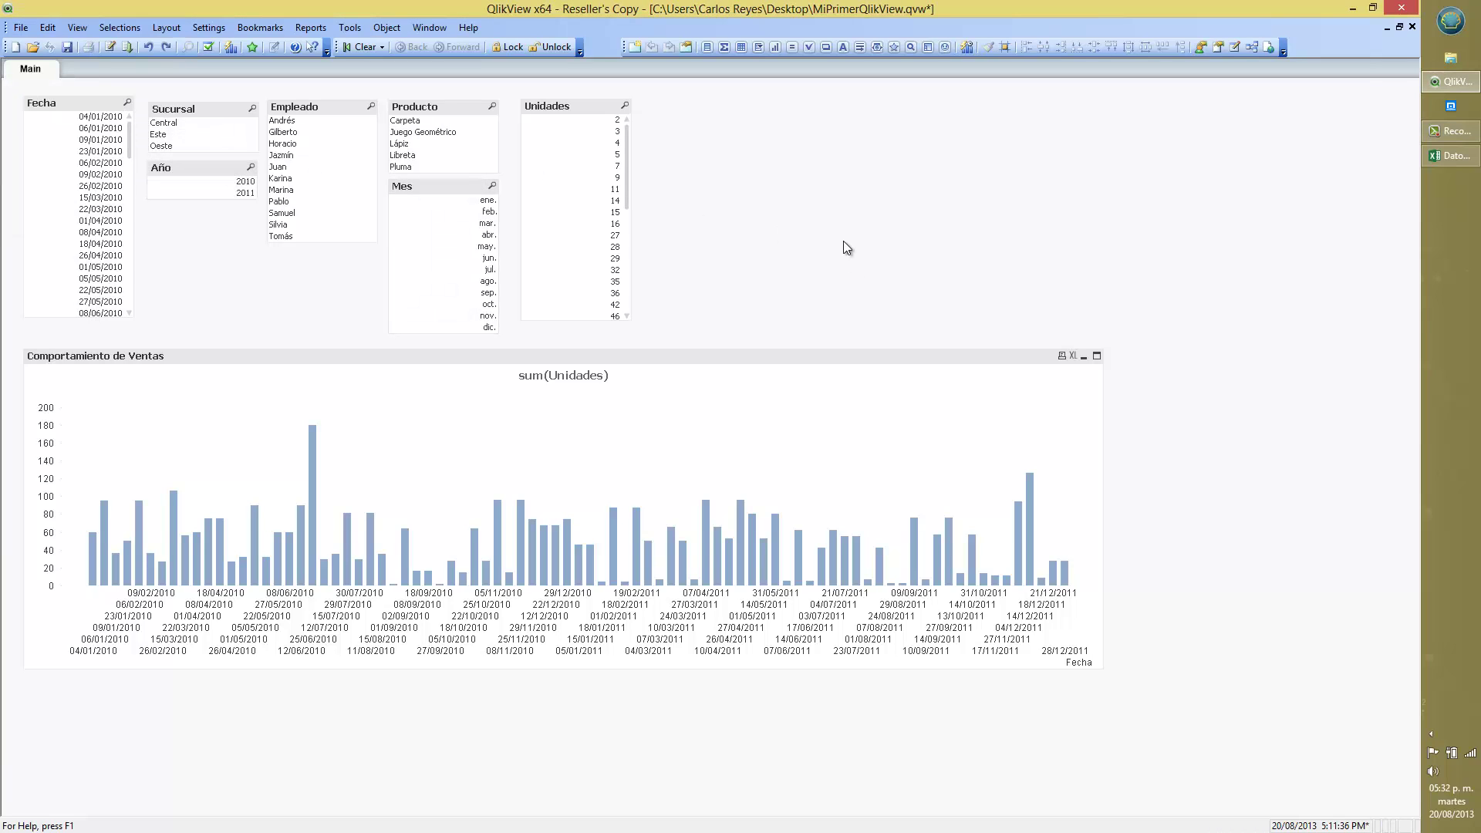
Step: Open the properties of the Comportamiento de Ventas chart and remove Fecha from its used dimensions
{"action": "left_click", "coordinate": [724, 353]}
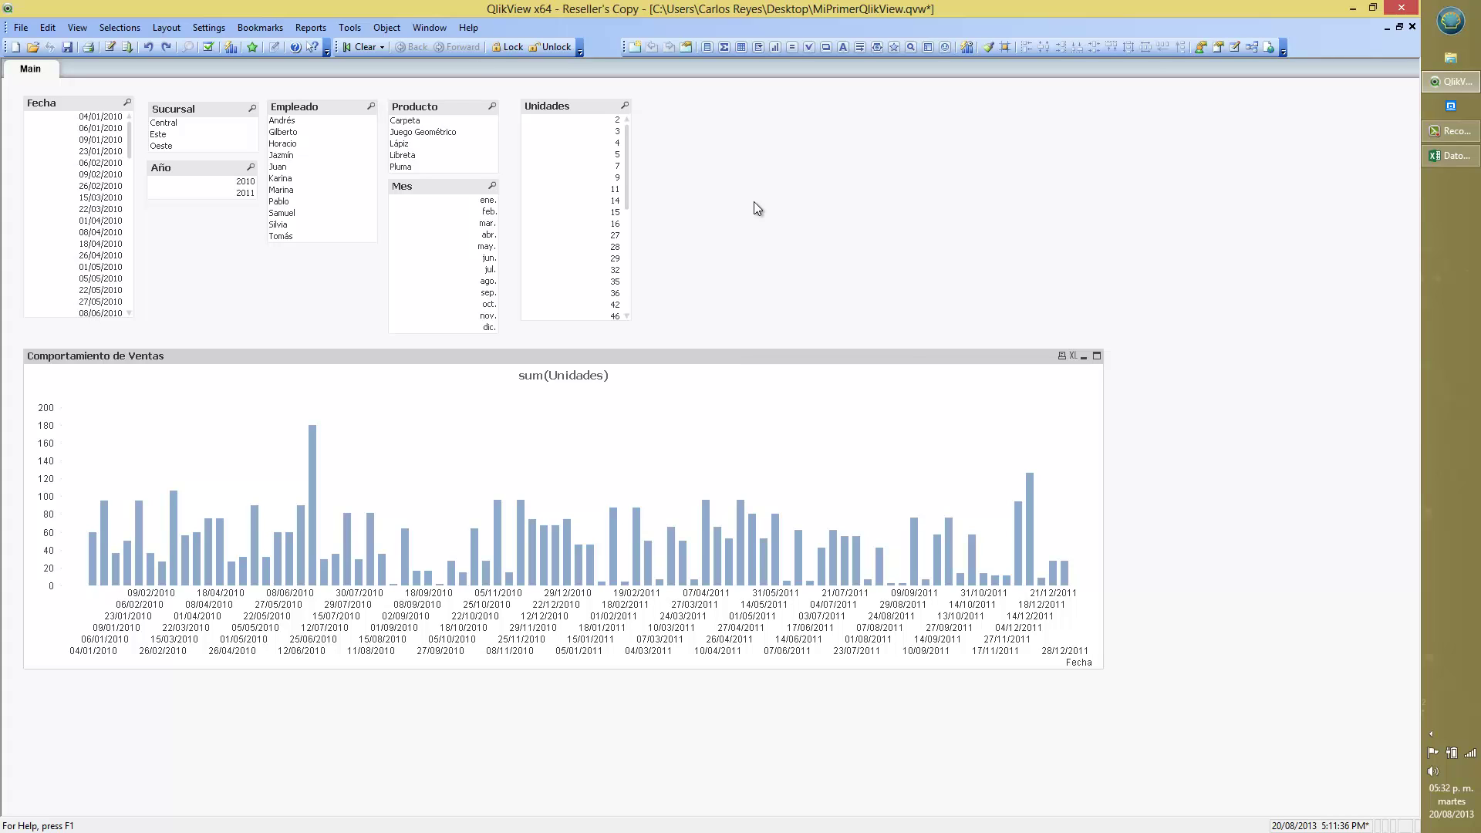
{"action": "right_click", "coordinate": [753, 201]}
{"action": "left_click", "coordinate": [739, 353]}
{"action": "right_click", "coordinate": [750, 356]}
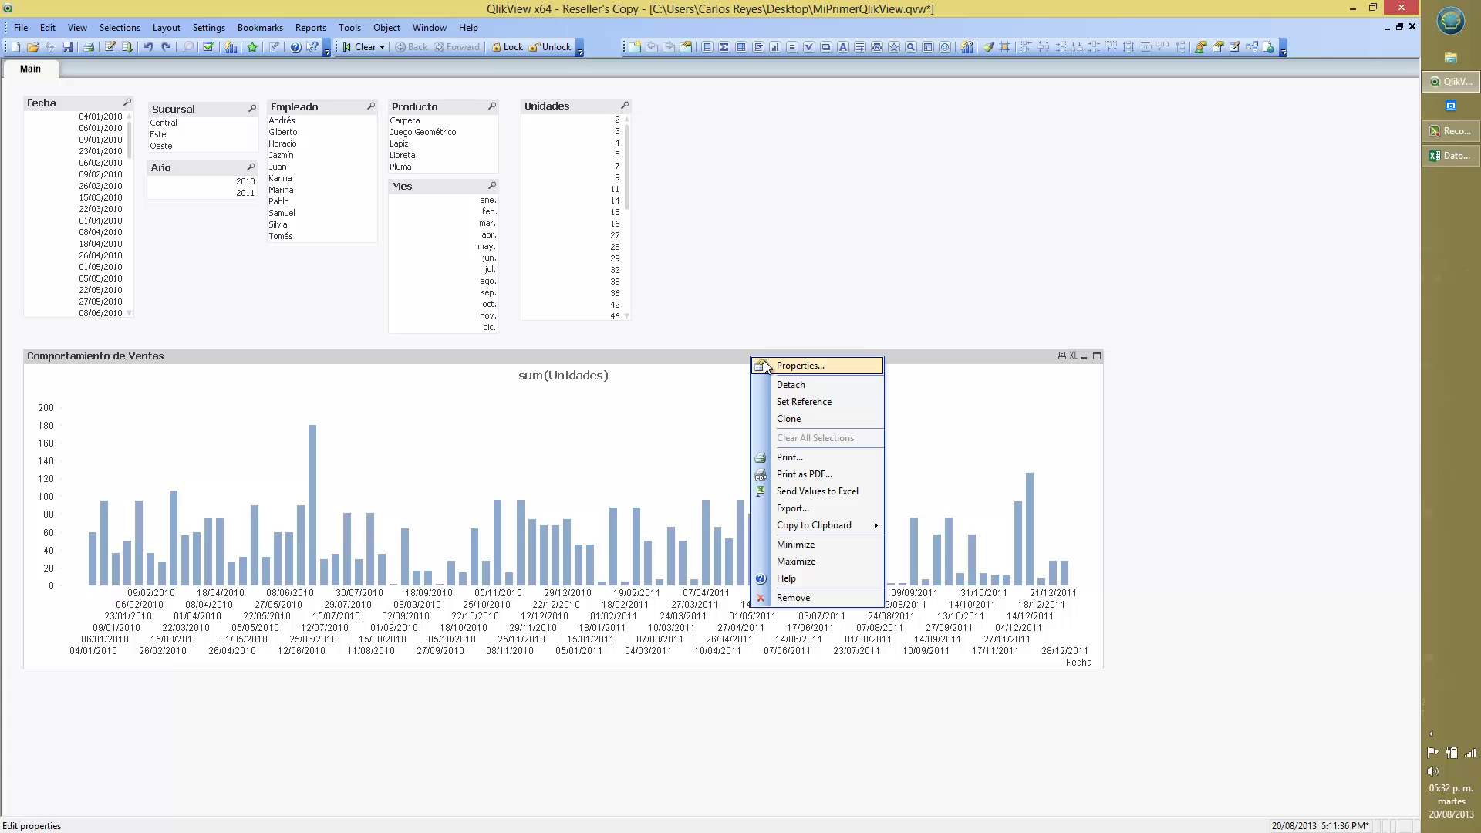
{"action": "left_click", "coordinate": [794, 366]}
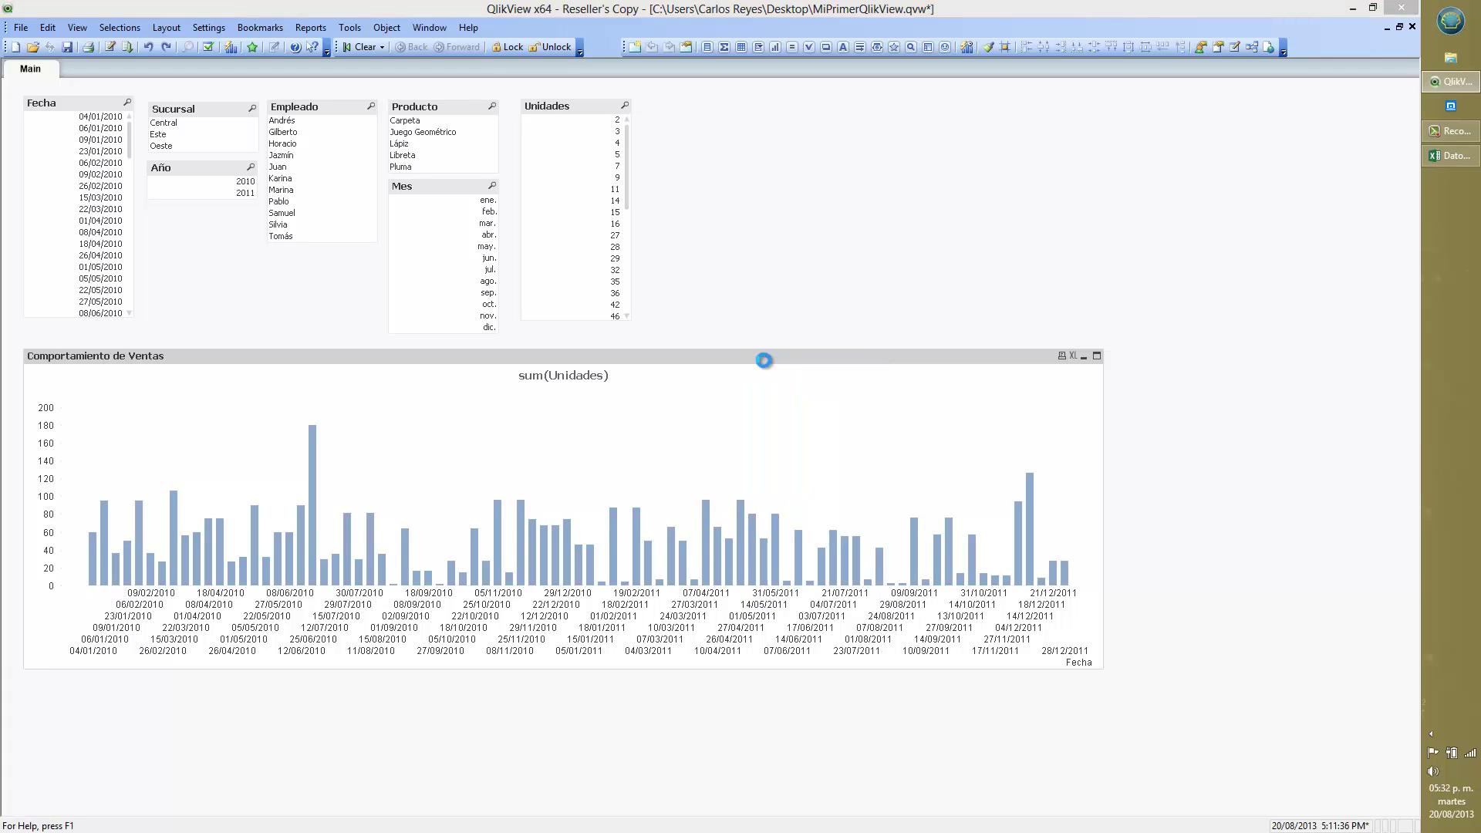
{"action": "left_click_drag", "start_coordinate": [806, 201], "coordinate": [995, 100]}
{"action": "left_click", "coordinate": [721, 129]}
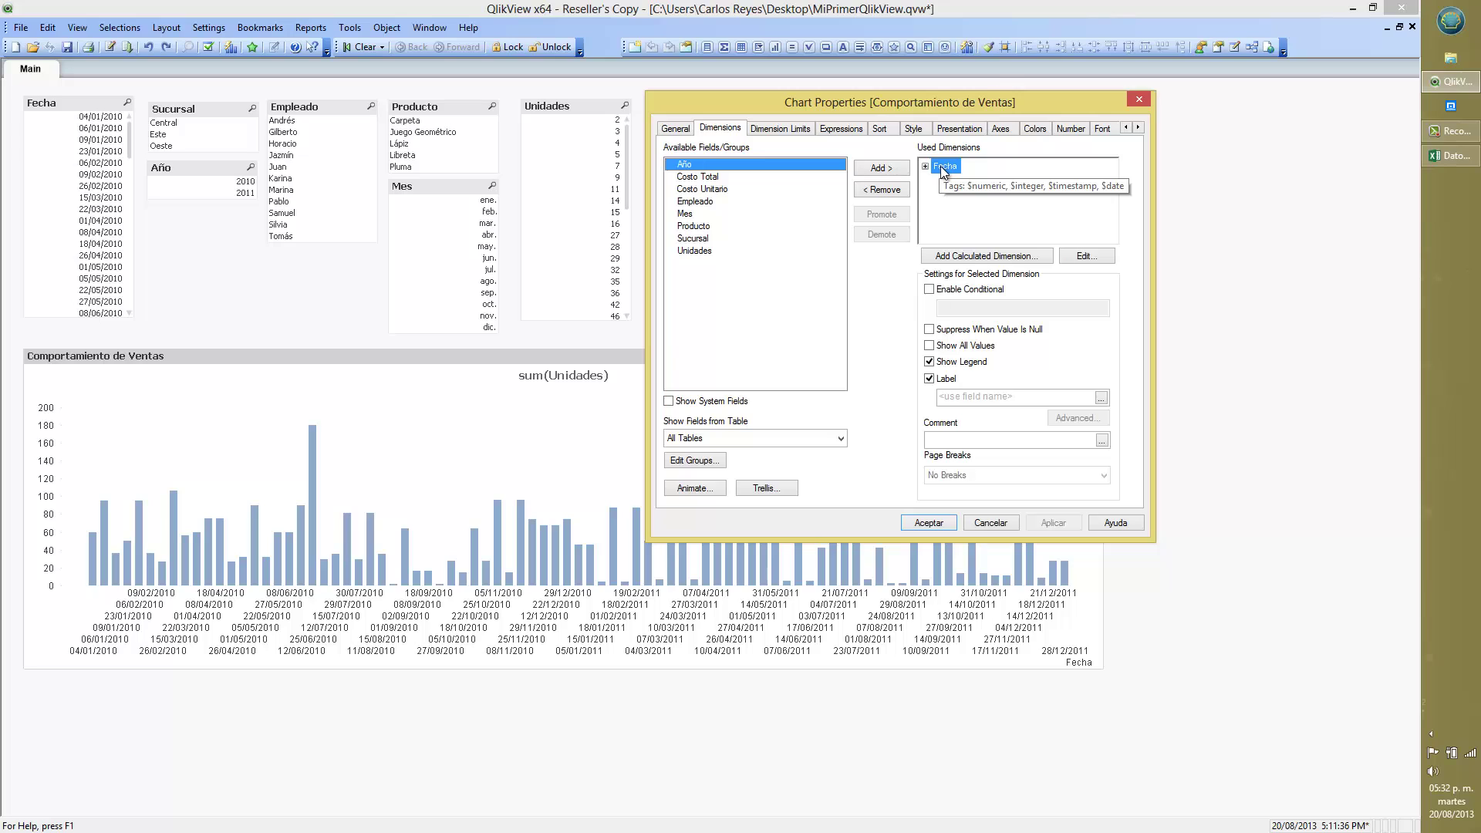
{"action": "left_click", "coordinate": [942, 168]}
{"action": "left_click", "coordinate": [876, 189]}
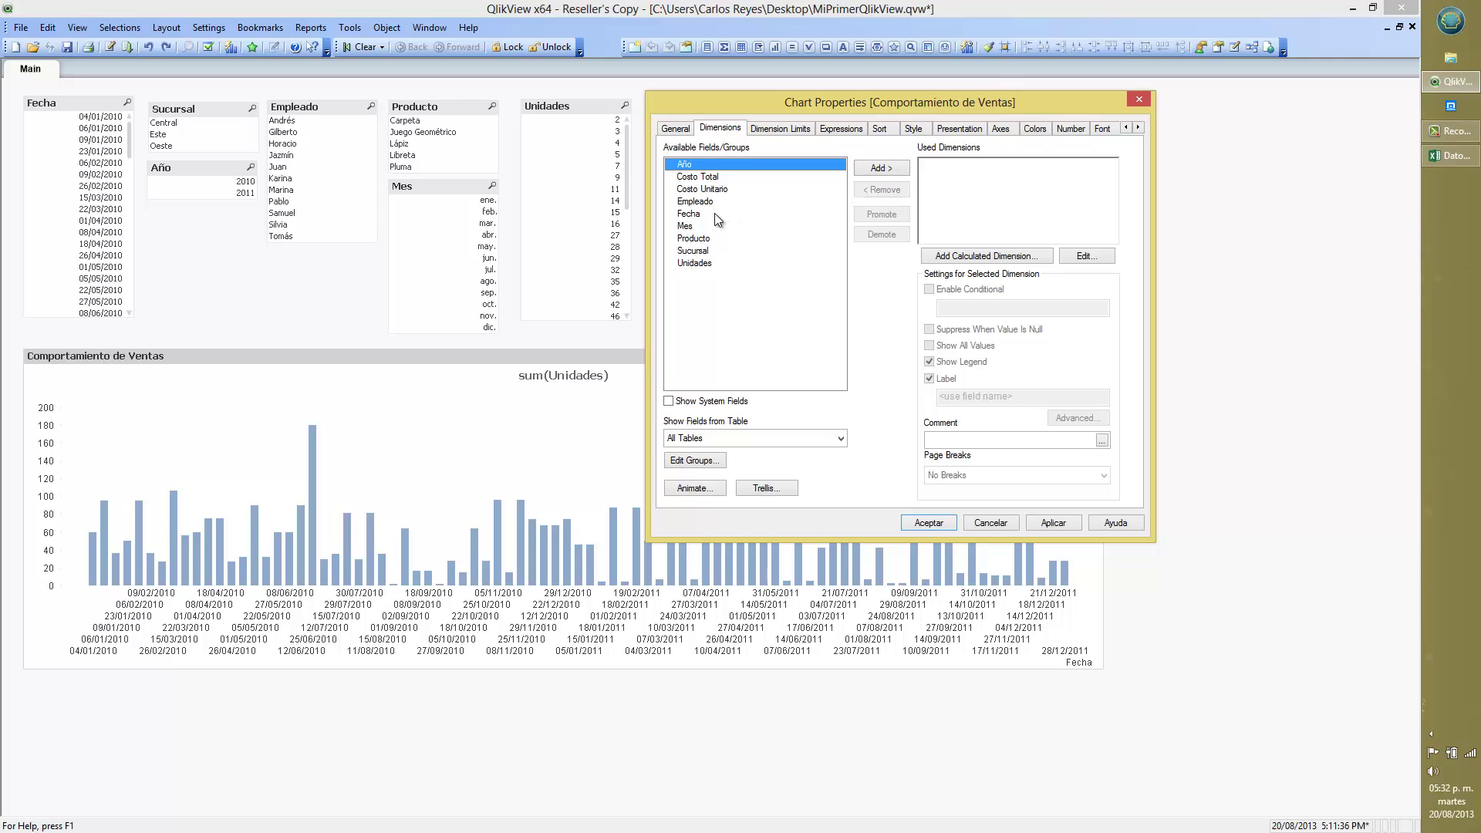
Step: Add Mes and Año, in that order, as the chart's dimensions and accept the properties
{"action": "left_click", "coordinate": [697, 227]}
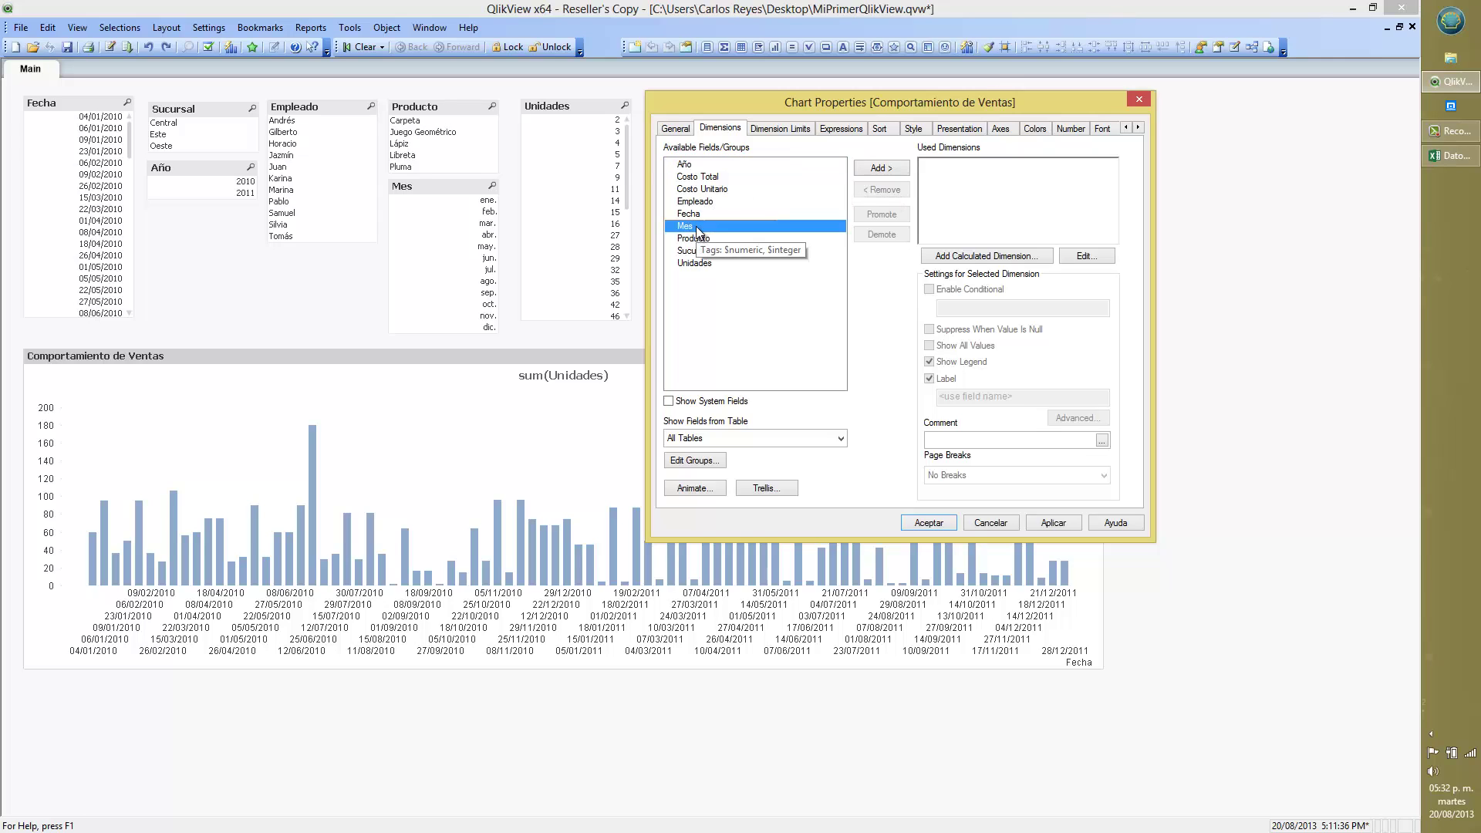
{"action": "double_click", "coordinate": [697, 228]}
{"action": "double_click", "coordinate": [692, 164]}
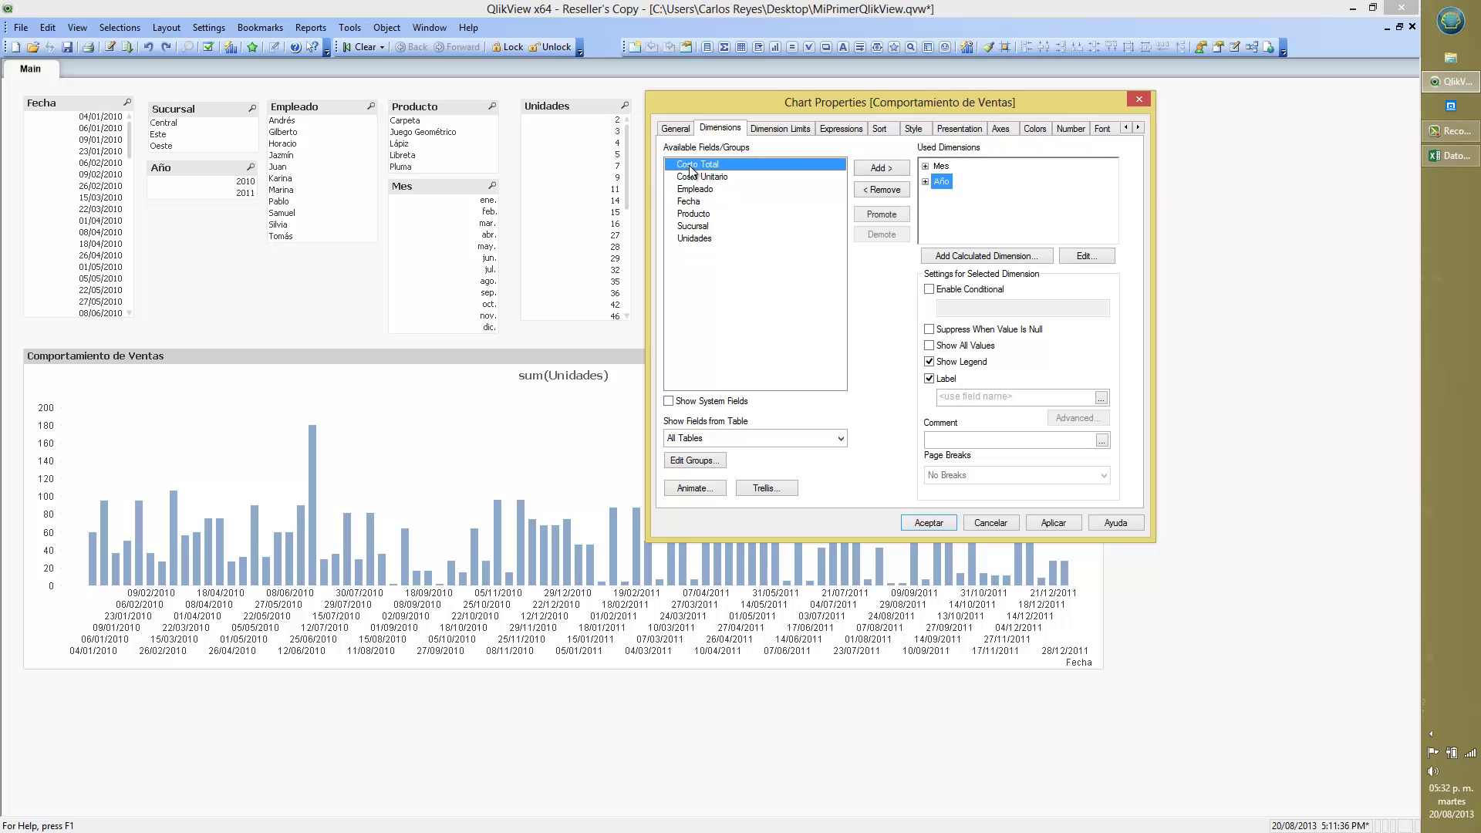
{"action": "left_click", "coordinate": [928, 524]}
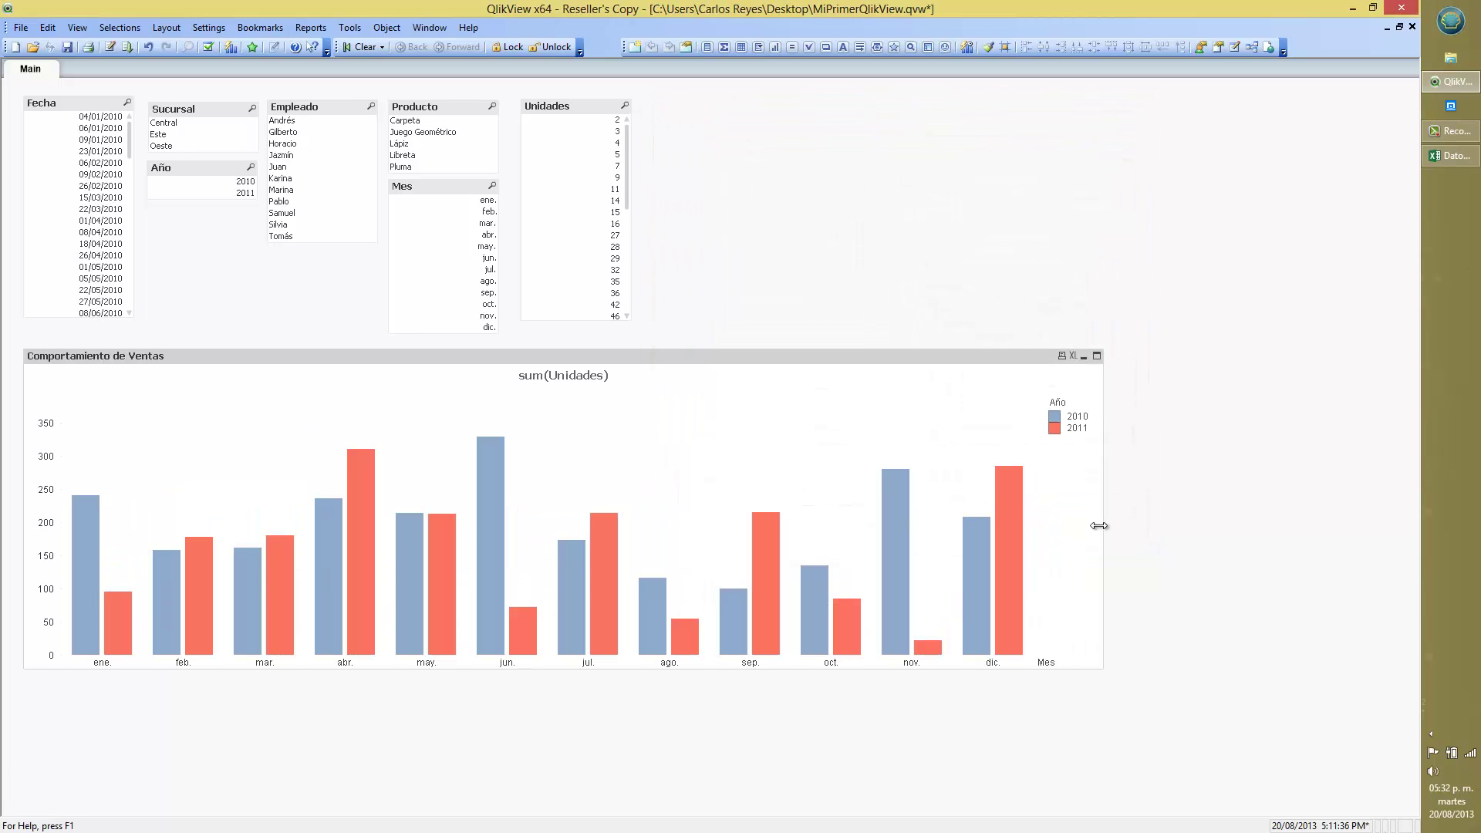
Step: Narrow the Comportamiento de Ventas chart so it ends level with the Unidades list box, and deselect it
{"action": "left_click_drag", "start_coordinate": [1100, 525], "coordinate": [630, 525]}
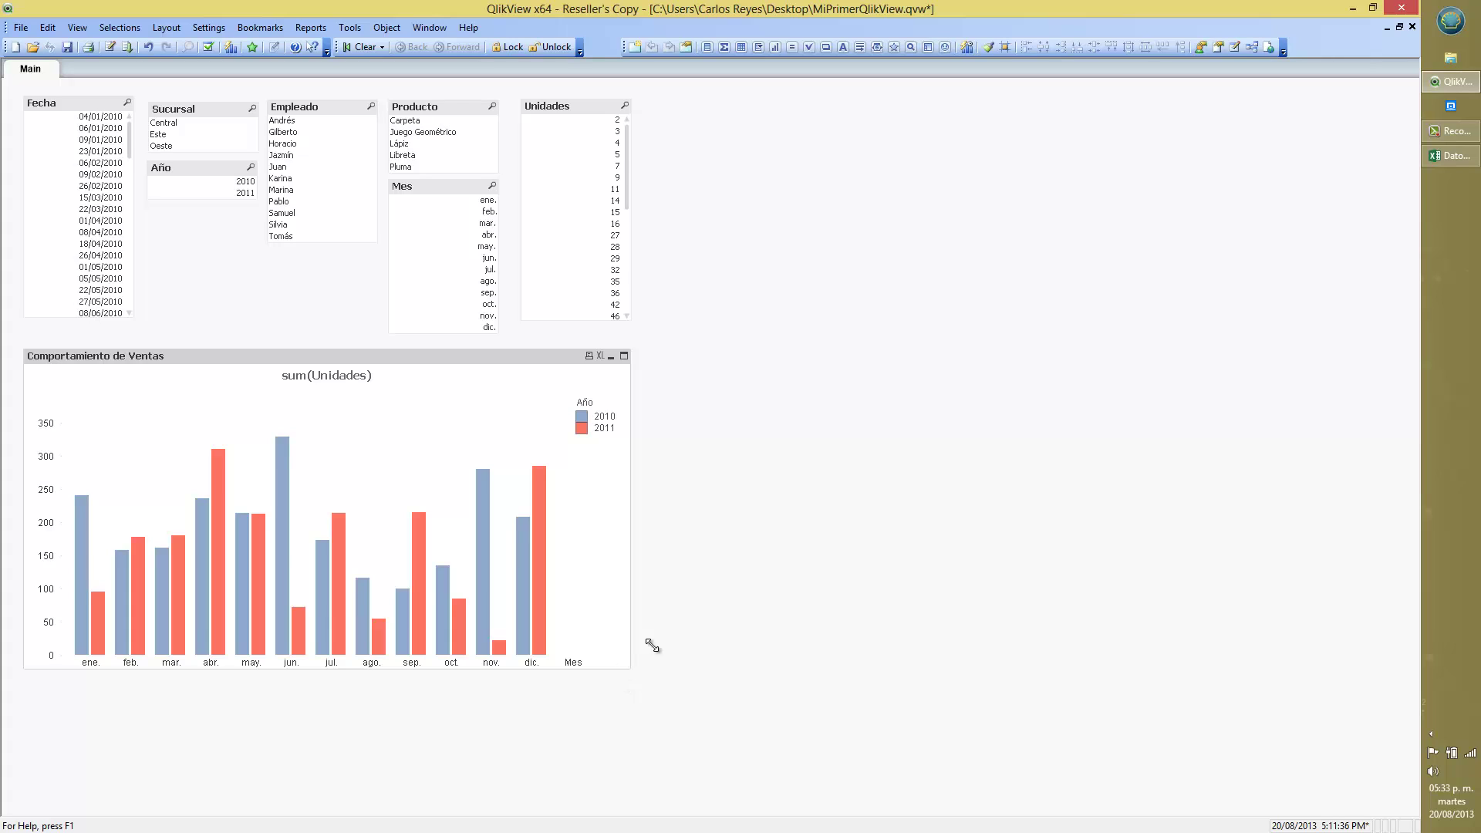
{"action": "left_click", "coordinate": [755, 444]}
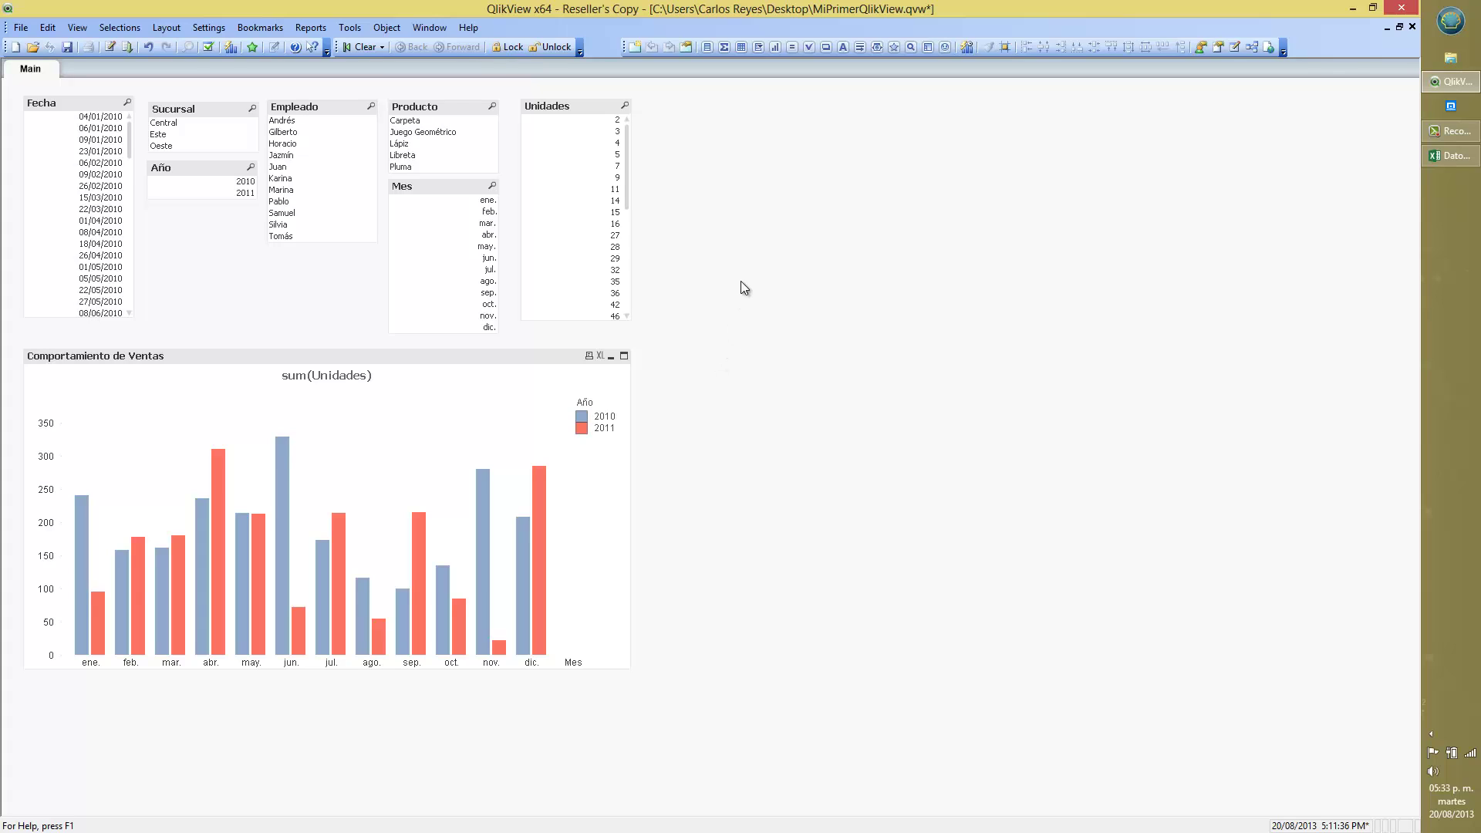
Step: Start a new chart of the pivot table type and go on to its dimensions
{"action": "left_click", "coordinate": [775, 50]}
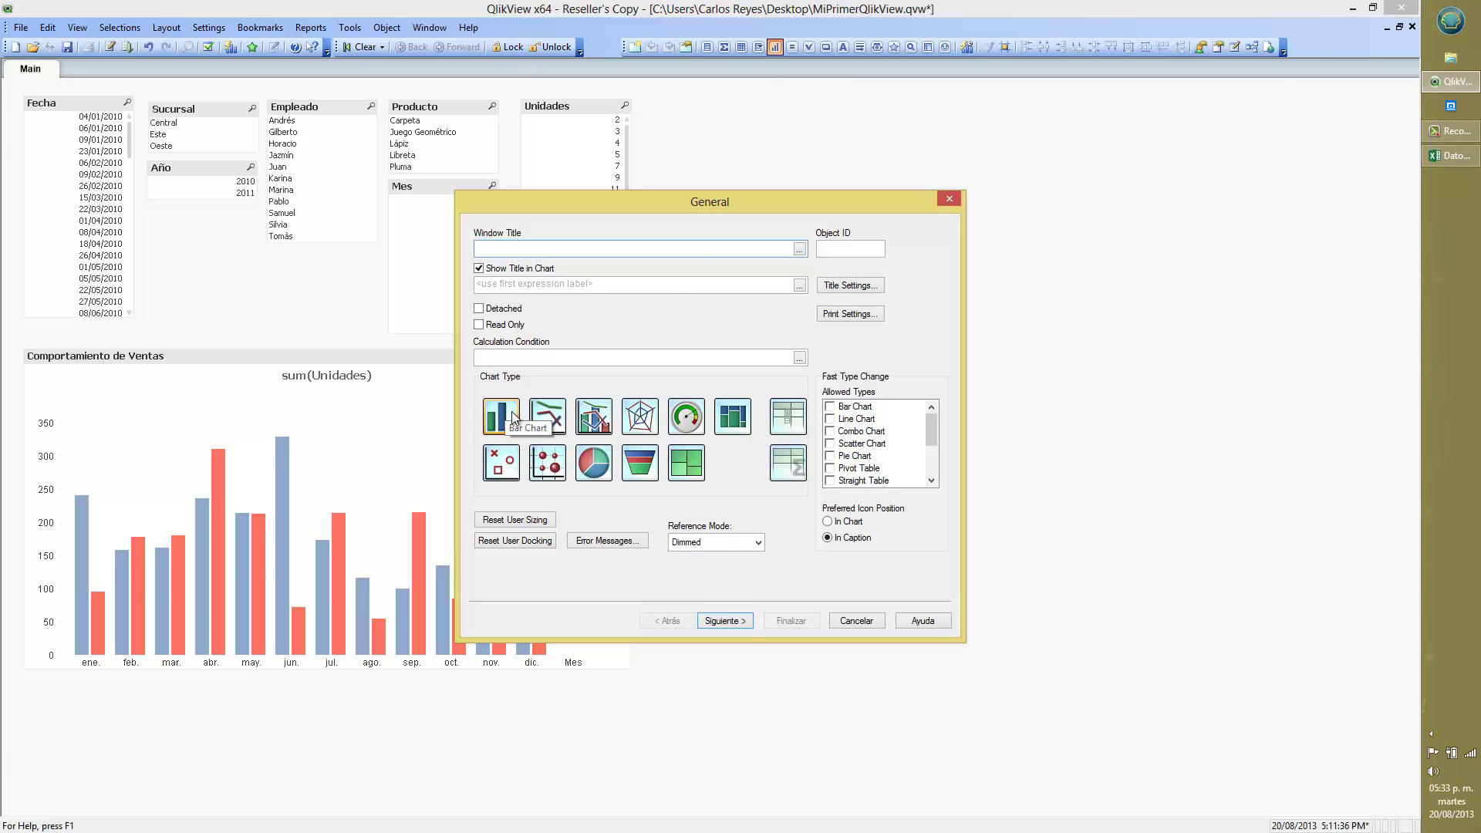
{"action": "left_click", "coordinate": [793, 419]}
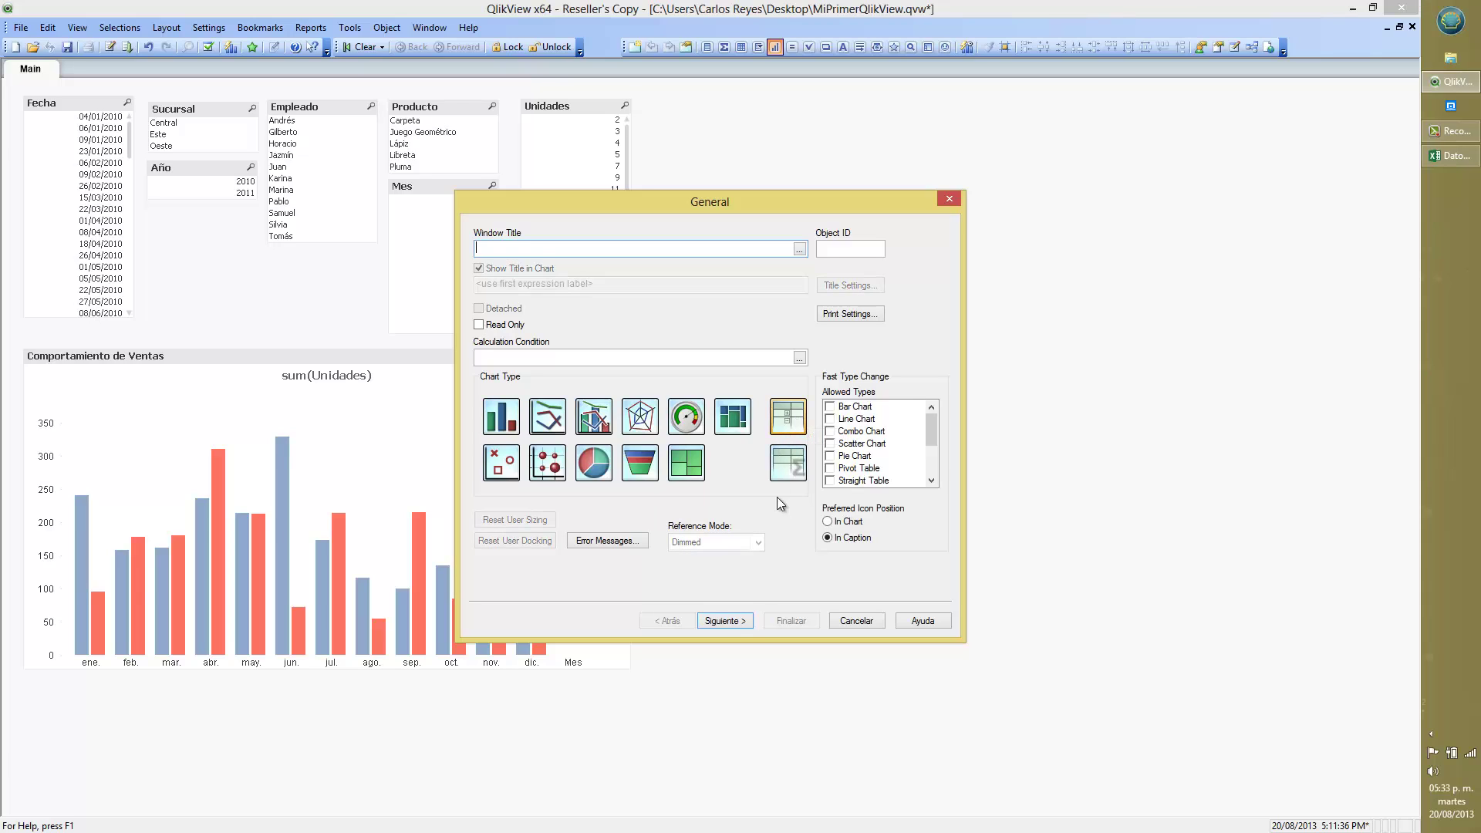
{"action": "left_click", "coordinate": [724, 621]}
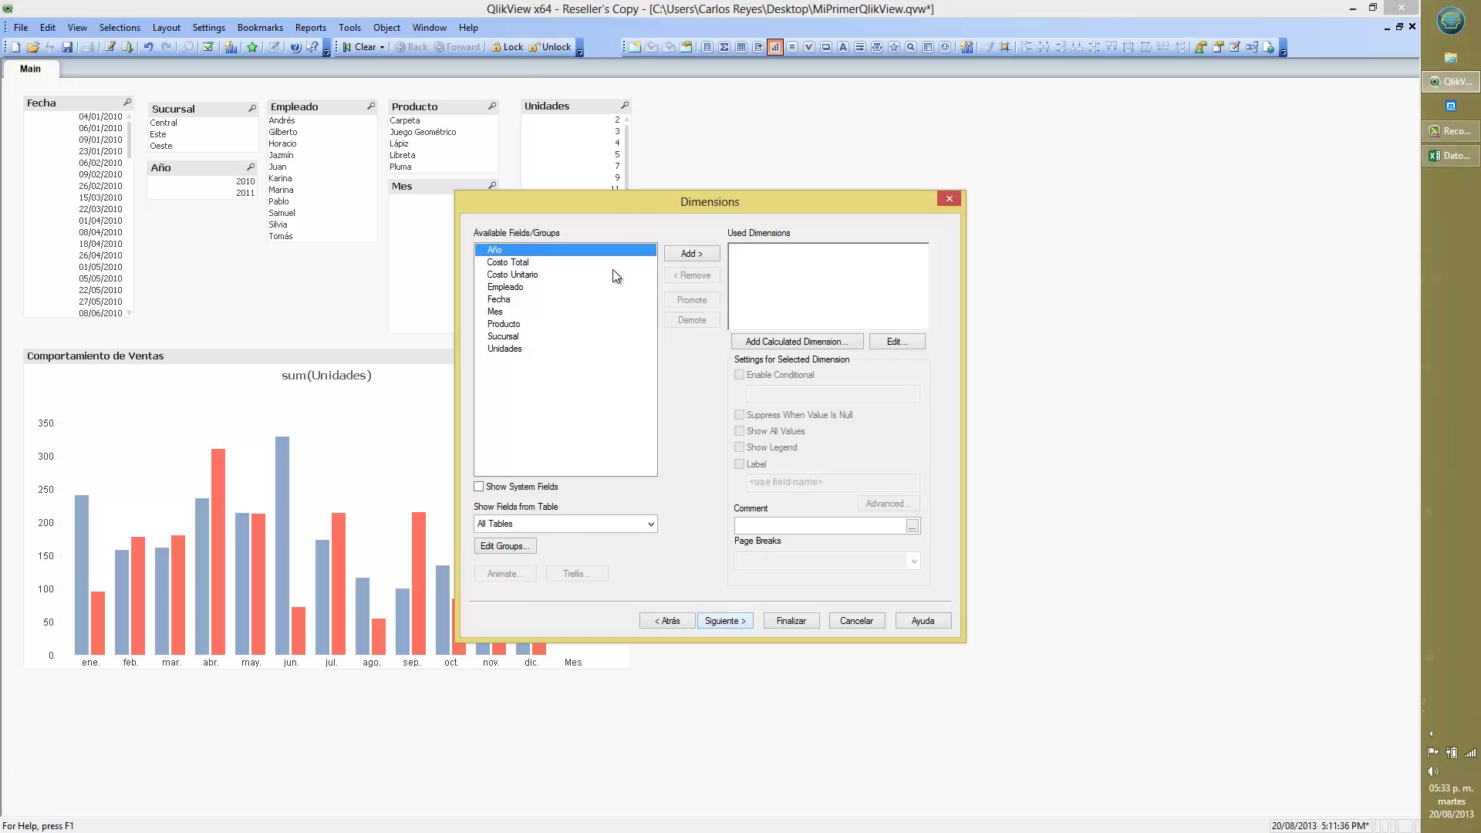
Step: Add Sucursal, Empleado and Producto, in that order, as the pivot table's dimensions and go on to its expressions
{"action": "left_click_drag", "start_coordinate": [638, 193], "coordinate": [793, 331]}
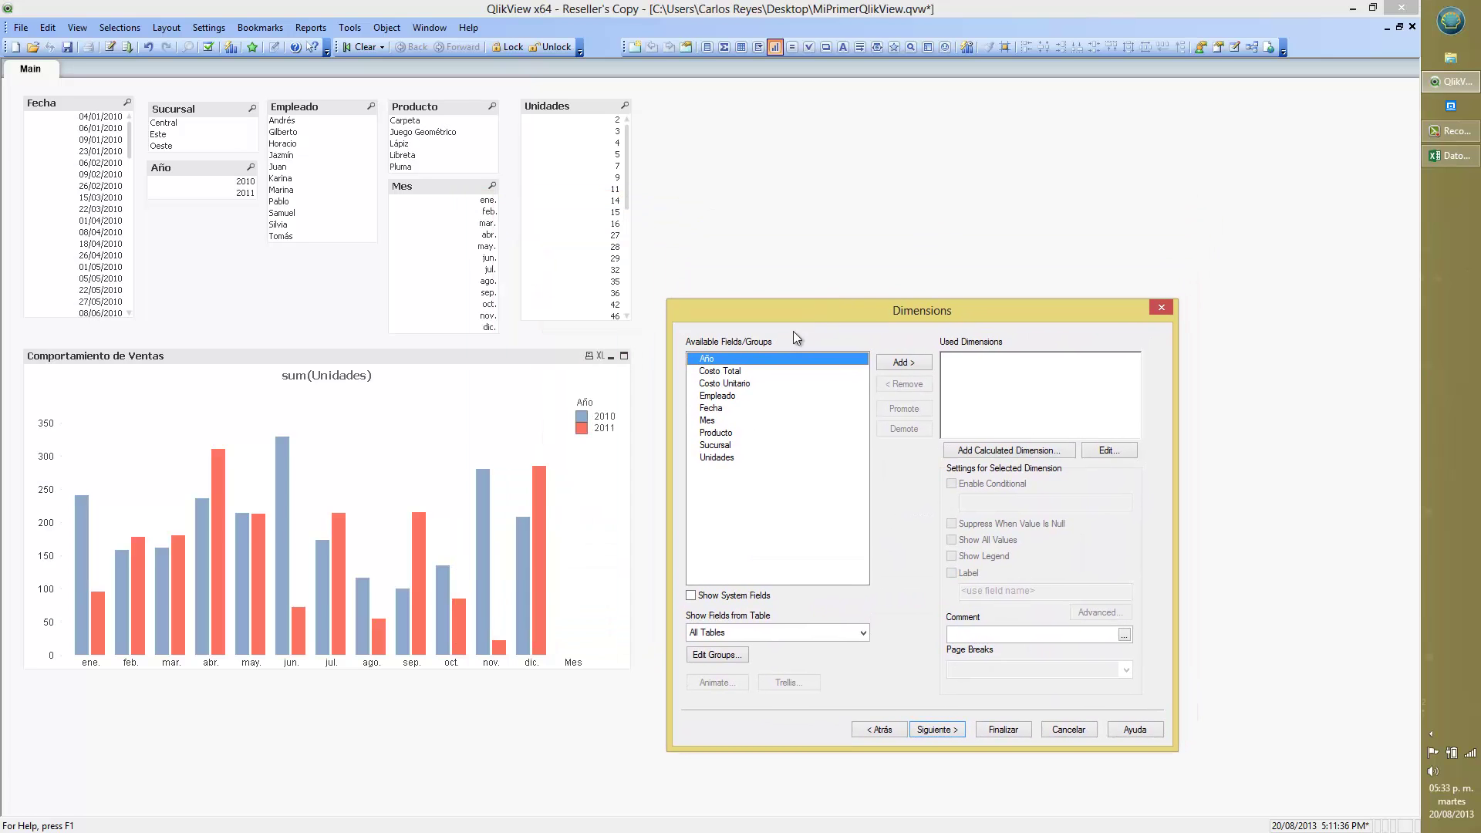
{"action": "double_click", "coordinate": [729, 446]}
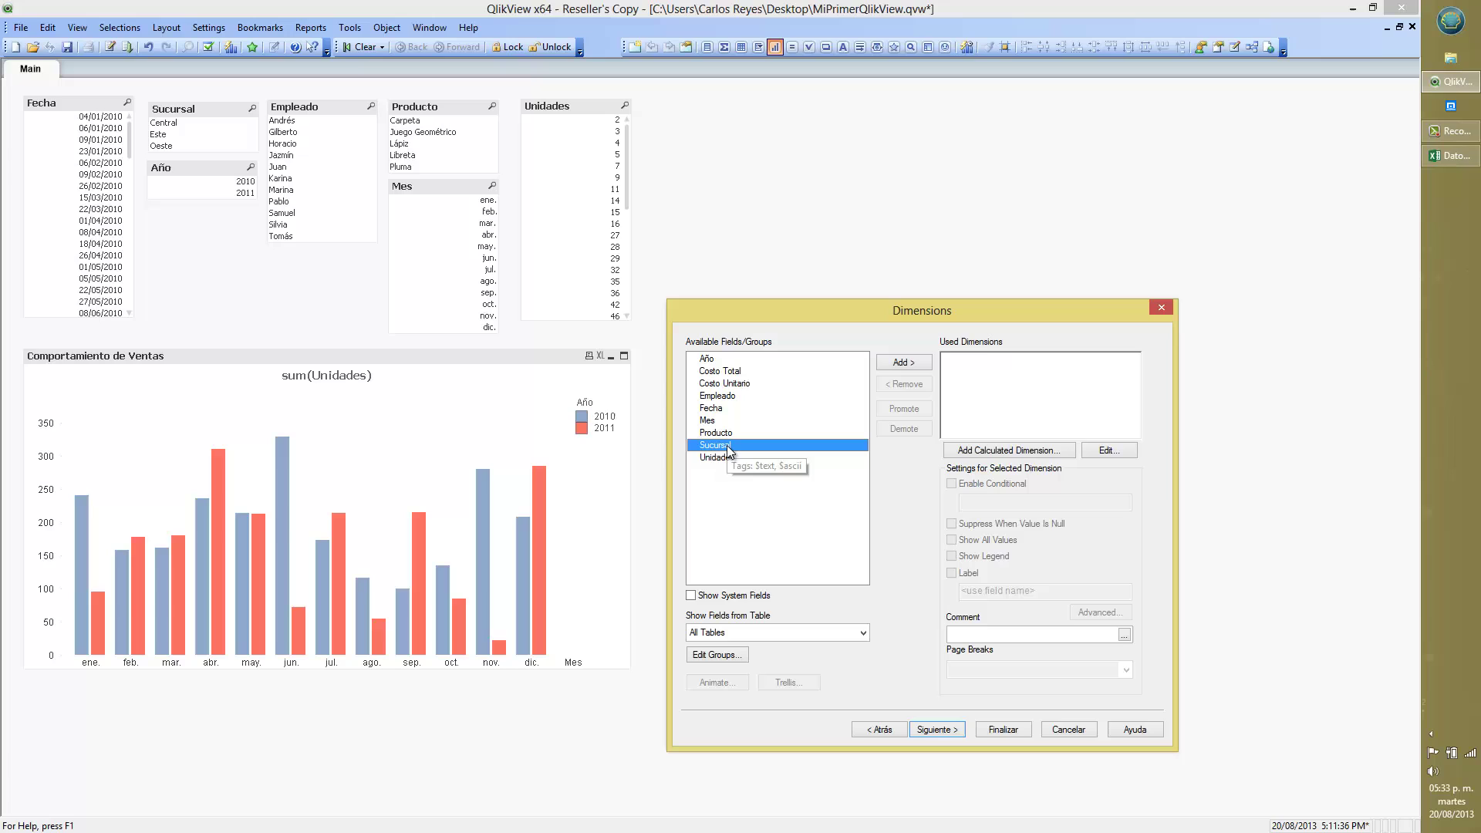
{"action": "double_click", "coordinate": [729, 396]}
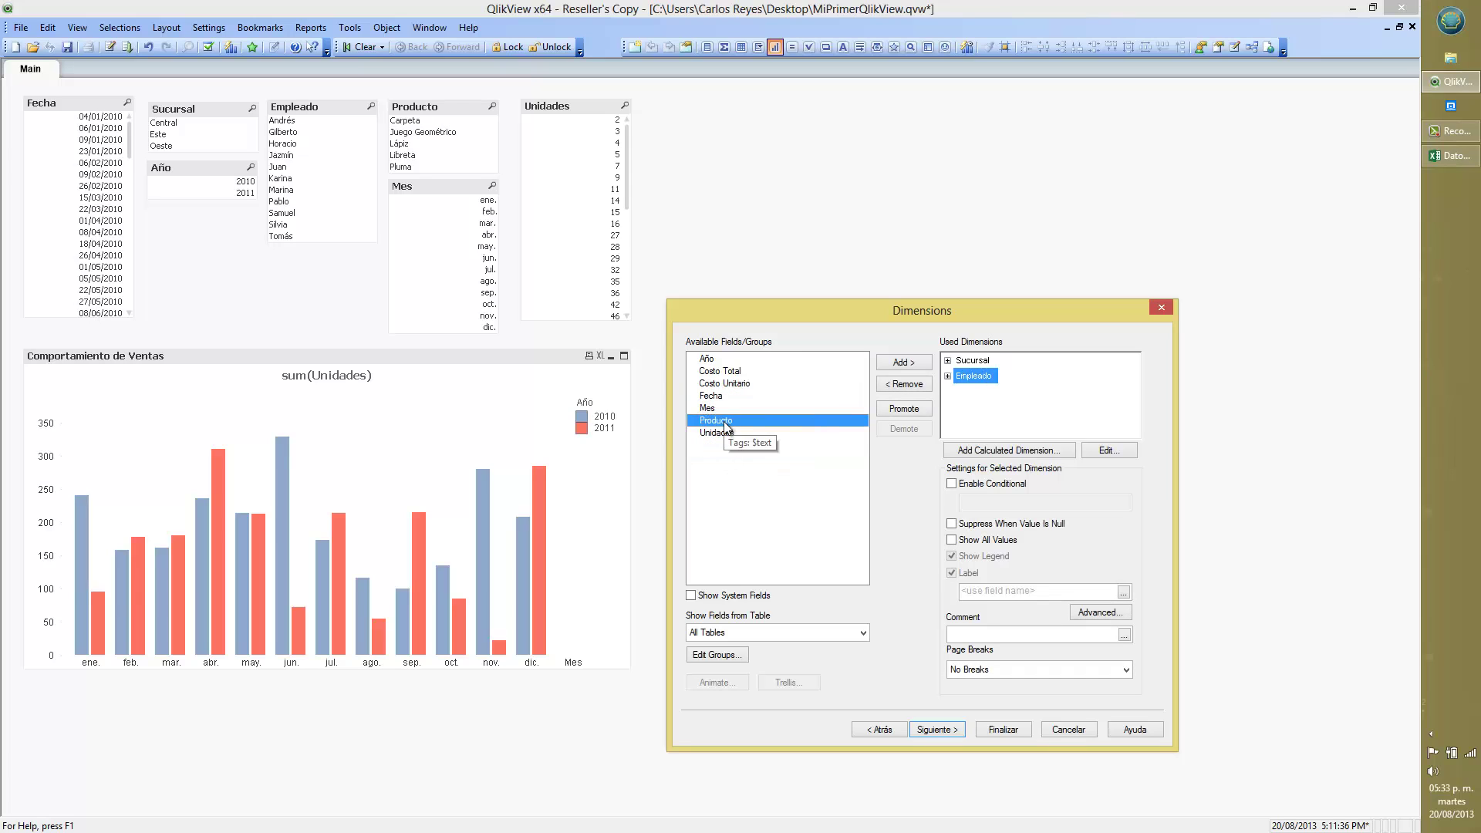
{"action": "double_click", "coordinate": [729, 420]}
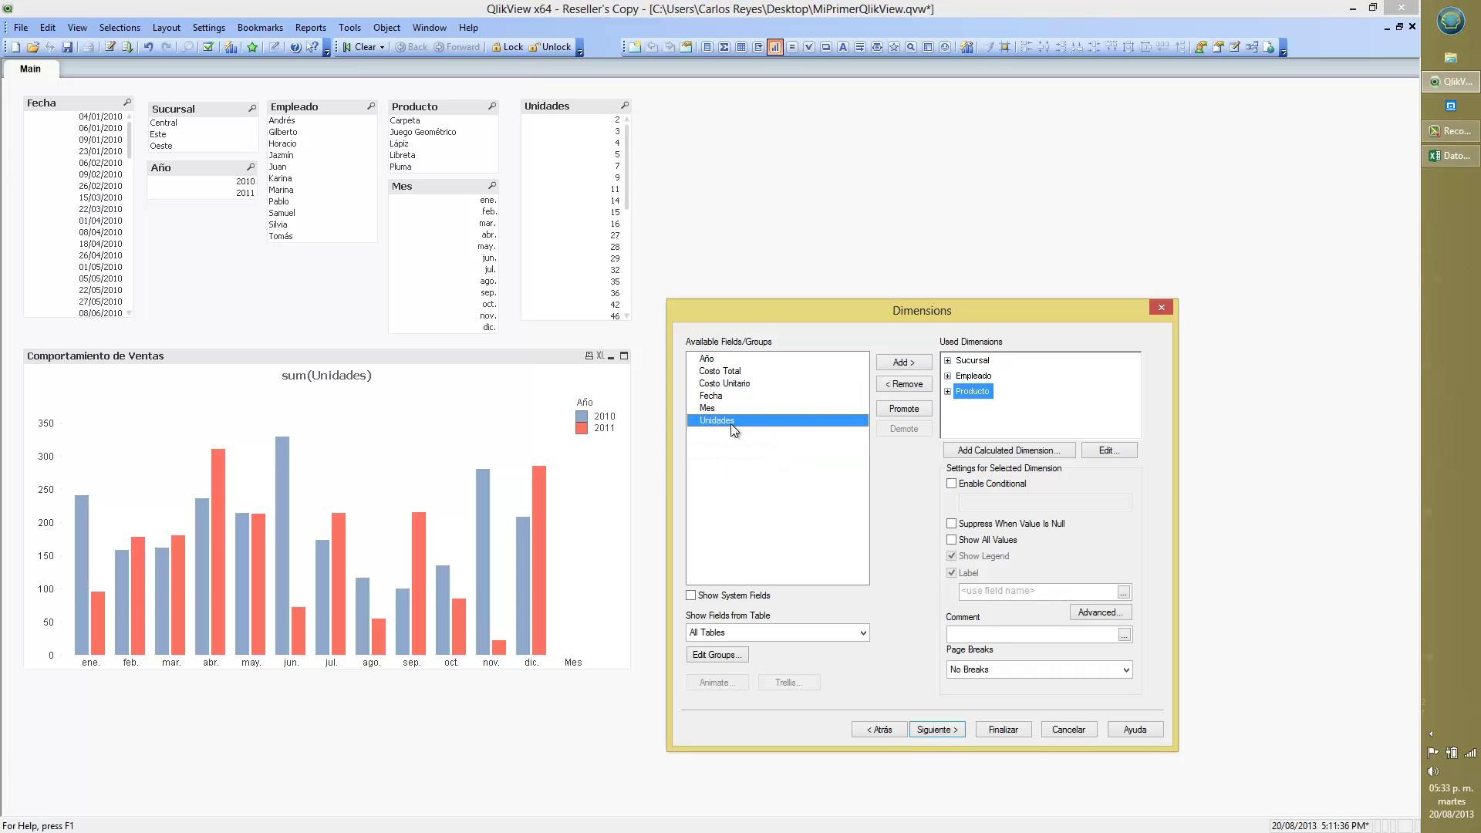
{"action": "left_click", "coordinate": [957, 729]}
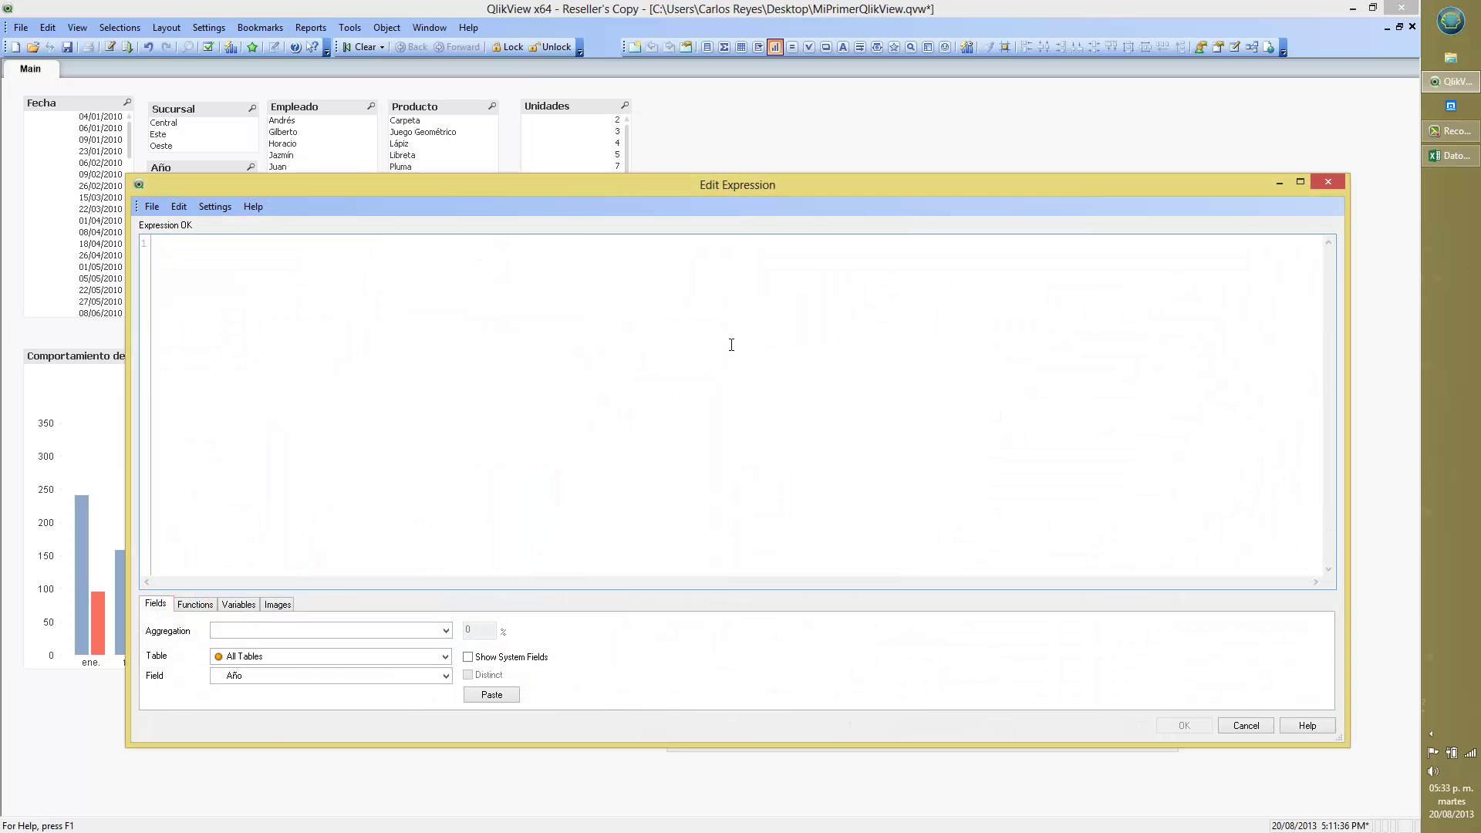
Step: Define the pivot table's first expression as sum(Unidades) and accept it
{"action": "left_click_drag", "start_coordinate": [505, 189], "coordinate": [452, 173]}
{"action": "type", "text": "s"}
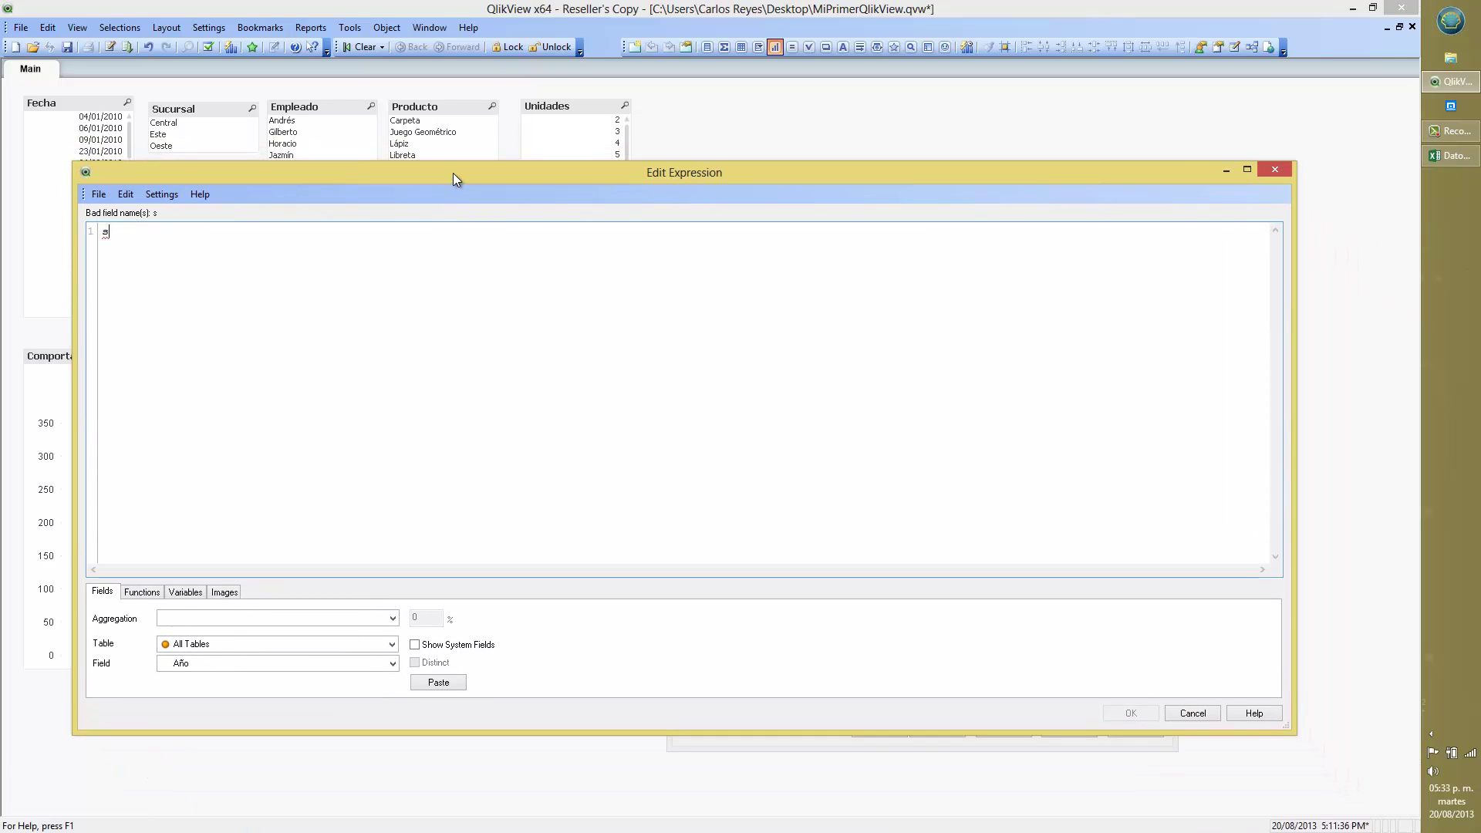
{"action": "type", "text": "um()Unid"}
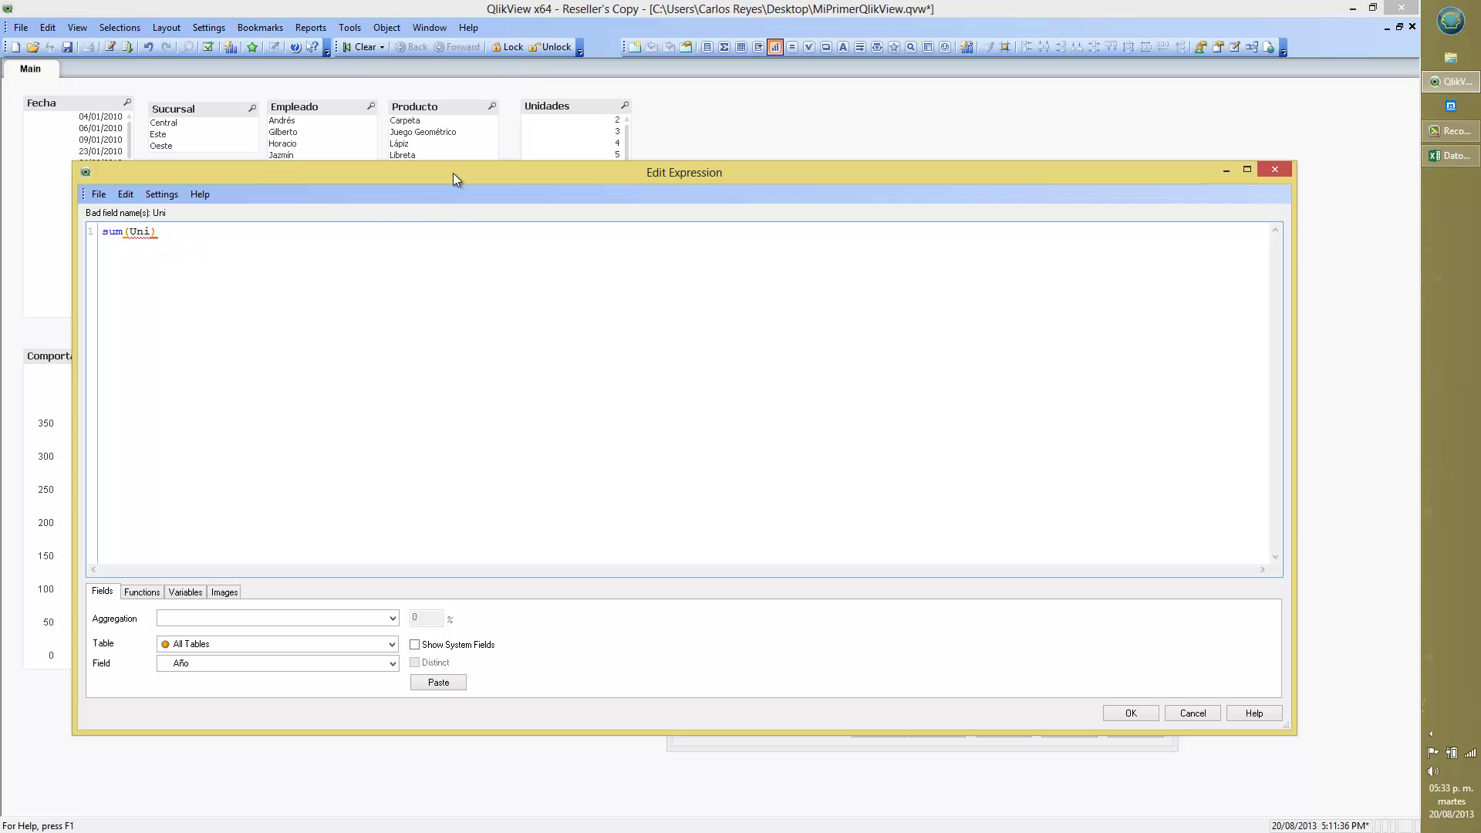
{"action": "key", "text": "Return"}
{"action": "left_click", "coordinate": [652, 292]}
{"action": "left_click", "coordinate": [1131, 714]}
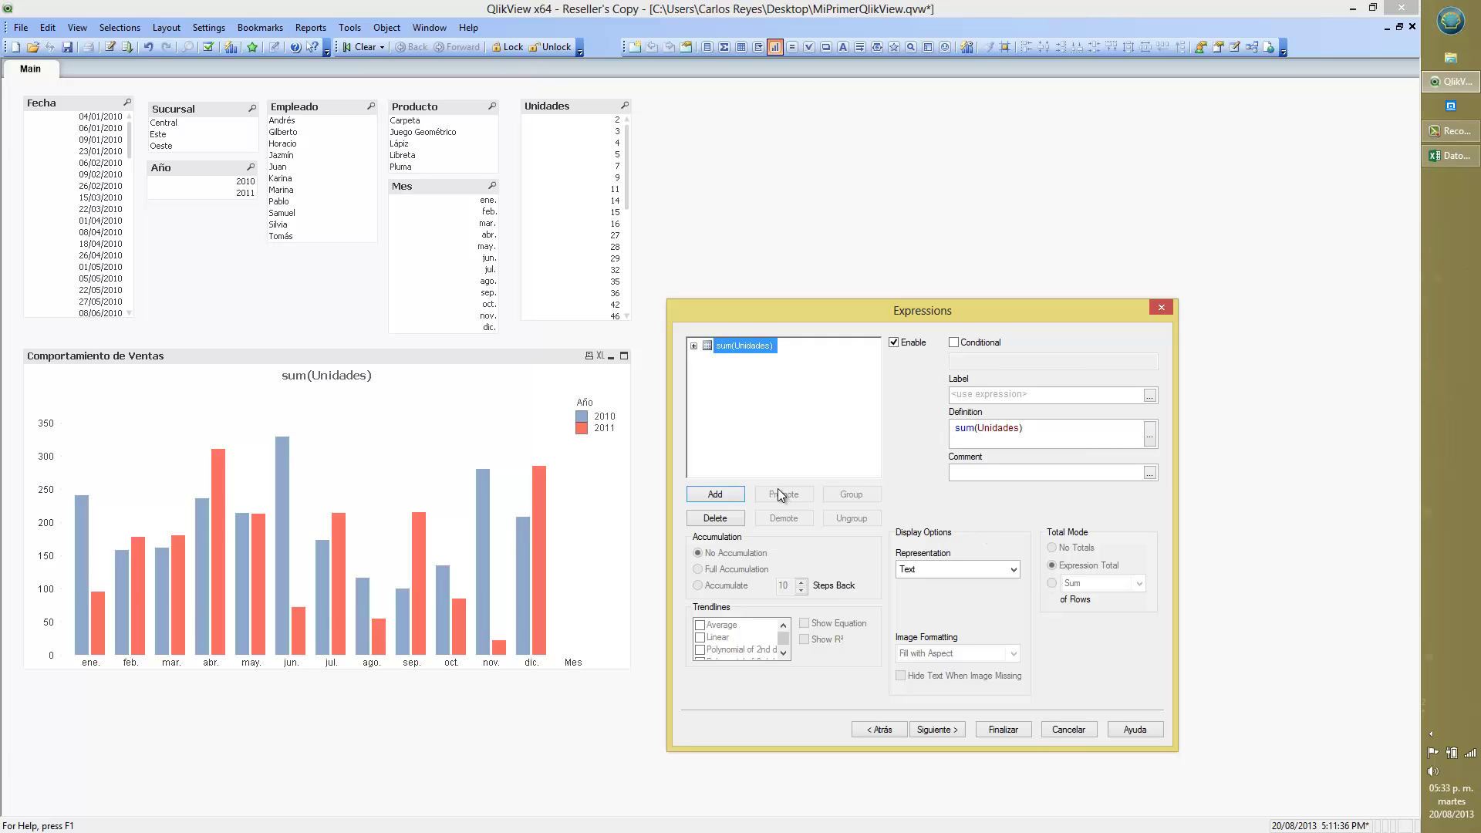
Step: Add a second expression to the pivot table, opening its expression editor
{"action": "left_click_drag", "start_coordinate": [798, 301], "coordinate": [824, 264]}
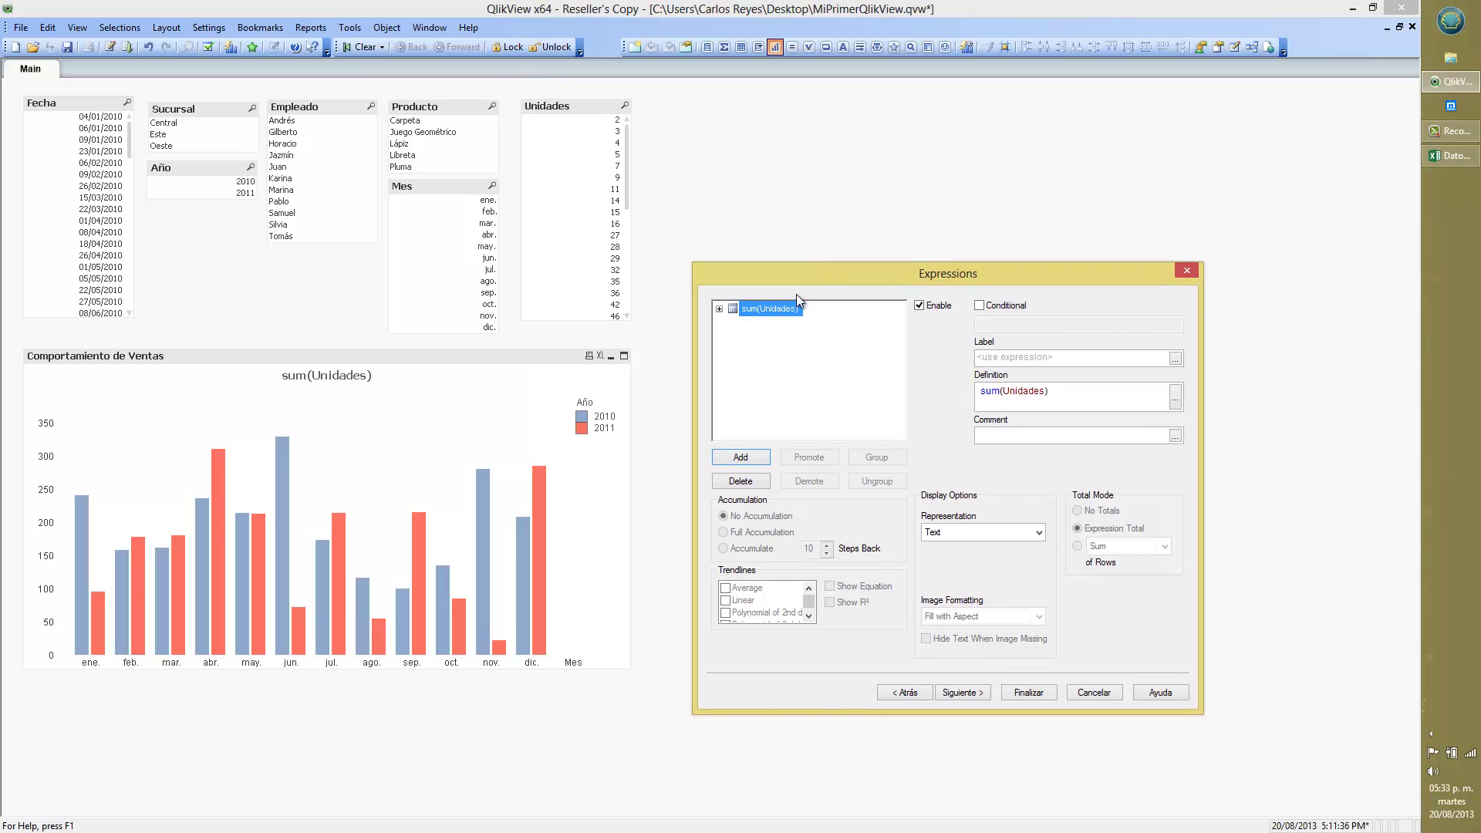
{"action": "left_click", "coordinate": [742, 459]}
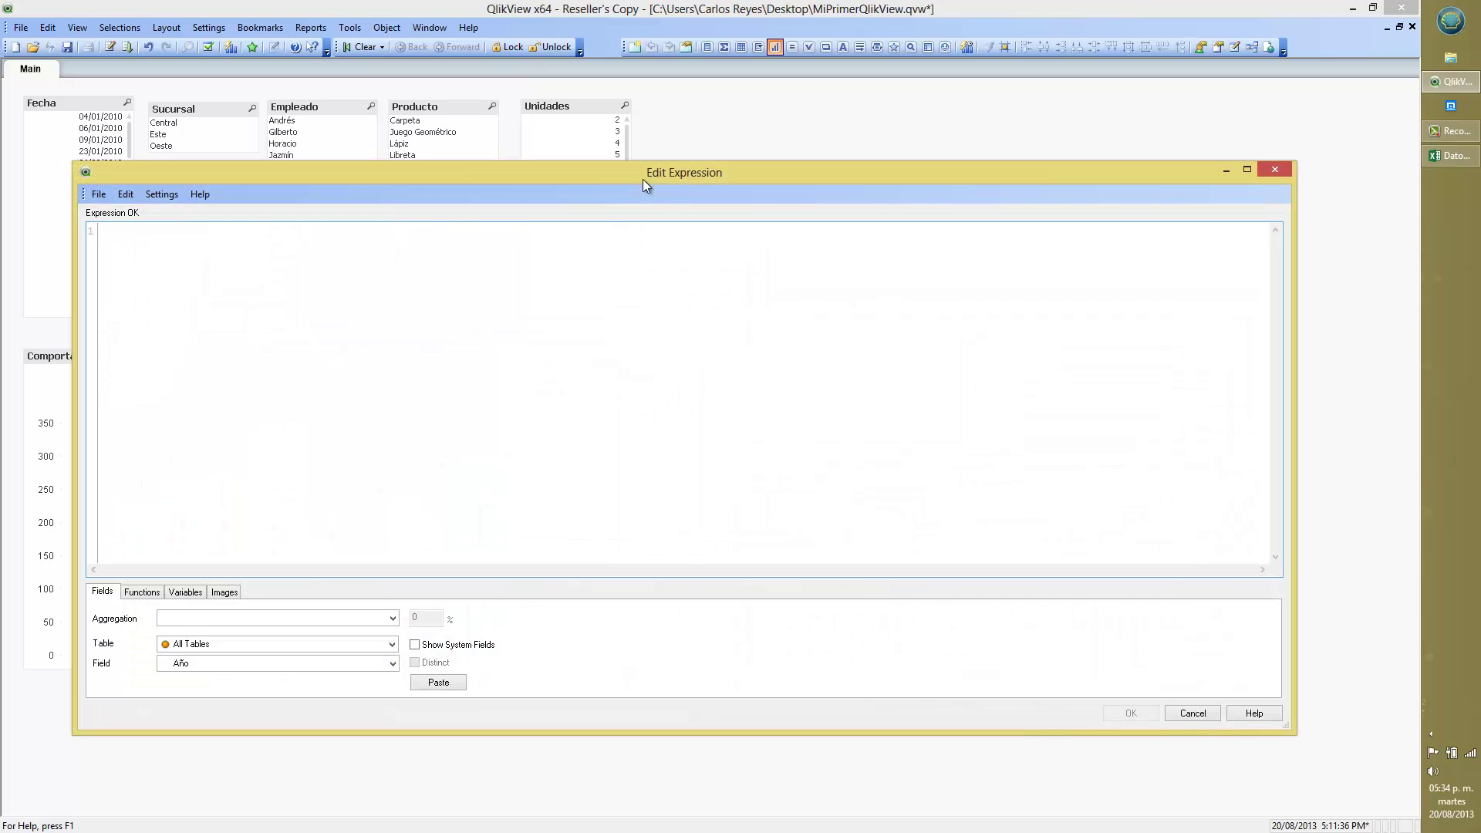
{"action": "left_click_drag", "start_coordinate": [659, 165], "coordinate": [631, 166]}
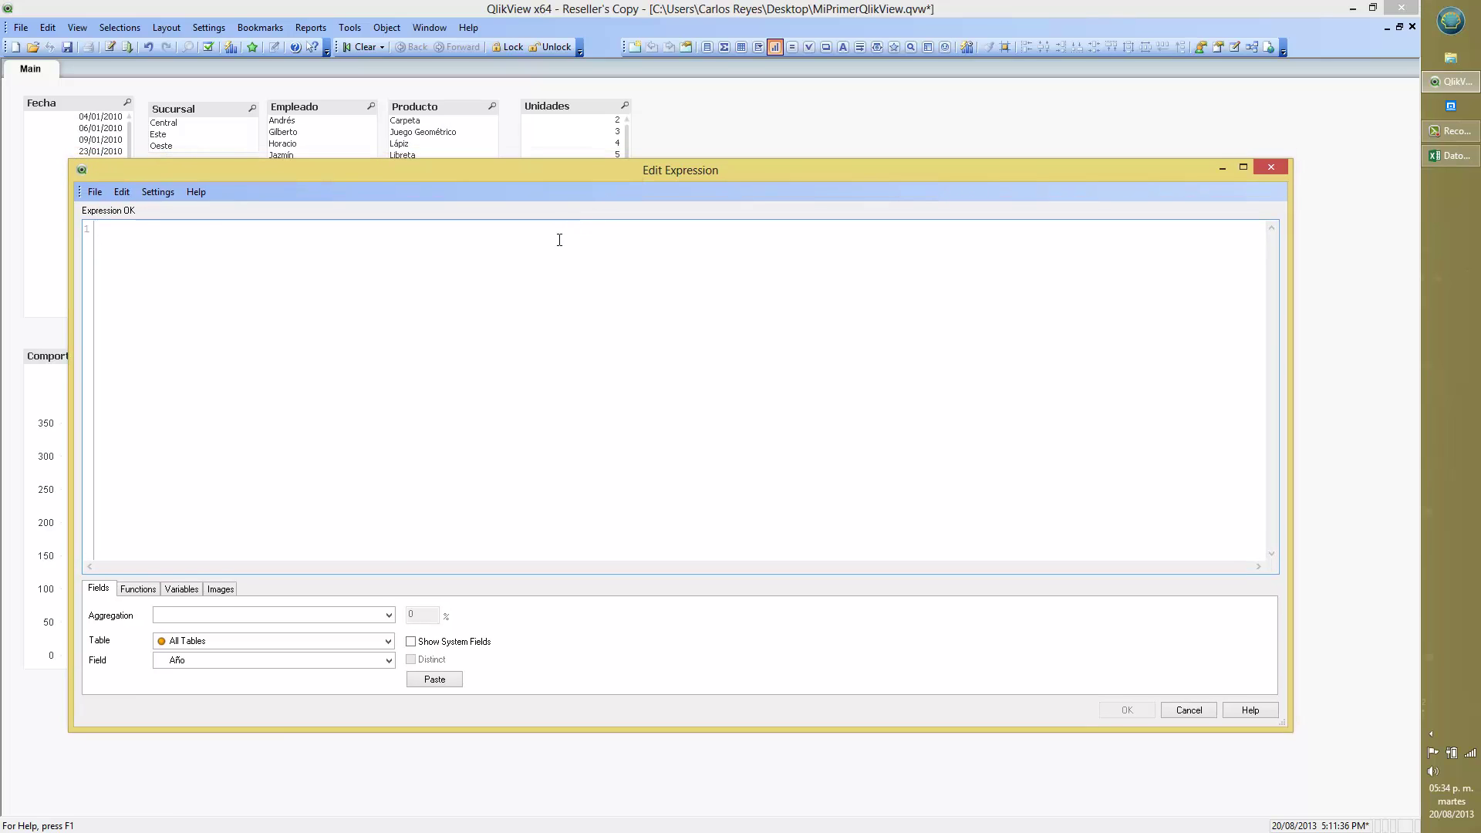
Step: Enter sum() as the second expression's text and look through the available aggregation functions
{"action": "type", "text": "sum()"}
{"action": "left_click", "coordinate": [247, 614]}
{"action": "key", "text": "Down"}
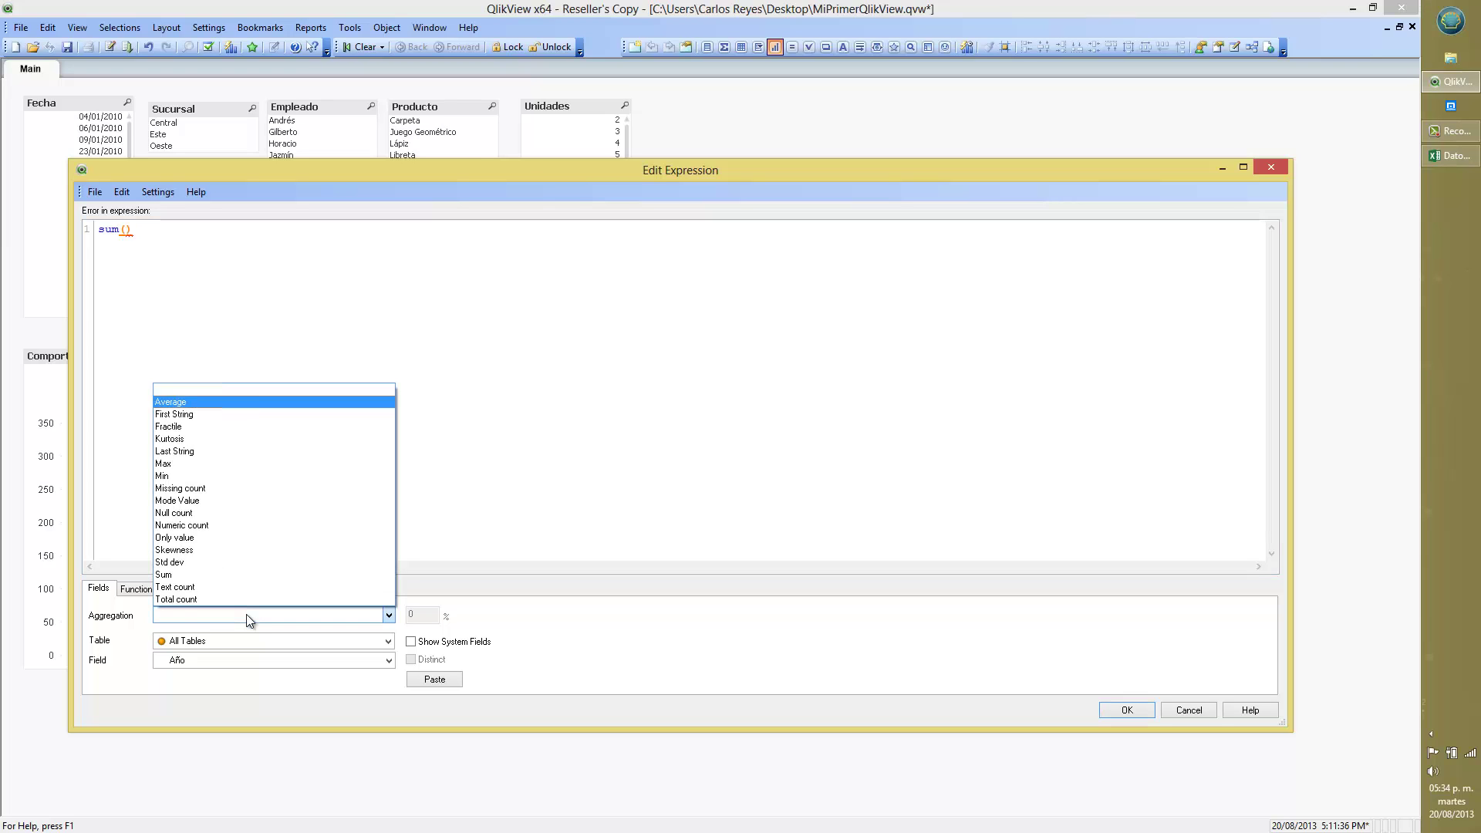
{"action": "key", "text": "Down"}
{"action": "key", "text": "Up"}
{"action": "key", "text": "Down"}
{"action": "key", "text": "Down"}
{"action": "key", "text": "Down"}
{"action": "key", "text": "Down"}
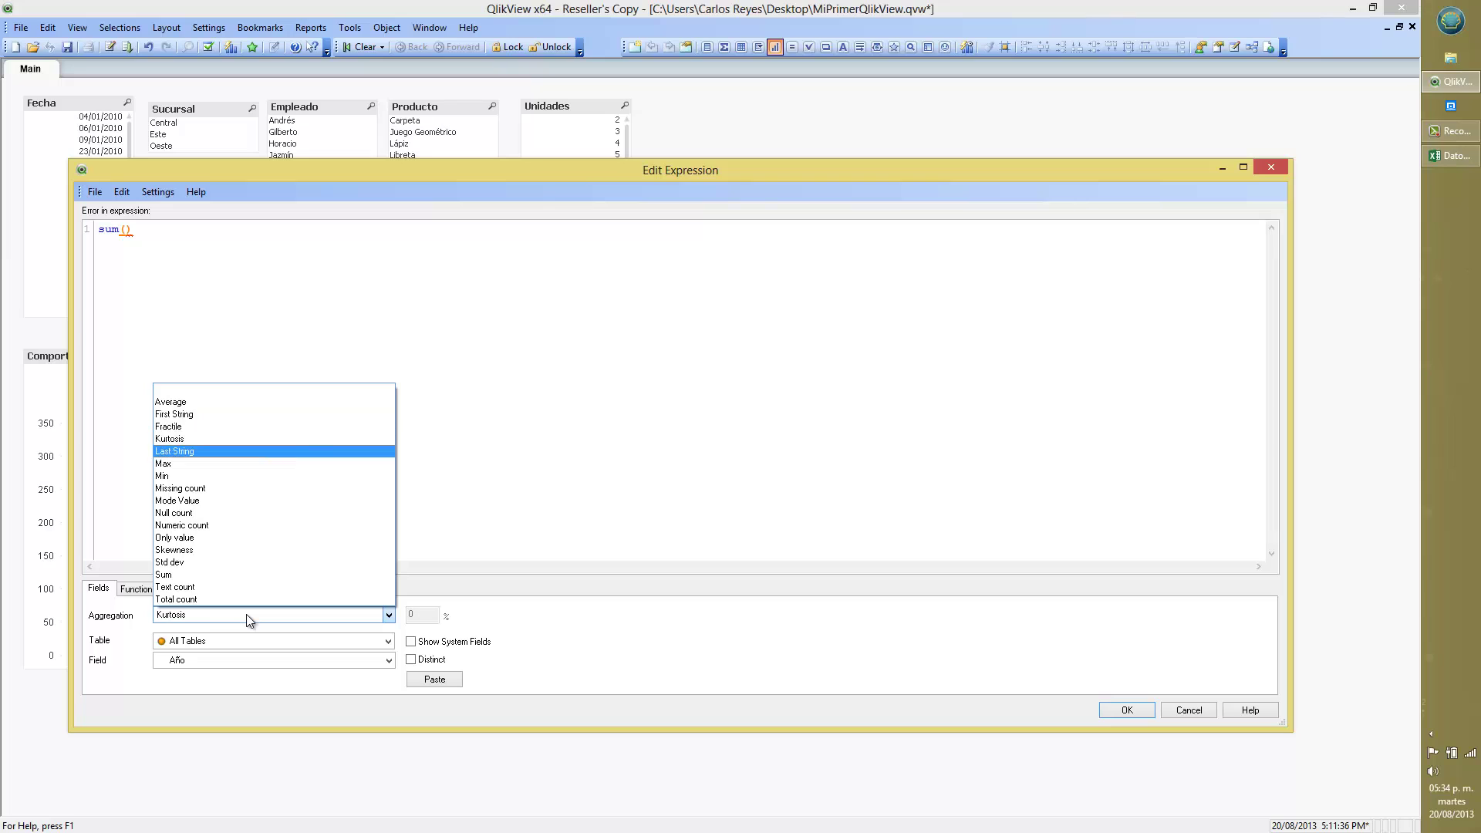
{"action": "key", "text": "Up"}
{"action": "key", "text": "Up"}
{"action": "key", "text": "Up"}
{"action": "left_click", "coordinate": [247, 615]}
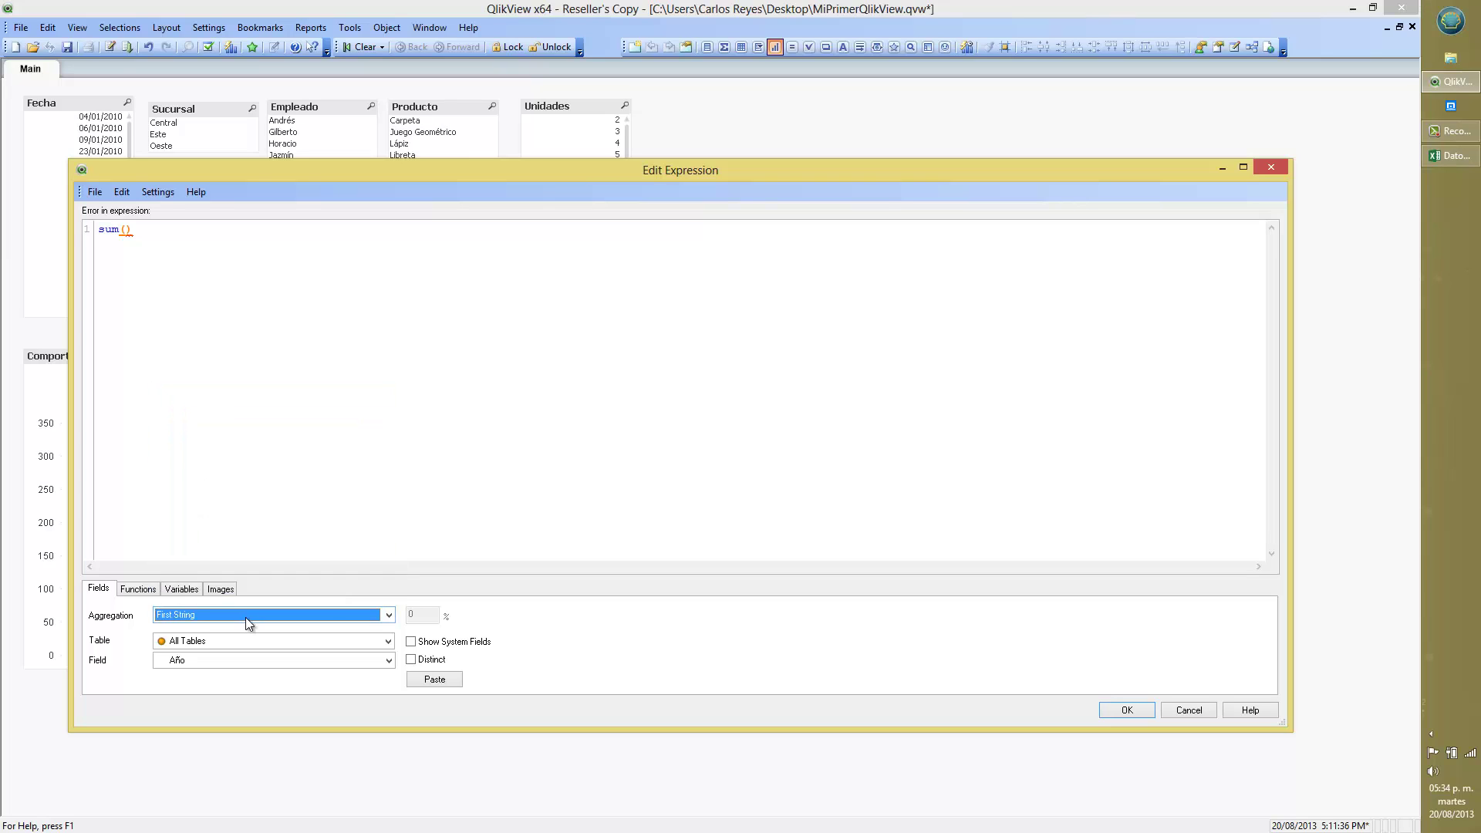
Step: Choose Ventas$ as the source table for the second expression
{"action": "double_click", "coordinate": [243, 637]}
{"action": "left_click", "coordinate": [243, 638]}
{"action": "left_click", "coordinate": [243, 637]}
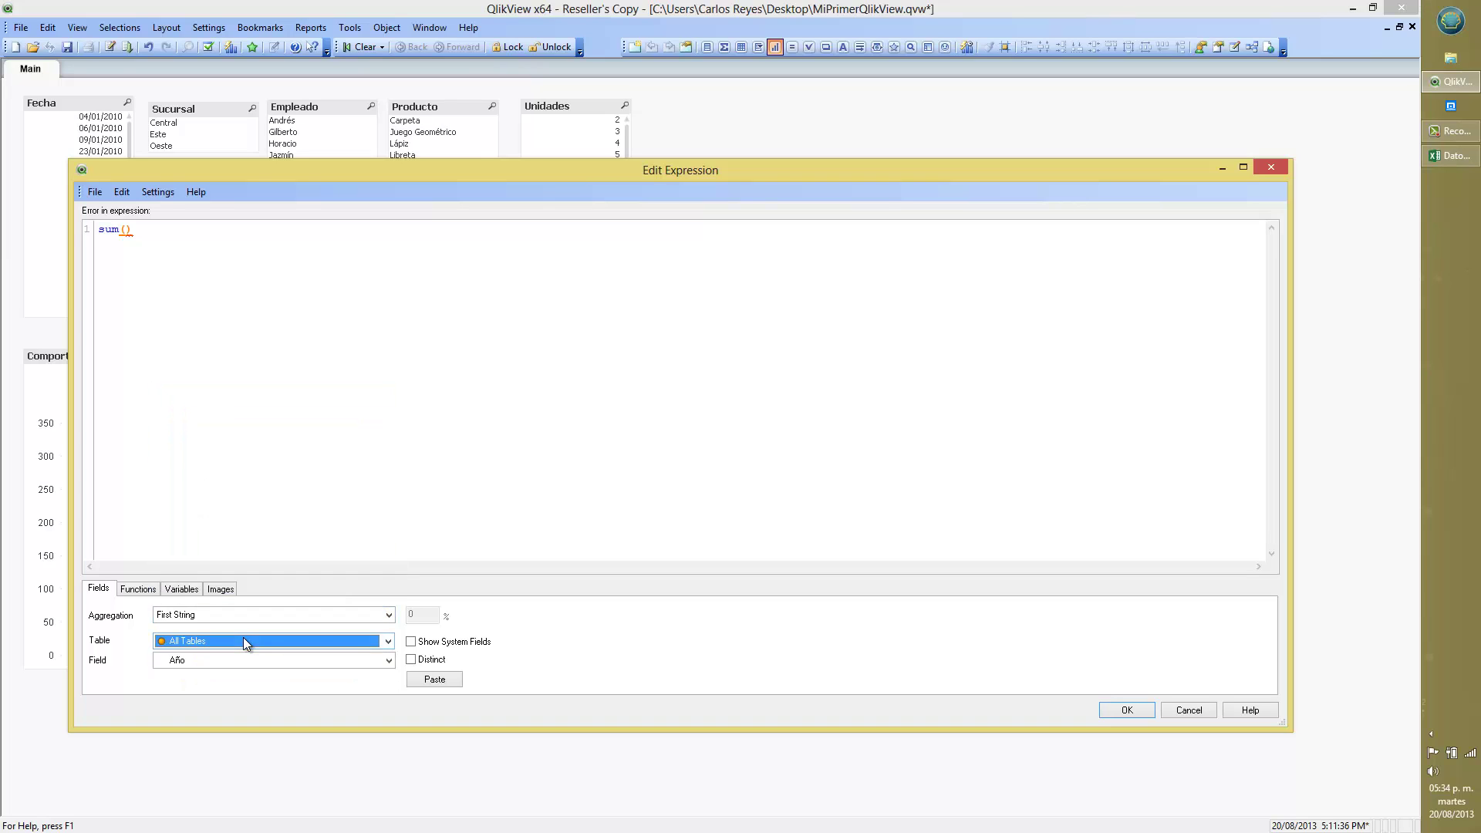
{"action": "left_click", "coordinate": [243, 638]}
{"action": "key", "text": "Down"}
{"action": "key", "text": "Down"}
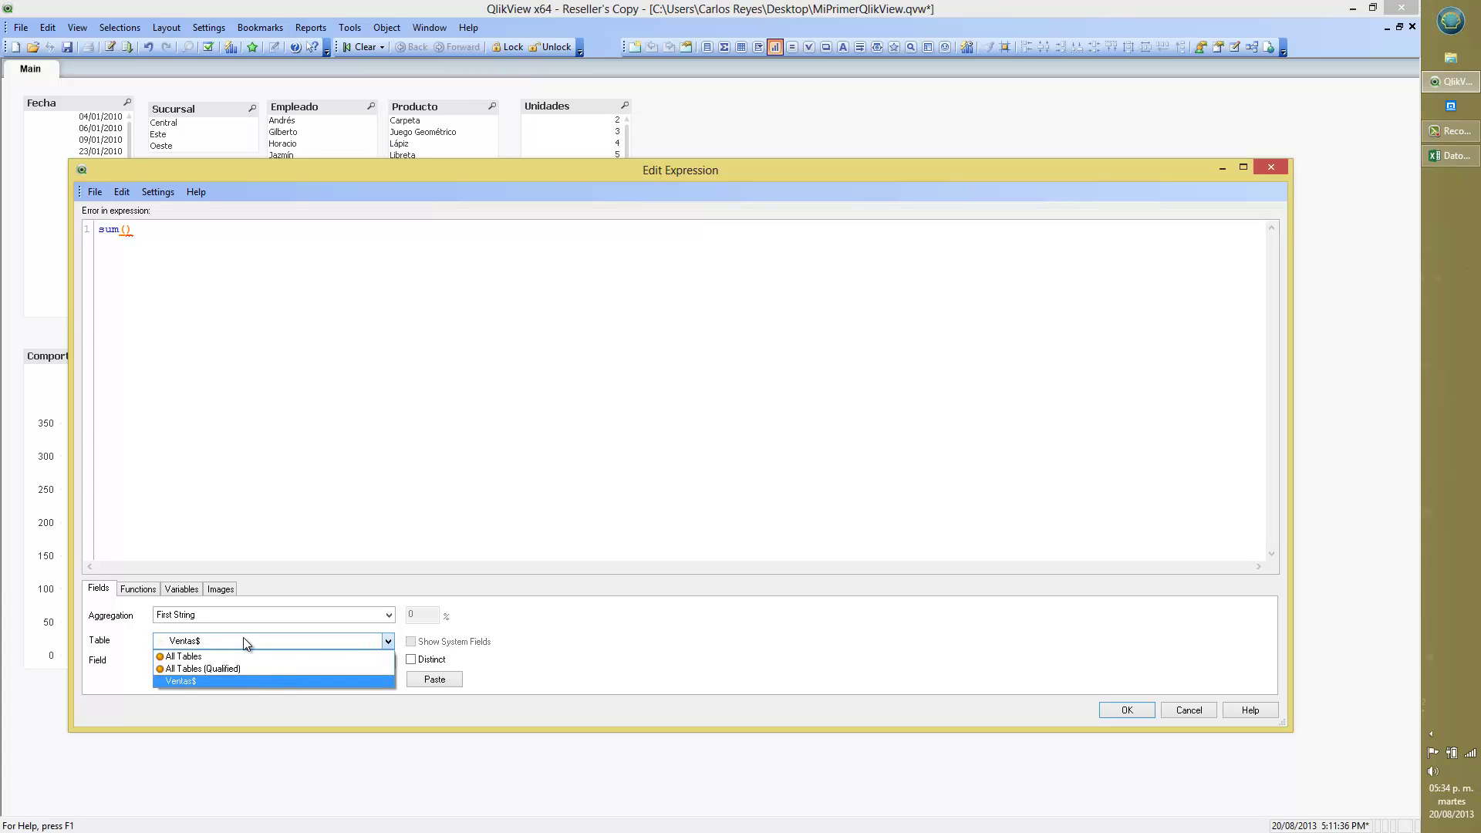
{"action": "left_click", "coordinate": [243, 637]}
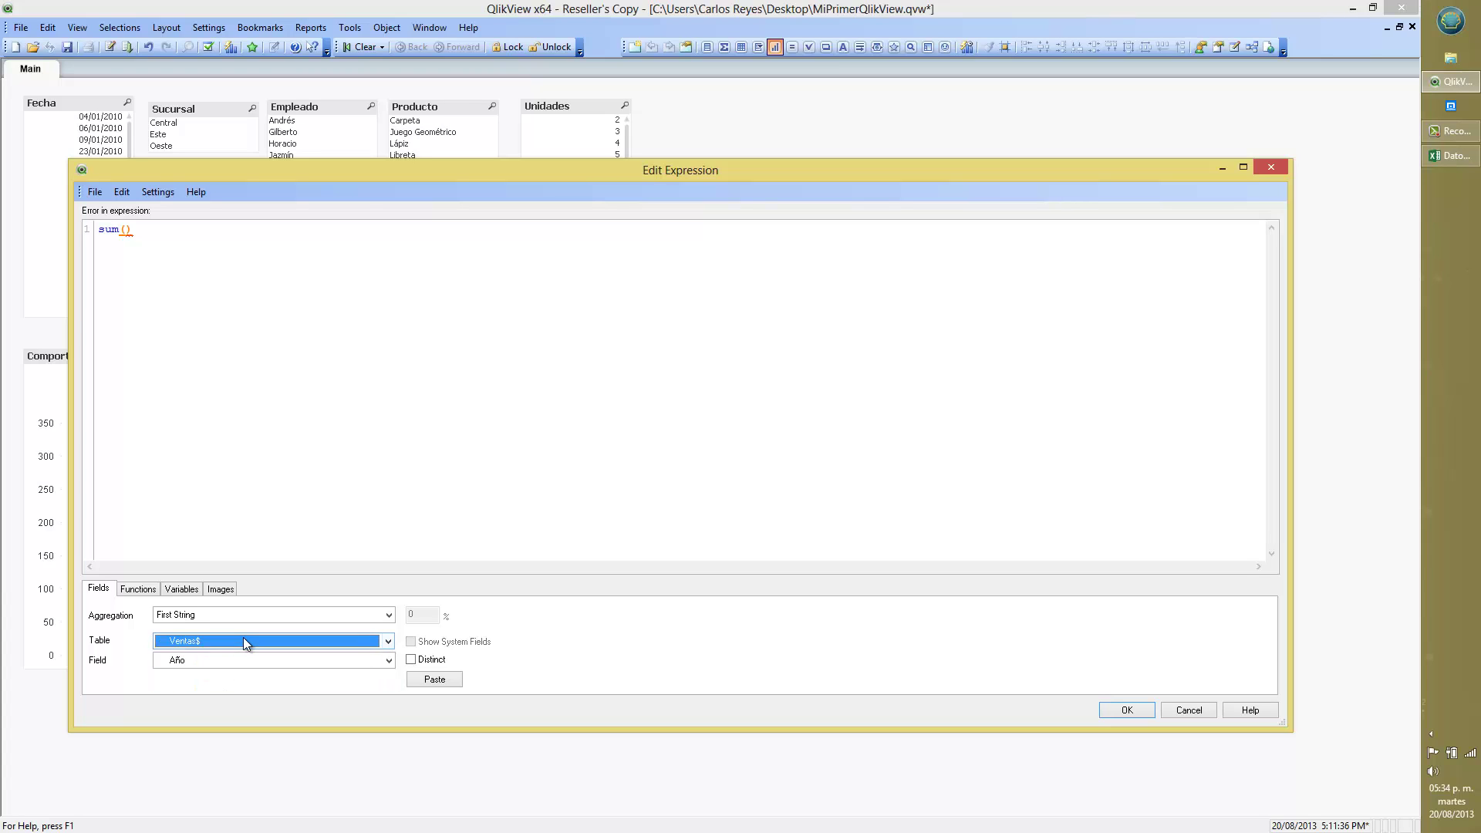
Step: Choose Costo Total as the field for the second expression
{"action": "left_click", "coordinate": [239, 662]}
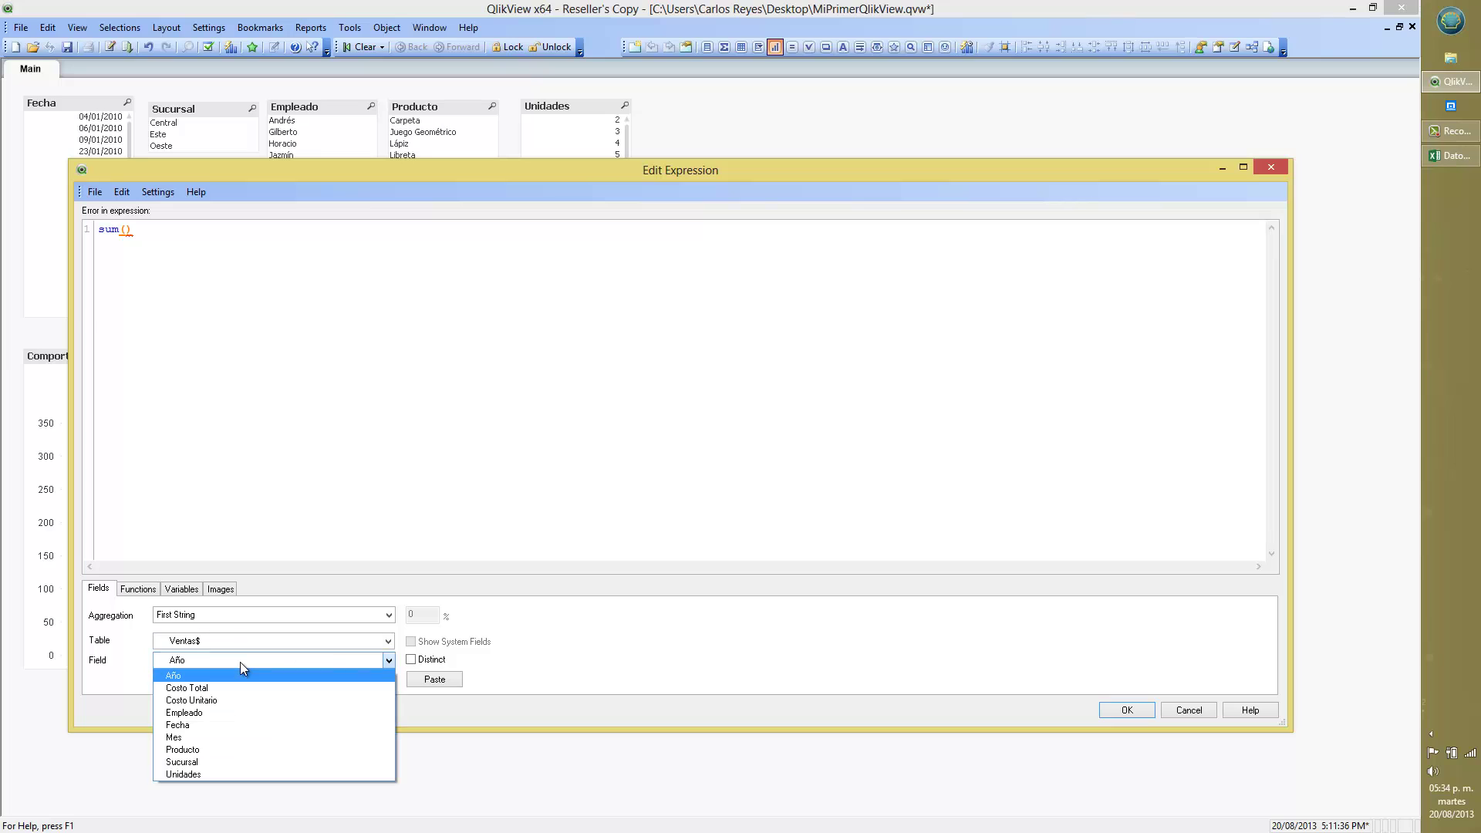
{"action": "key", "text": "Down"}
{"action": "key", "text": "Down"}
{"action": "key", "text": "Down"}
{"action": "key", "text": "Up"}
{"action": "key", "text": "Up"}
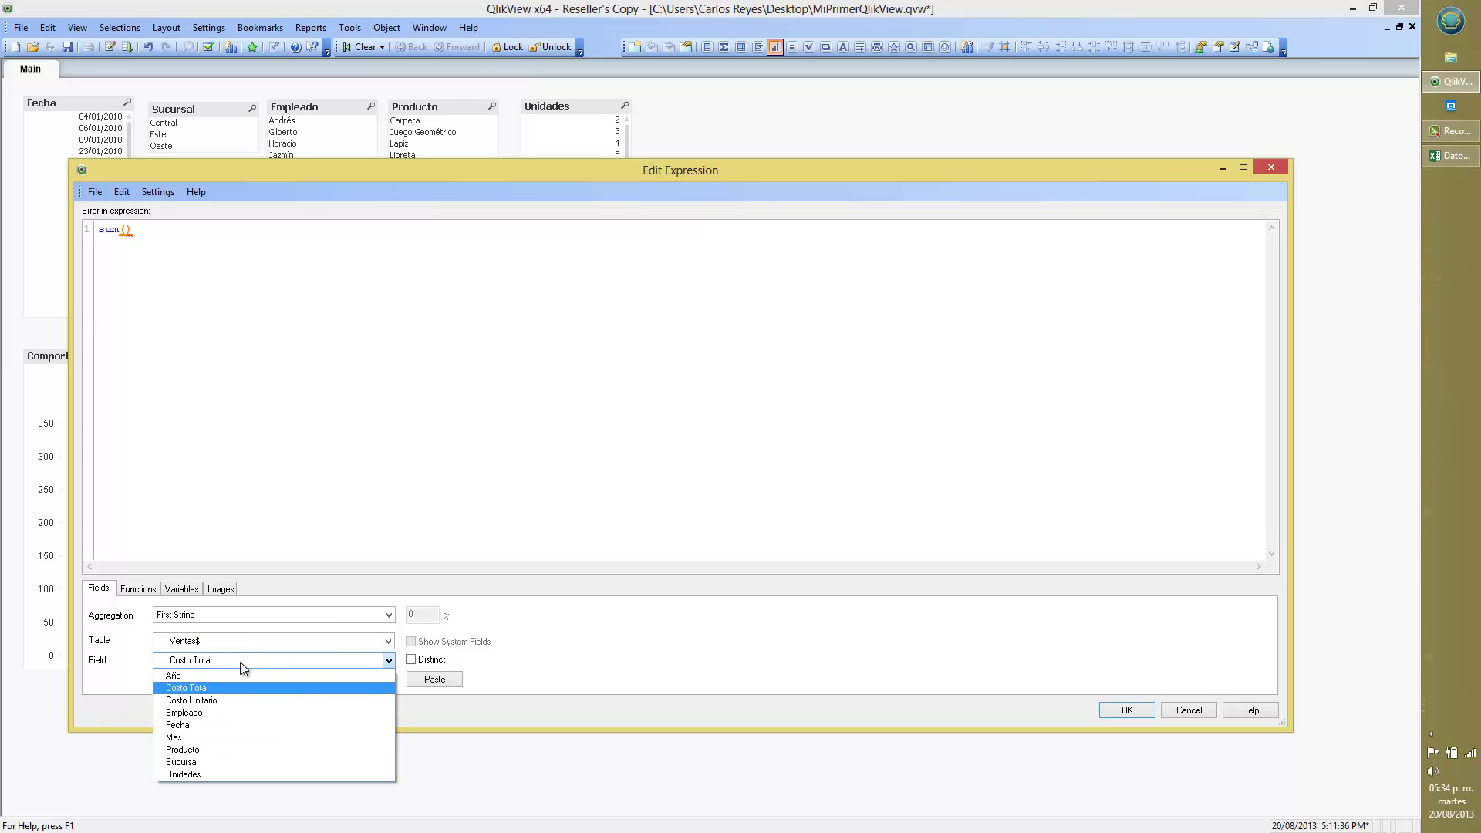
{"action": "left_click", "coordinate": [199, 689]}
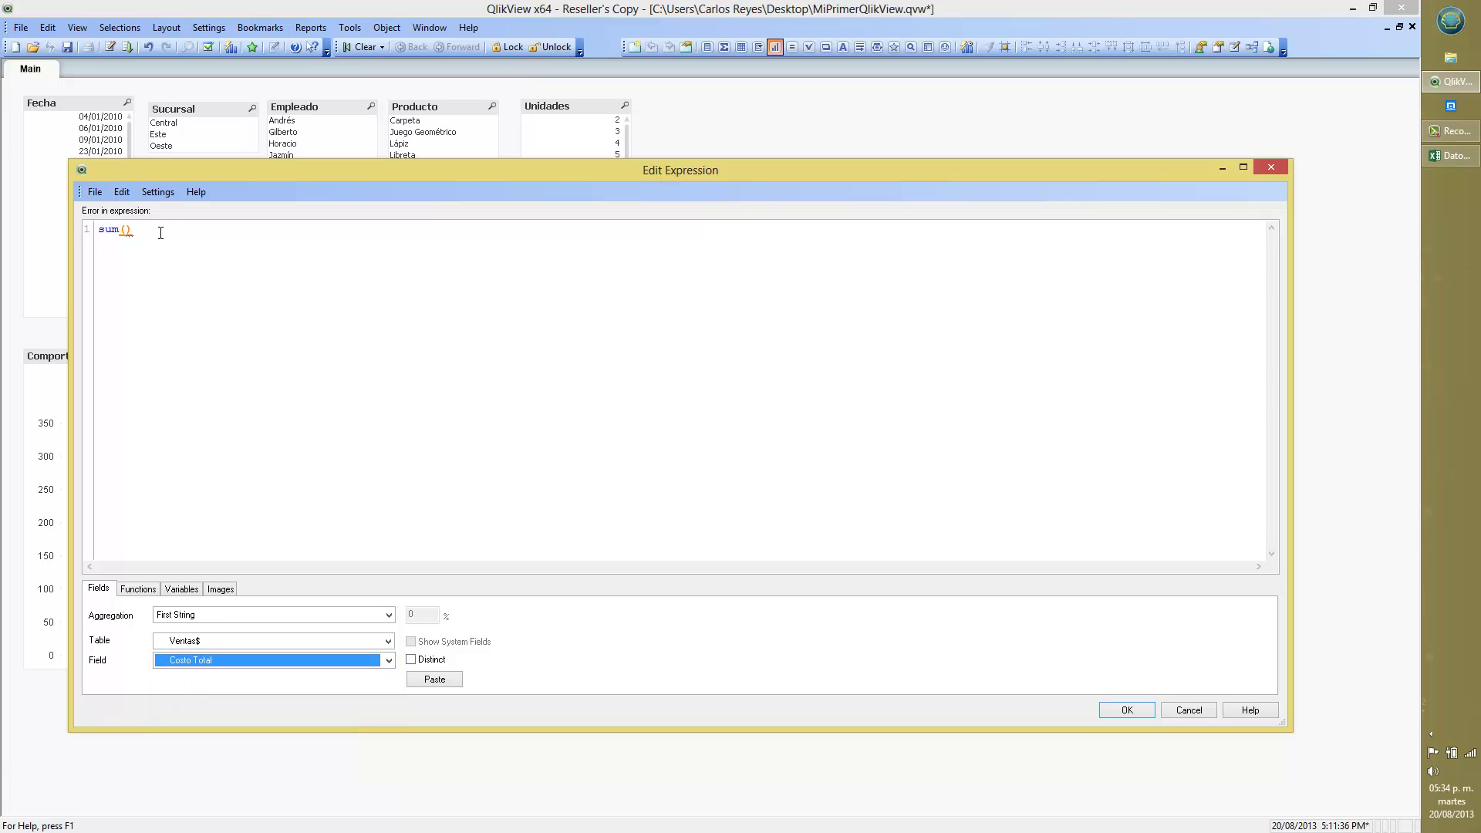
Step: Clear the handwritten text, insert Sum ([Costo Total]) using the Sum aggregation, and accept the expression
{"action": "left_click_drag", "start_coordinate": [160, 233], "coordinate": [89, 228]}
{"action": "key", "text": "Delete"}
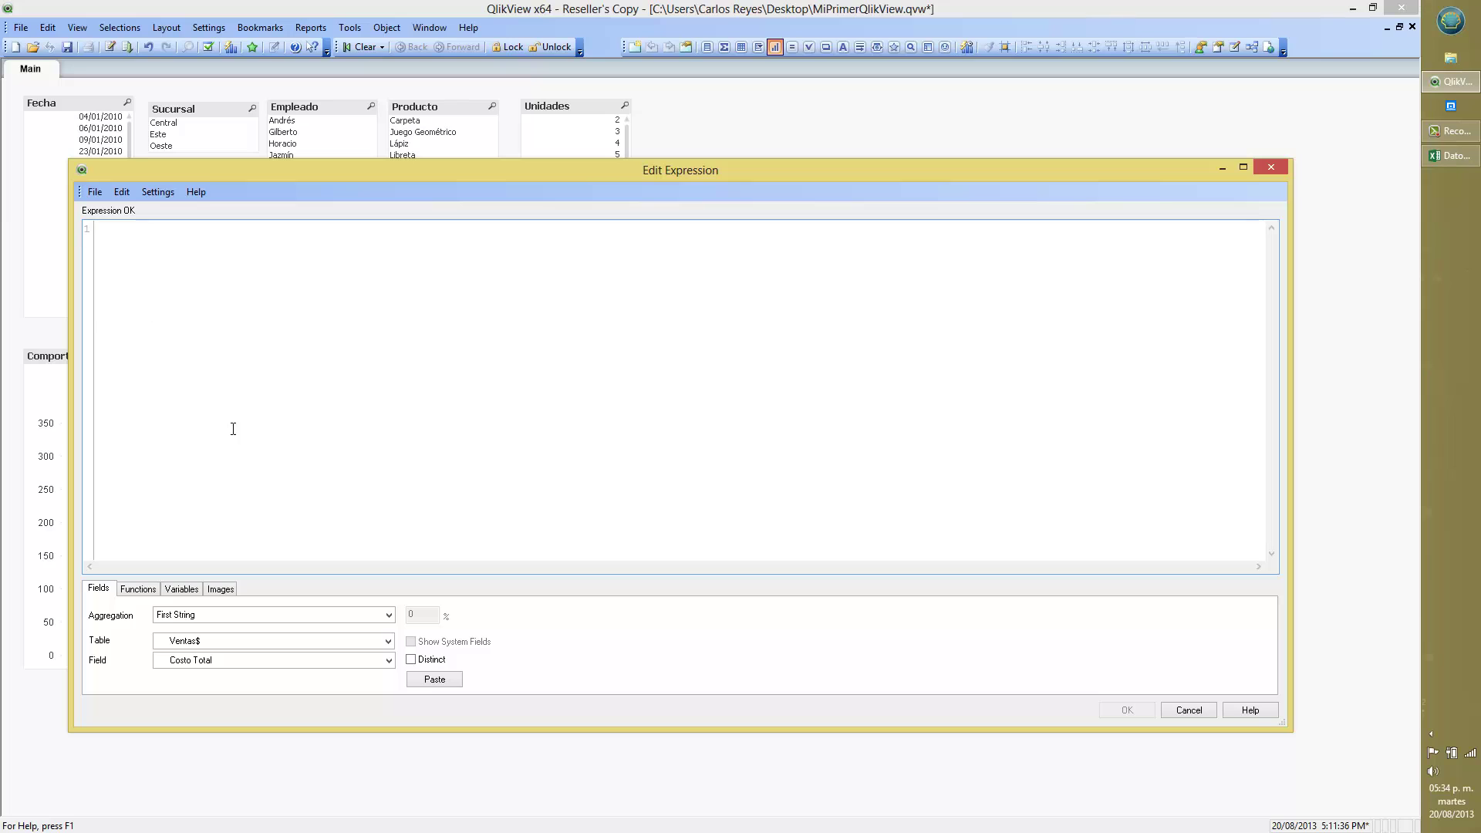
{"action": "left_click", "coordinate": [214, 614]}
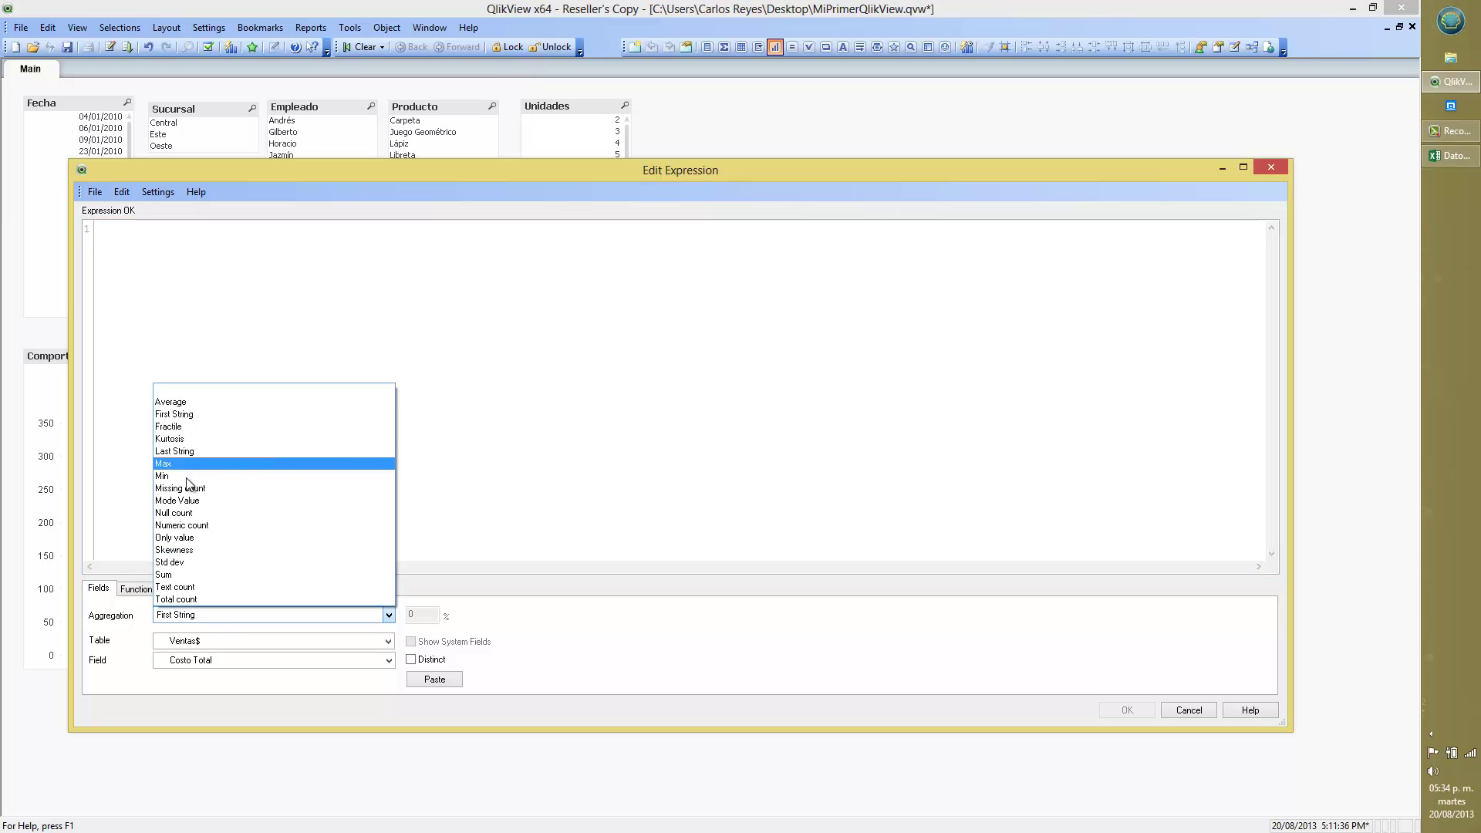
{"action": "left_click", "coordinate": [170, 575]}
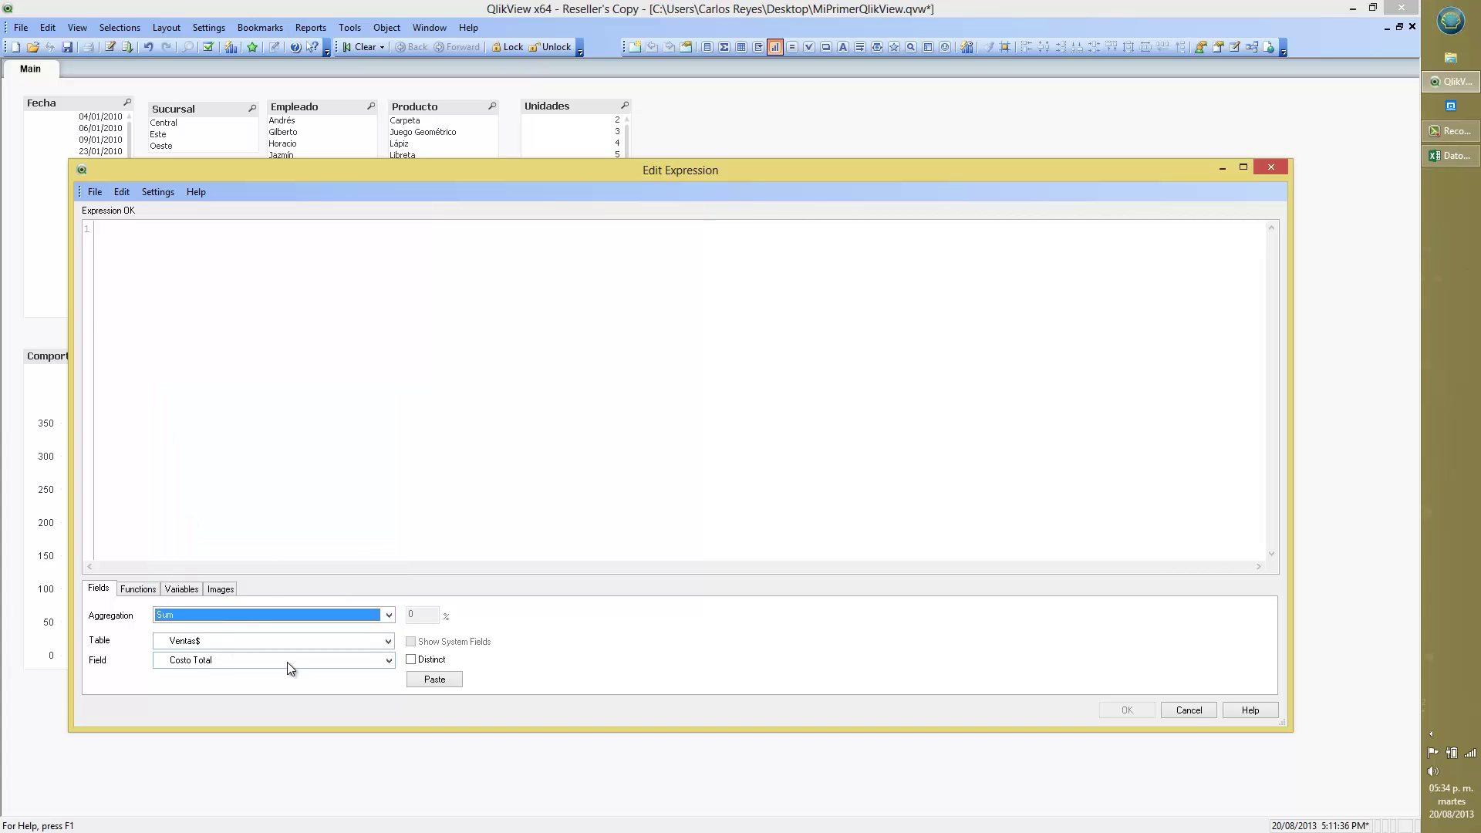
{"action": "left_click", "coordinate": [429, 683]}
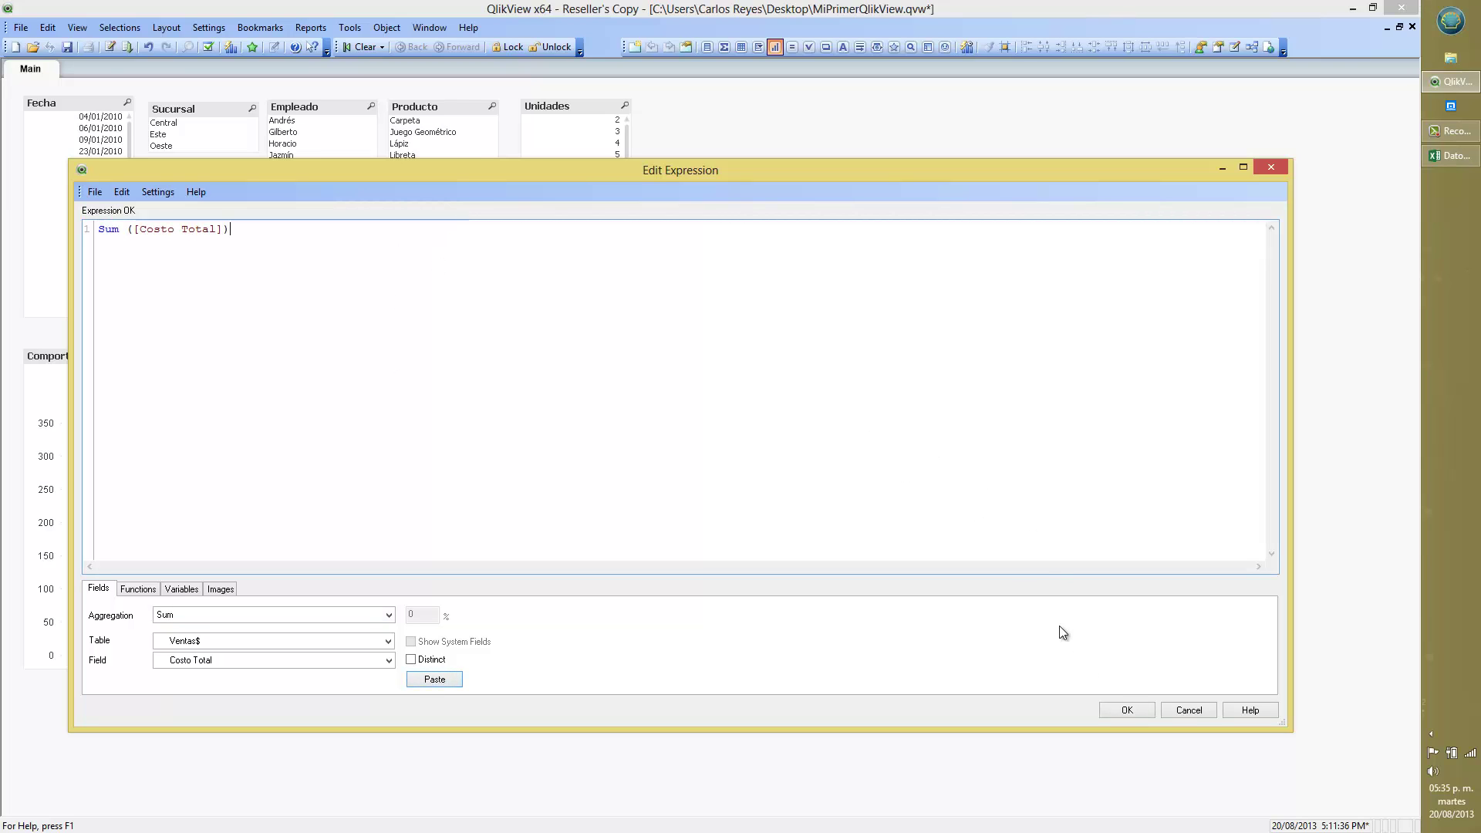
{"action": "left_click", "coordinate": [1125, 710]}
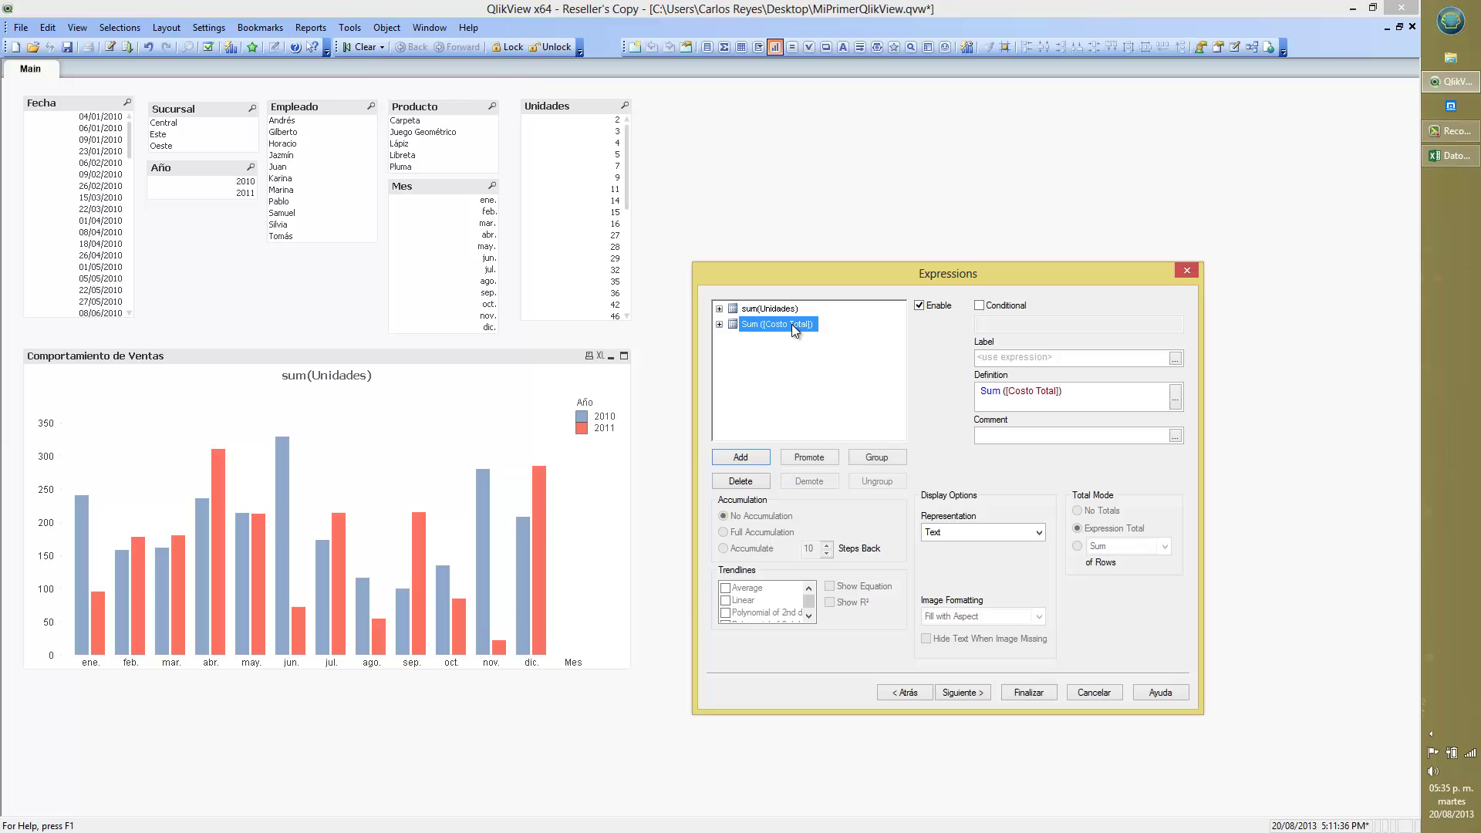
Step: Finish the pivot table and place it just right of the Unidades list box, with their captions level
{"action": "left_click", "coordinate": [1030, 692]}
{"action": "left_click", "coordinate": [283, 159]}
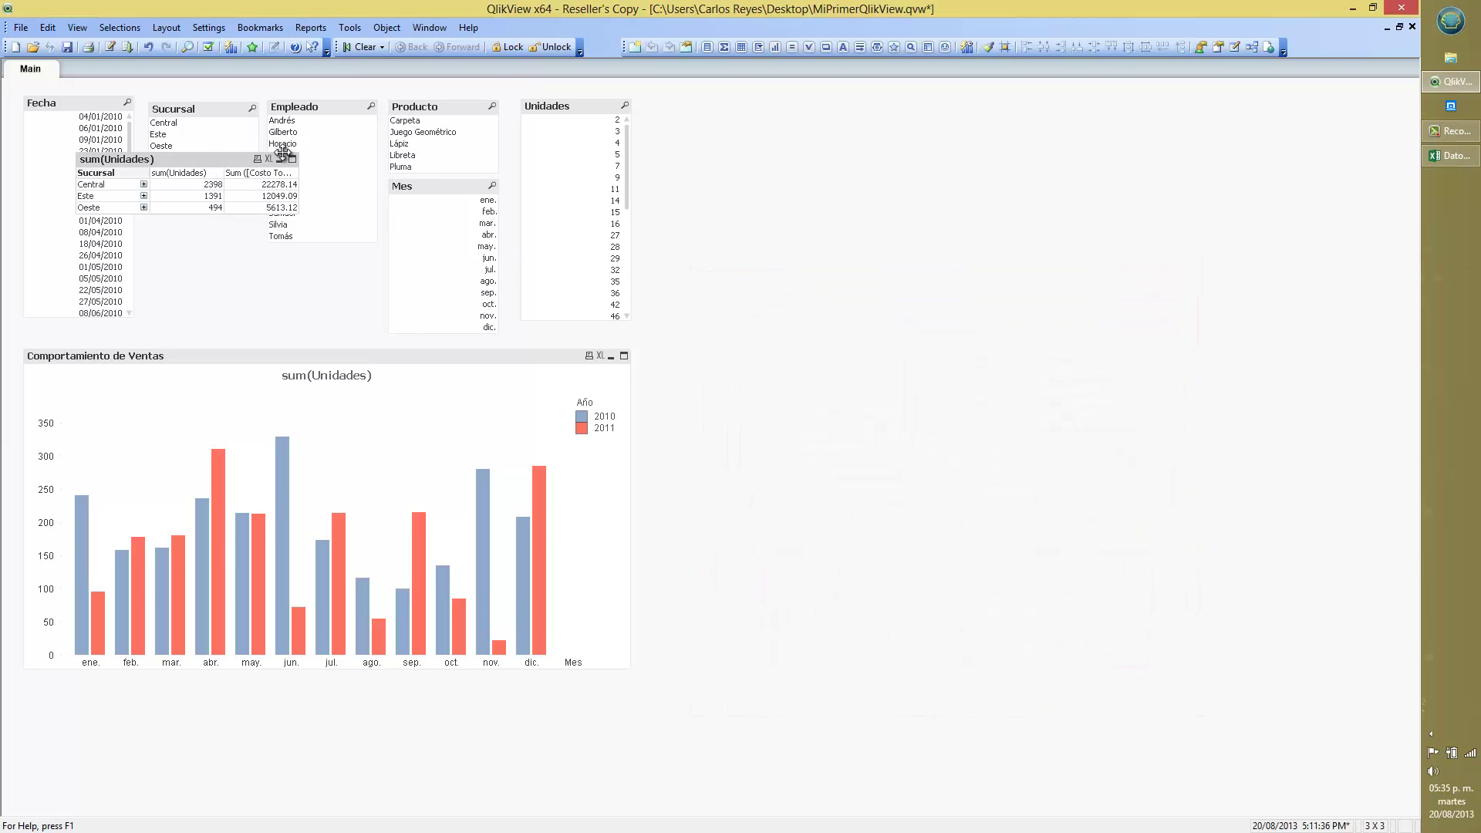
{"action": "left_click_drag", "start_coordinate": [207, 160], "coordinate": [775, 107]}
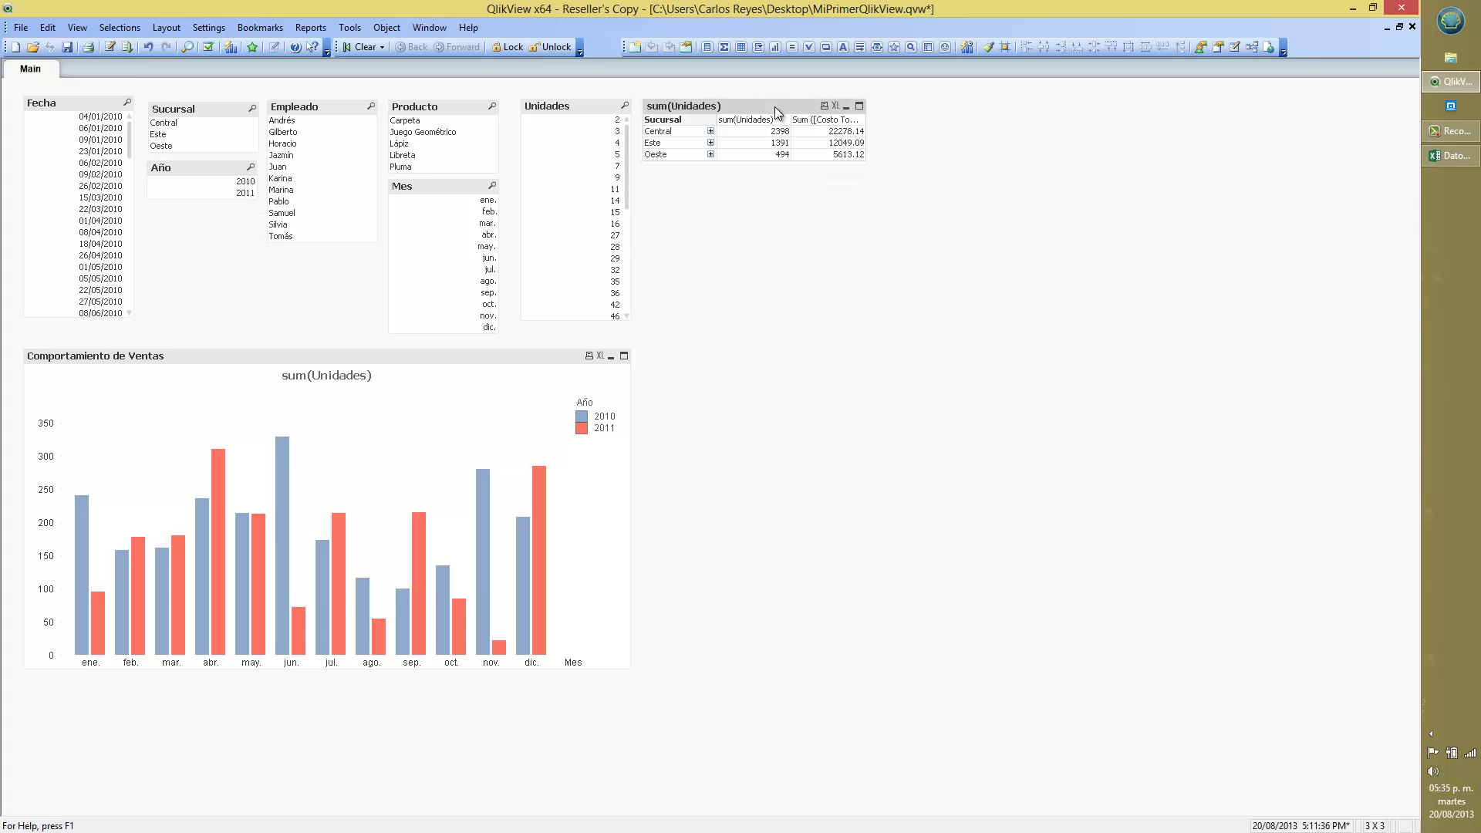
Step: Expand all Sucursal and Empleado rows of the pivot table down to the Producto level
{"action": "left_click", "coordinate": [710, 131]}
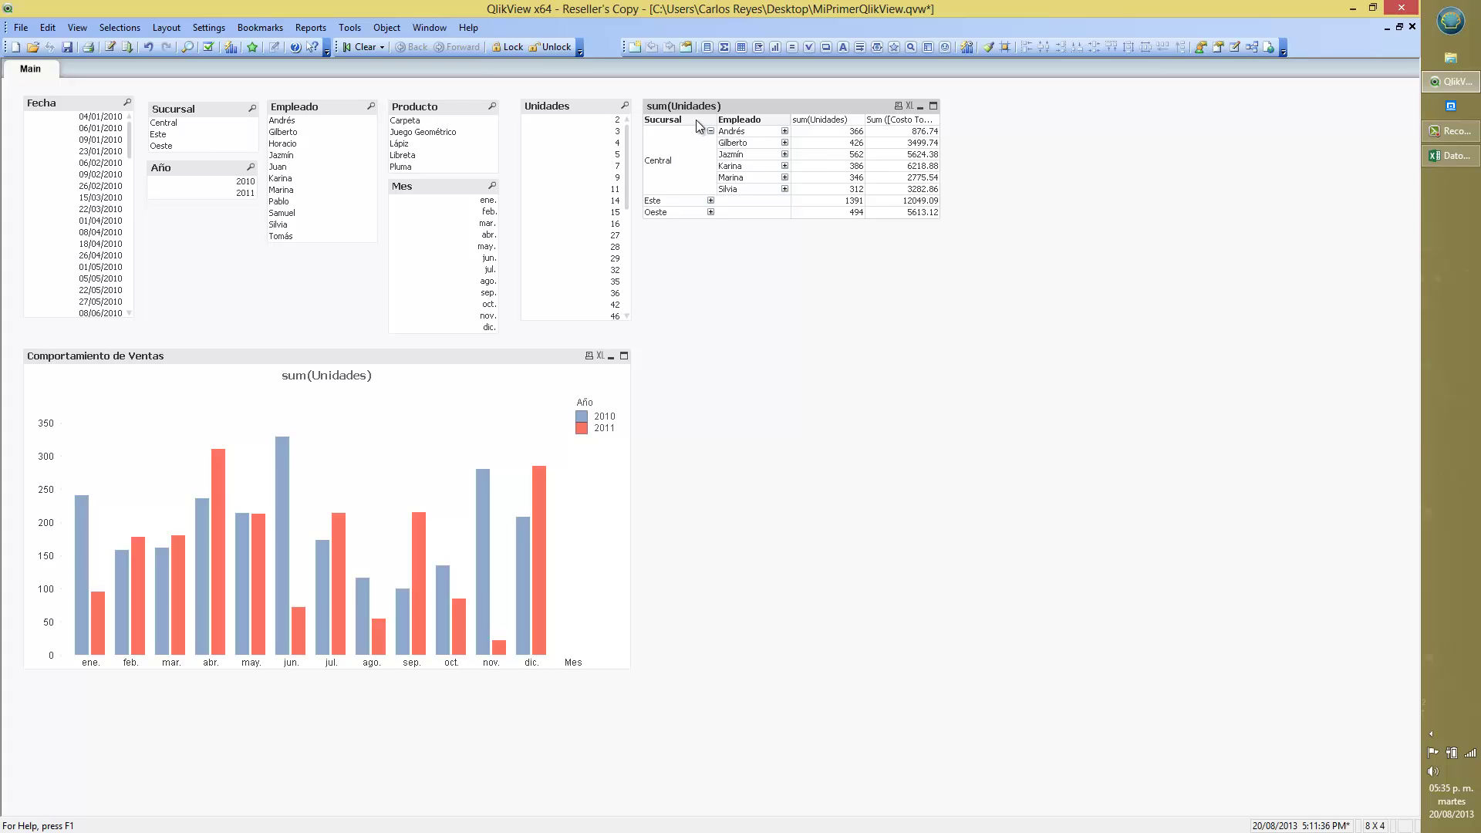
{"action": "right_click", "coordinate": [697, 119]}
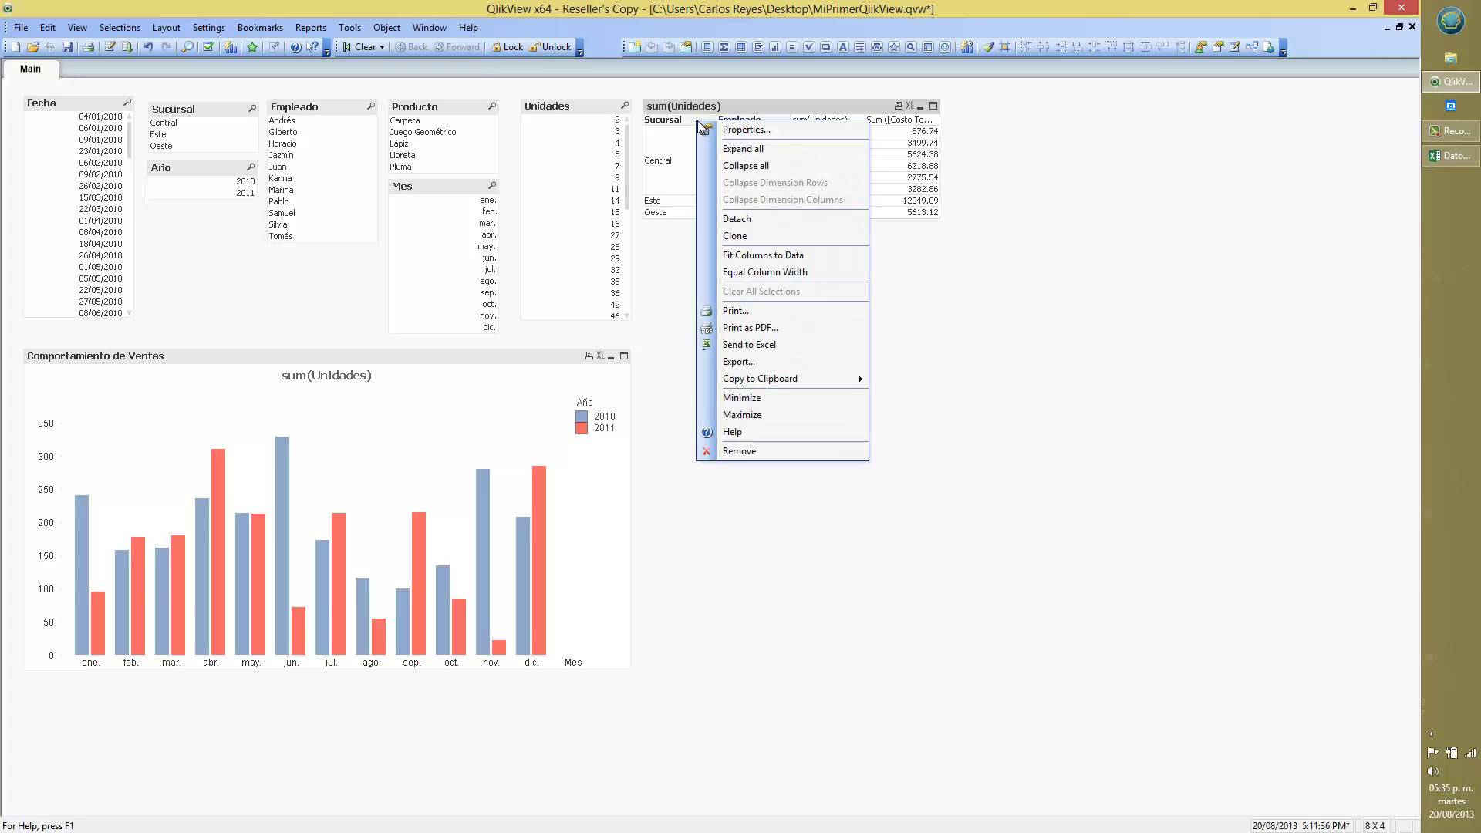
{"action": "left_click", "coordinate": [744, 152]}
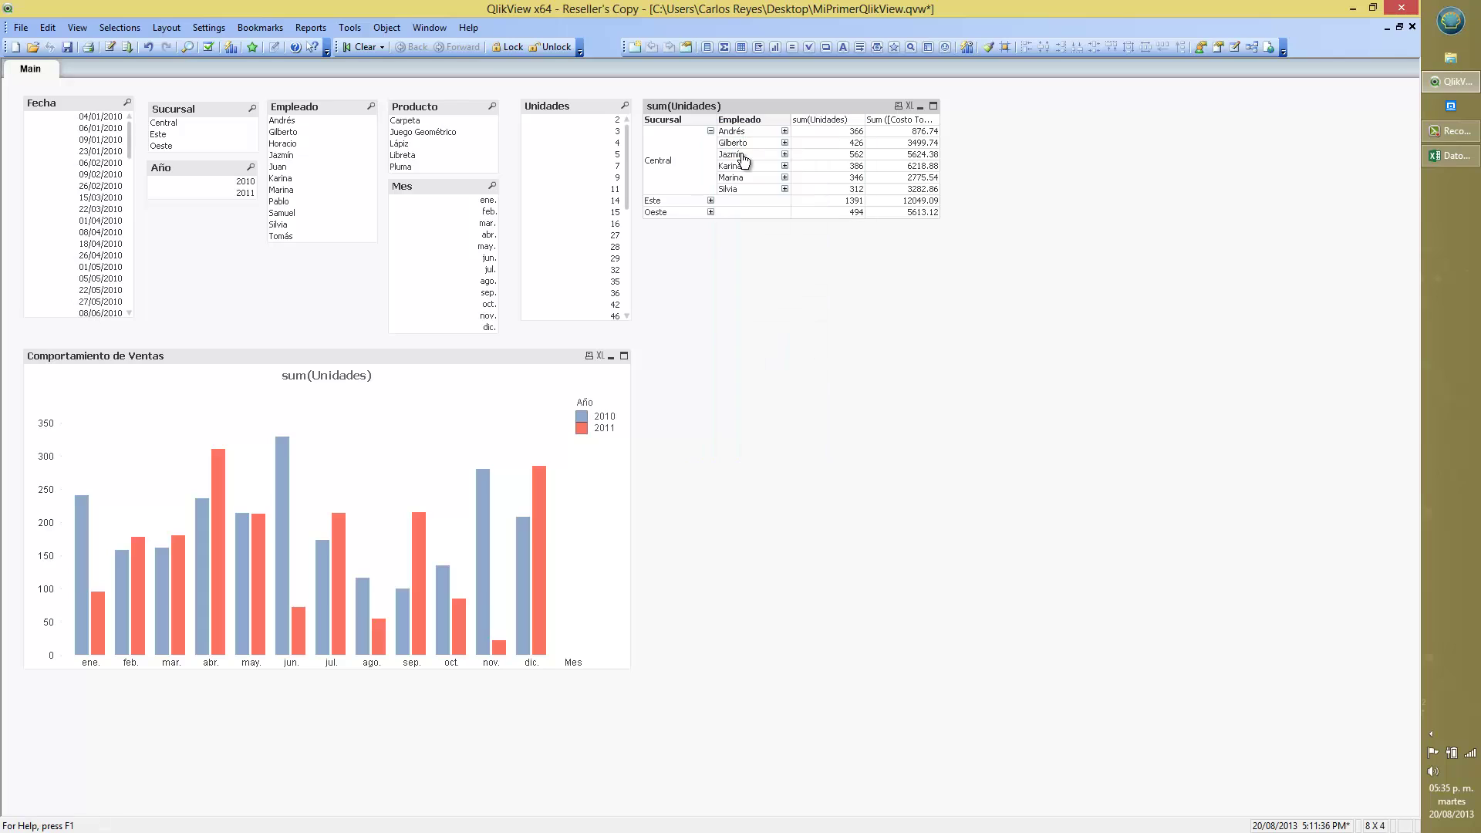
{"action": "right_click", "coordinate": [763, 119]}
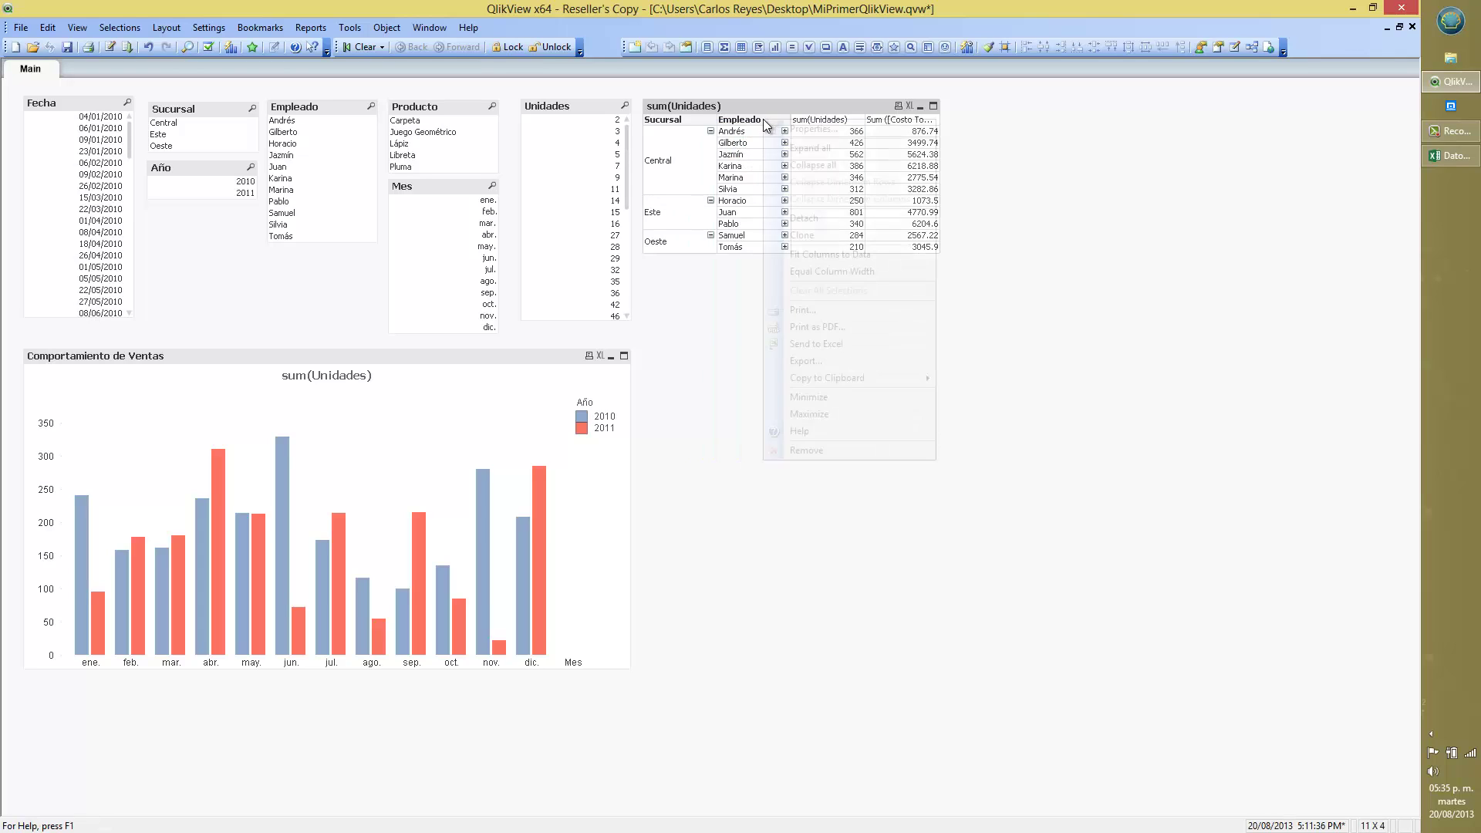
{"action": "left_click", "coordinate": [789, 152]}
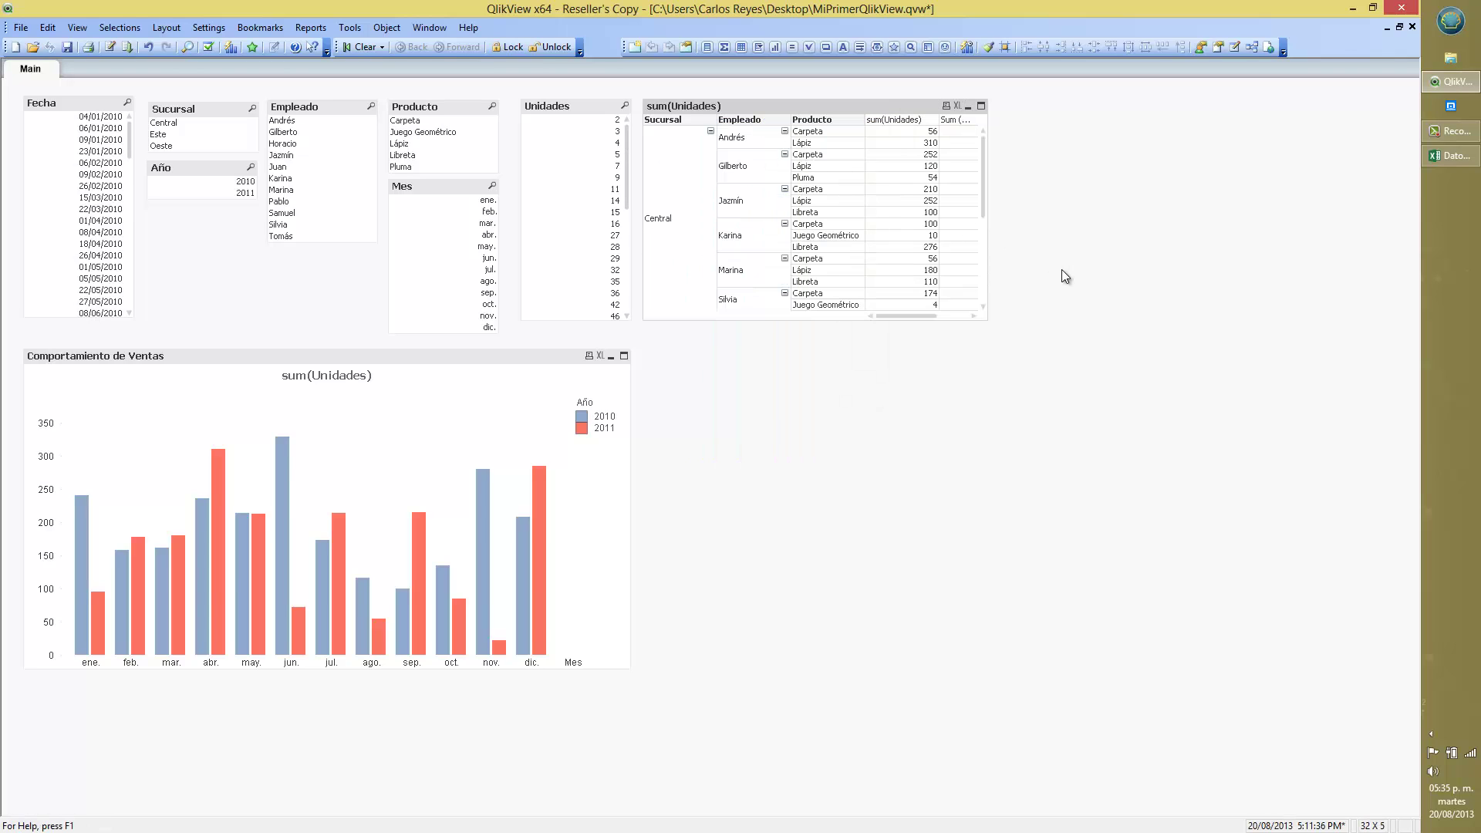
Step: Widen the pivot table until the Costo Total column fits fully, and lengthen it slightly to fit more rows
{"action": "left_click_drag", "start_coordinate": [992, 269], "coordinate": [1022, 264]}
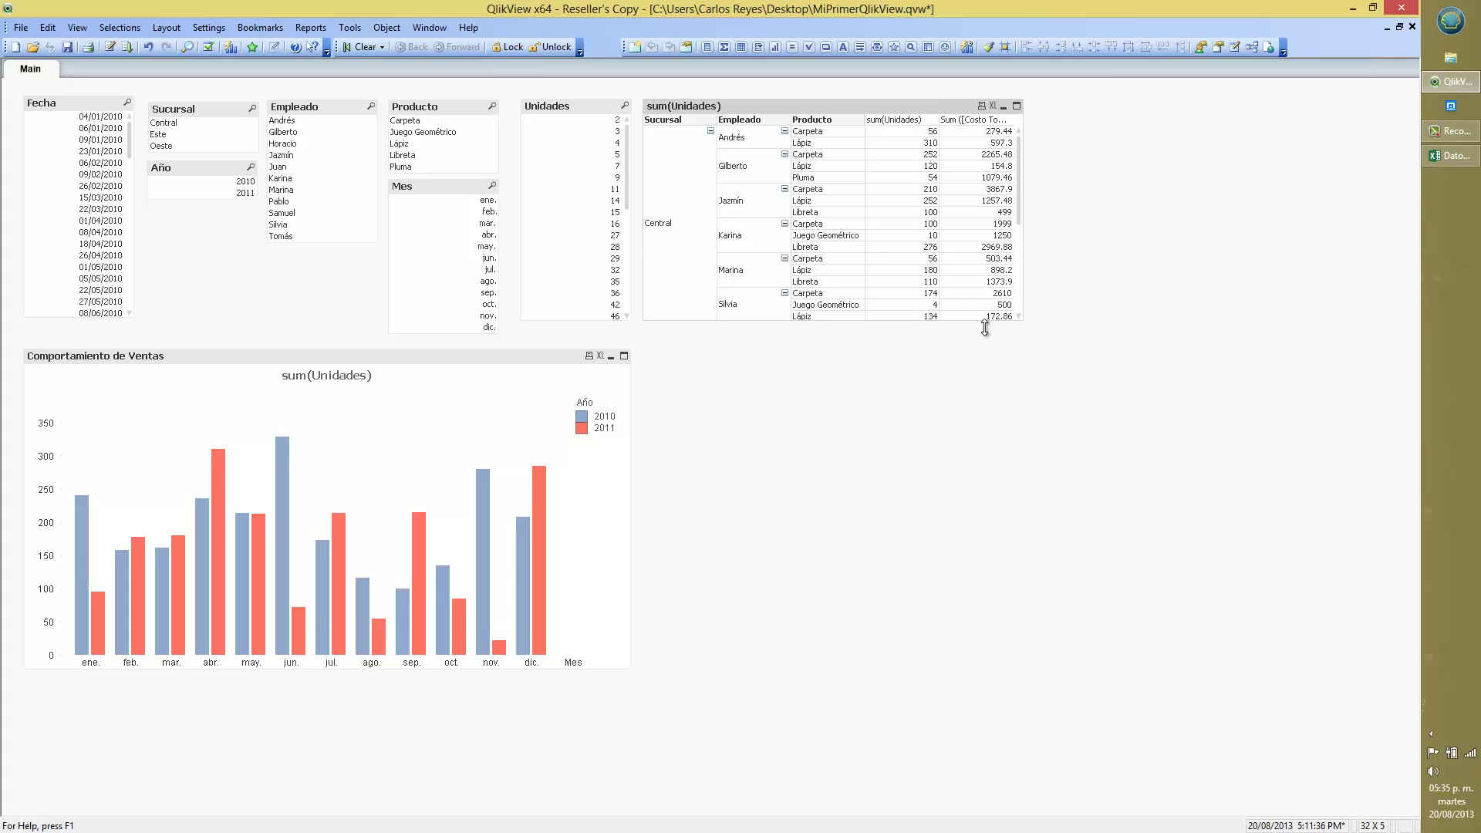
{"action": "left_click_drag", "start_coordinate": [985, 321], "coordinate": [985, 342]}
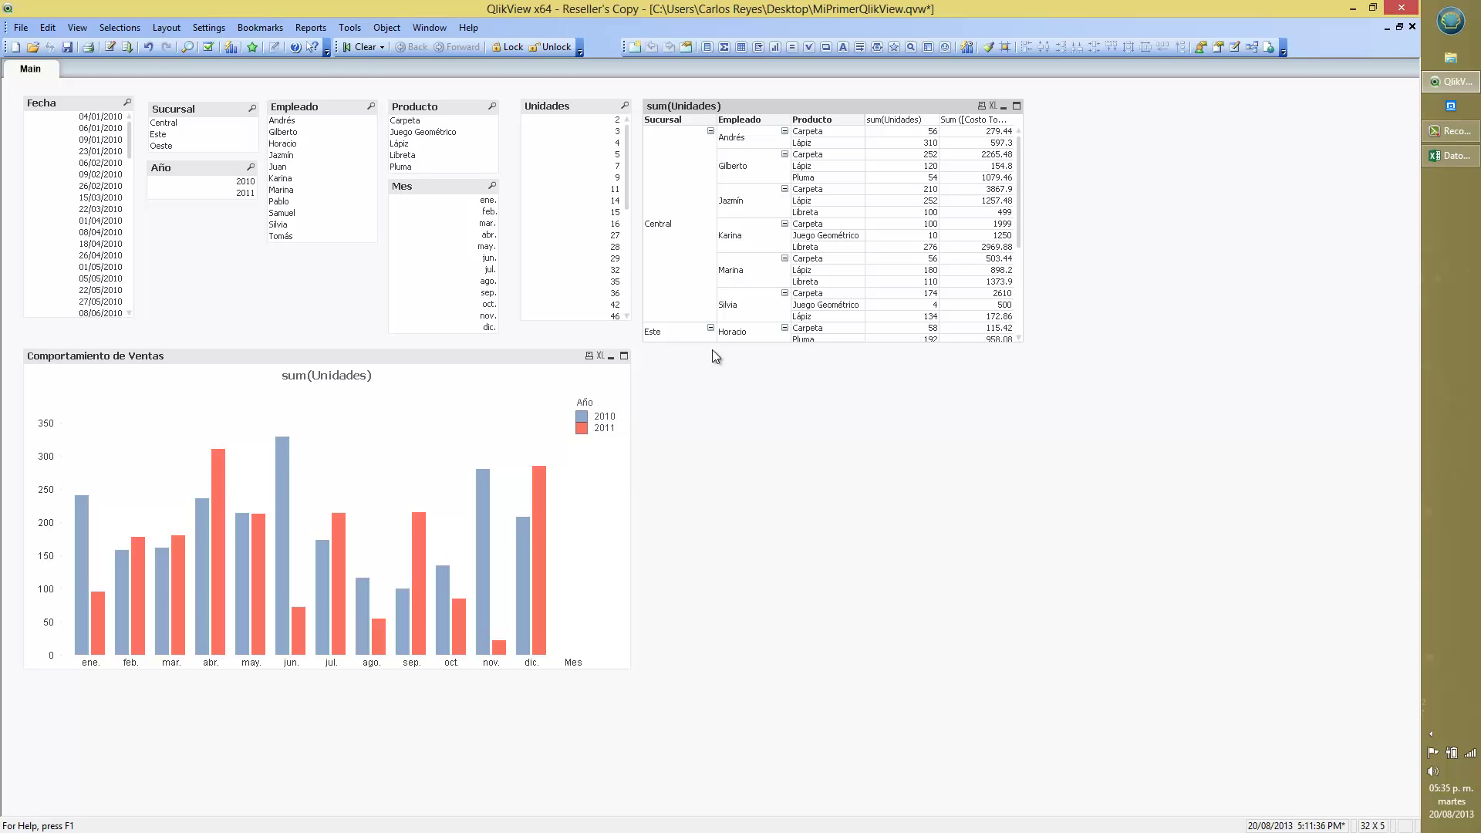
{"action": "mouse_move", "coordinate": [1018, 162]}
{"action": "left_mouse_down"}
{"action": "mouse_move", "coordinate": [1018, 224]}
{"action": "mouse_move", "coordinate": [1019, 133]}
{"action": "left_mouse_up"}
{"action": "left_click", "coordinate": [758, 423]}
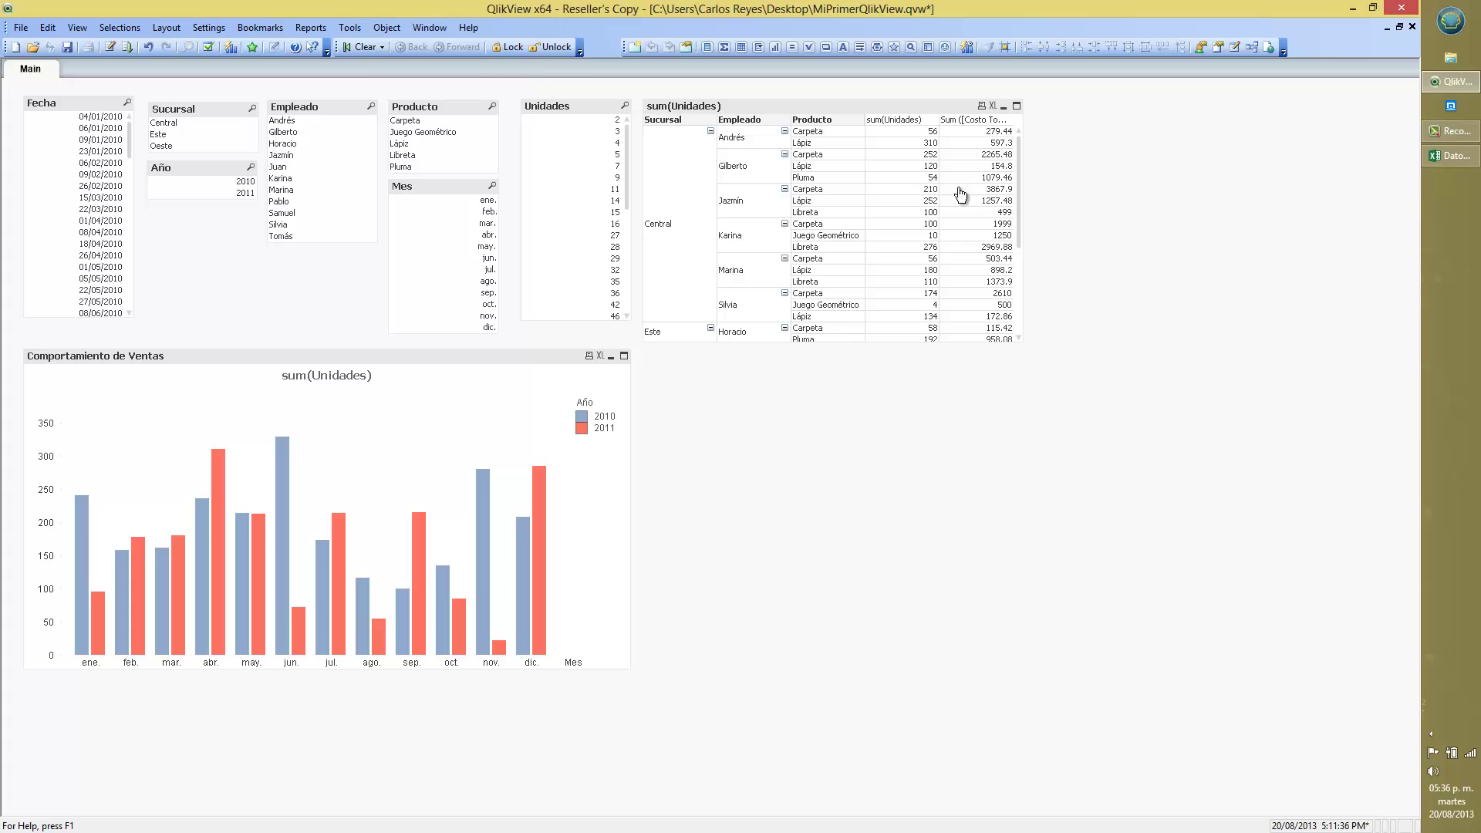
{"action": "double_click", "coordinate": [908, 108]}
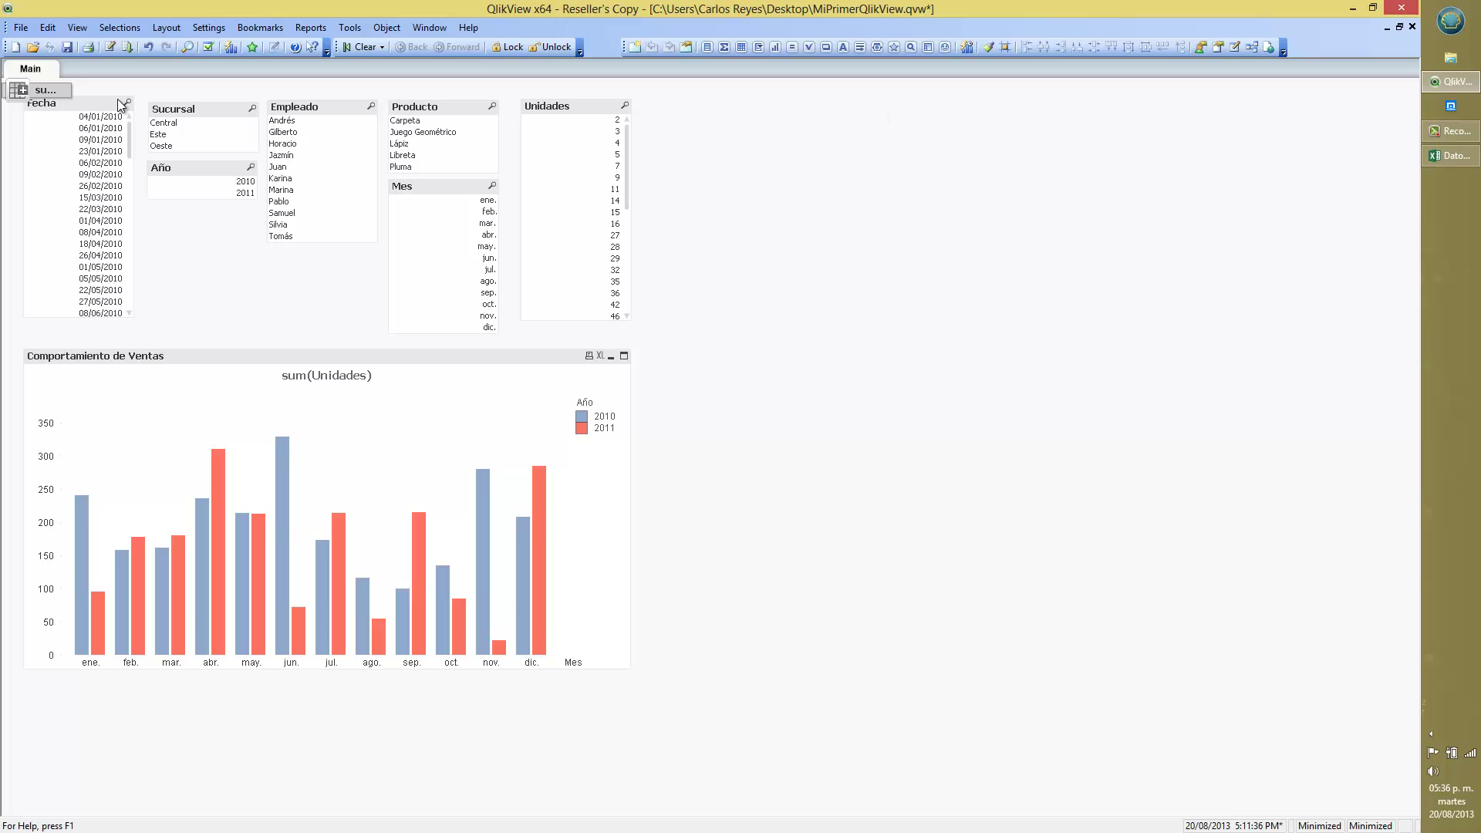
{"action": "double_click", "coordinate": [60, 88]}
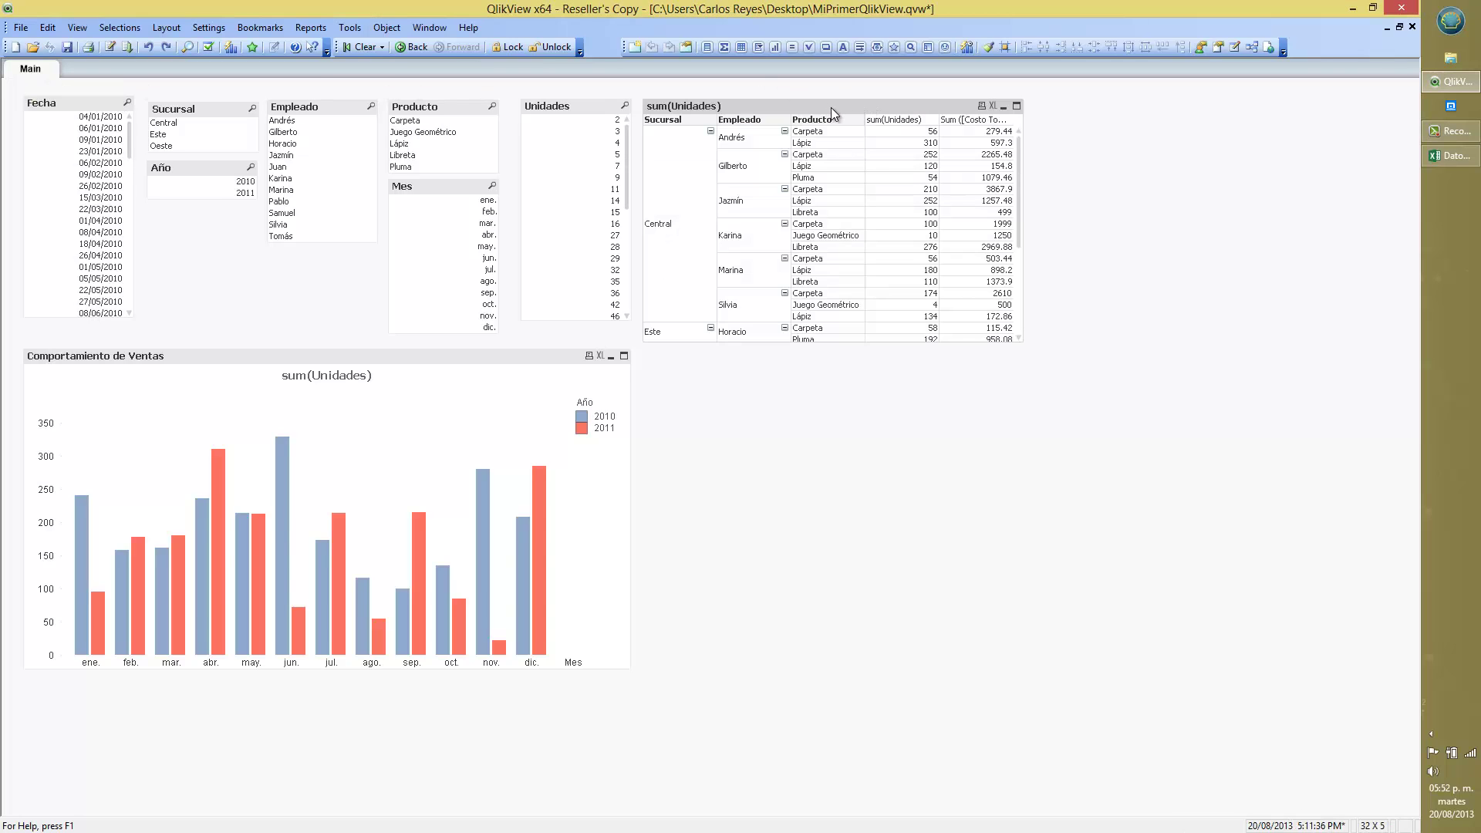
Step: Label the pivot table's sum(Unidades) expression Unidades Vendidas
{"action": "right_click", "coordinate": [831, 108]}
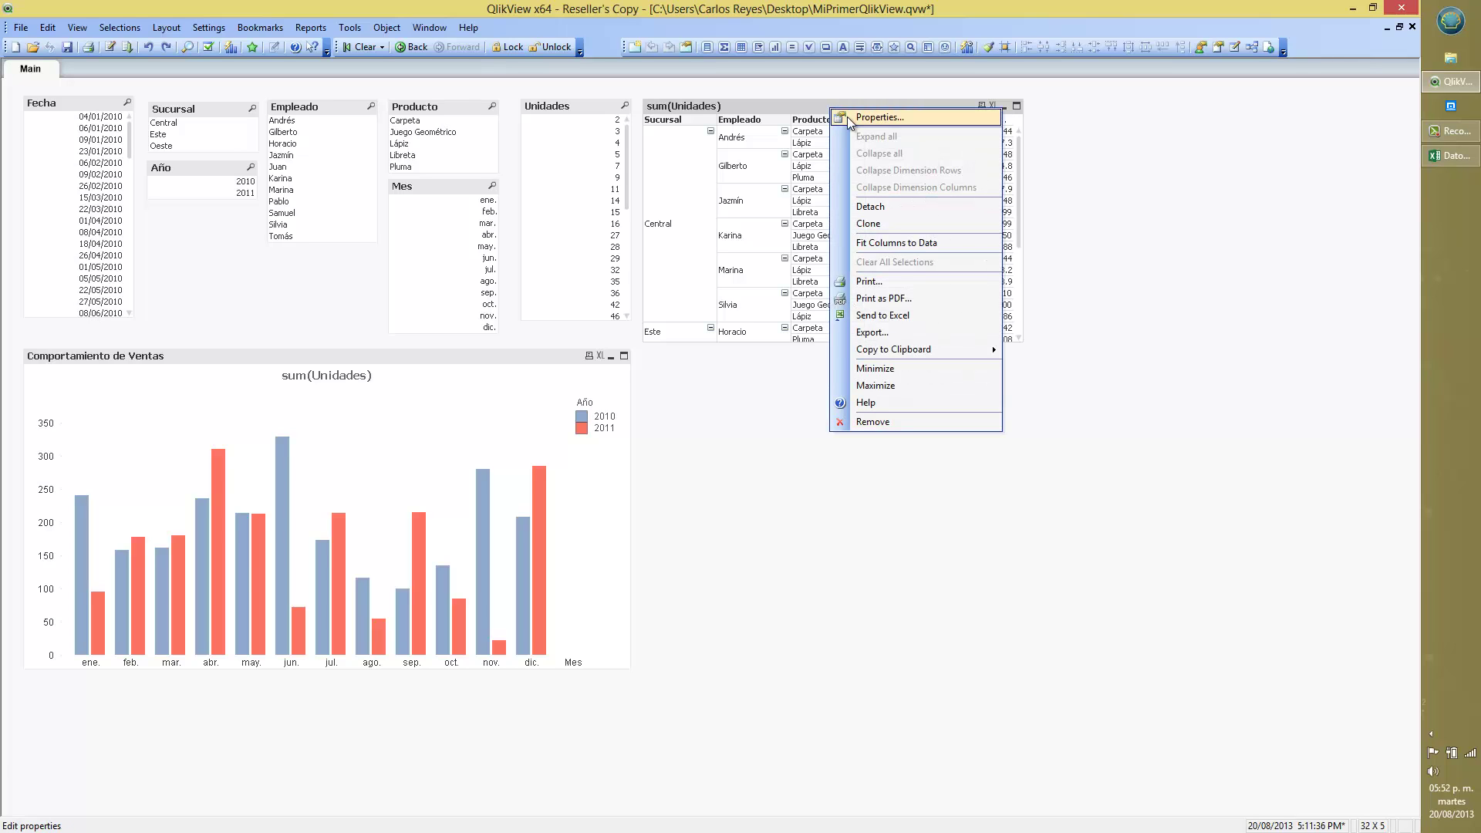
{"action": "left_click", "coordinate": [848, 118]}
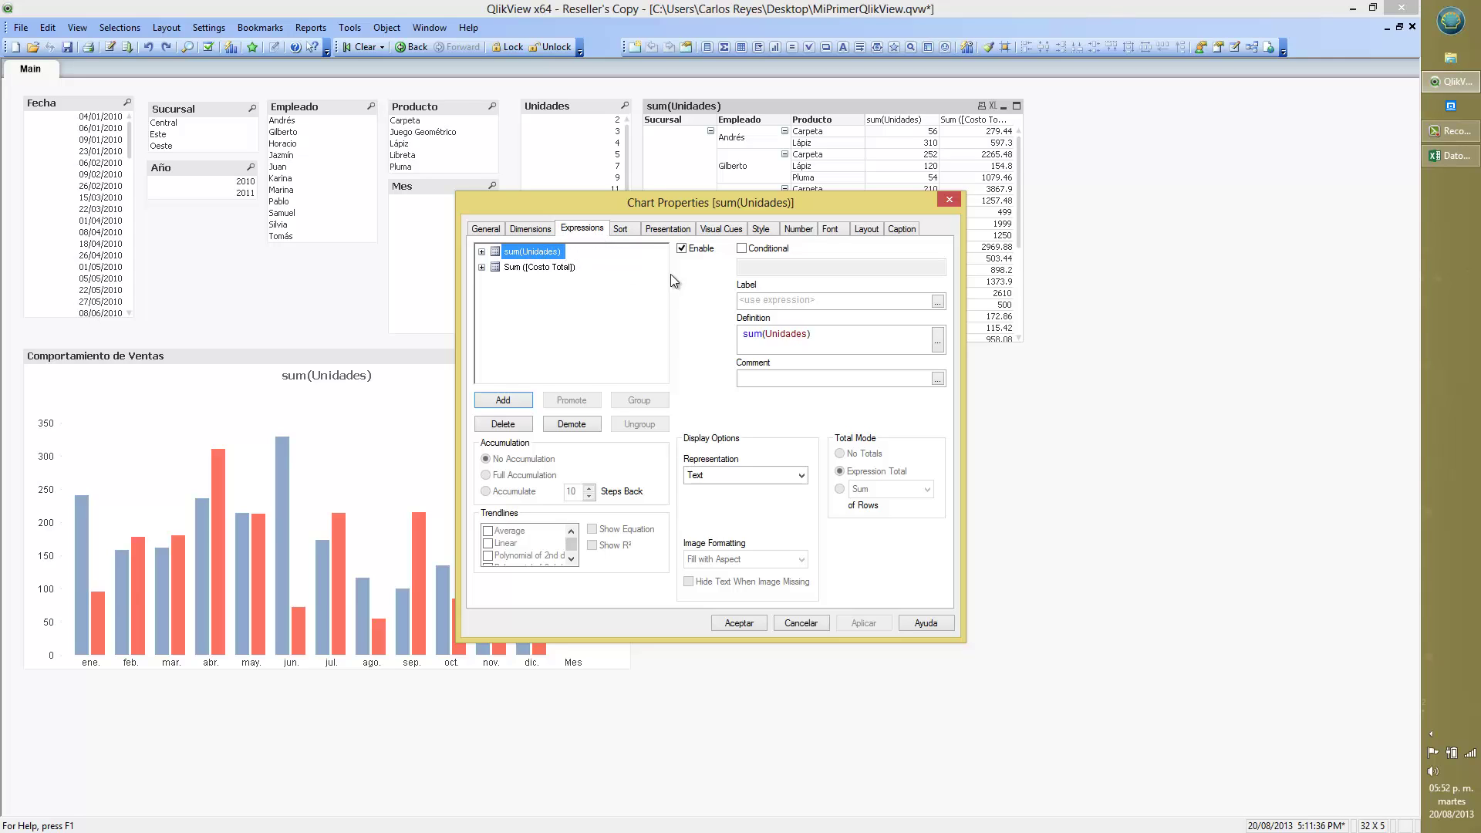
{"action": "left_click", "coordinate": [744, 298]}
{"action": "type", "text": "U"}
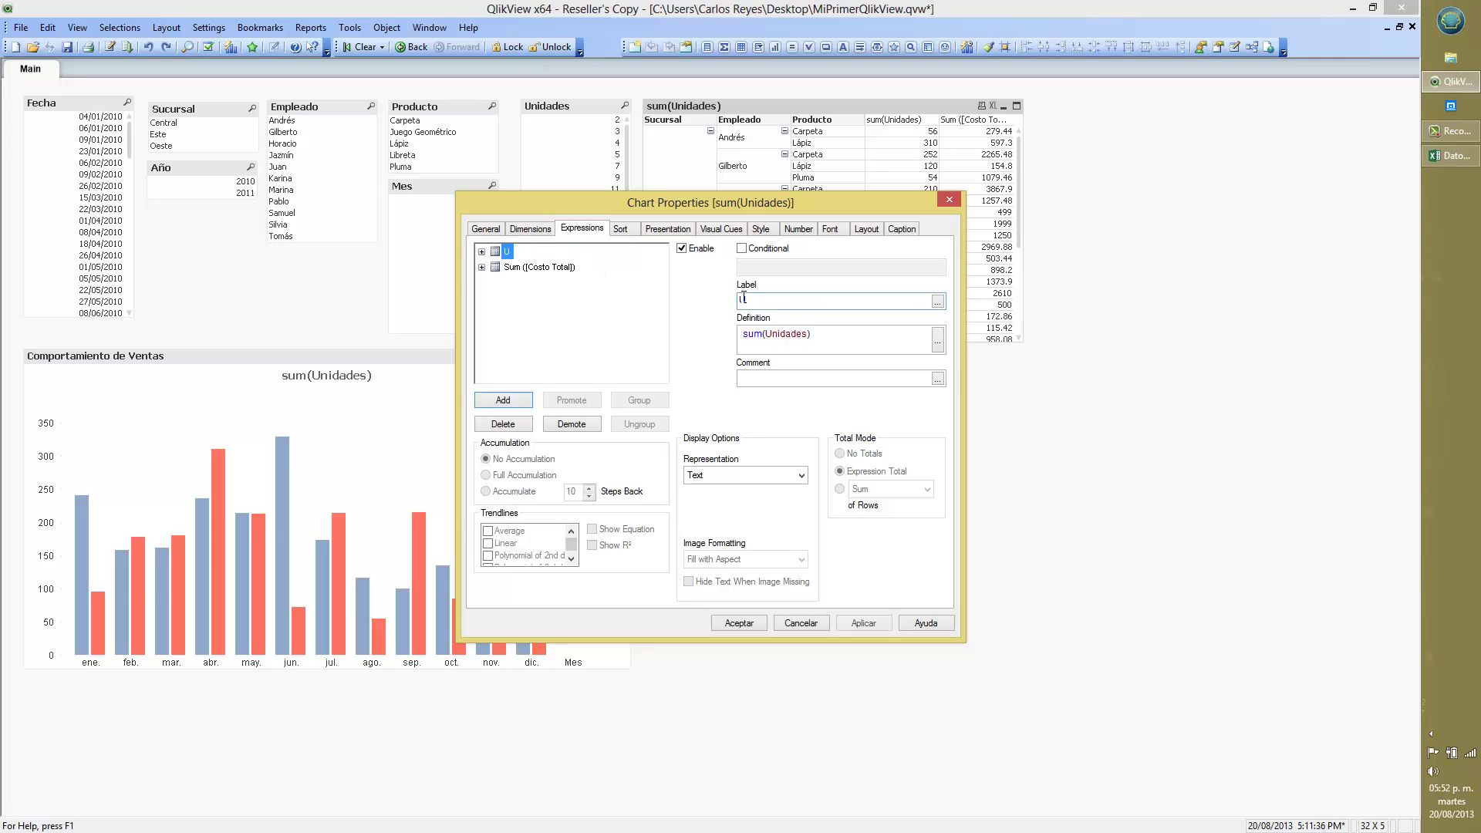
{"action": "type", "text": "nidades Vendidas"}
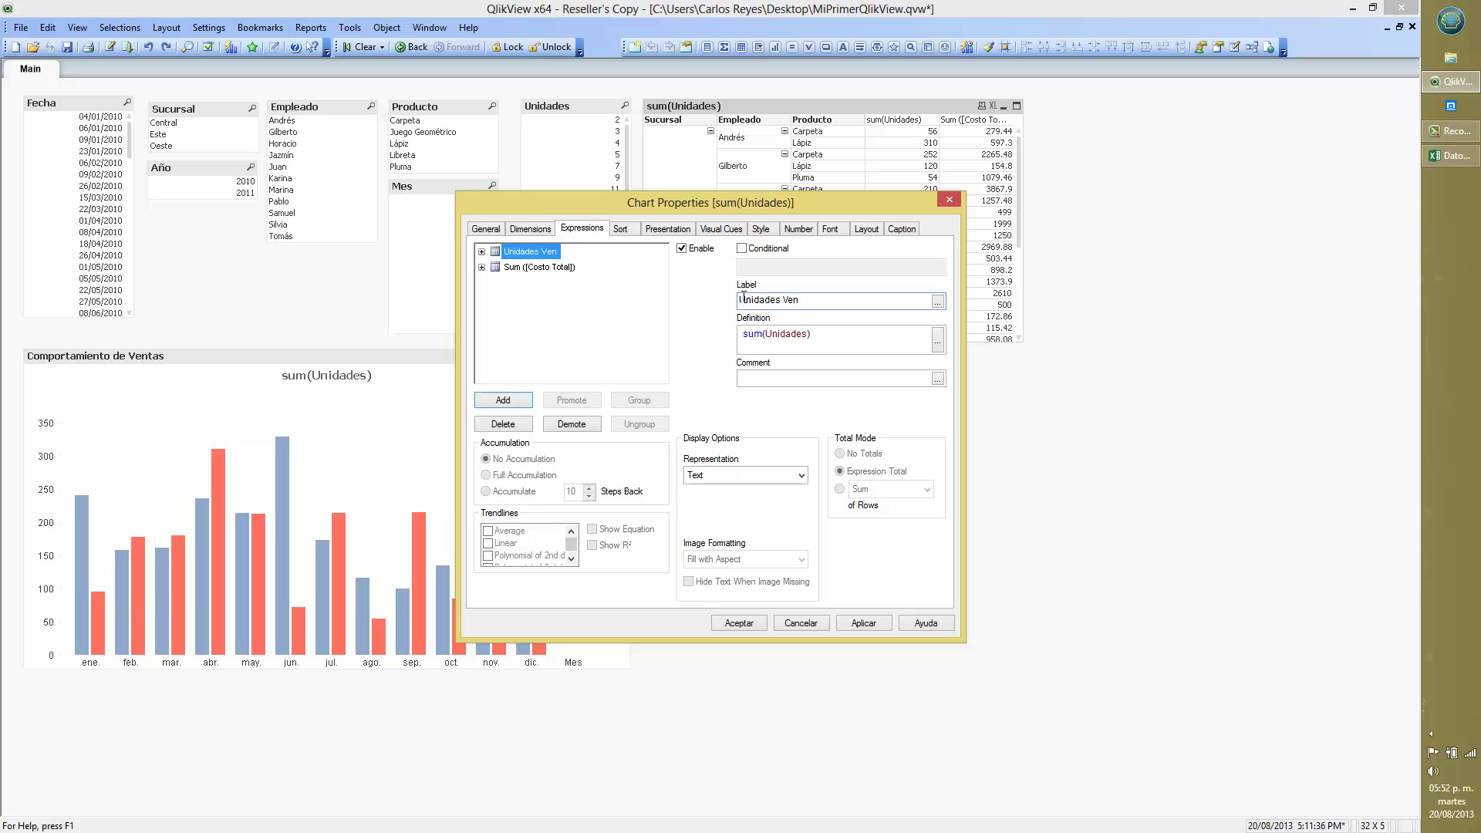
Step: Label the pivot table's Sum ([Costo Total]) expression Costo Total and accept the chart properties
{"action": "left_click", "coordinate": [559, 269]}
{"action": "left_click", "coordinate": [769, 298]}
{"action": "type", "text": "Co"}
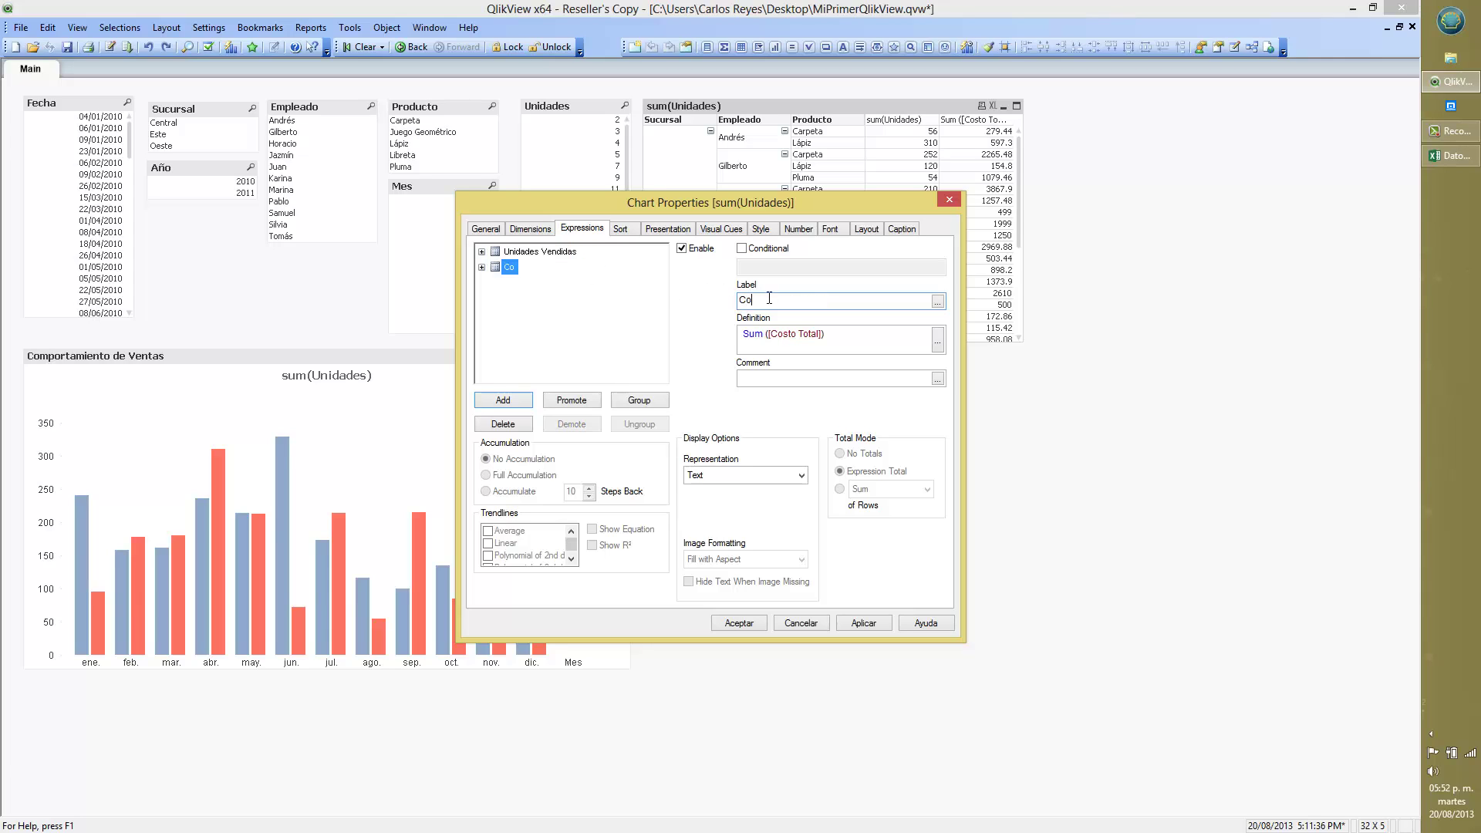
{"action": "type", "text": "sto Total"}
{"action": "left_click", "coordinate": [739, 623]}
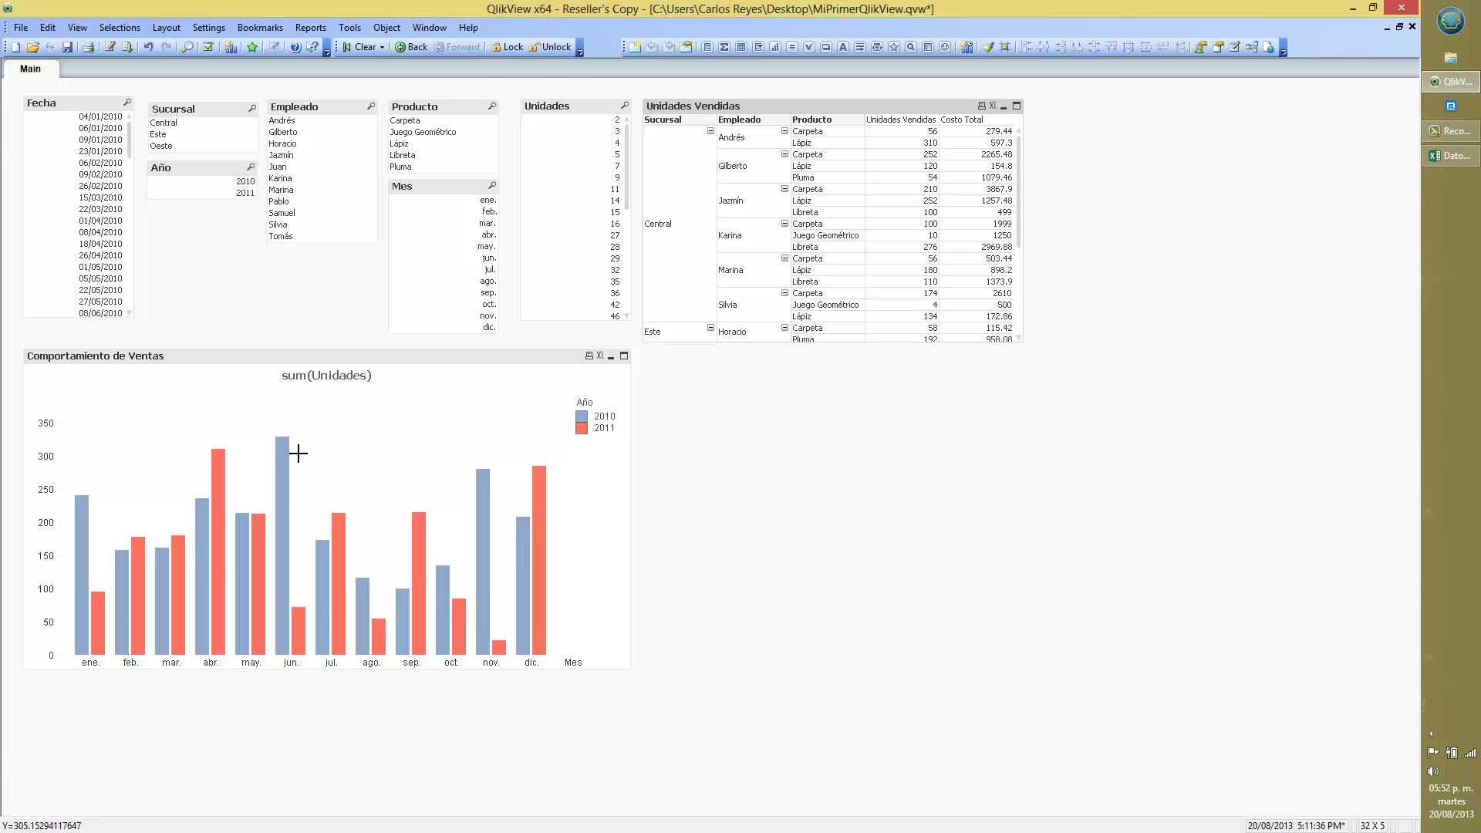
Step: Label the sum(Unidades) expression of the Comportamiento de Ventas bar chart Unidades Vendidas and accept the properties
{"action": "mouse_move", "coordinate": [285, 458]}
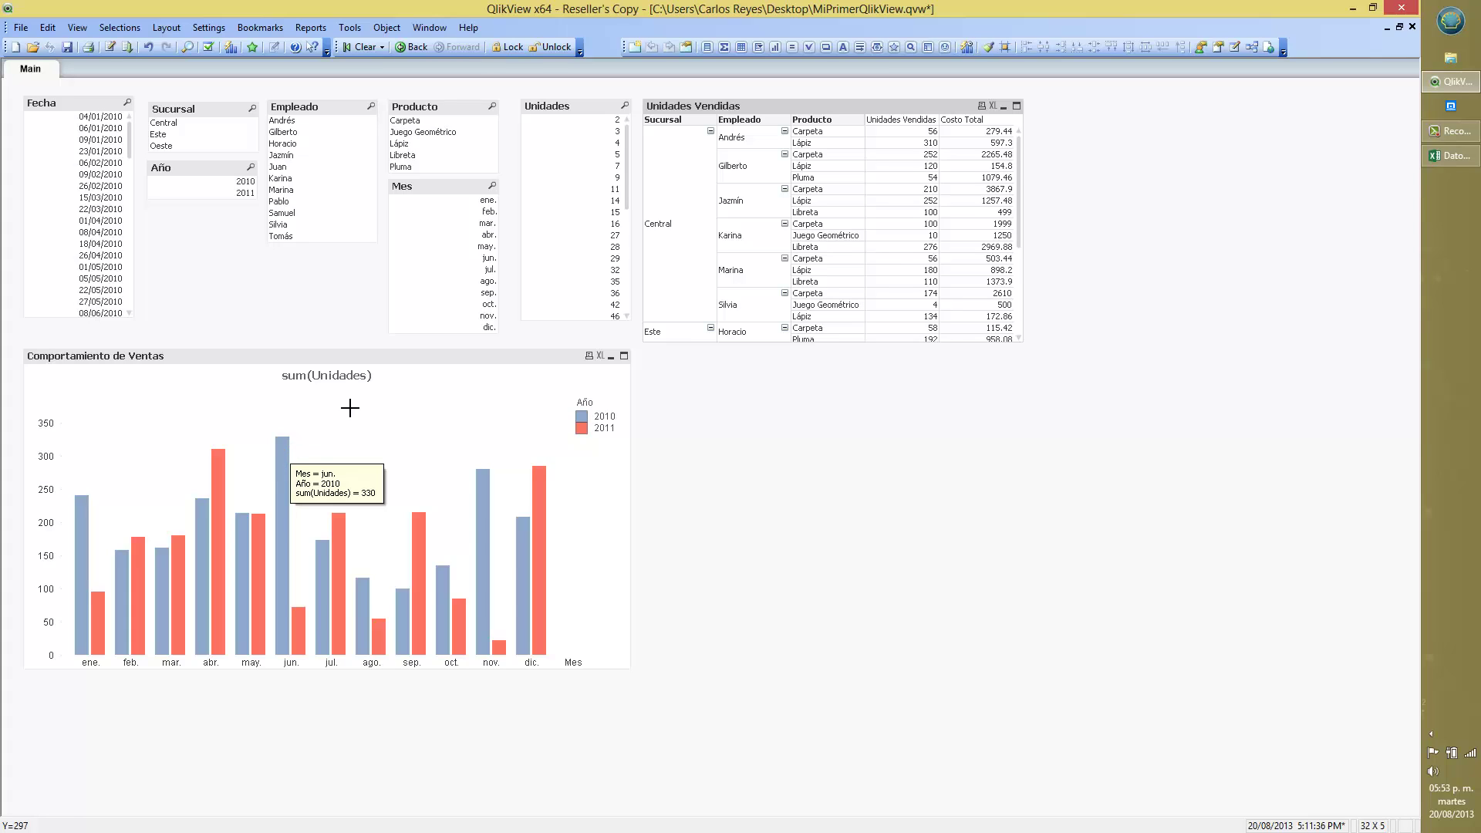
{"action": "right_click", "coordinate": [433, 374]}
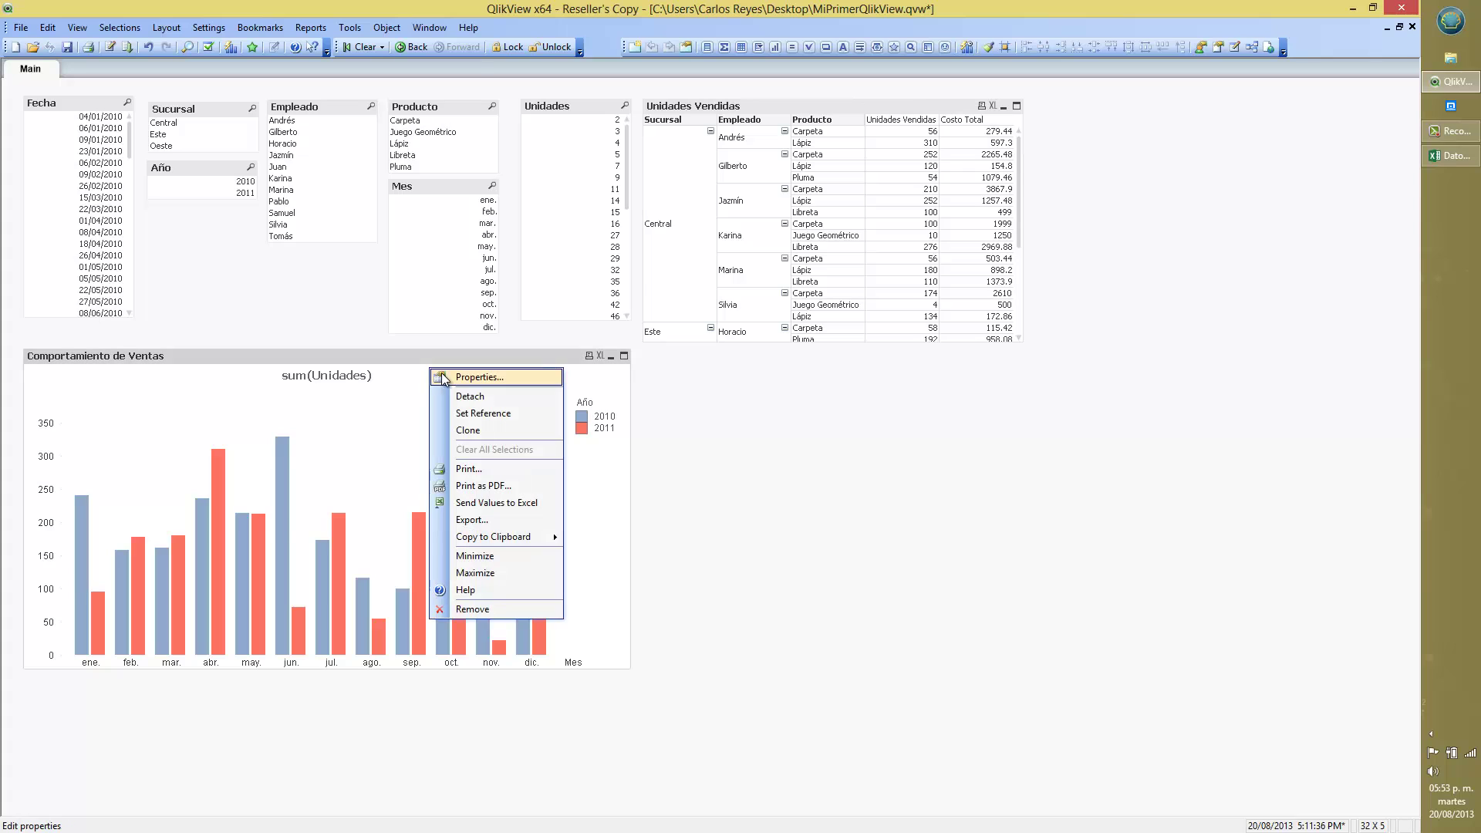
{"action": "left_click", "coordinate": [470, 377]}
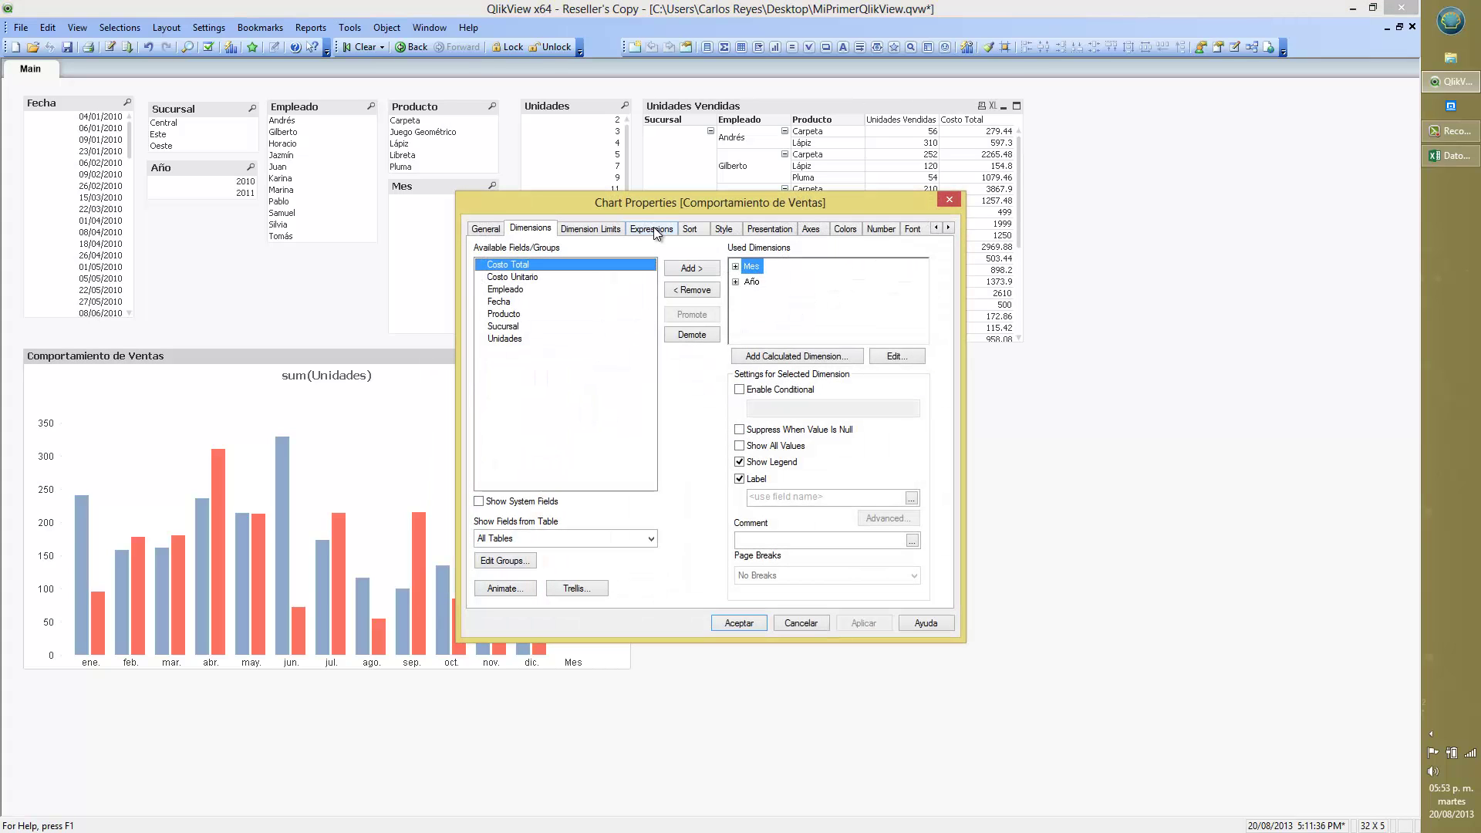
{"action": "left_click", "coordinate": [653, 230]}
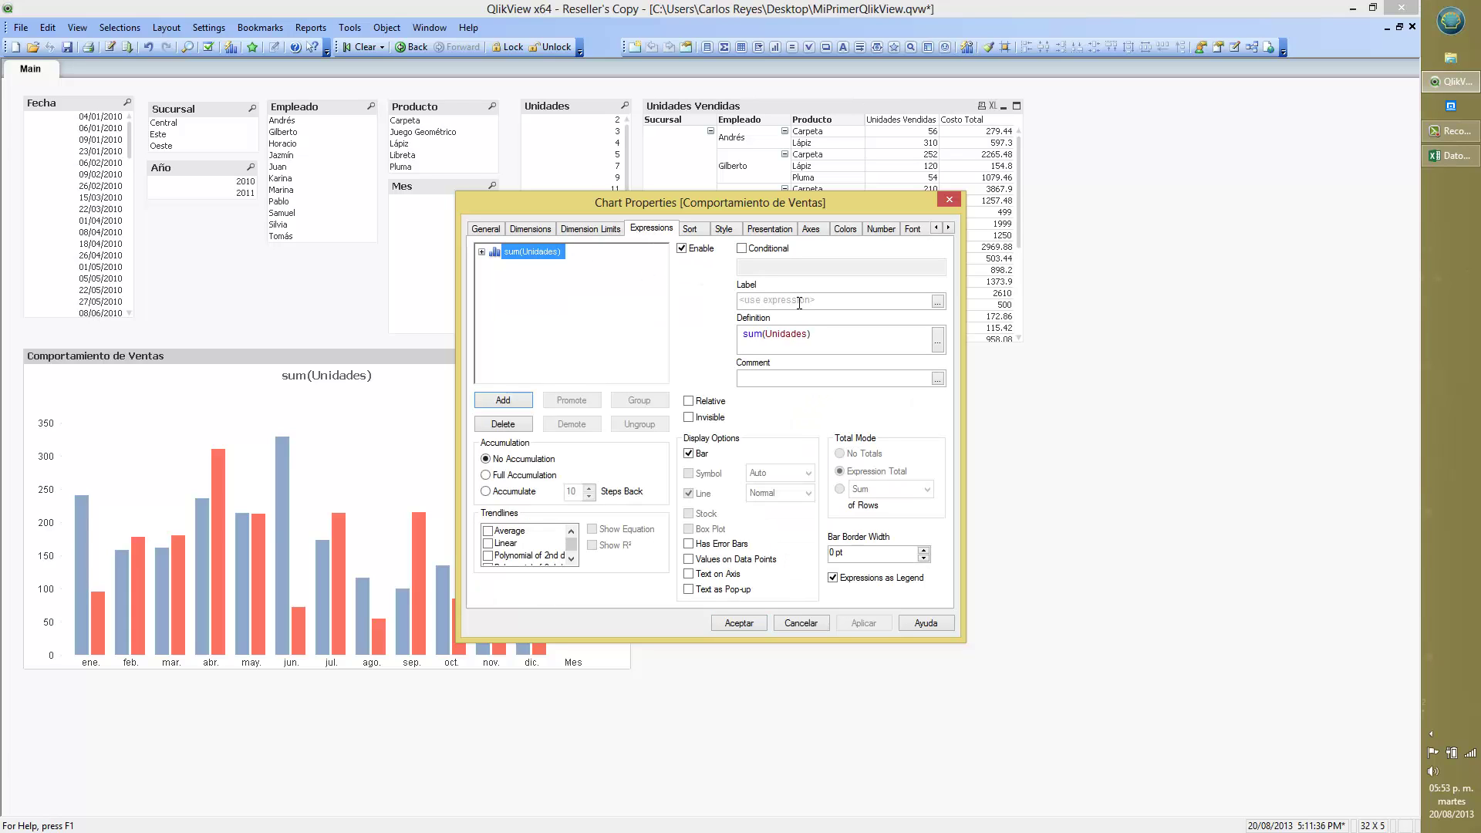
{"action": "left_click", "coordinate": [798, 302]}
{"action": "type", "text": "Unidad"}
{"action": "type", "text": "es"}
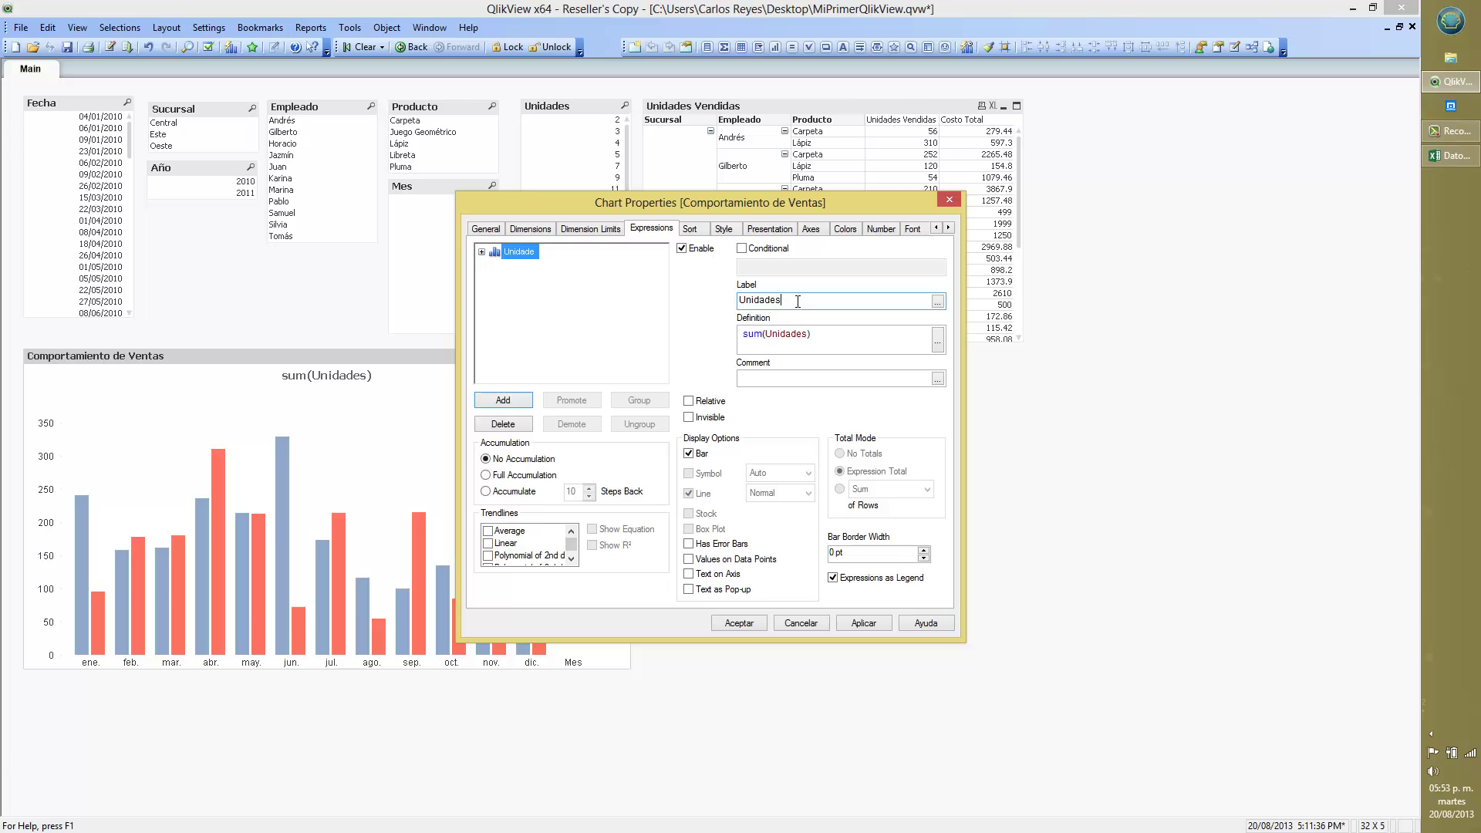
{"action": "type", "text": " Vendidas"}
{"action": "left_click", "coordinate": [758, 618]}
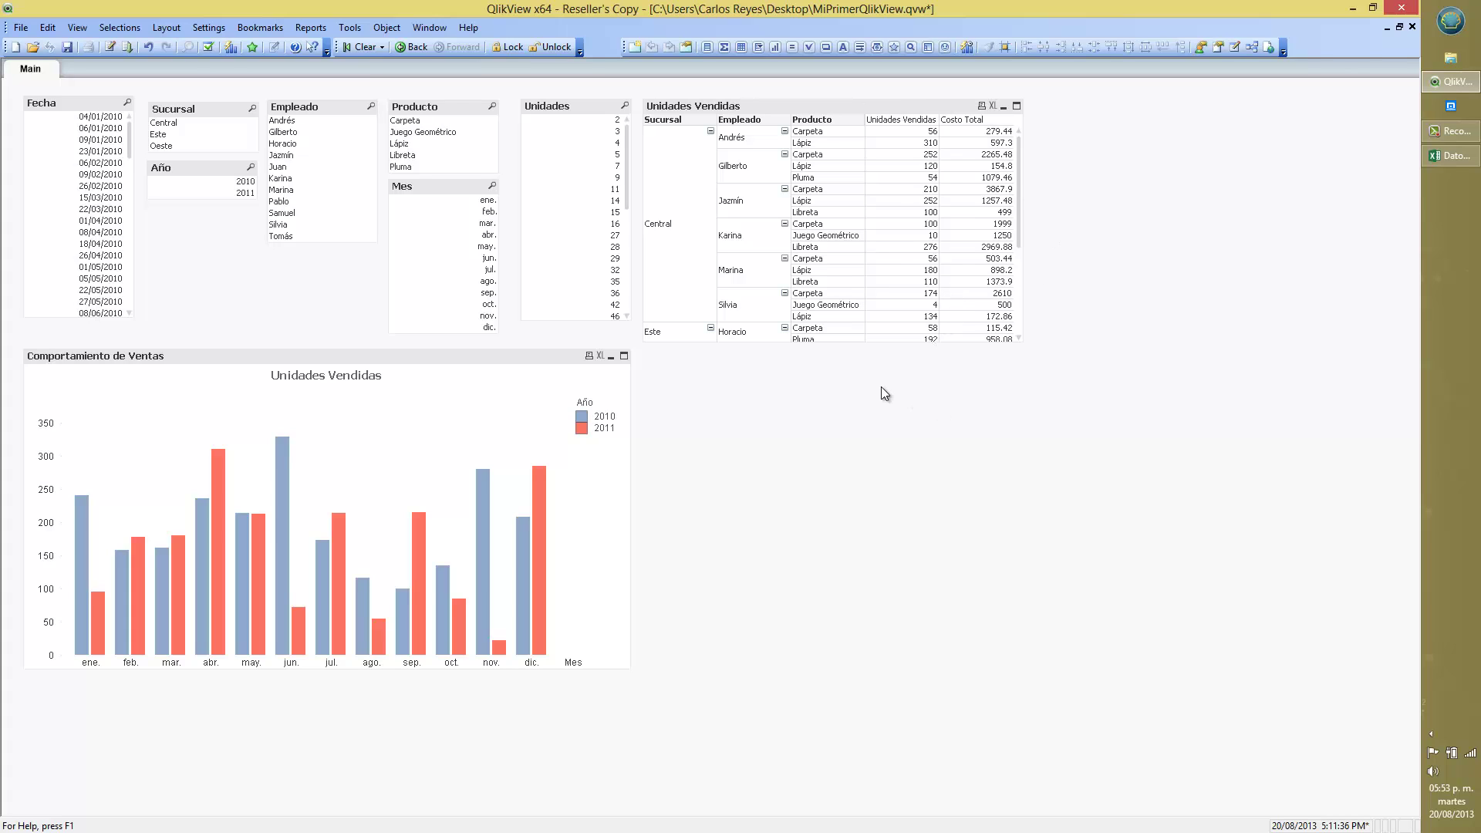
Step: Create a new pie chart on the sheet with Producto as its dimension
{"action": "right_click", "coordinate": [800, 400]}
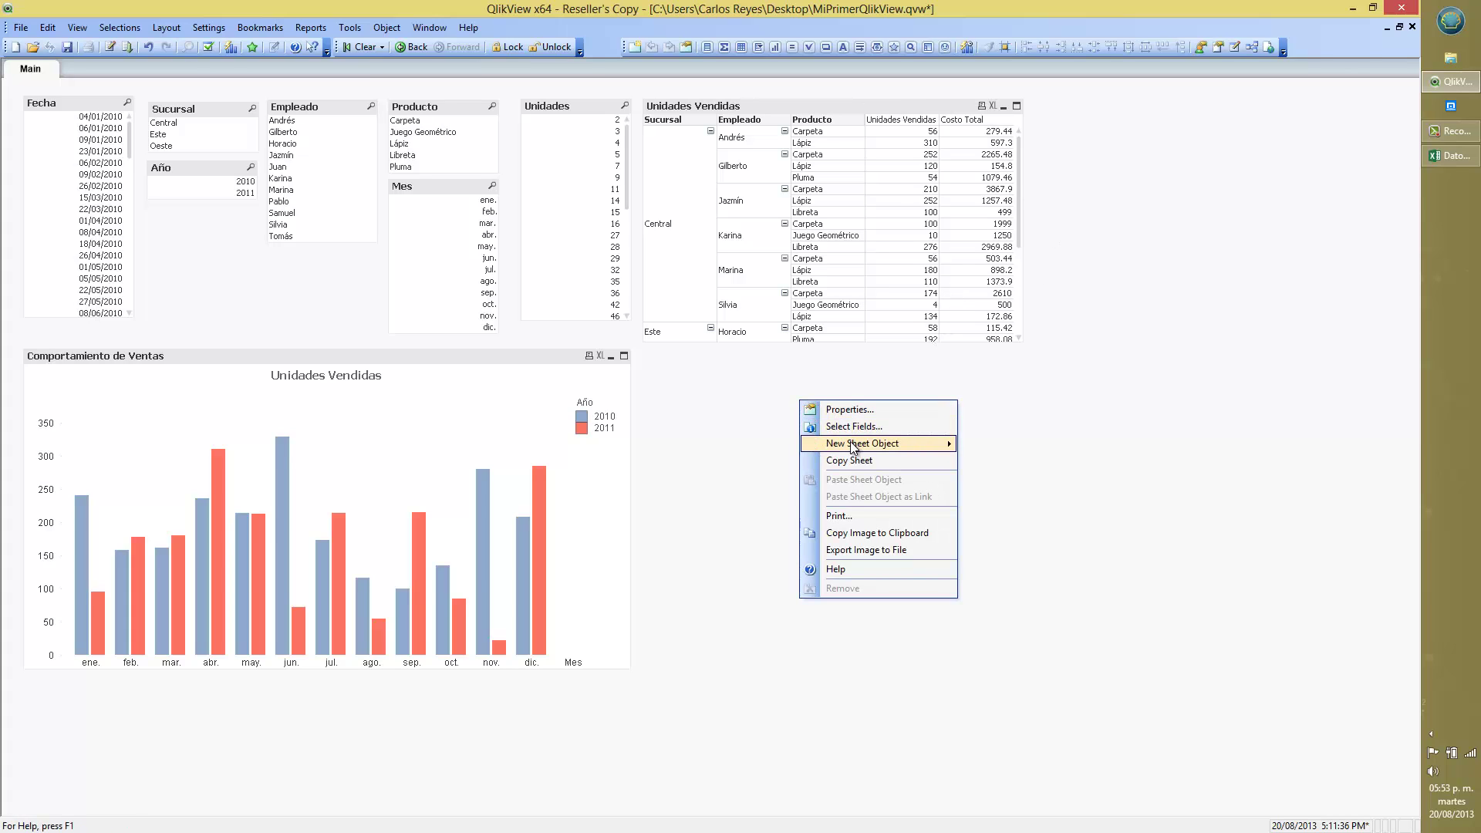
{"action": "mouse_move", "coordinate": [854, 449]}
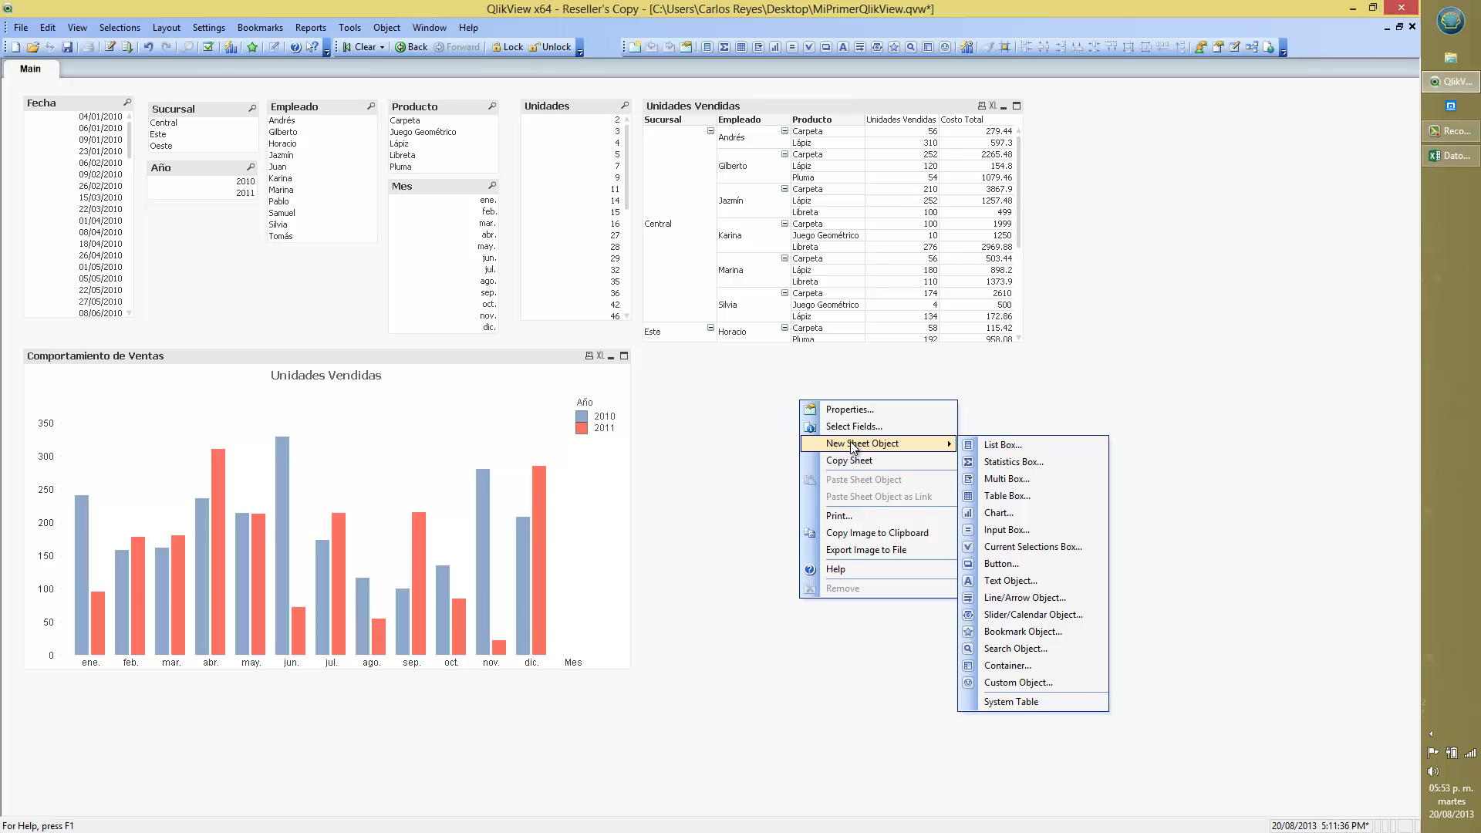
{"action": "left_click", "coordinate": [995, 514]}
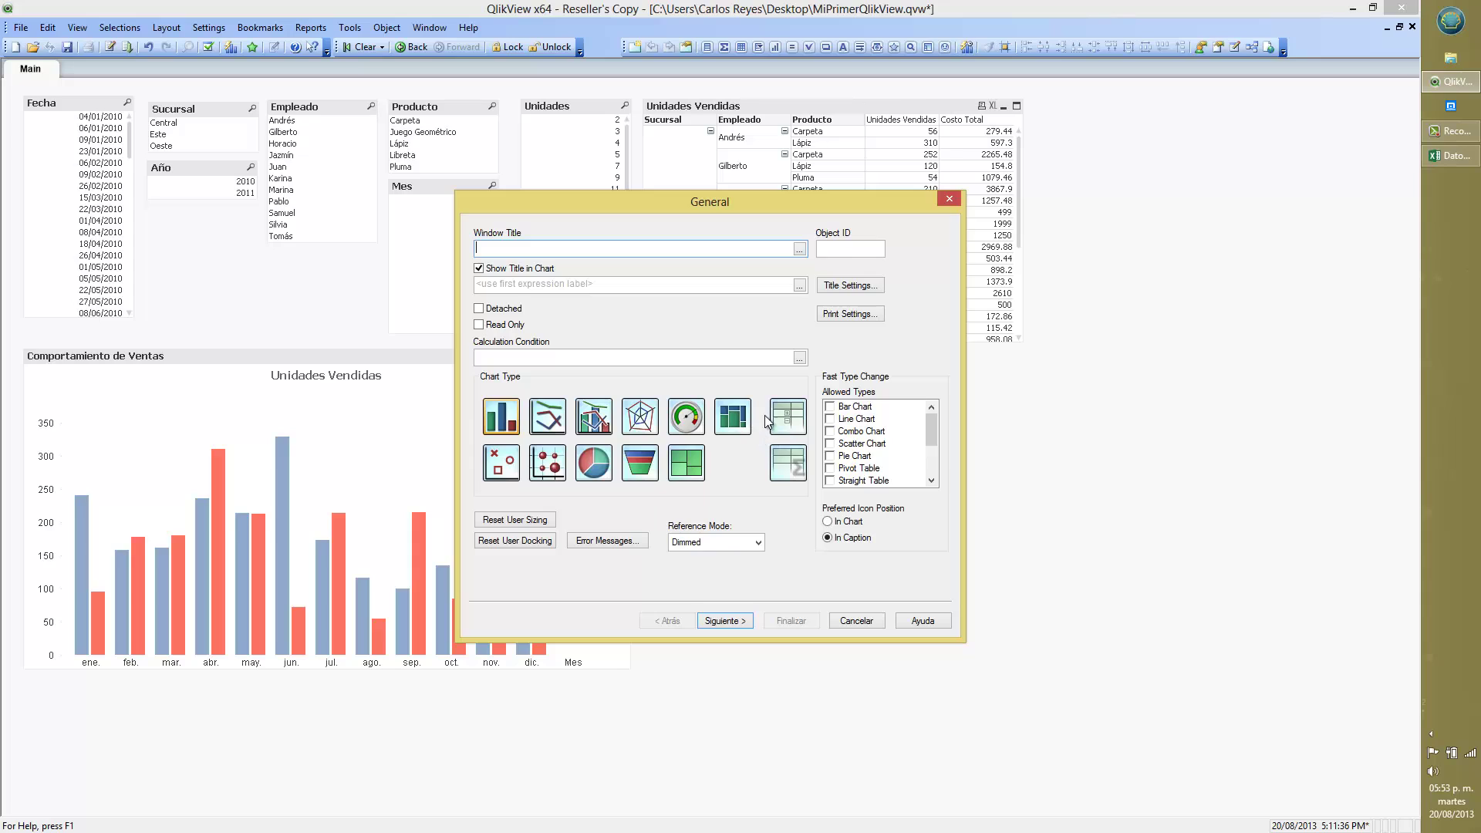
{"action": "left_click", "coordinate": [594, 465]}
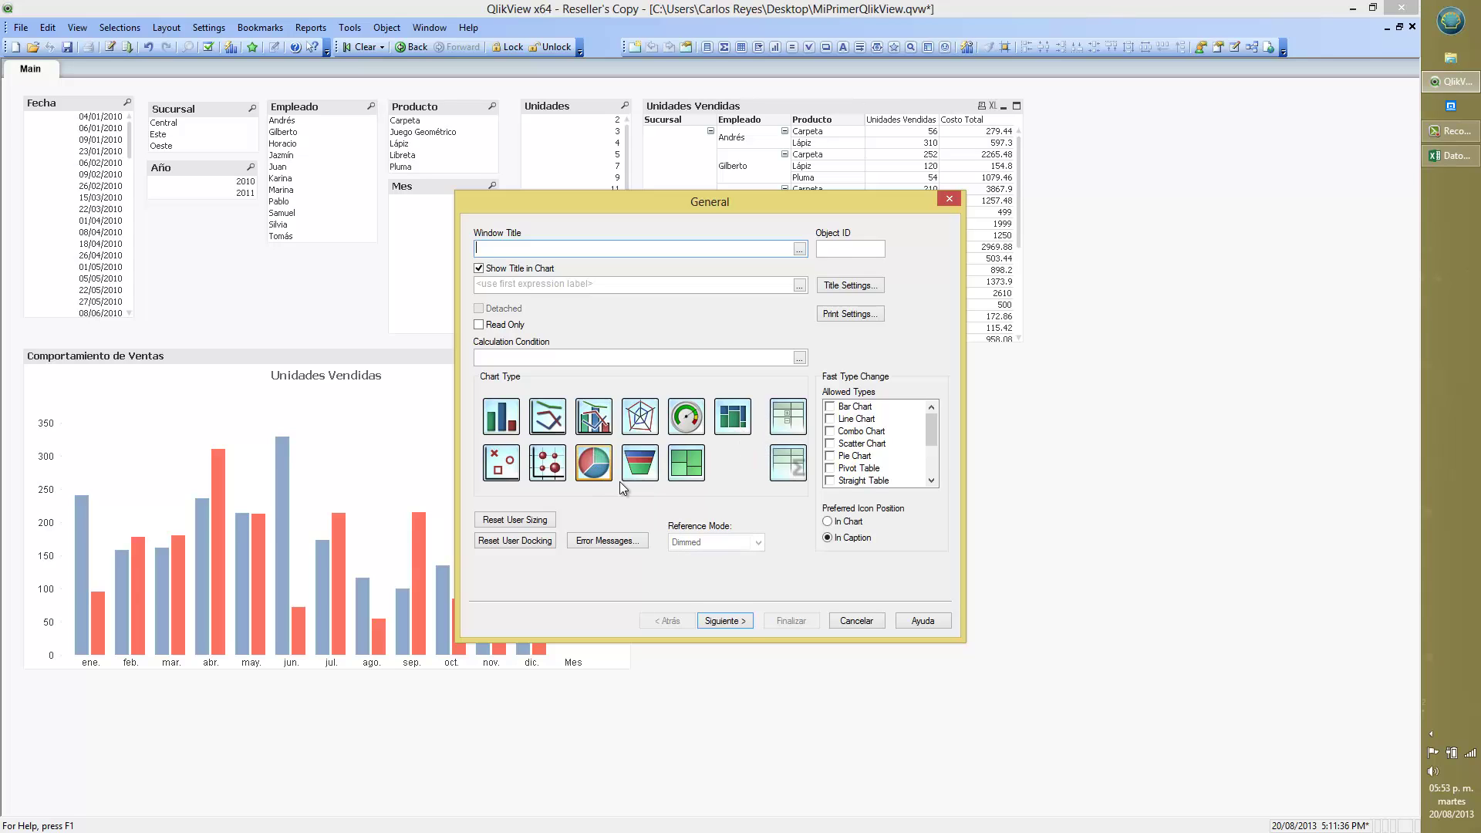
{"action": "left_click", "coordinate": [738, 620]}
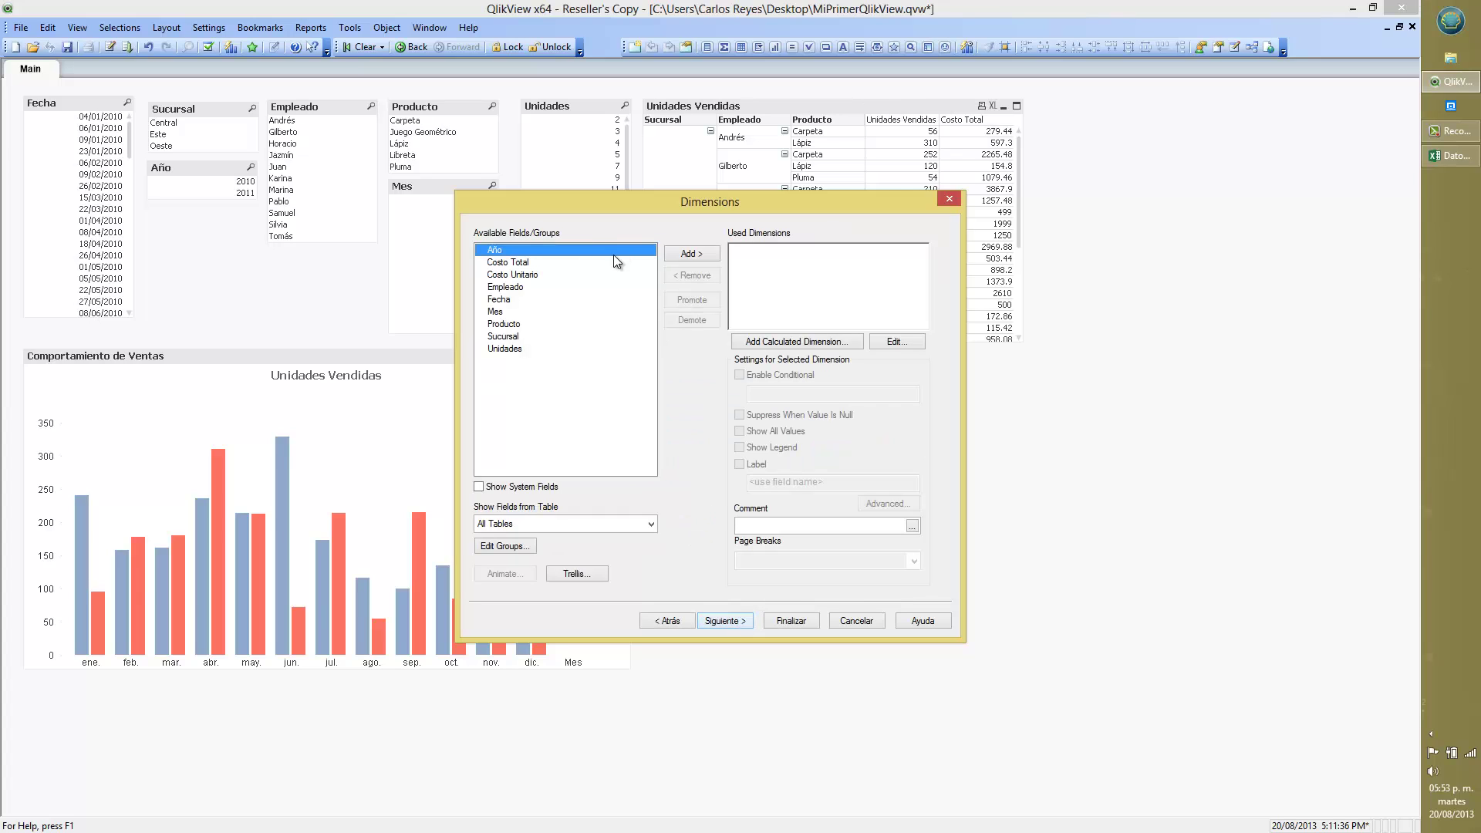
{"action": "double_click", "coordinate": [505, 324]}
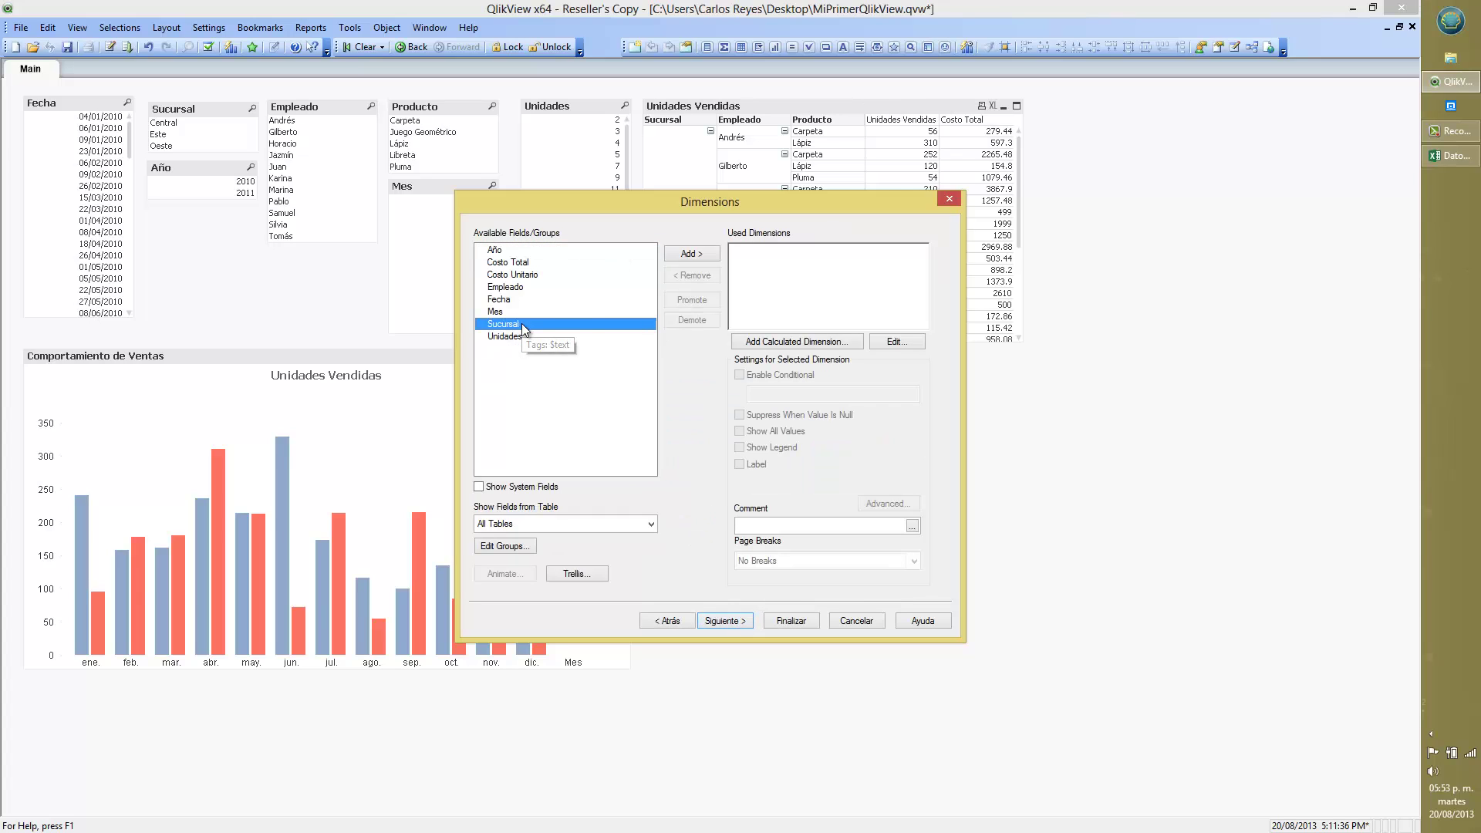
Step: Add the expression sum(Unidades) to the pie chart and label it % Relativo
{"action": "left_click", "coordinate": [723, 622]}
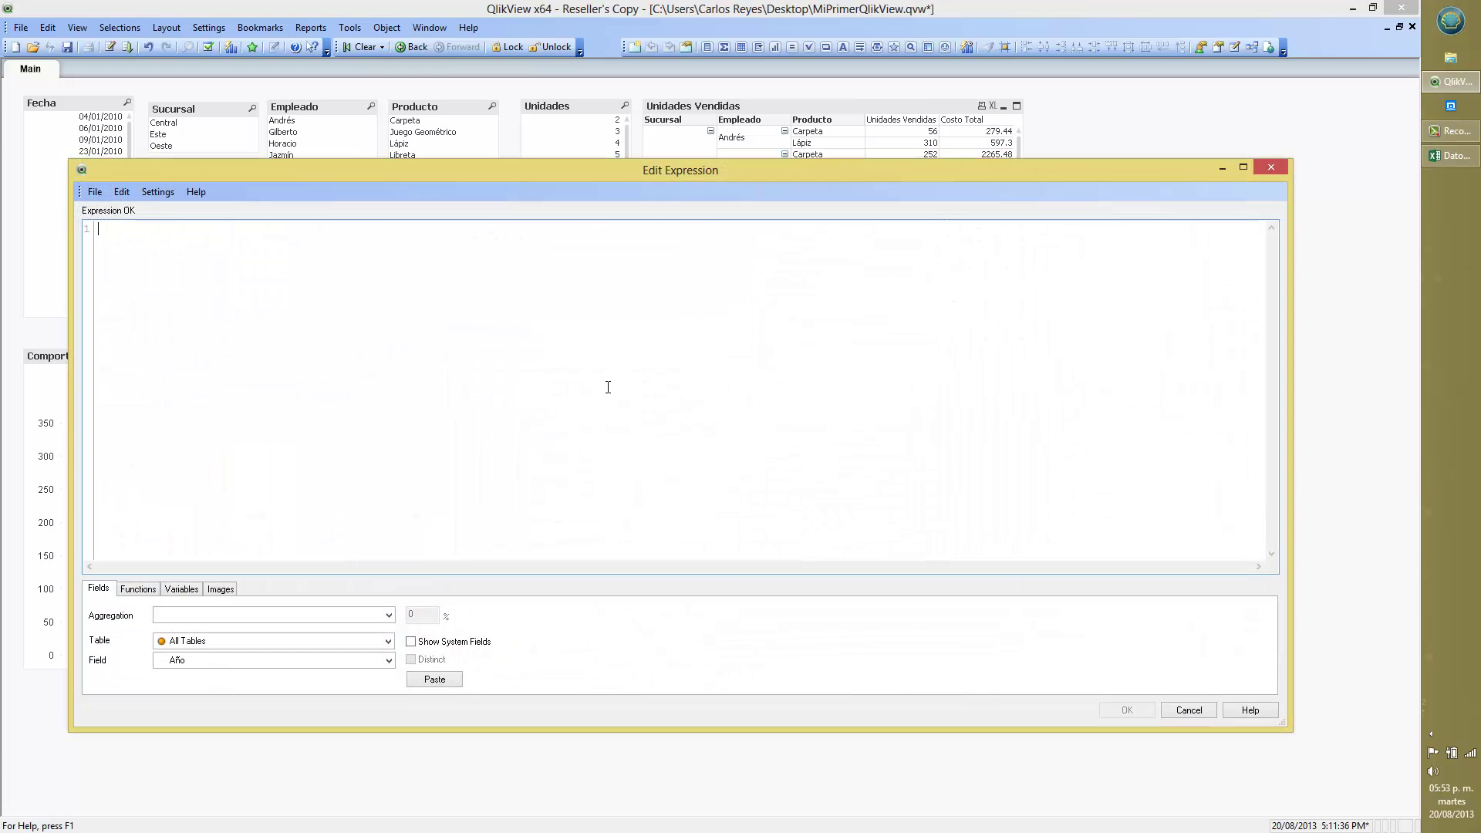
{"action": "type", "text": "sum"}
{"action": "type", "text": "(Unida"}
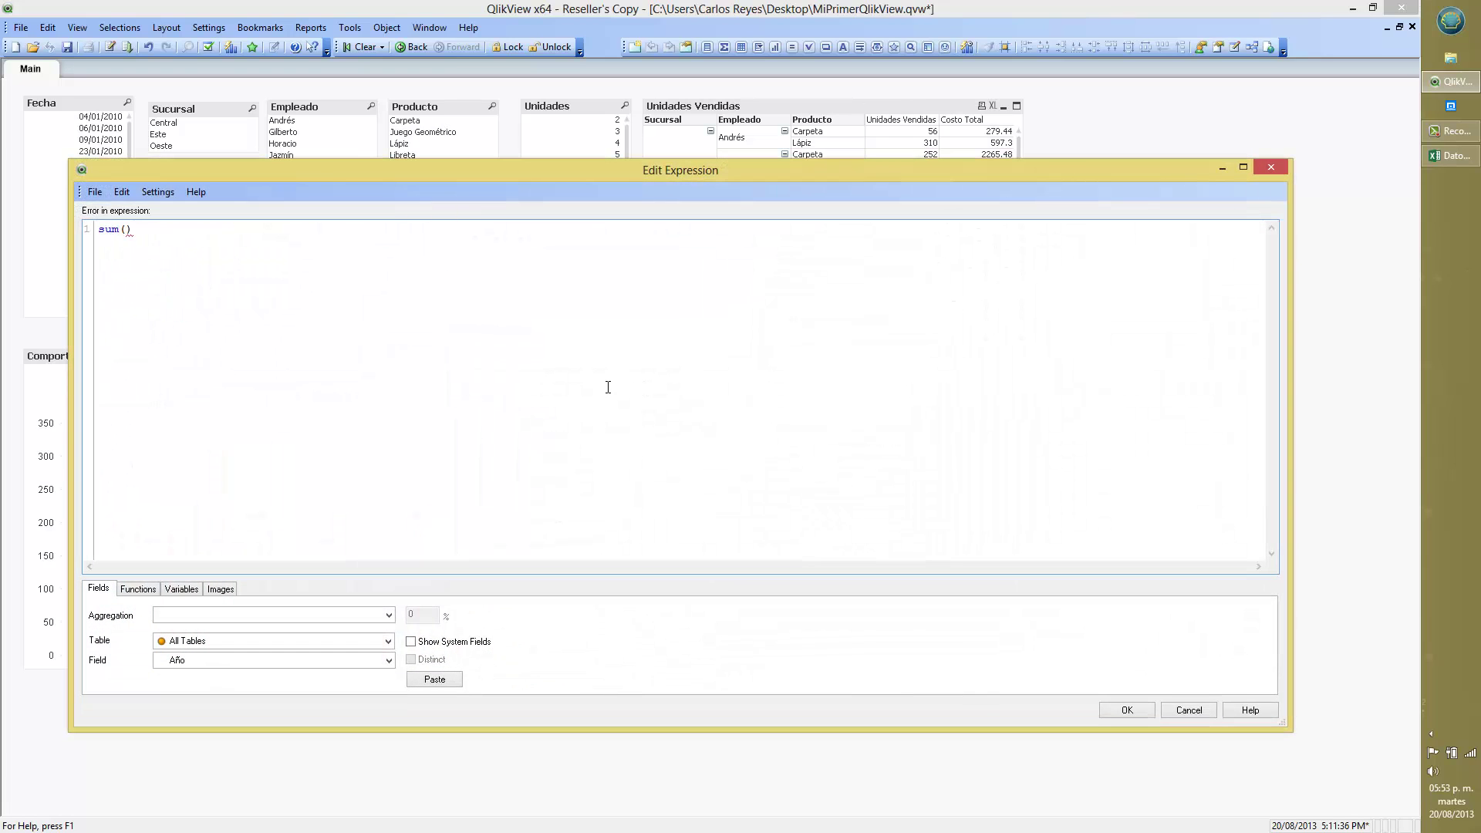
{"action": "type", "text": "des"}
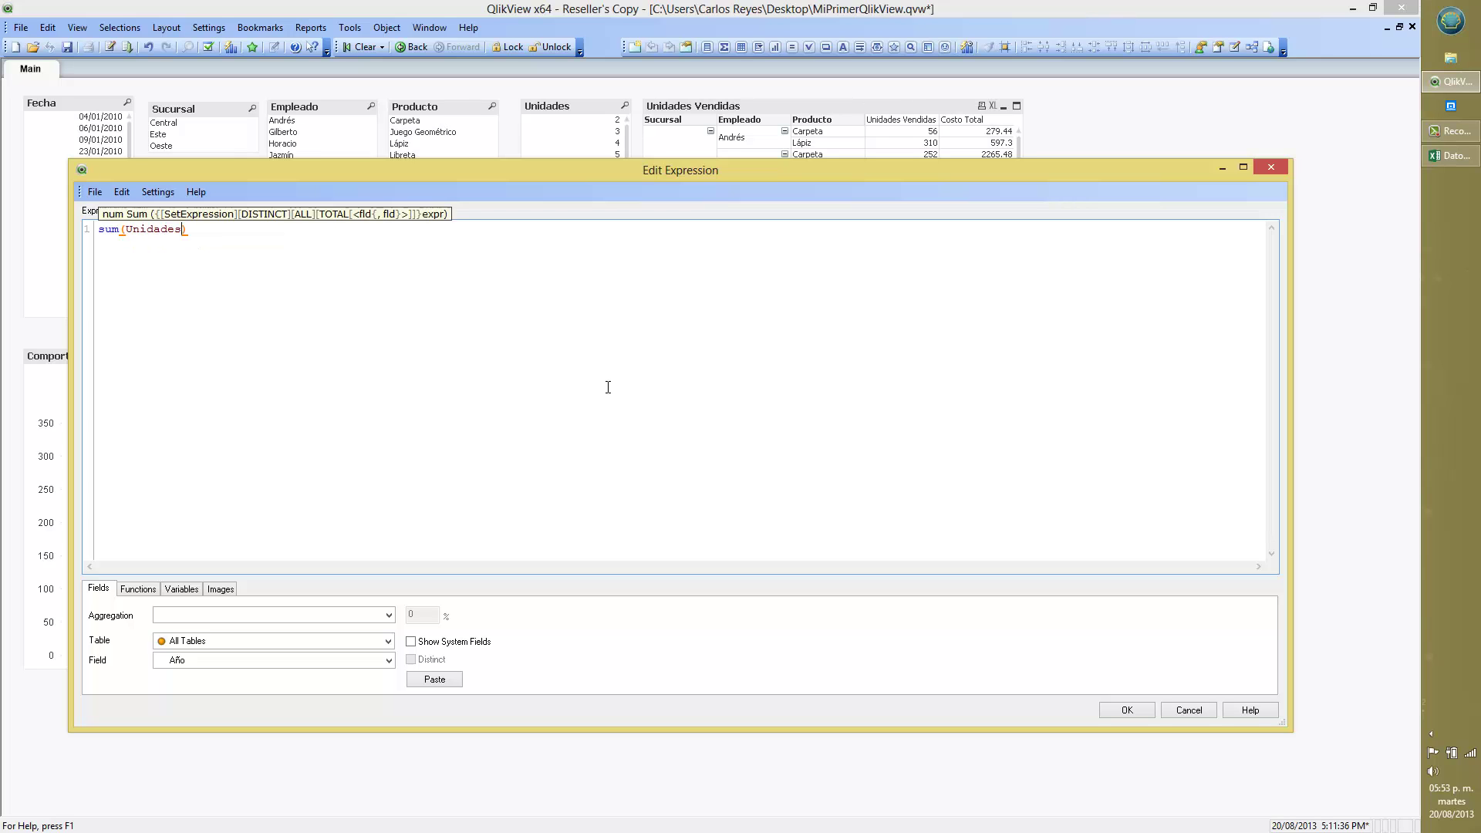
{"action": "left_click", "coordinate": [1126, 709]}
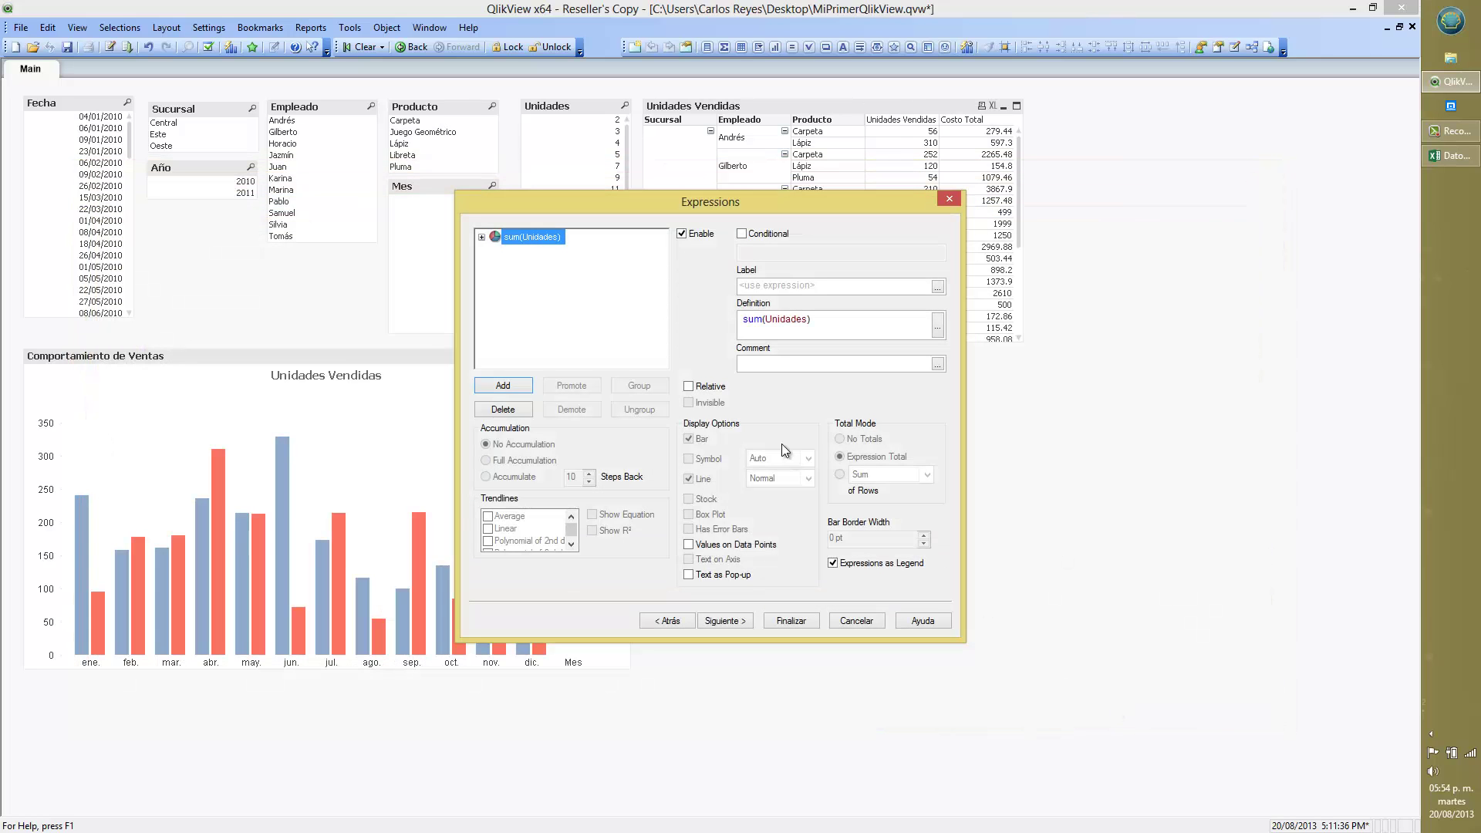
{"action": "left_click", "coordinate": [759, 286]}
{"action": "type", "text": "%"}
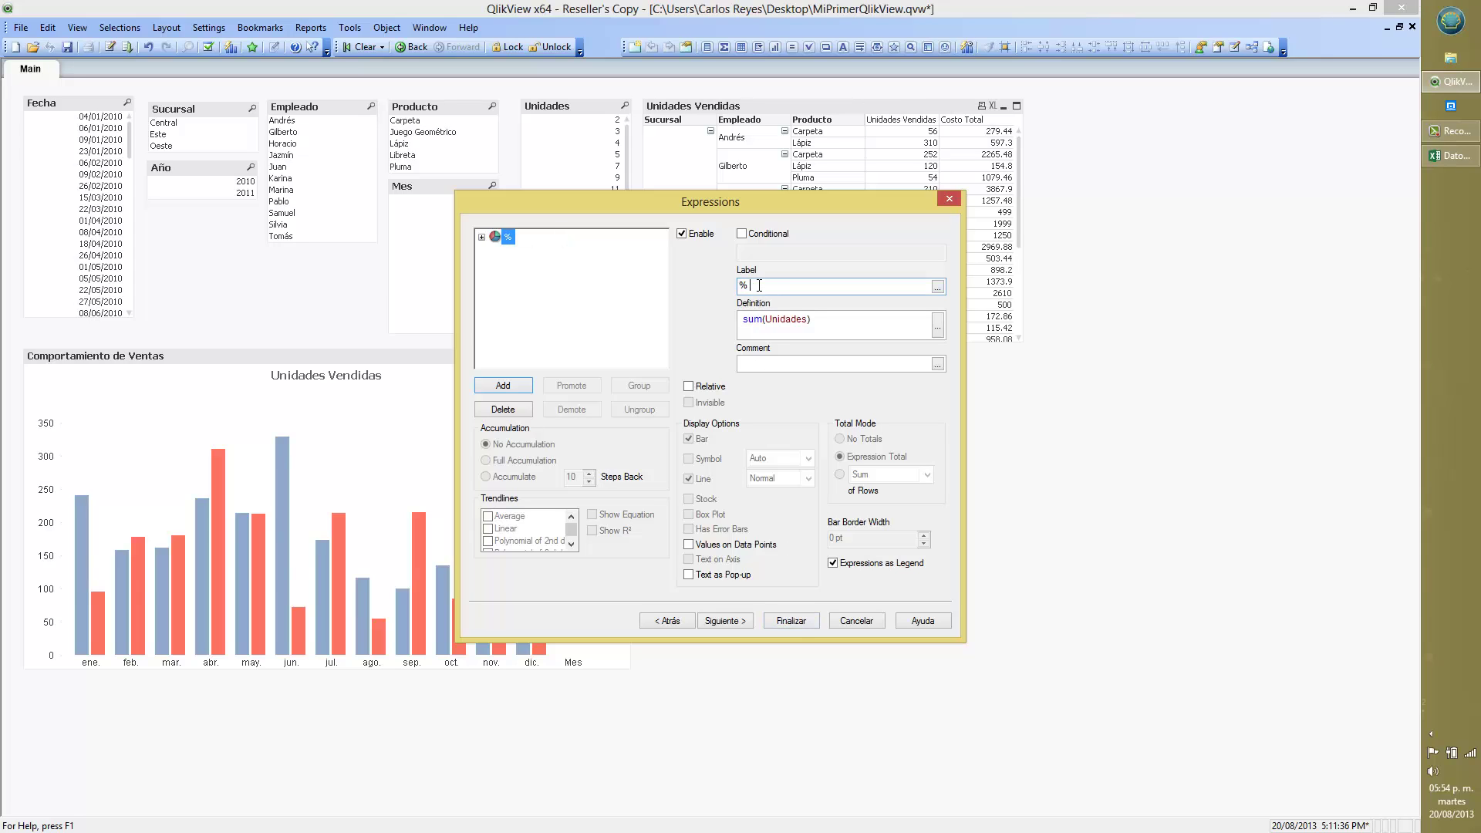
{"action": "type", "text": " Relativo"}
Step: Finish the pie chart and fit it directly below the pivot table, matching the table's width and the bar chart's lower edge
{"action": "left_click", "coordinate": [790, 620]}
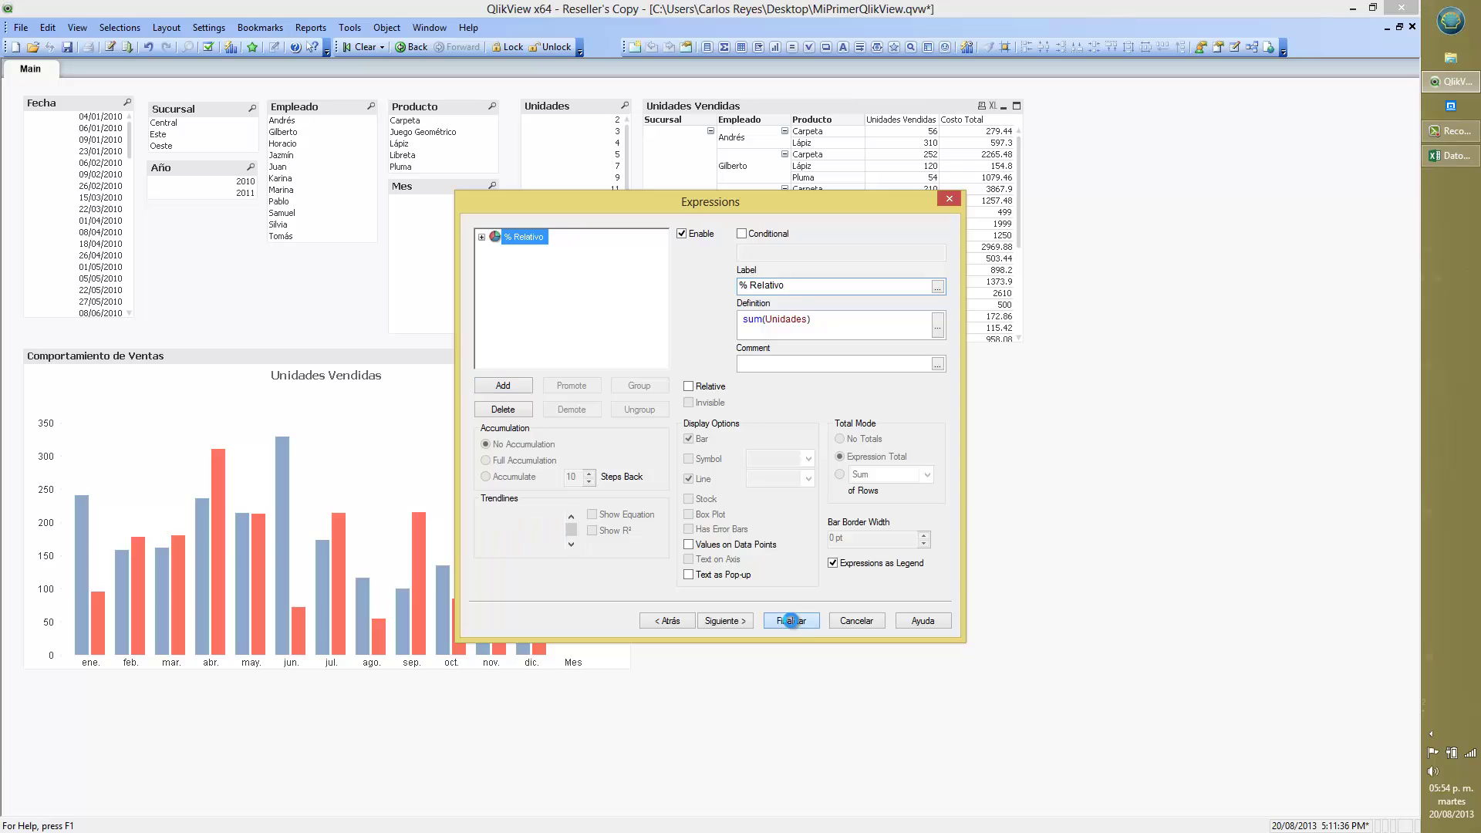
{"action": "left_click_drag", "start_coordinate": [857, 406], "coordinate": [691, 355]}
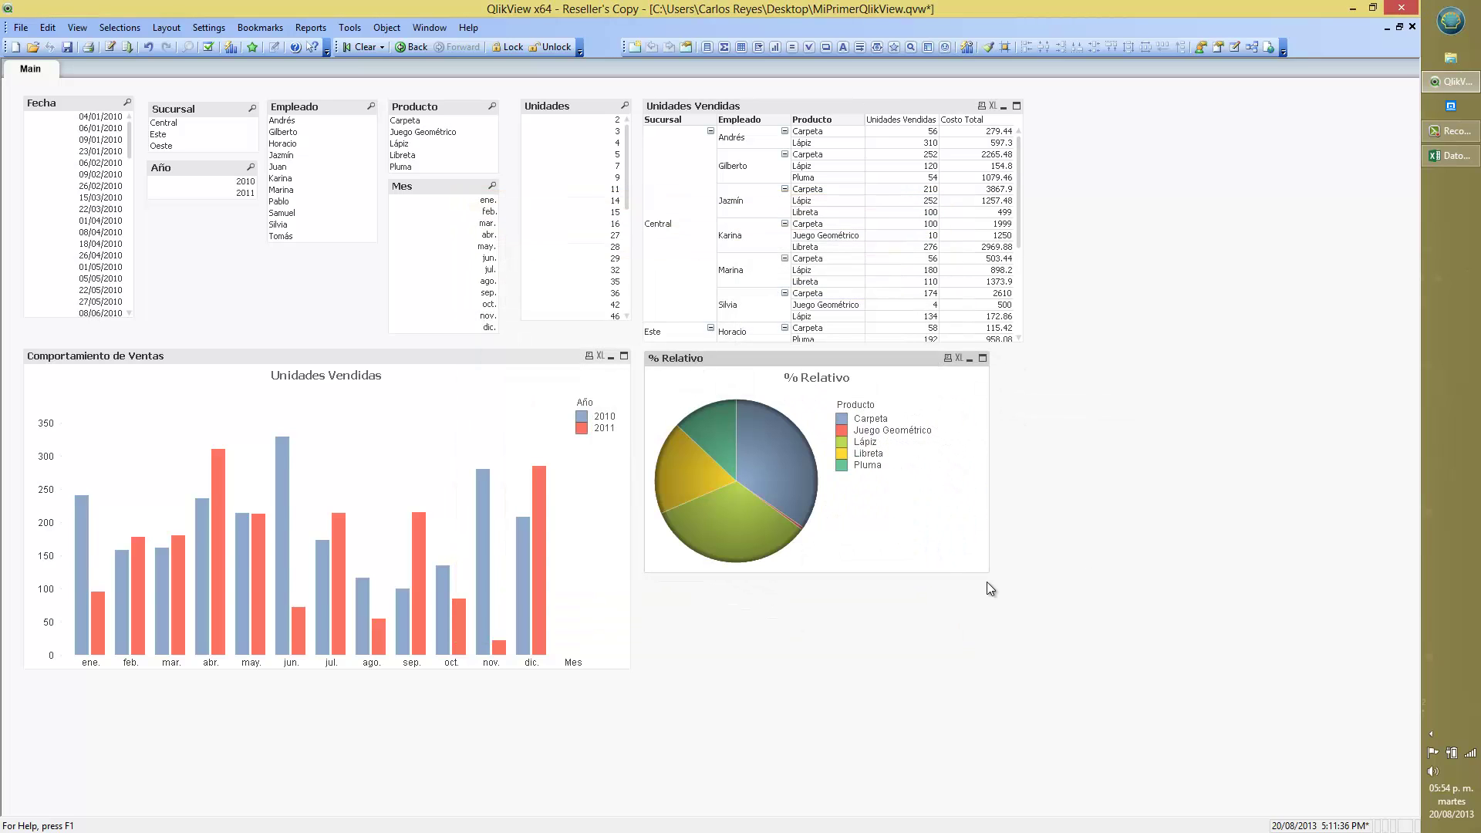
{"action": "left_click_drag", "start_coordinate": [988, 571], "coordinate": [1023, 668]}
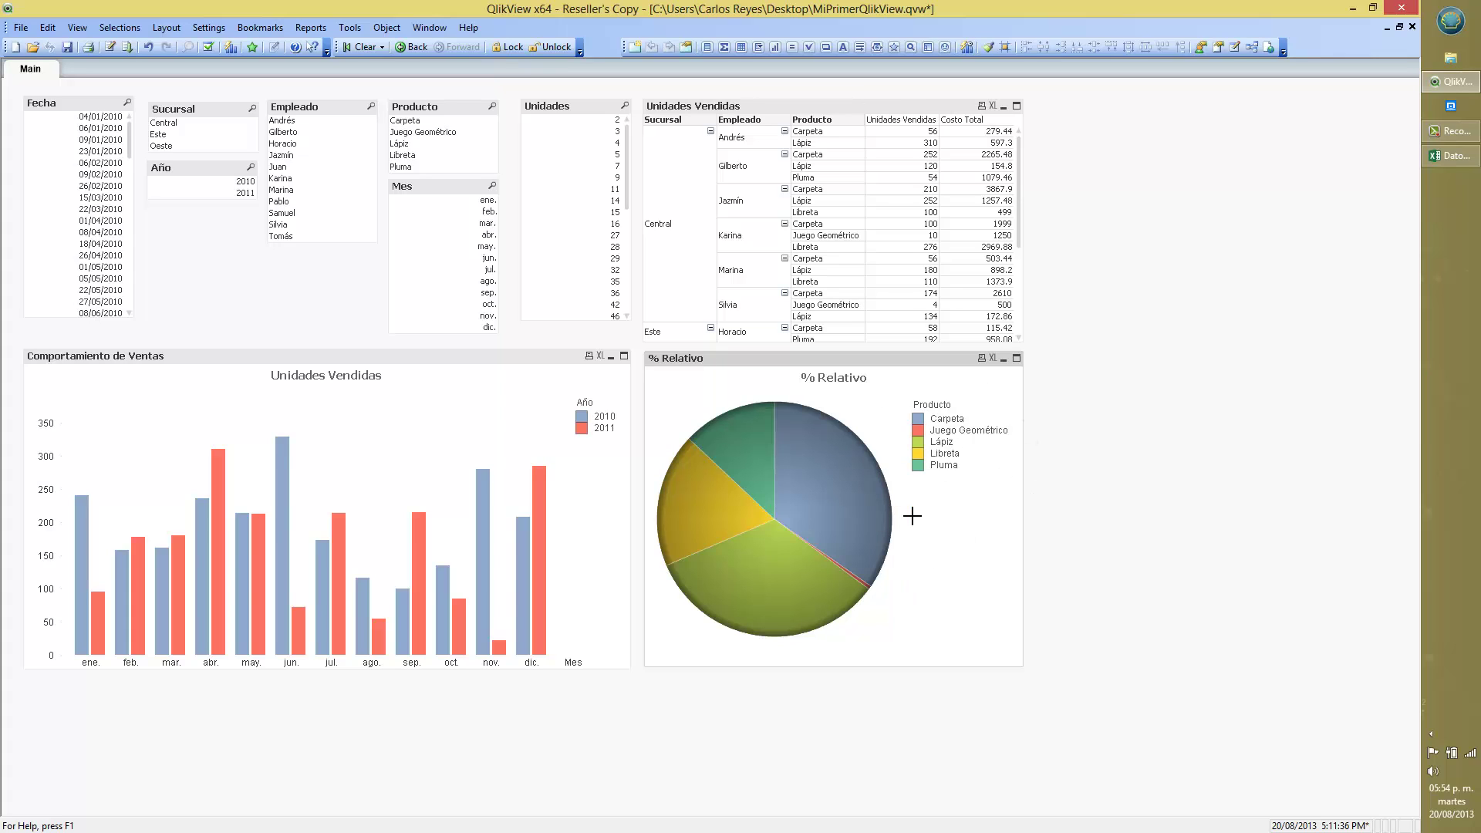
Step: Show the numbers in the legend of the % Relativo pie chart and apply the change
{"action": "right_click", "coordinate": [938, 503]}
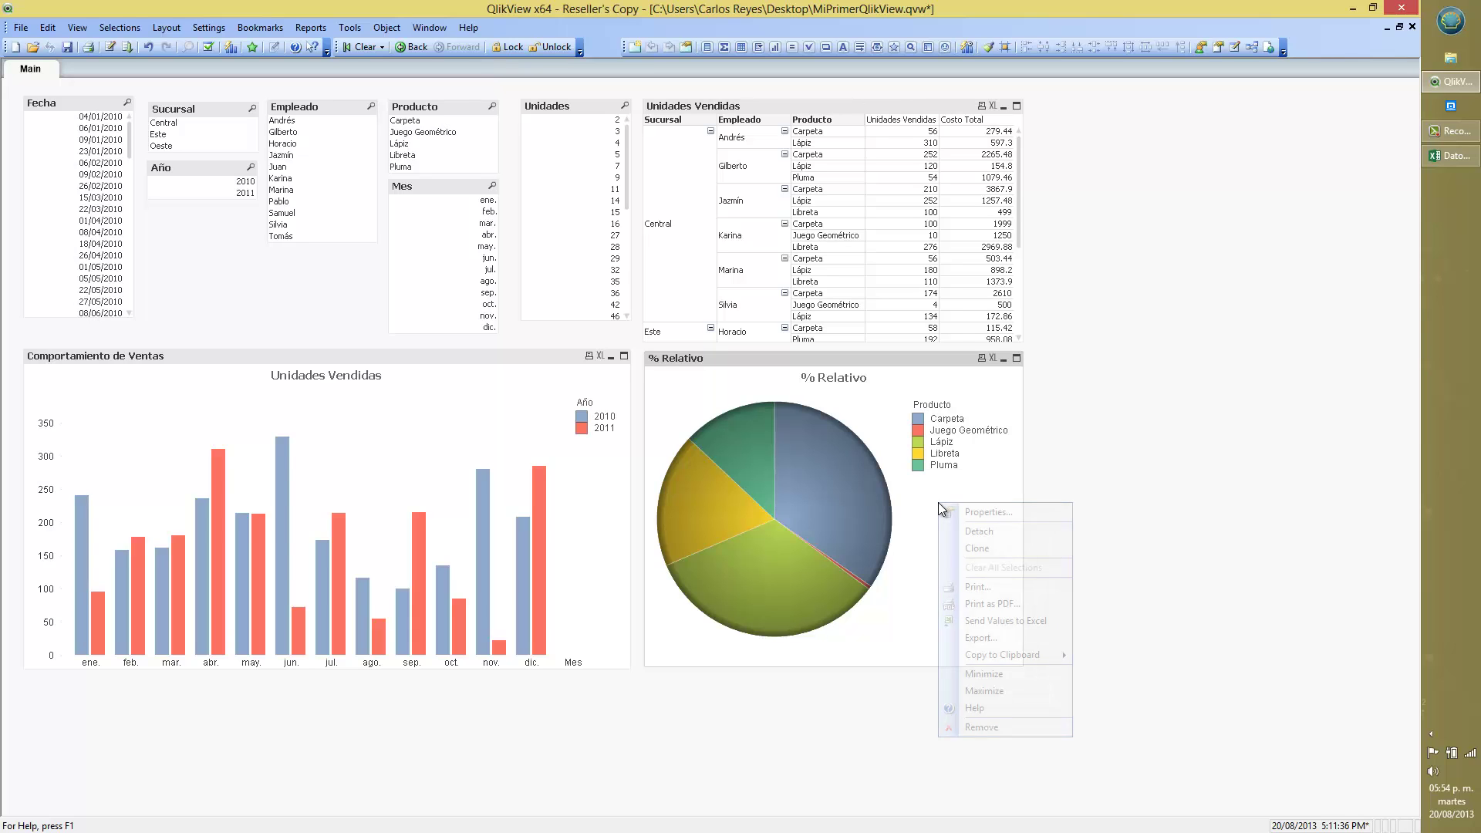
{"action": "left_click", "coordinate": [953, 508]}
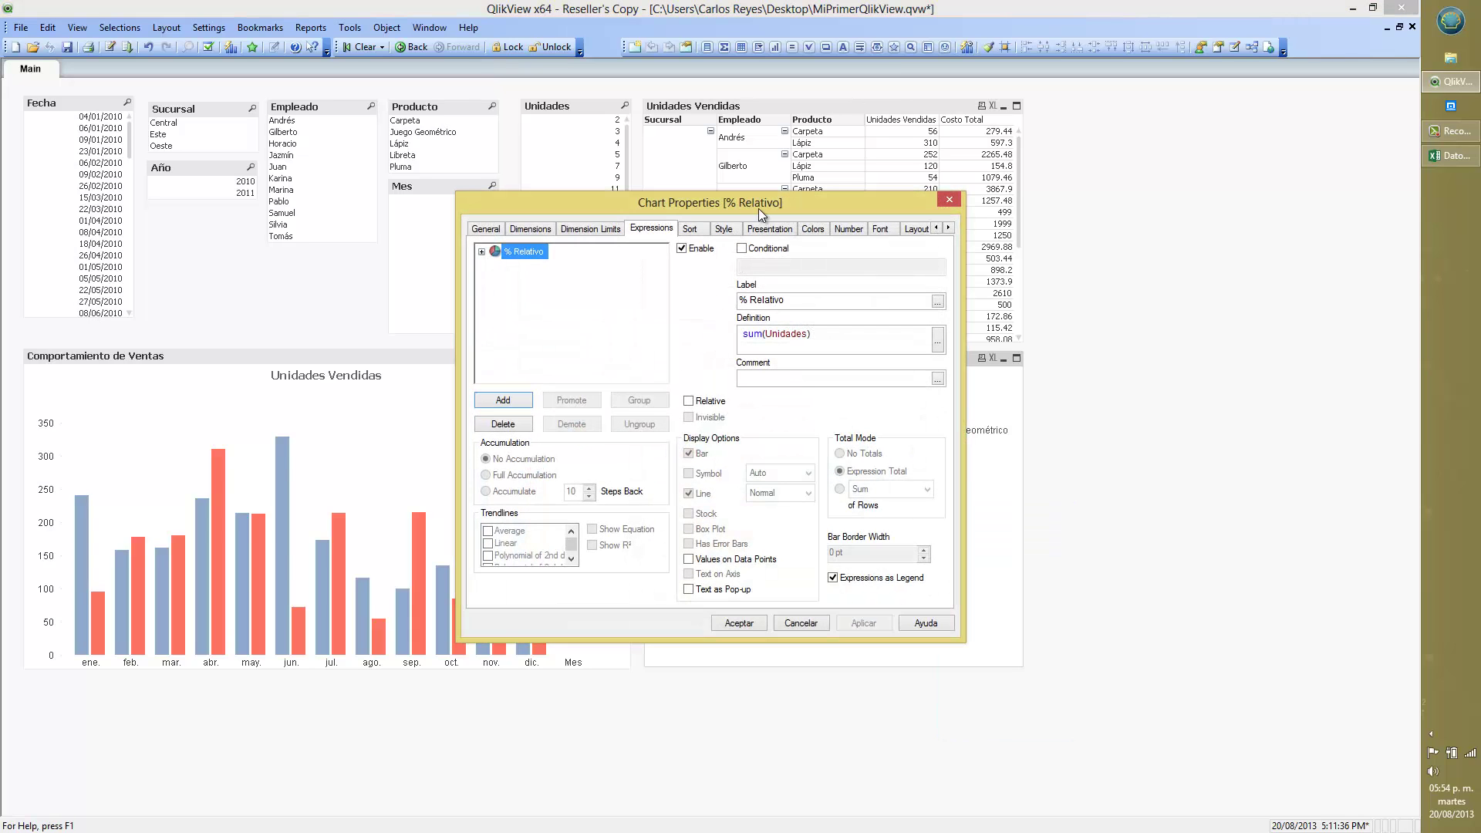
{"action": "left_click_drag", "start_coordinate": [748, 201], "coordinate": [644, 203]}
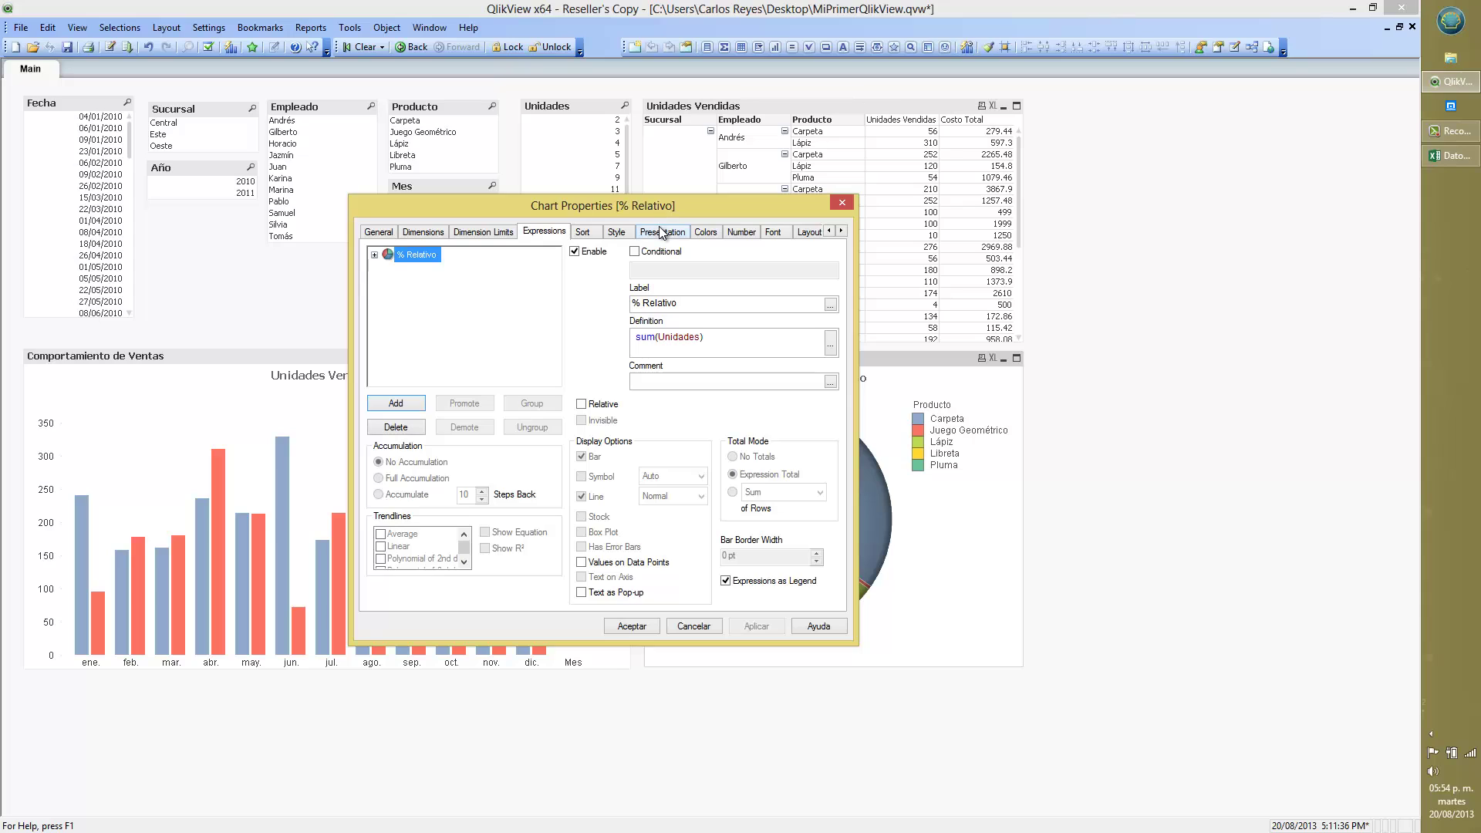
{"action": "left_click", "coordinate": [661, 232]}
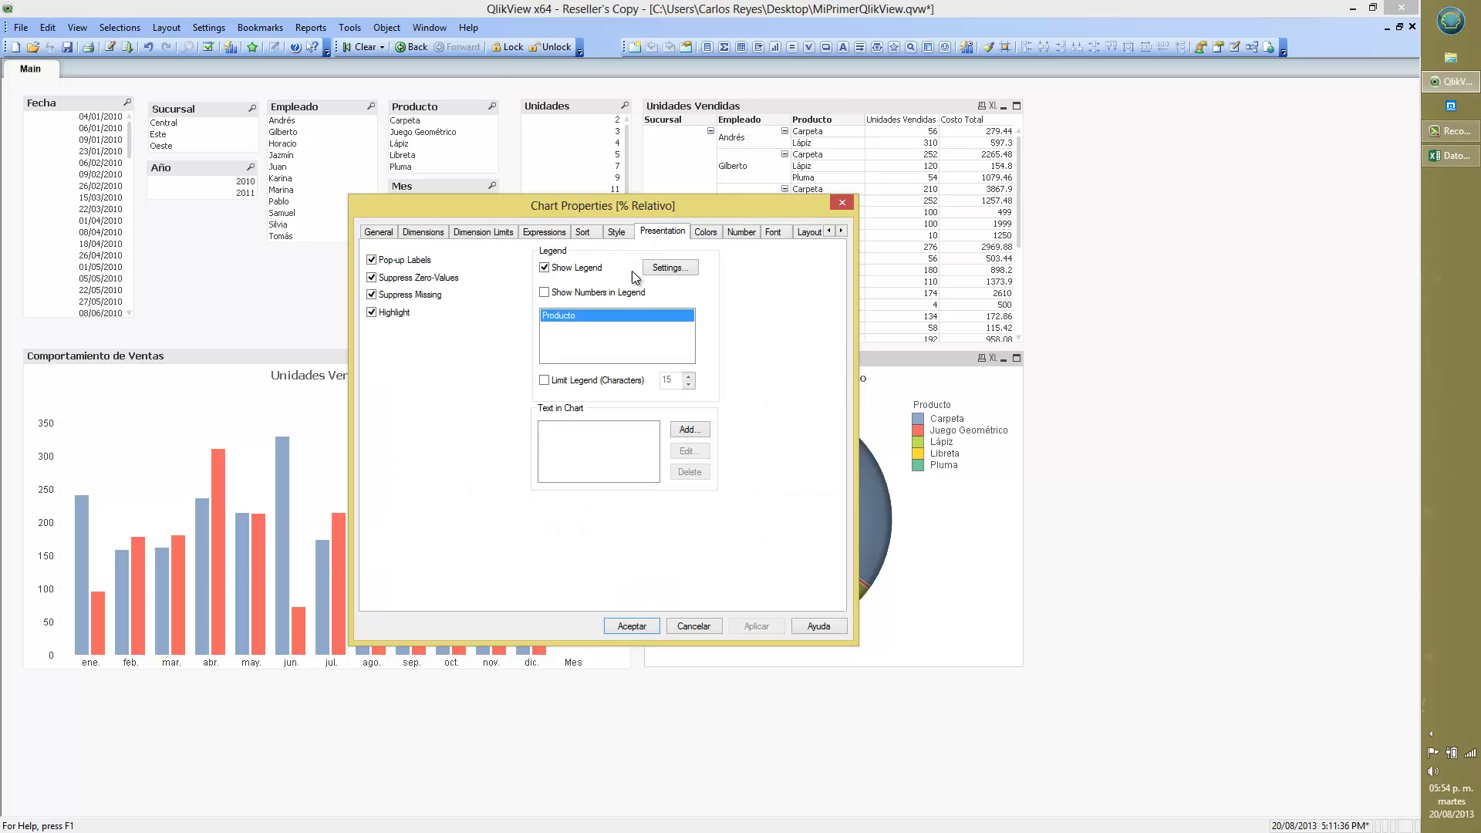
{"action": "left_click", "coordinate": [591, 297]}
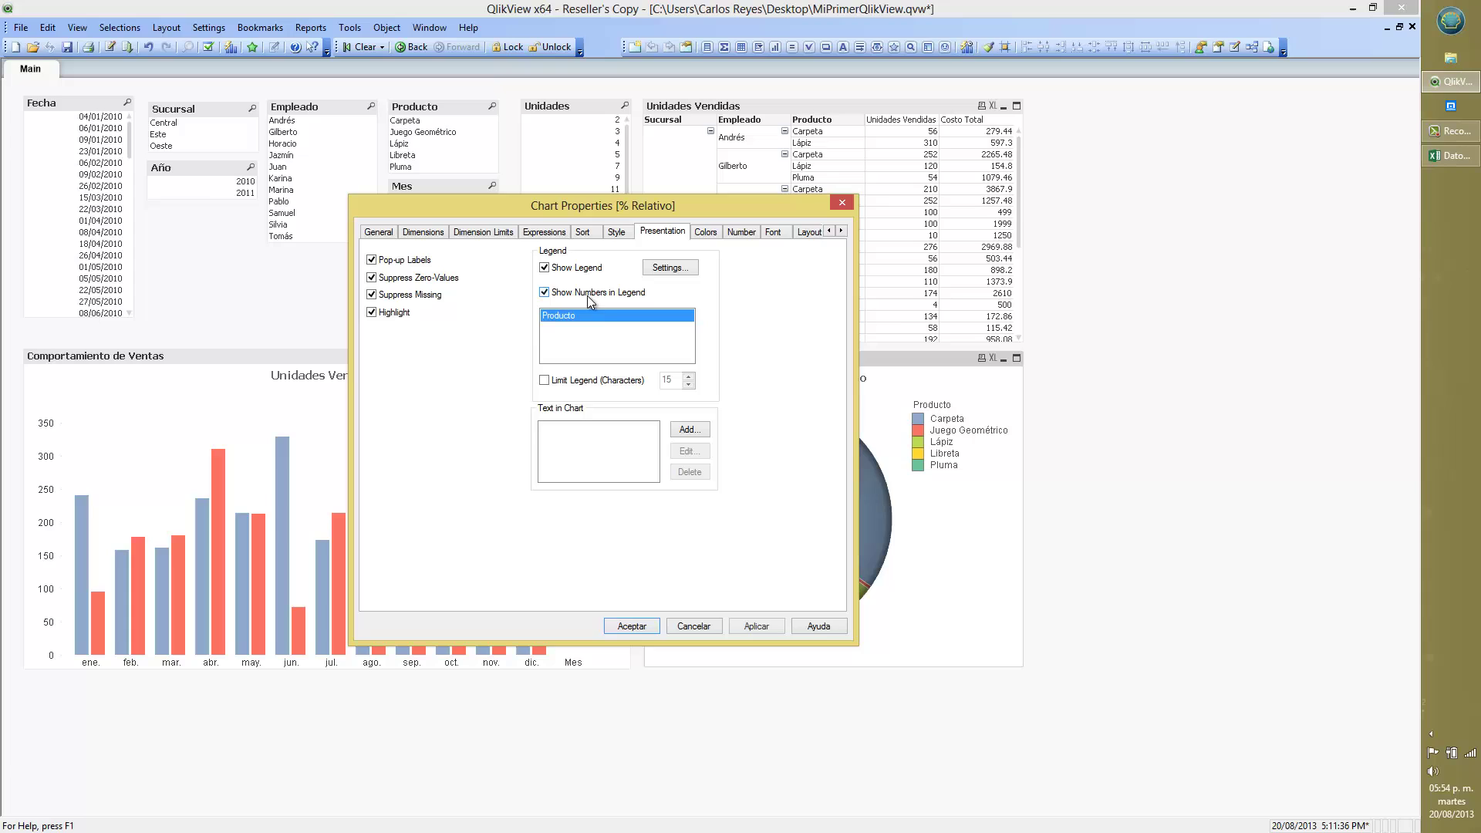
{"action": "left_click", "coordinate": [754, 627]}
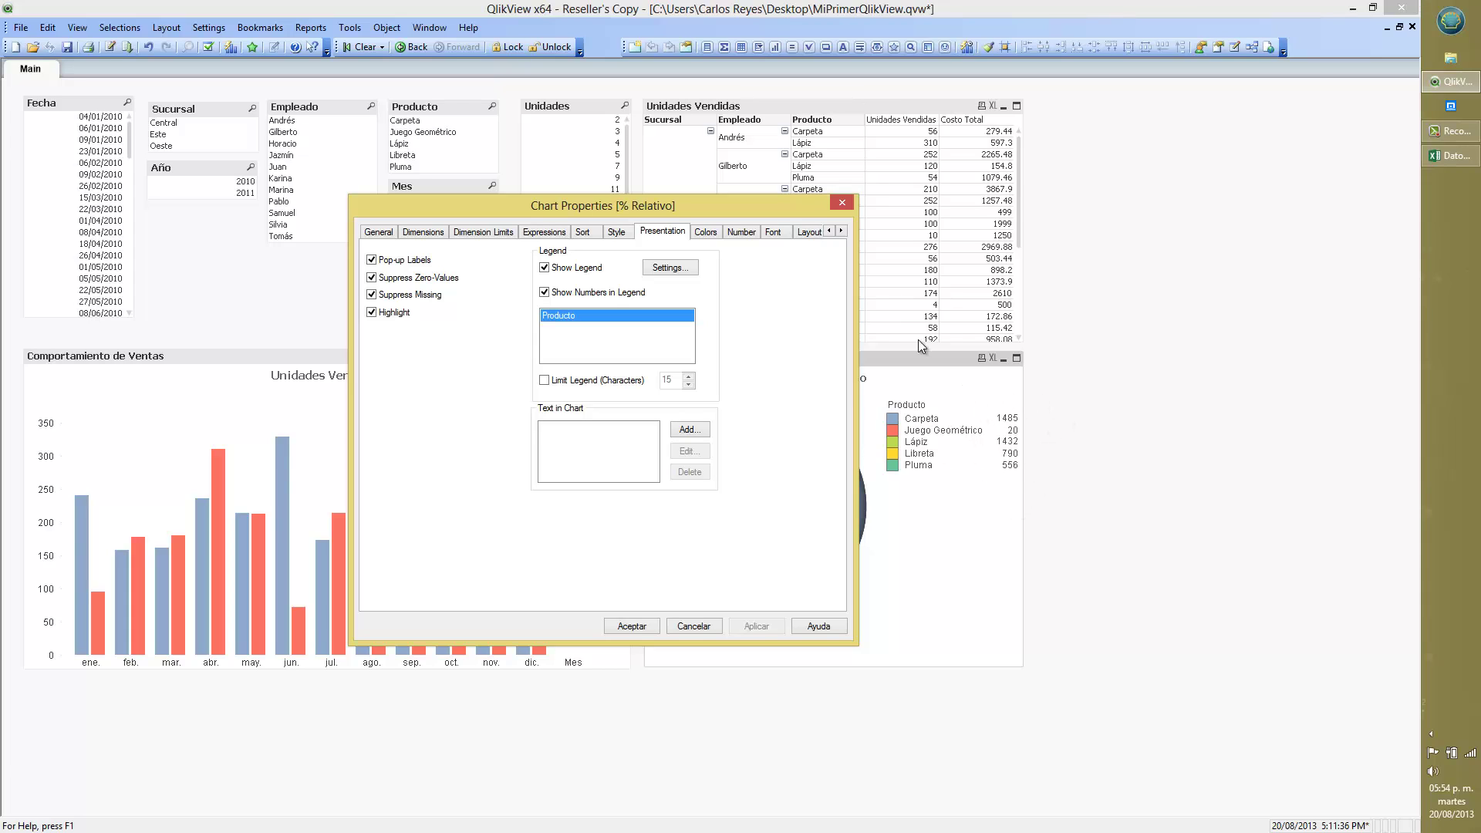
Step: Make the pie chart's sum(Unidades) expression relative, apply it and accept the chart properties
{"action": "left_click_drag", "start_coordinate": [734, 215], "coordinate": [526, 342]}
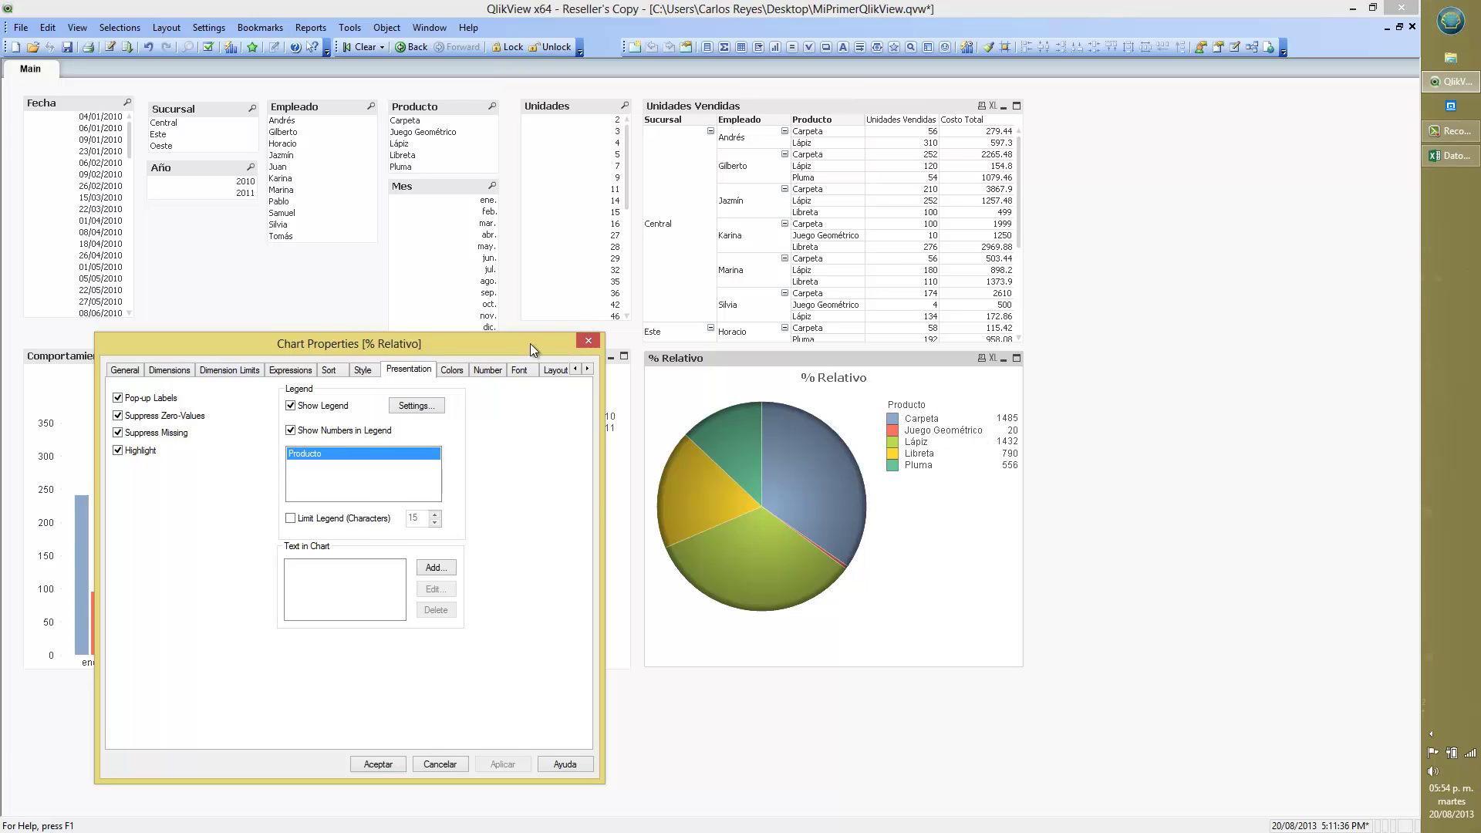
{"action": "left_click_drag", "start_coordinate": [530, 344], "coordinate": [555, 327]}
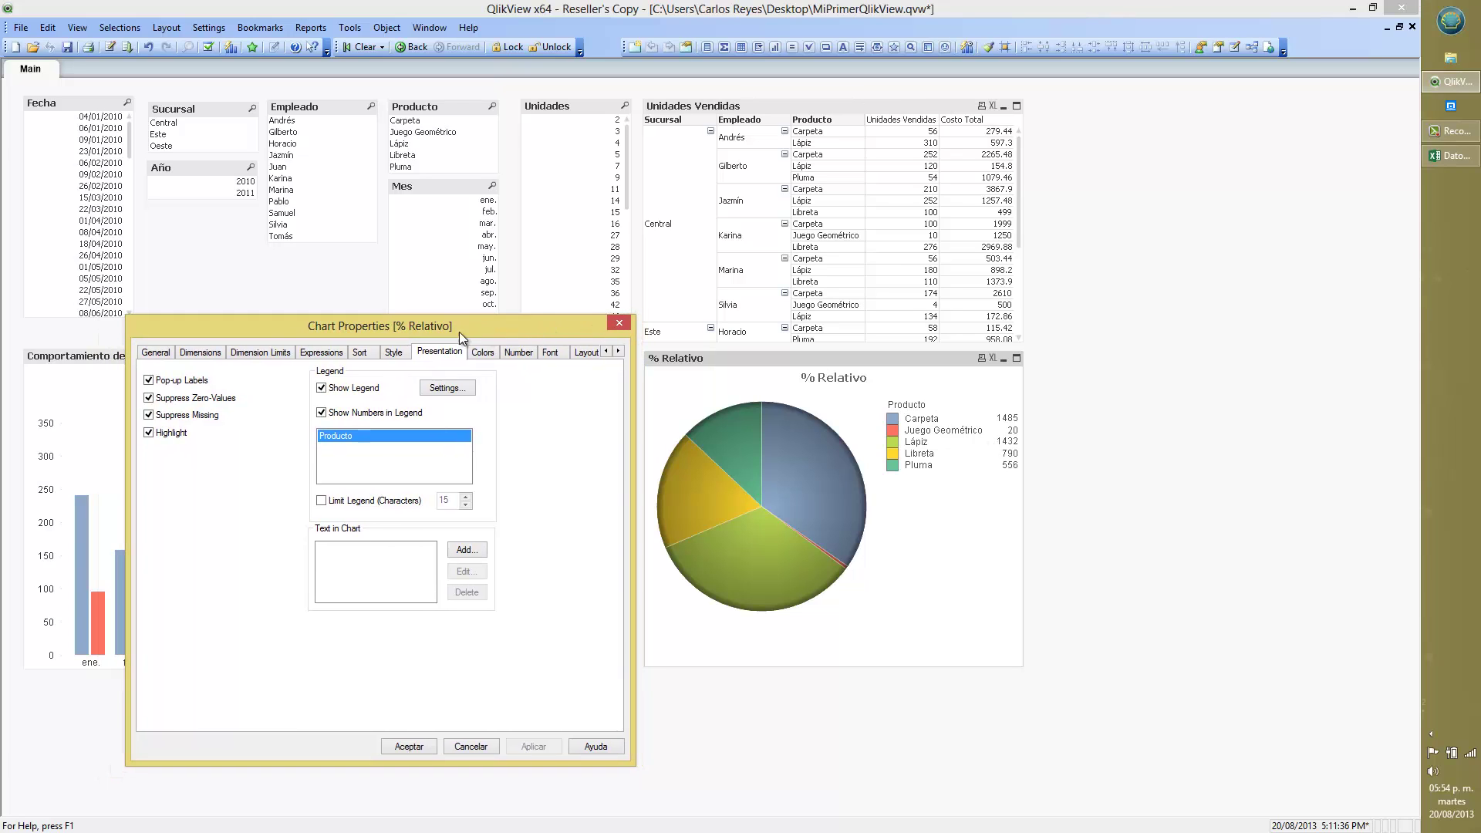
{"action": "left_click", "coordinate": [311, 354]}
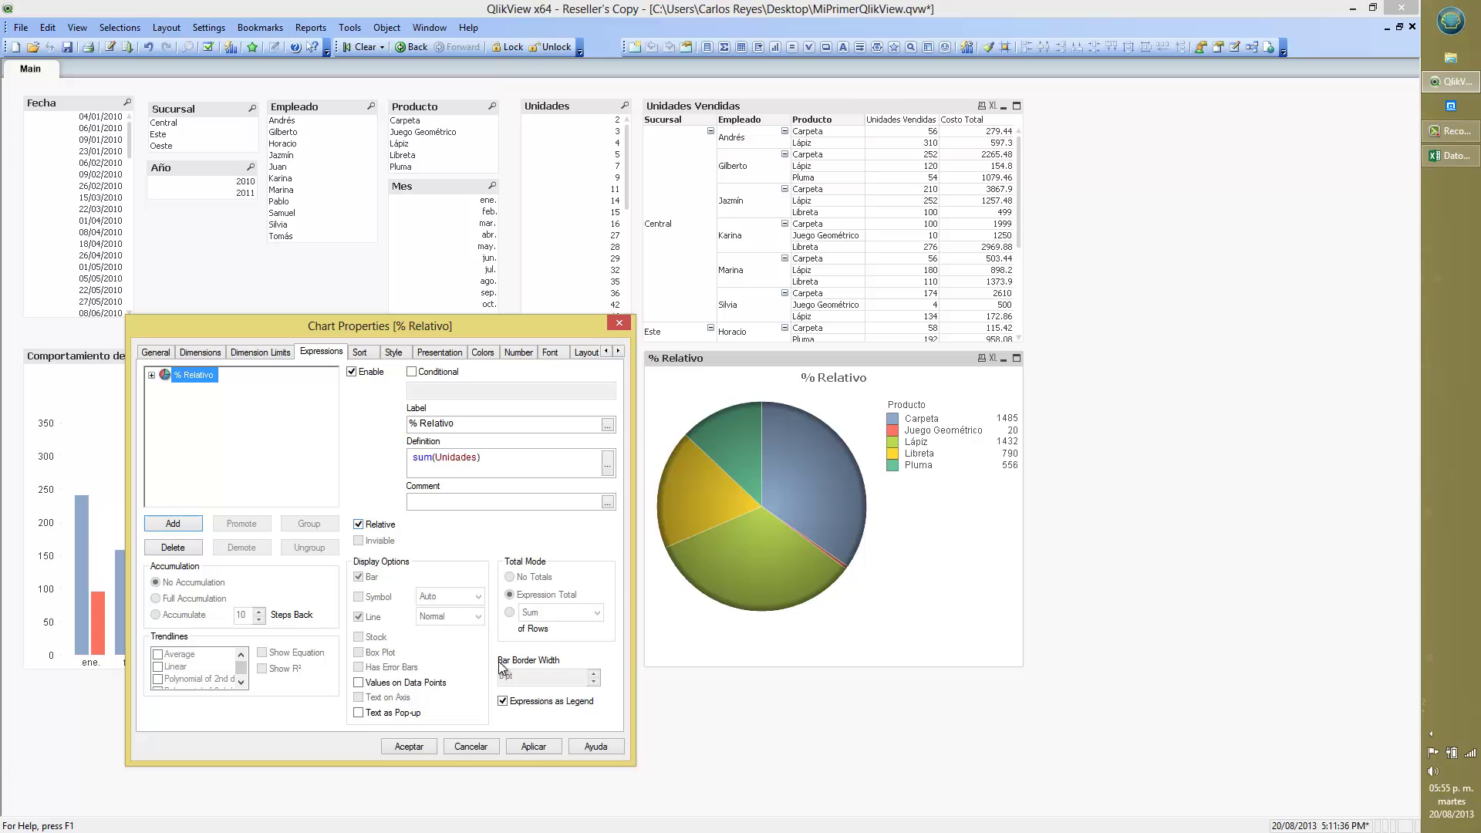
{"action": "left_click", "coordinate": [531, 746]}
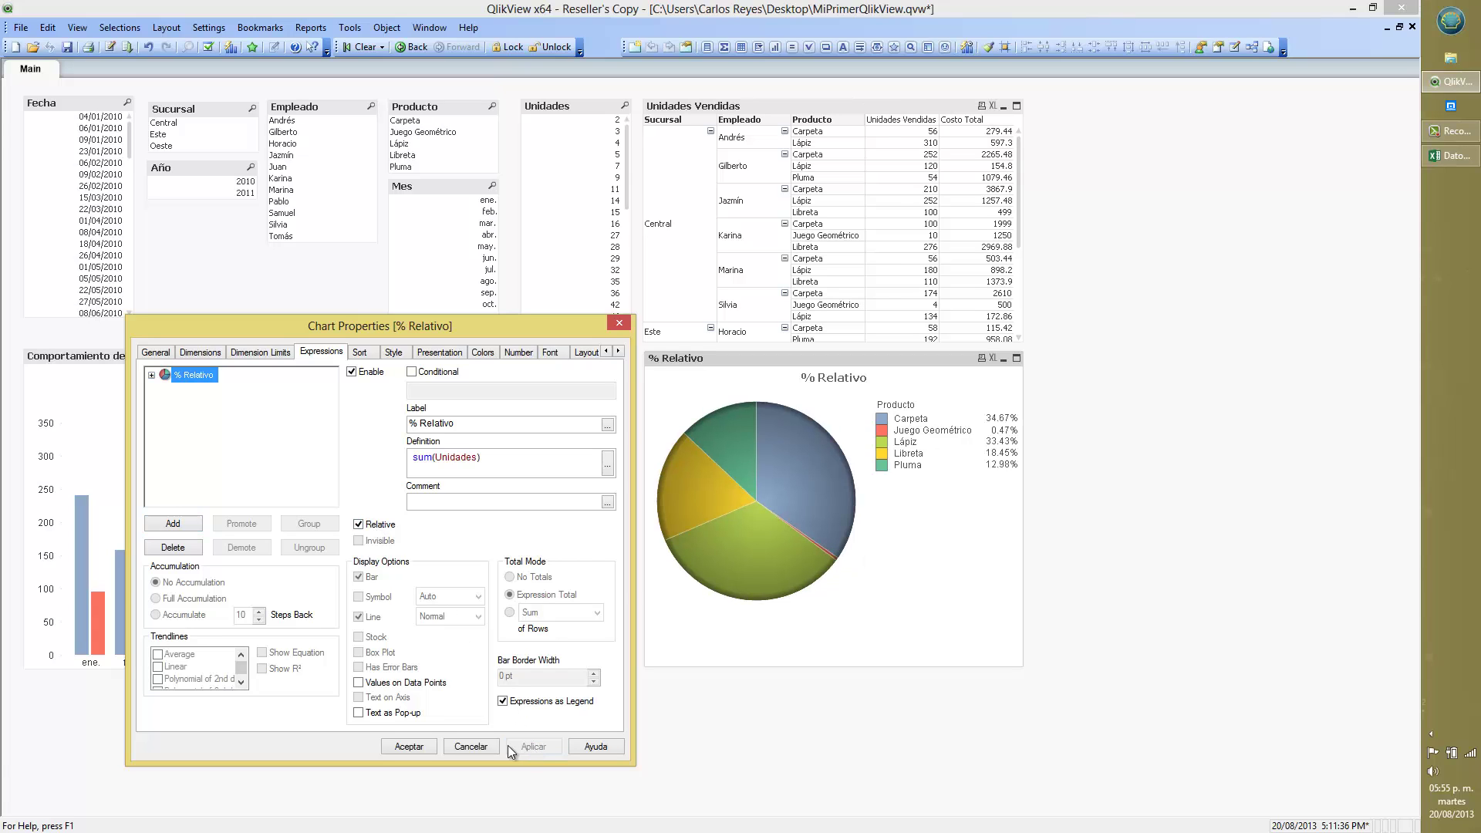
{"action": "left_click", "coordinate": [409, 747]}
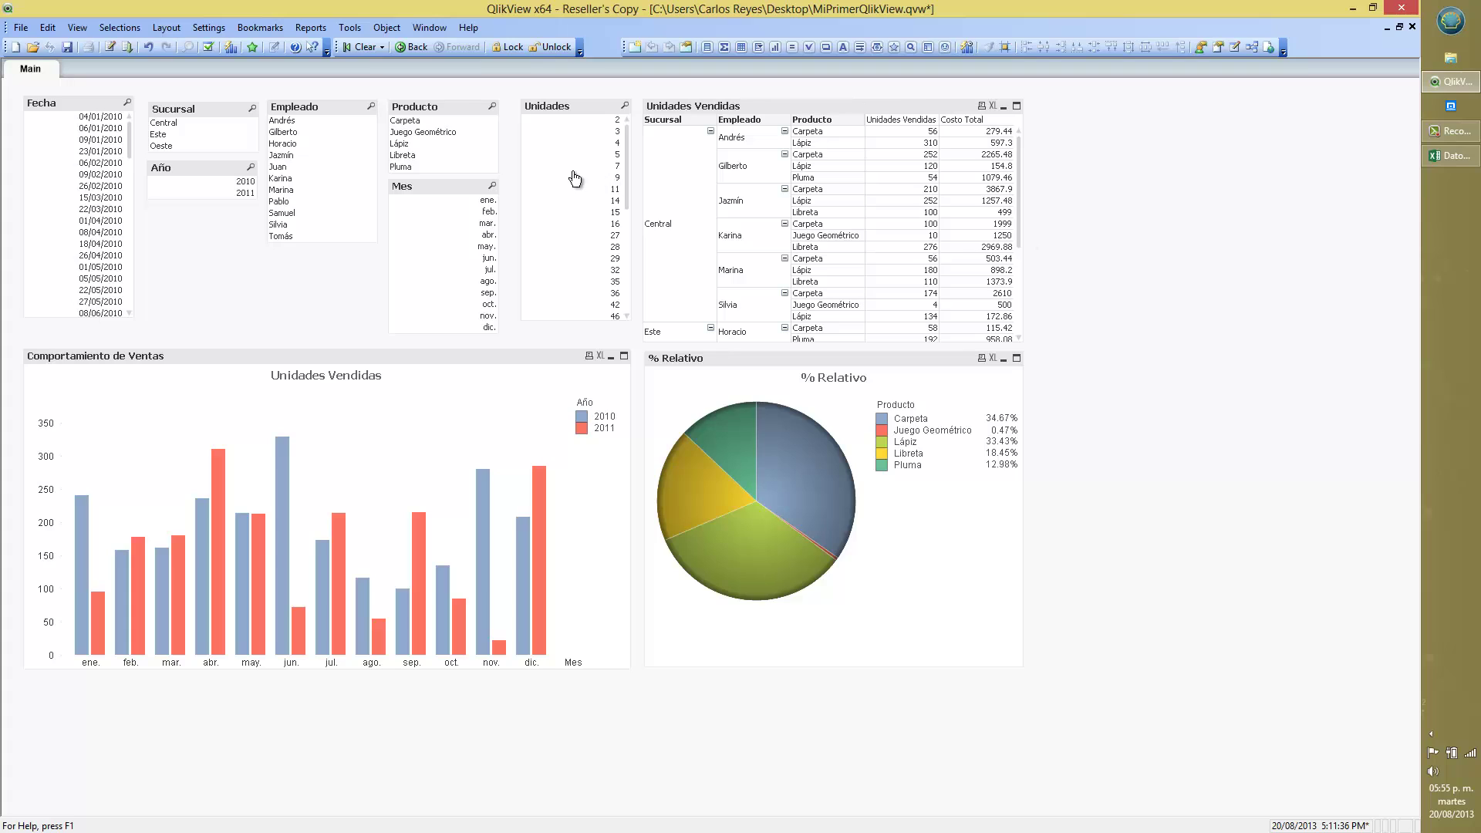
Step: Examine the Empleado, Producto and Mes list boxes and the document's load script, and close the script editor
{"action": "left_click", "coordinate": [324, 106]}
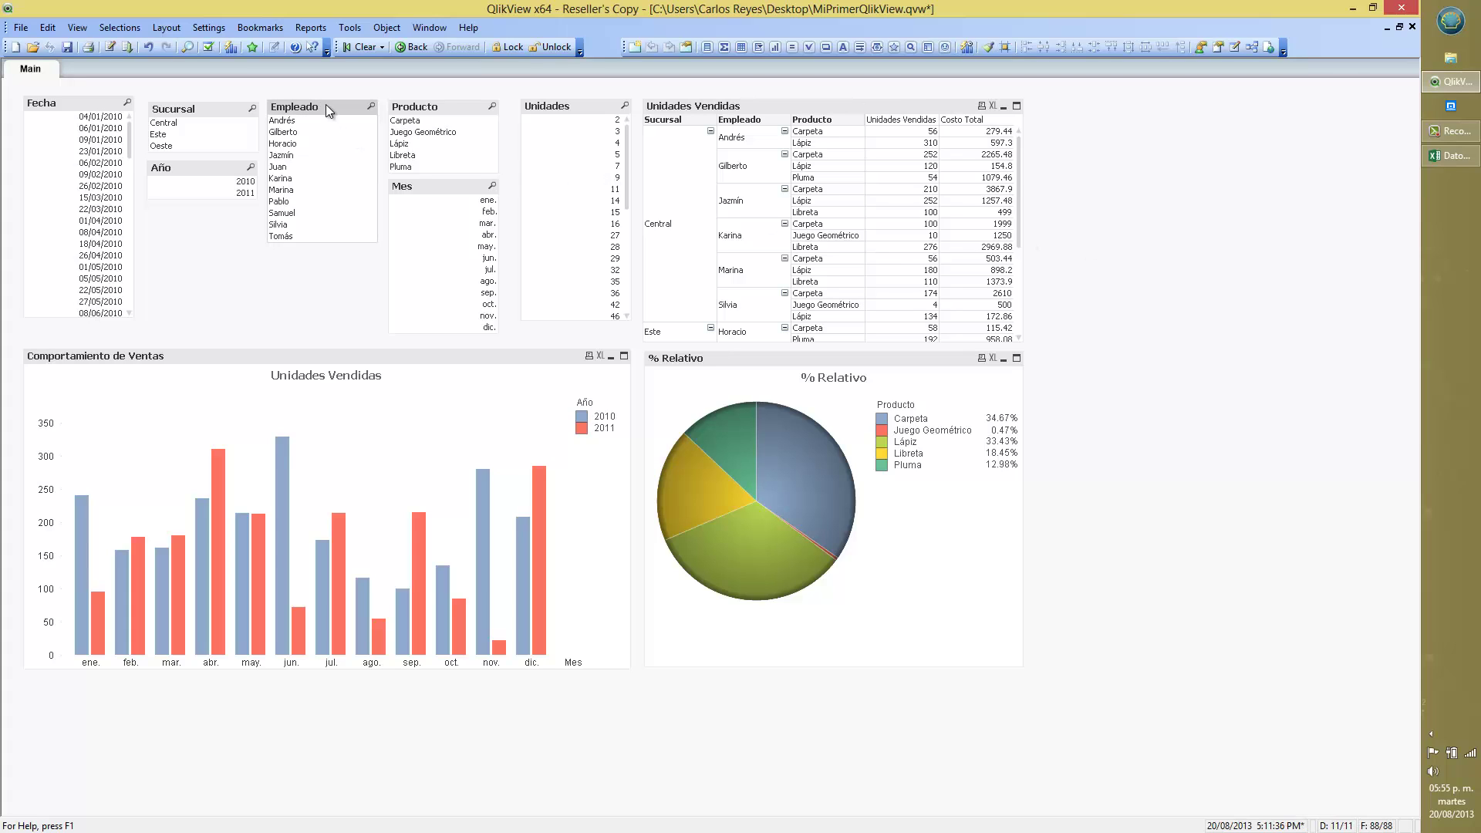
{"action": "left_click", "coordinate": [403, 109]}
{"action": "left_click", "coordinate": [429, 188]}
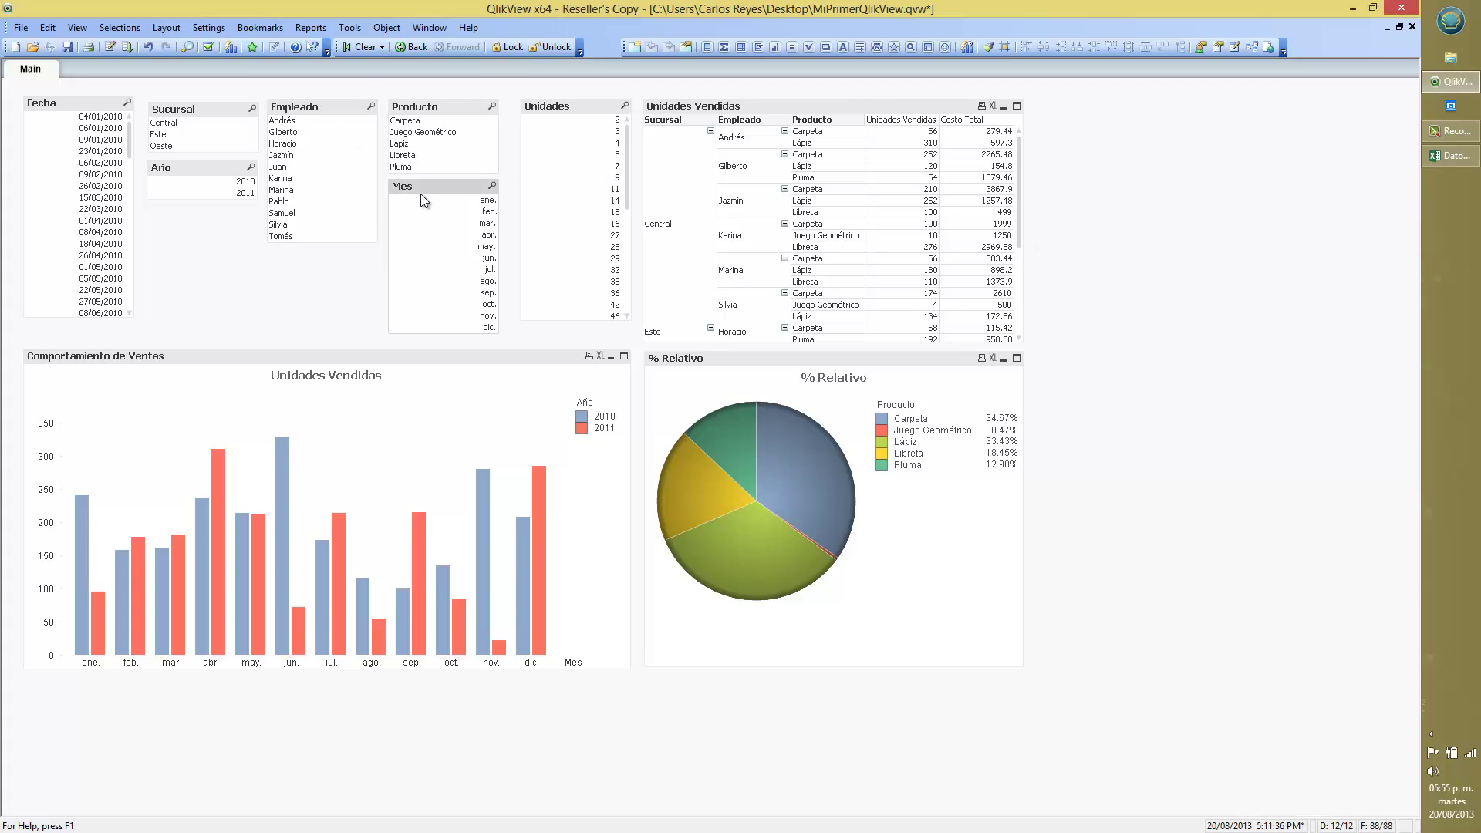
{"action": "left_click", "coordinate": [432, 214]}
{"action": "left_click", "coordinate": [433, 219]}
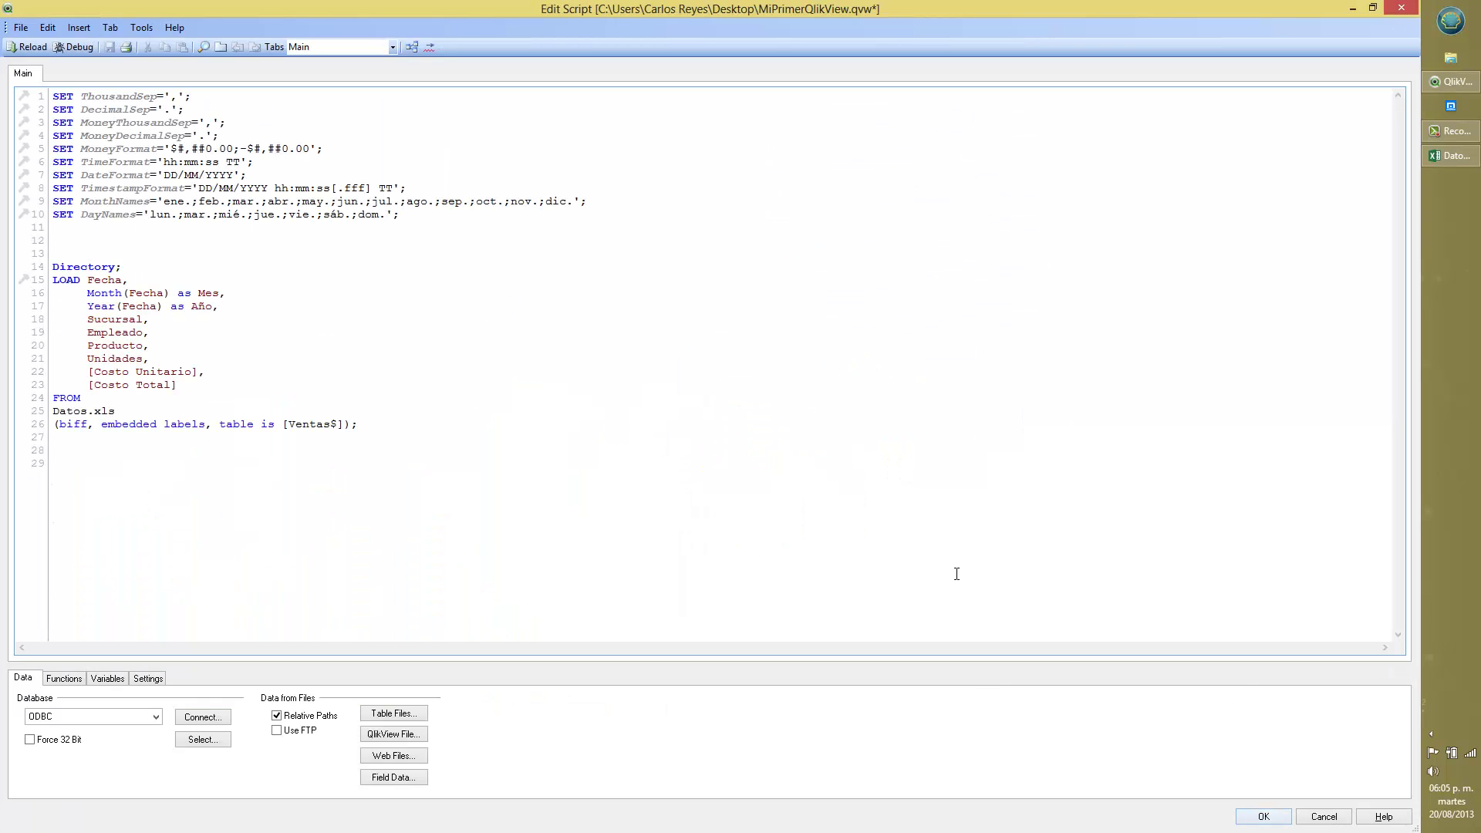
{"action": "left_click", "coordinate": [1252, 819]}
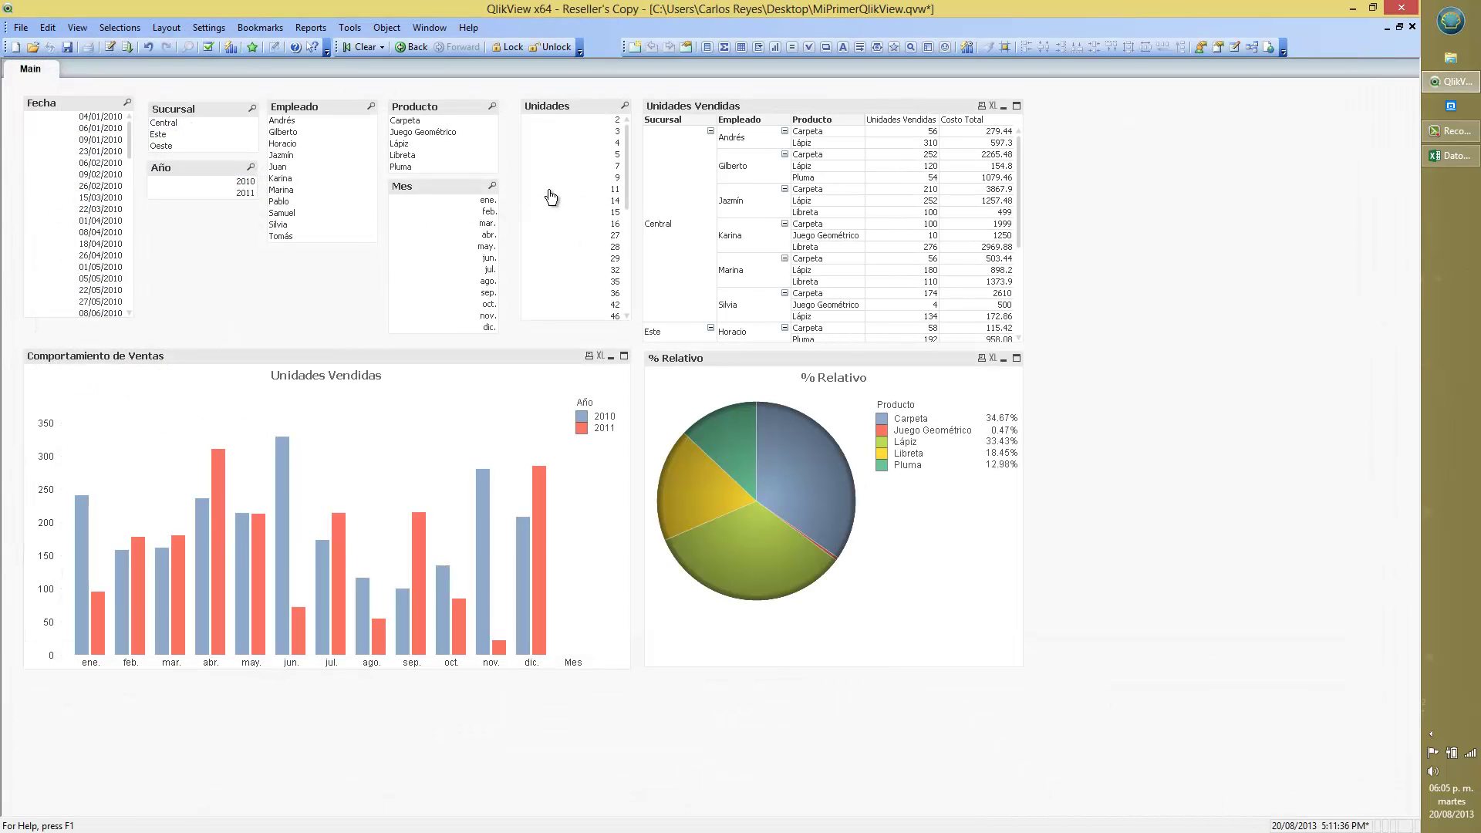